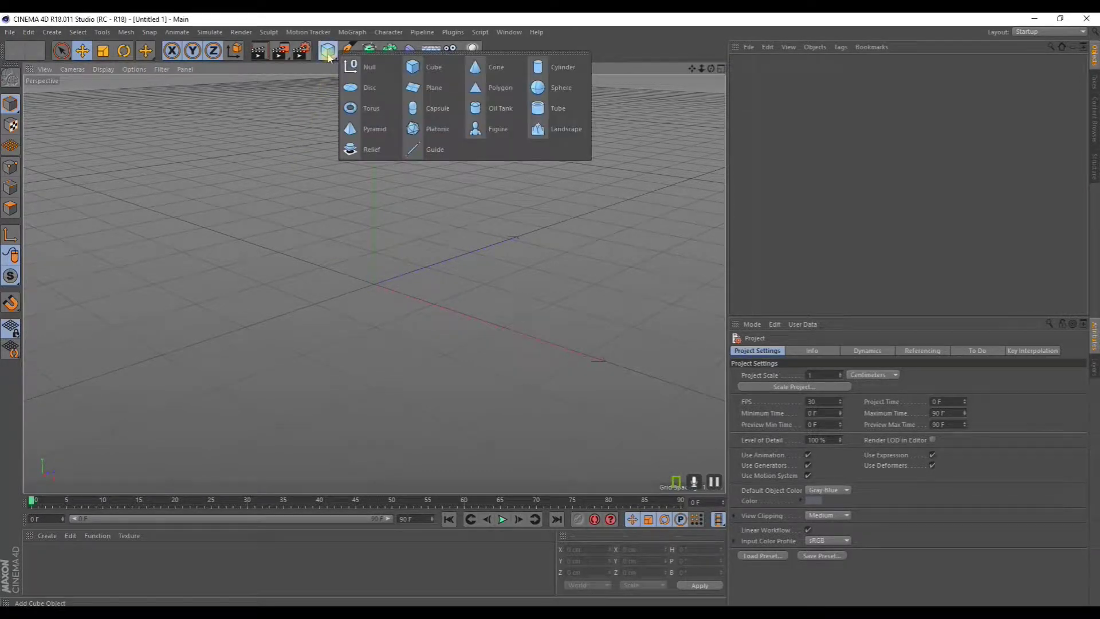
- Add a cube stretched to about 345 cm high and 111 cm deep, and make it editable
{"action": "left_click", "coordinate": [431, 69]}
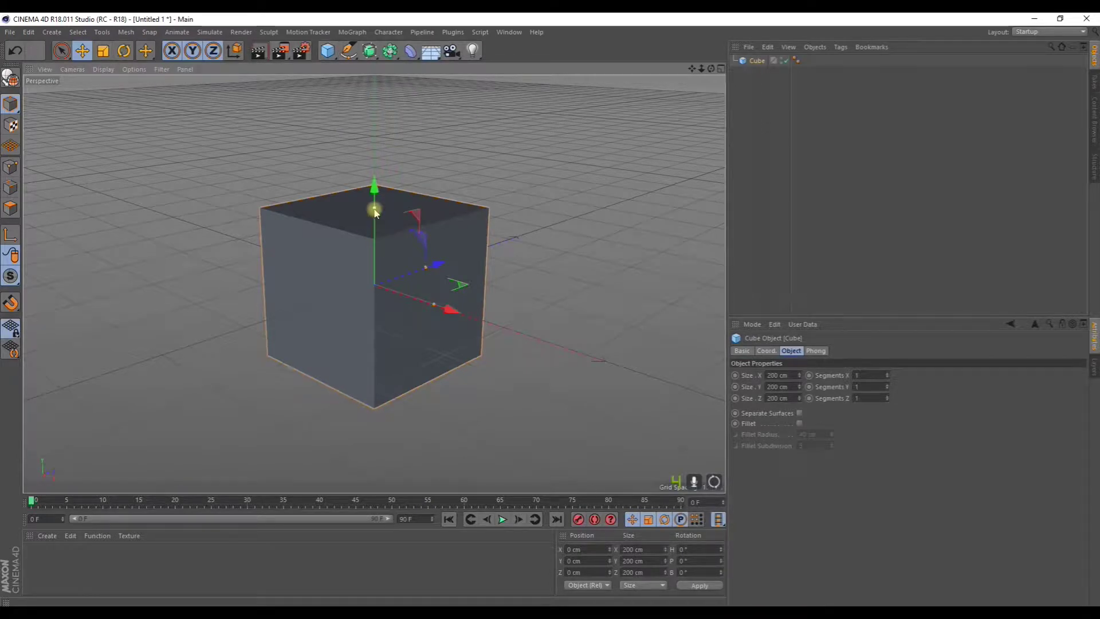
{"action": "left_click_drag", "start_coordinate": [373, 208], "coordinate": [290, 170]}
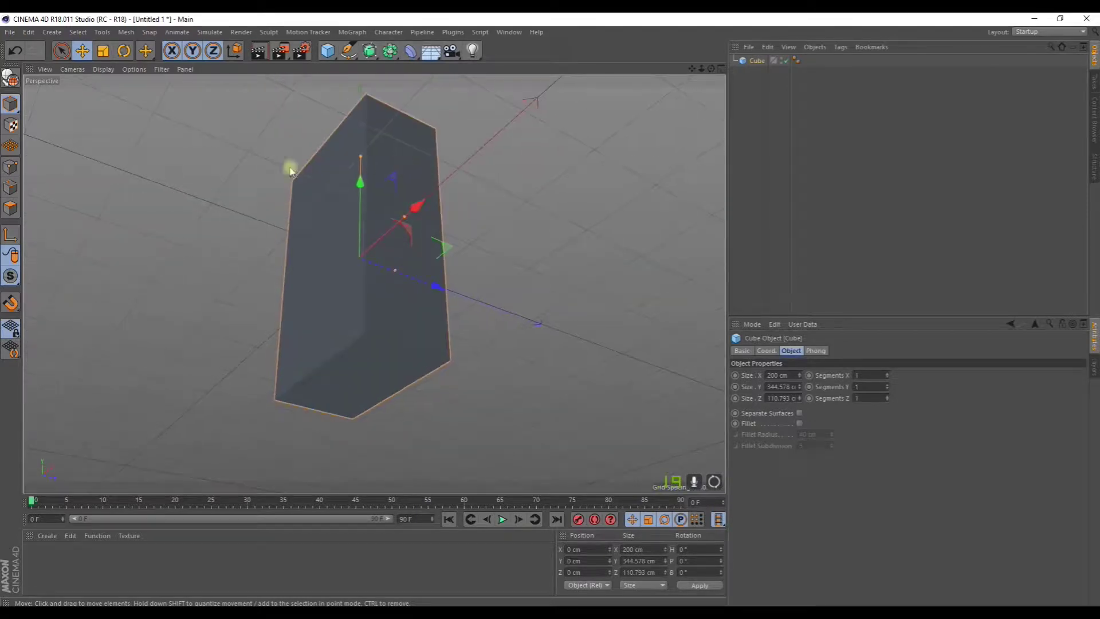
{"action": "key", "text": "c"}
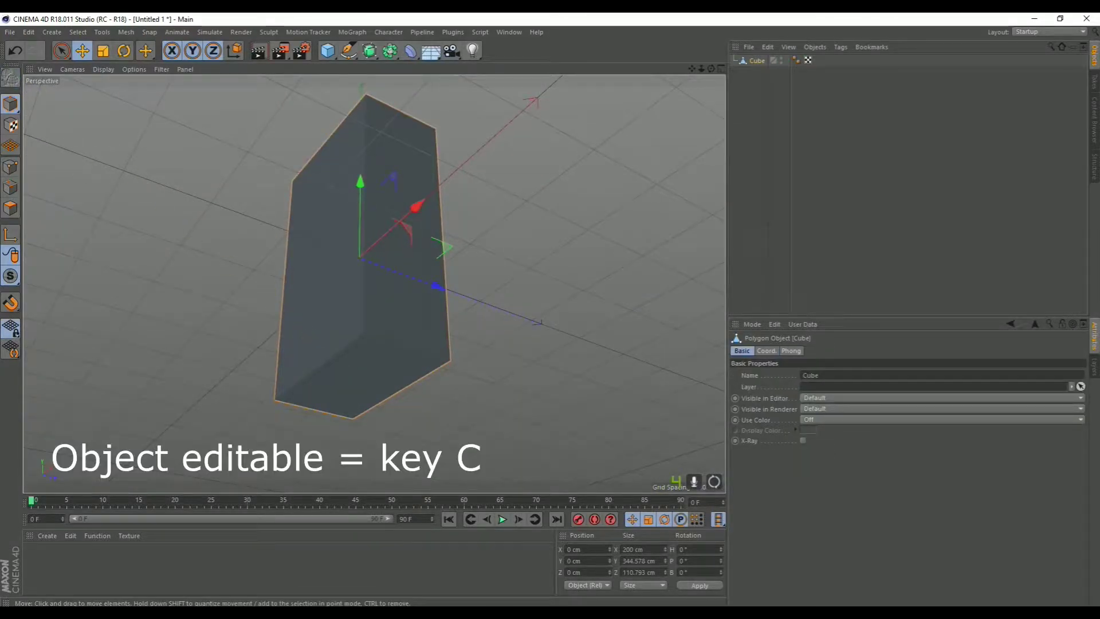
- Select the block's bottom polygon and scale it narrower along its depth so the block tapers downward
{"action": "left_click", "coordinate": [10, 208]}
{"action": "key", "text": "space"}
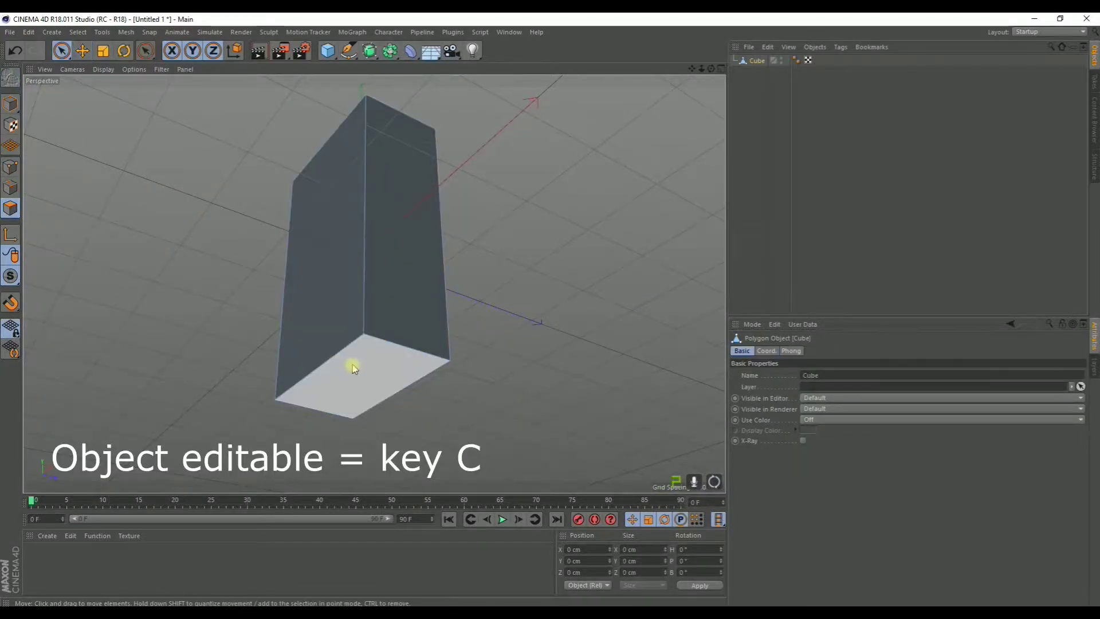
{"action": "left_click", "coordinate": [352, 365]}
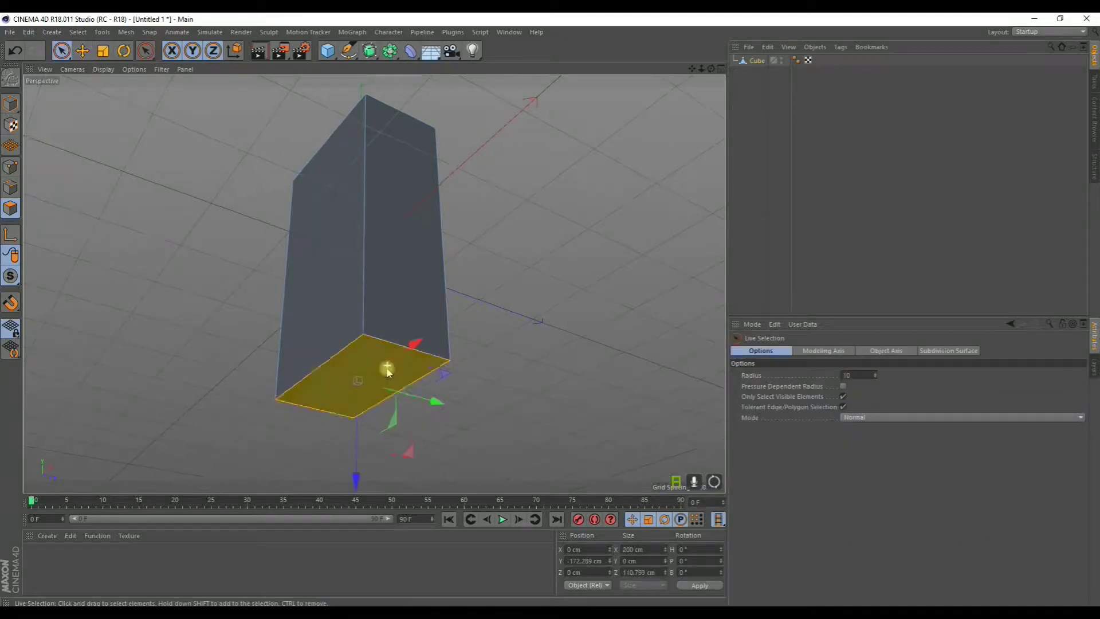
{"action": "left_click_drag", "start_coordinate": [388, 372], "coordinate": [382, 388], "text": "alt"}
{"action": "key", "text": "e"}
{"action": "key", "text": "r"}
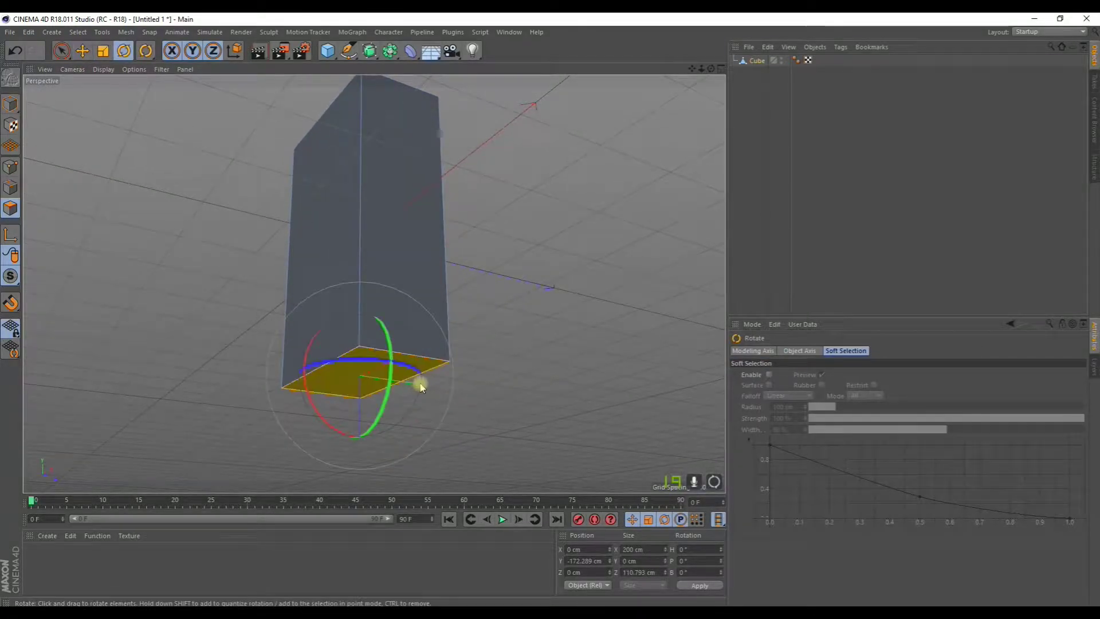
{"action": "key", "text": "e"}
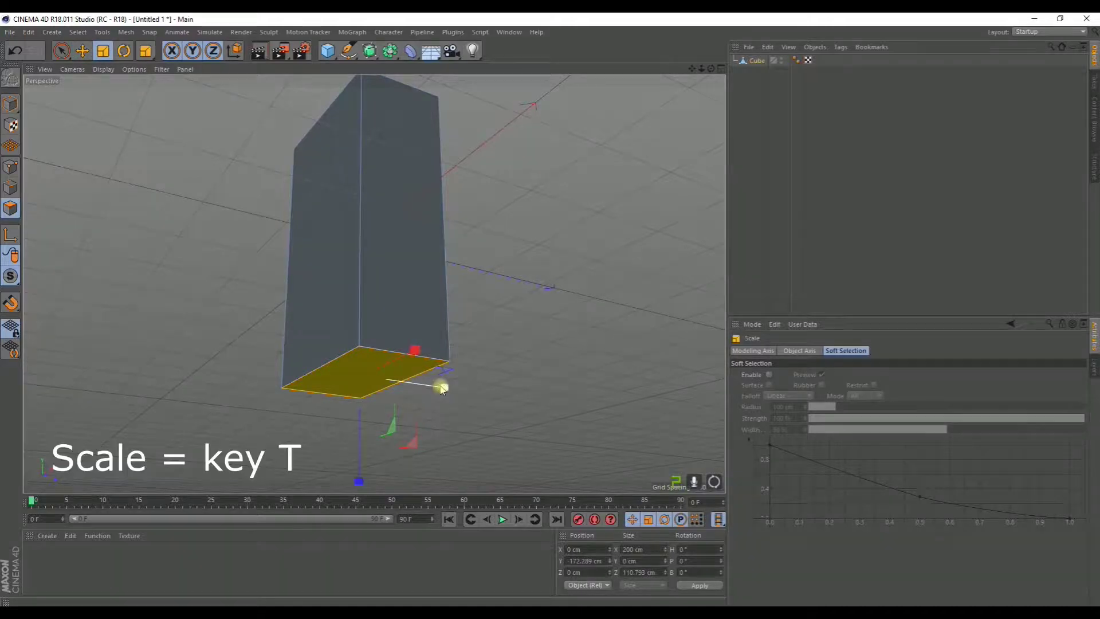
{"action": "left_click_drag", "start_coordinate": [445, 386], "coordinate": [493, 394]}
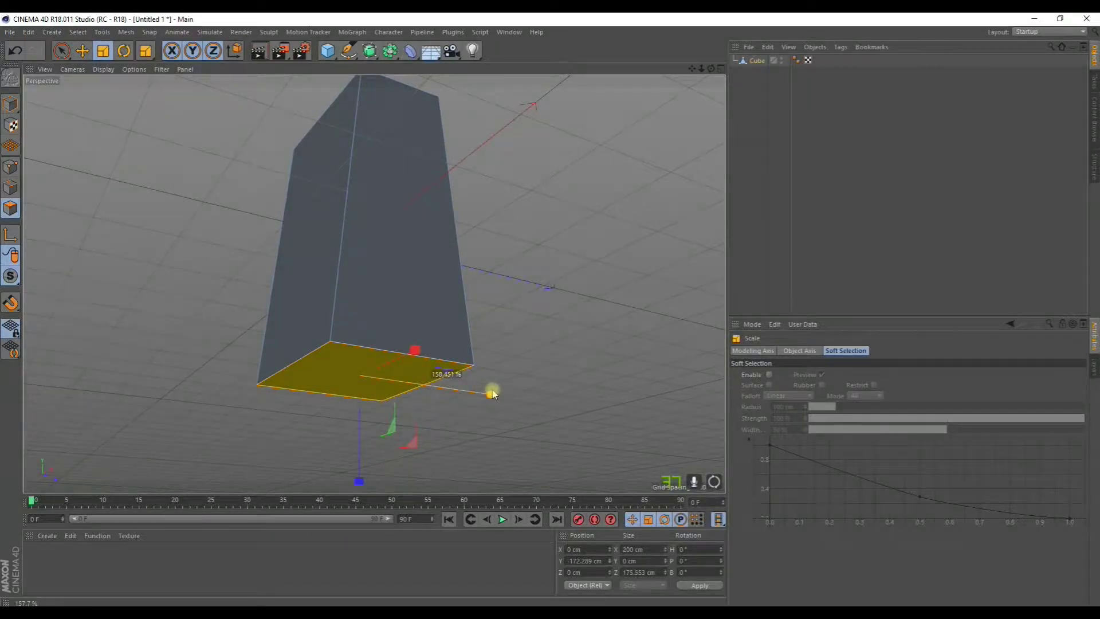
{"action": "left_click_drag", "start_coordinate": [492, 393], "coordinate": [428, 385]}
- Scale the block's top polygon up to about 253 cm wide and 140 cm deep
{"action": "left_click_drag", "start_coordinate": [436, 321], "coordinate": [467, 246], "text": "alt"}
{"action": "left_click", "coordinate": [401, 413]}
{"action": "left_click_drag", "start_coordinate": [418, 363], "coordinate": [565, 309]}
{"action": "left_click_drag", "start_coordinate": [692, 68], "coordinate": [207, 207]}
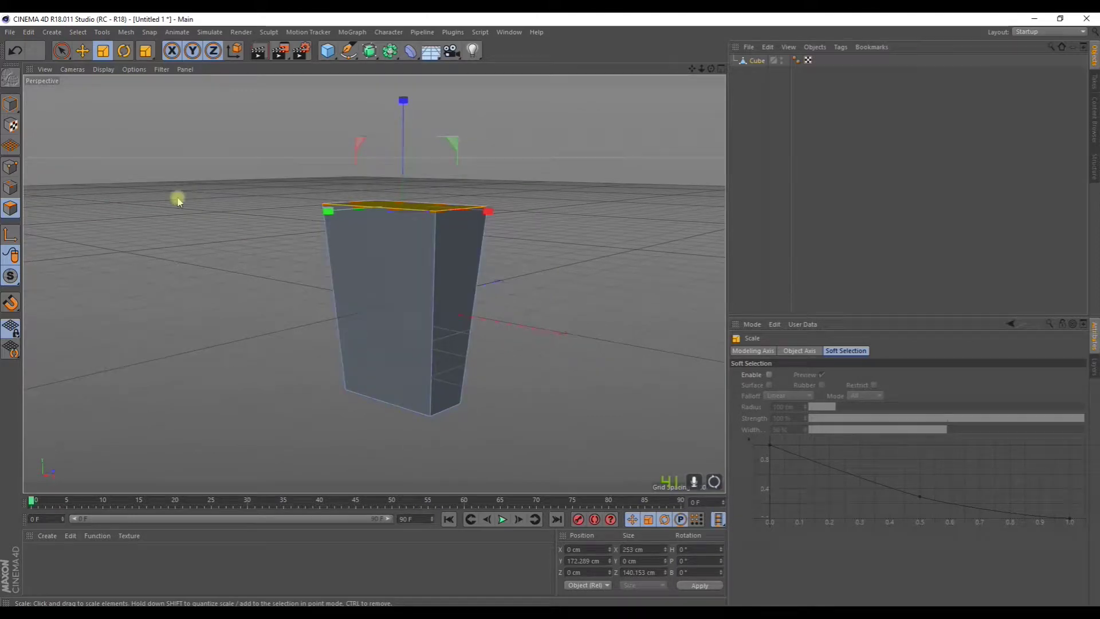
- Switch to the Model layout and make a horizontal loop cut around the block at about 52.9%
{"action": "left_click", "coordinate": [1029, 32]}
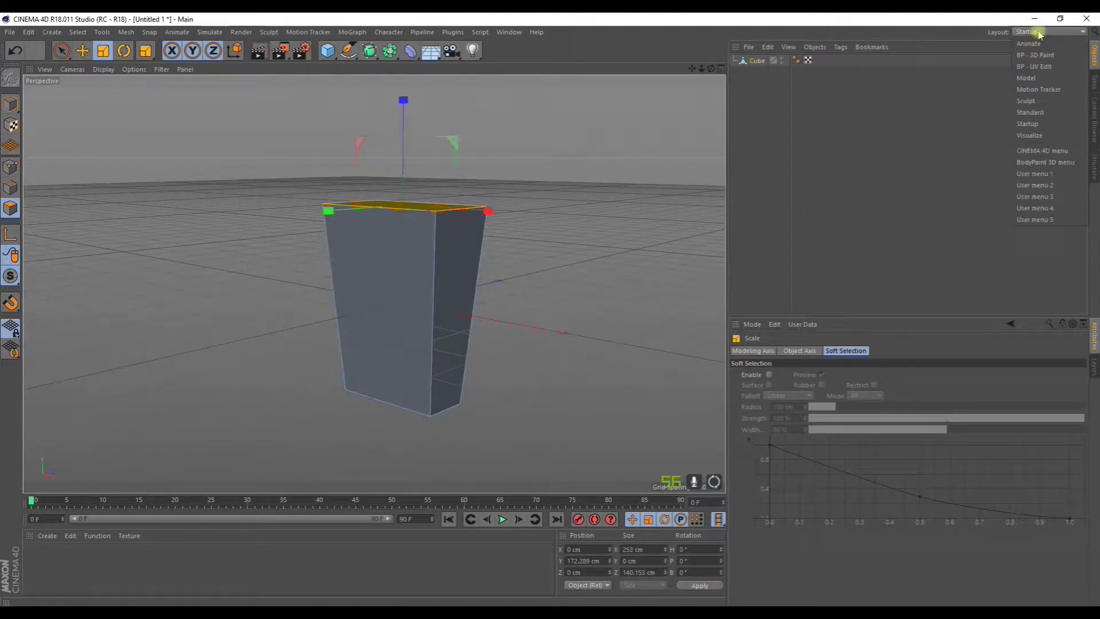
{"action": "left_click", "coordinate": [1029, 79]}
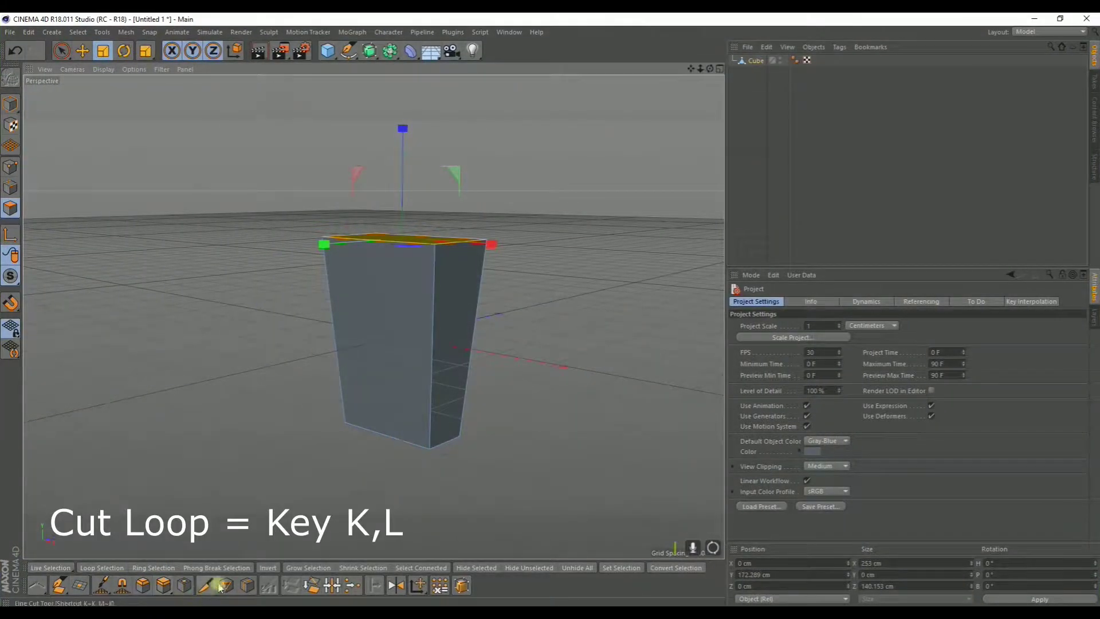
{"action": "left_click", "coordinate": [248, 585]}
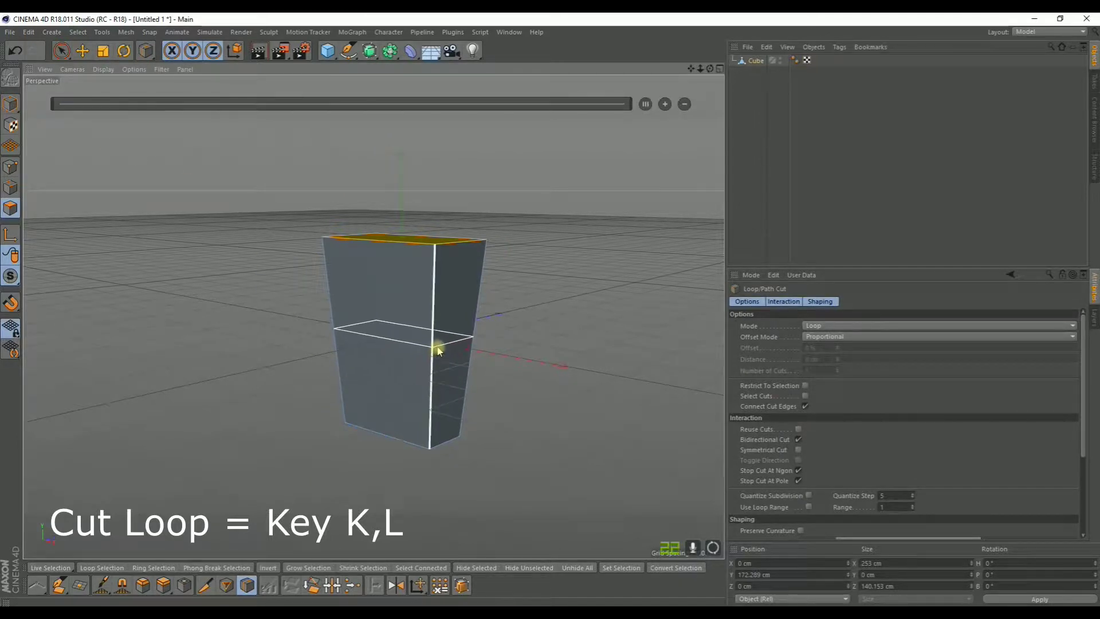
{"action": "left_click", "coordinate": [437, 347]}
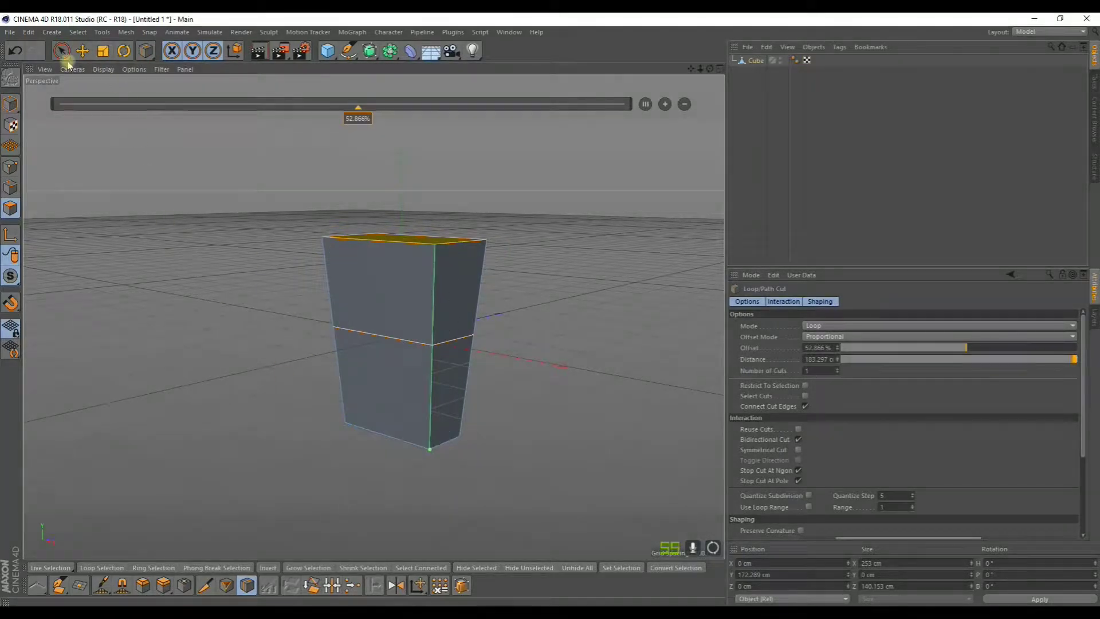
- Pull the lower front polygon outward about 70 cm and loop-cut the upper section horizontally at about 34.5%
{"action": "left_click_drag", "start_coordinate": [61, 51], "coordinate": [103, 91]}
{"action": "left_click", "coordinate": [108, 67]}
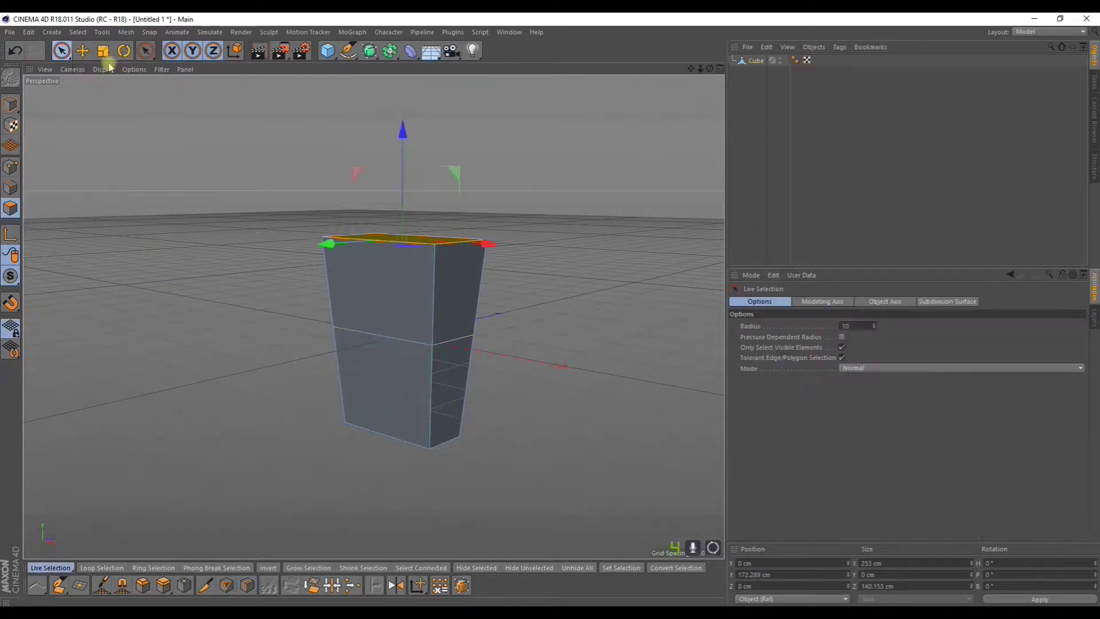
{"action": "left_click", "coordinate": [396, 390]}
{"action": "left_click_drag", "start_coordinate": [301, 420], "coordinate": [275, 439]}
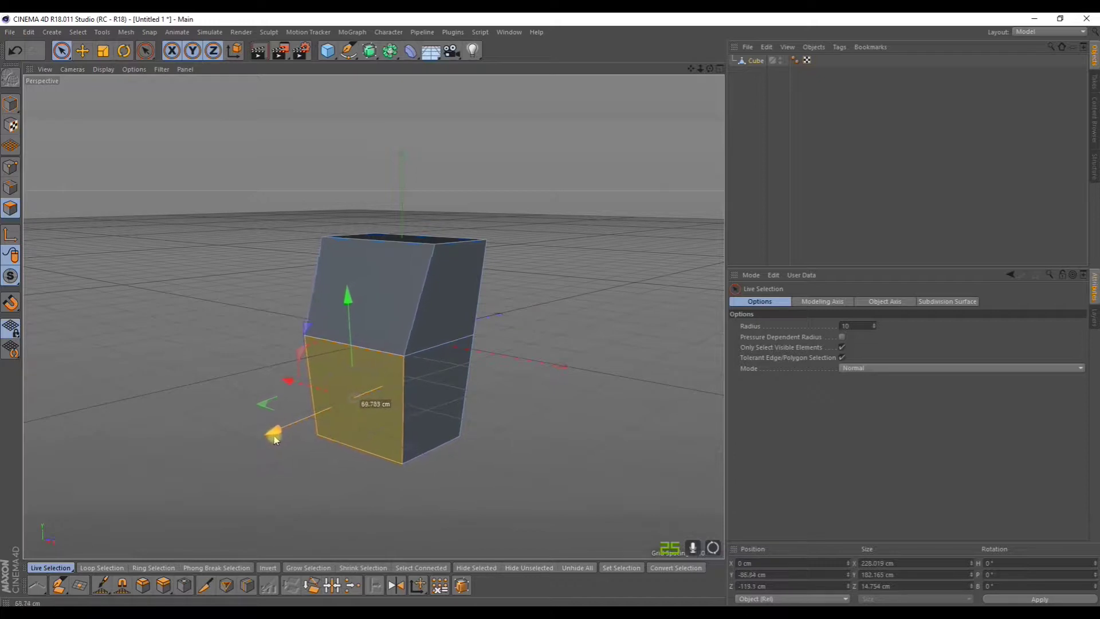
{"action": "left_click", "coordinate": [246, 585]}
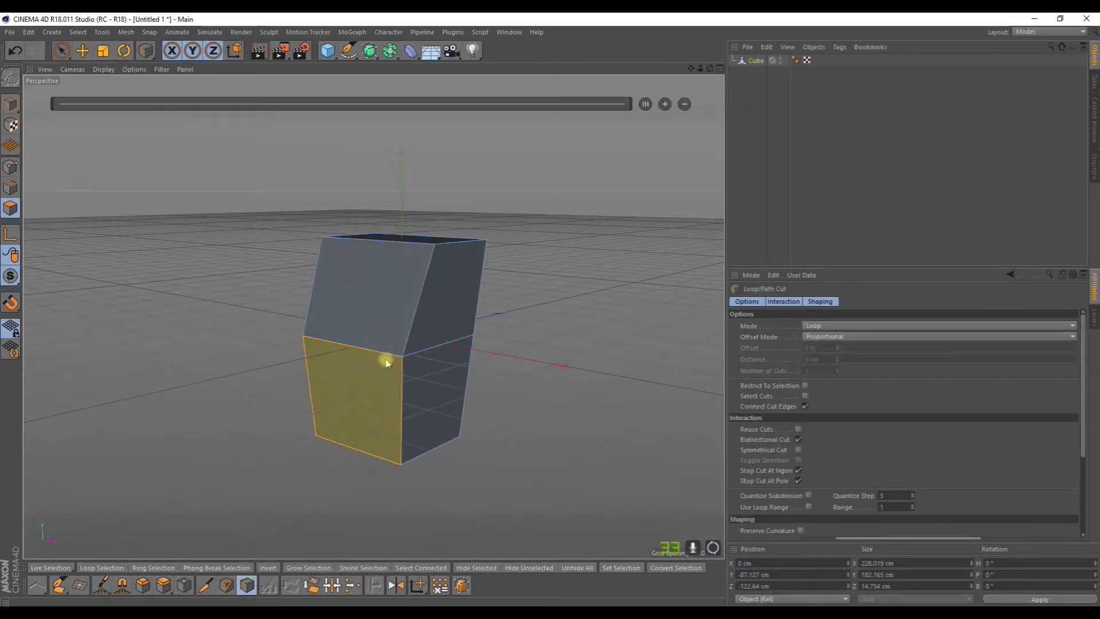
{"action": "left_click", "coordinate": [420, 323]}
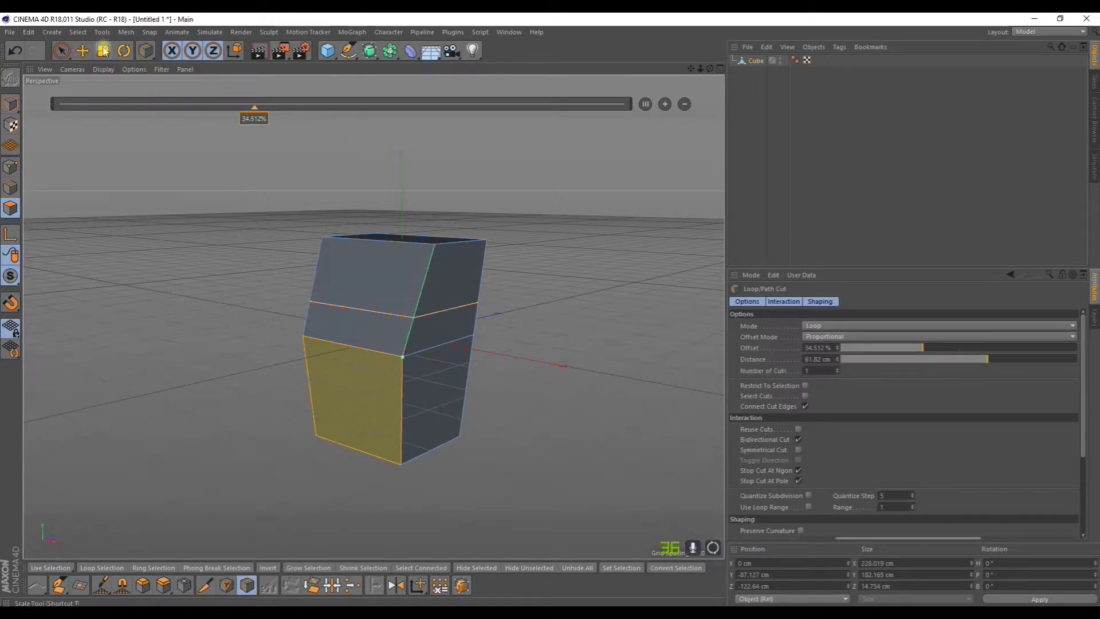
- Push the upper front polygon about 50 cm back into the body and rotate it to change its tilt
{"action": "left_click", "coordinate": [63, 51]}
{"action": "left_click", "coordinate": [373, 270]}
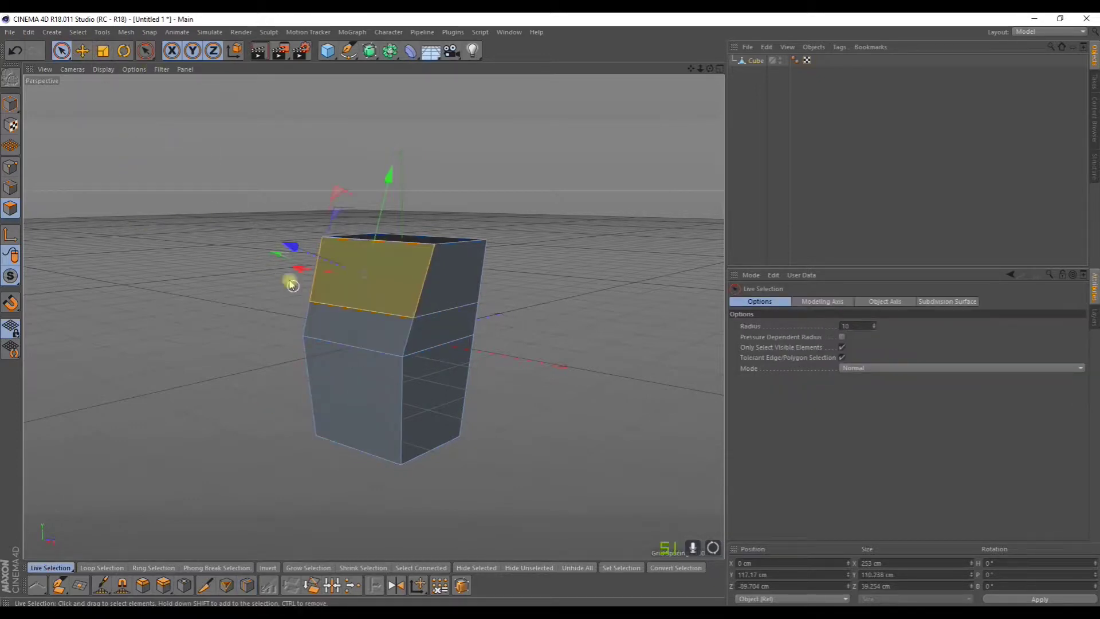
{"action": "left_click_drag", "start_coordinate": [298, 252], "coordinate": [275, 251]}
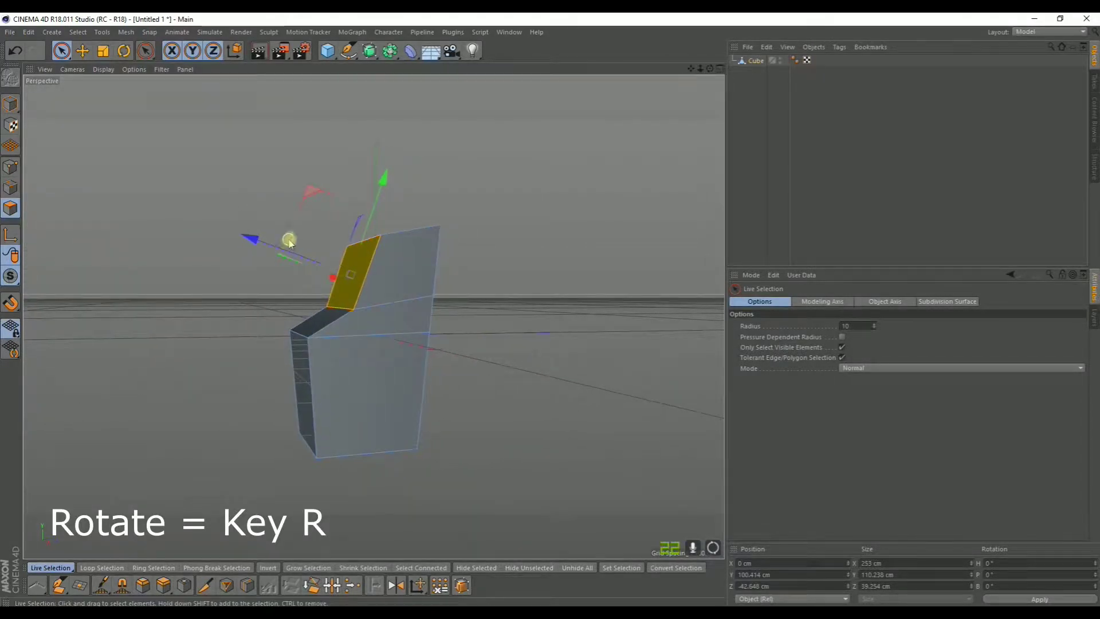
{"action": "left_click", "coordinate": [123, 50]}
{"action": "mouse_move", "coordinate": [310, 218]}
{"action": "left_mouse_down"}
{"action": "mouse_move", "coordinate": [319, 223]}
{"action": "mouse_move", "coordinate": [314, 212]}
{"action": "left_mouse_up"}
- Scale the top polygon to about 203 cm wide and 105 cm deep, and raise it about 27 cm
{"action": "left_click_drag", "start_coordinate": [447, 197], "coordinate": [421, 220], "text": "alt"}
{"action": "left_click", "coordinate": [389, 243]}
{"action": "left_click_drag", "start_coordinate": [450, 337], "coordinate": [597, 342], "text": "alt"}
{"action": "key", "text": "t"}
{"action": "left_click_drag", "start_coordinate": [212, 114], "coordinate": [293, 192], "text": "alt"}
{"action": "left_click", "coordinate": [82, 50]}
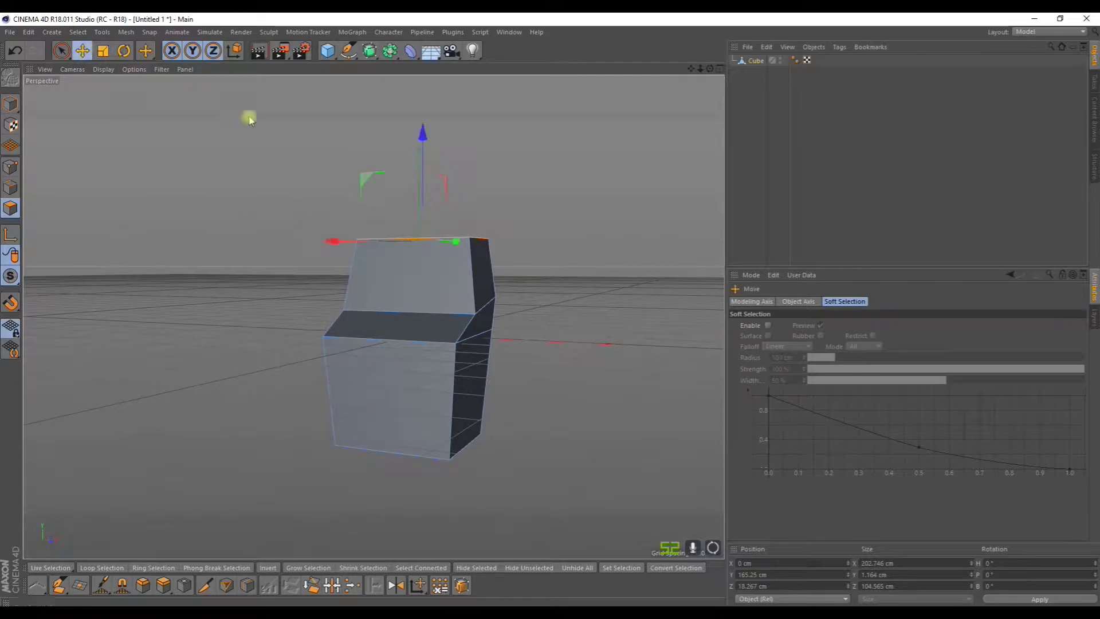
{"action": "left_click_drag", "start_coordinate": [422, 129], "coordinate": [279, 239]}
- Scale the bottom polygon along its depth to about 215 cm
{"action": "left_click_drag", "start_coordinate": [415, 342], "coordinate": [483, 525], "text": "alt"}
{"action": "left_click", "coordinate": [483, 525]}
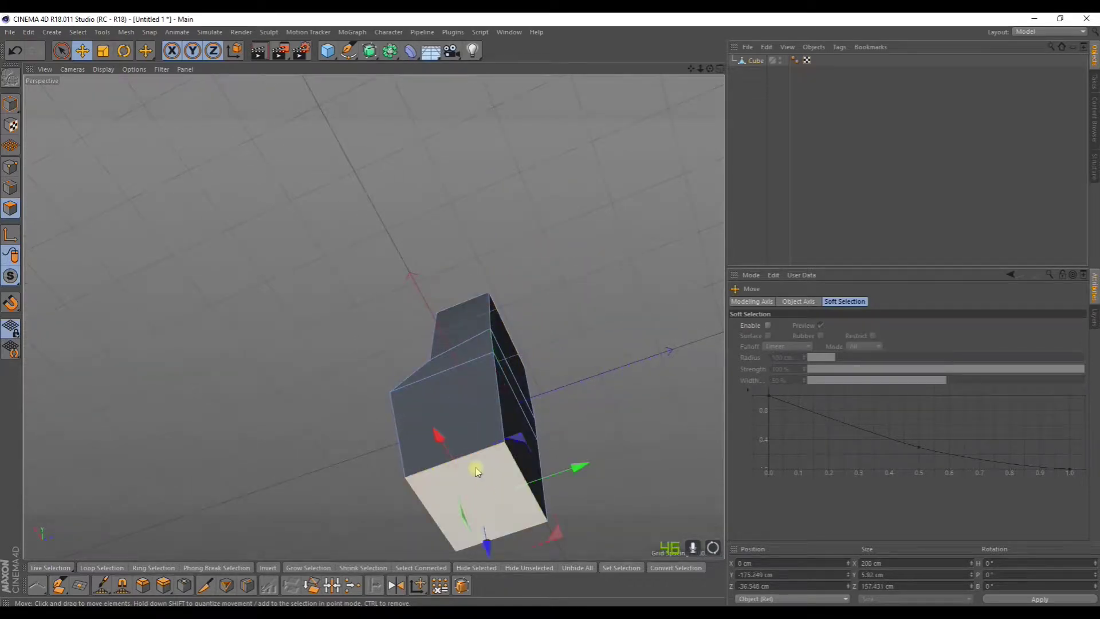
{"action": "key", "text": "t"}
{"action": "left_click_drag", "start_coordinate": [573, 465], "coordinate": [614, 437]}
- Reshape the sloped polygon between the upper and lower front faces to about 91 cm deep
{"action": "left_click_drag", "start_coordinate": [575, 368], "coordinate": [320, 296], "text": "alt"}
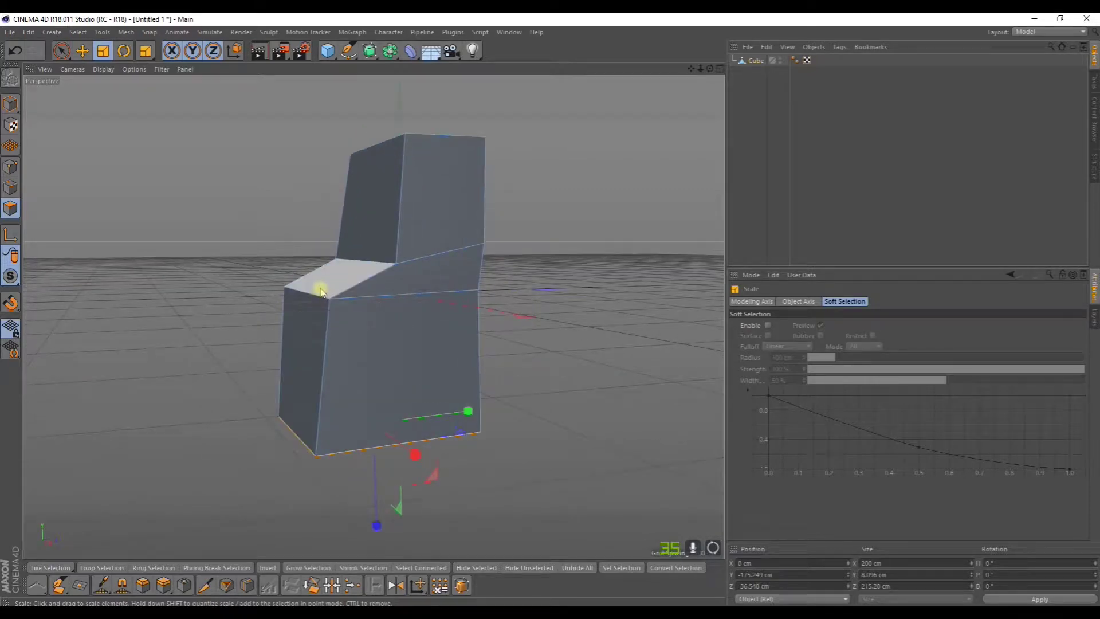
{"action": "left_click", "coordinate": [321, 292]}
{"action": "left_click_drag", "start_coordinate": [322, 256], "coordinate": [406, 239]}
{"action": "left_click", "coordinate": [82, 51]}
{"action": "left_click_drag", "start_coordinate": [322, 331], "coordinate": [482, 333], "text": "alt"}
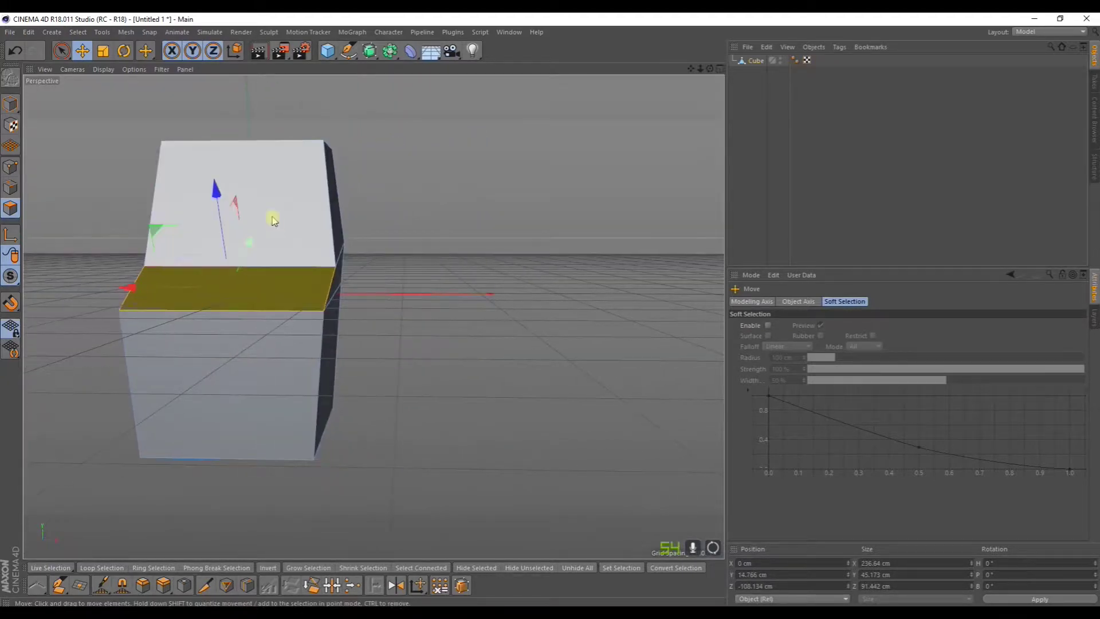
- Cut two evenly spaced vertical loops through the body, dividing the front into three columns
{"action": "left_click", "coordinate": [280, 208]}
{"action": "left_click_drag", "start_coordinate": [304, 239], "coordinate": [417, 484], "text": "alt"}
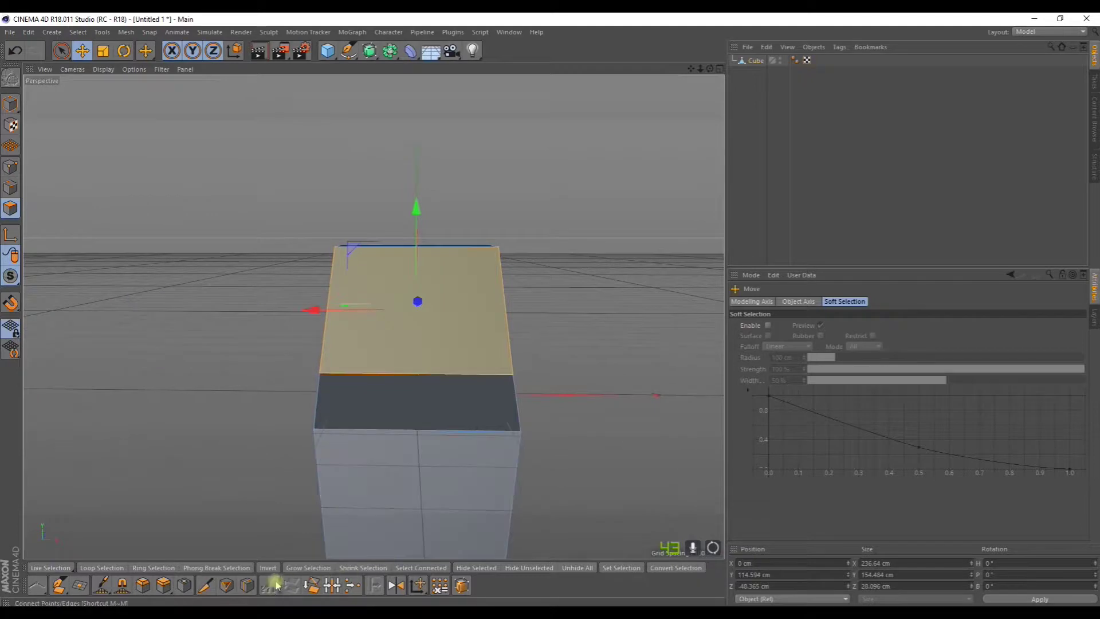
{"action": "left_click", "coordinate": [248, 587]}
{"action": "left_click", "coordinate": [420, 249]}
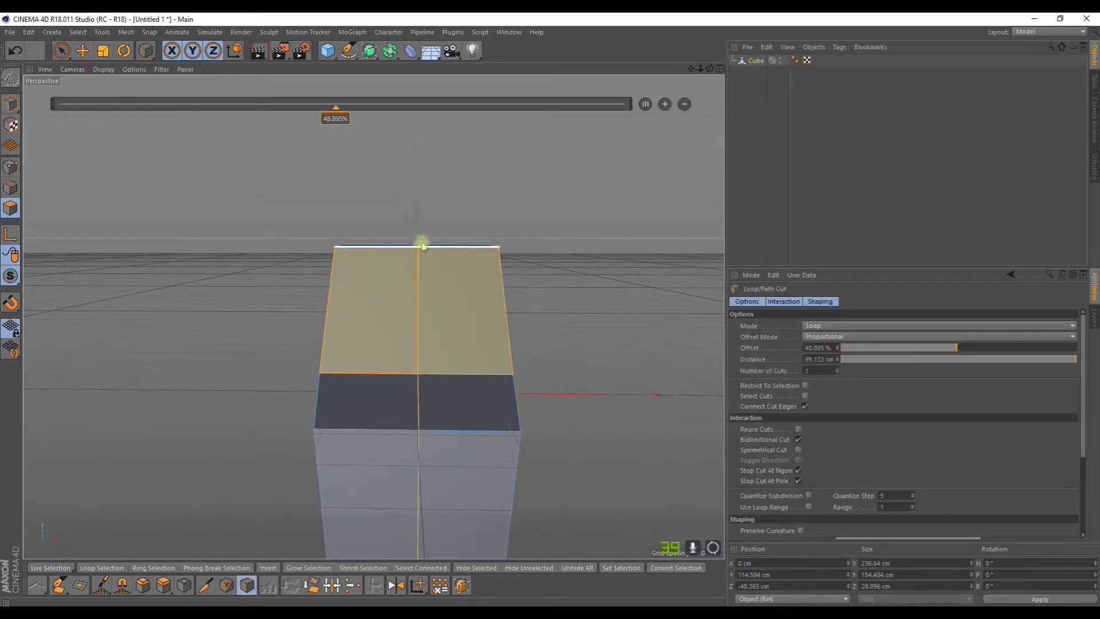
{"action": "left_click", "coordinate": [665, 105]}
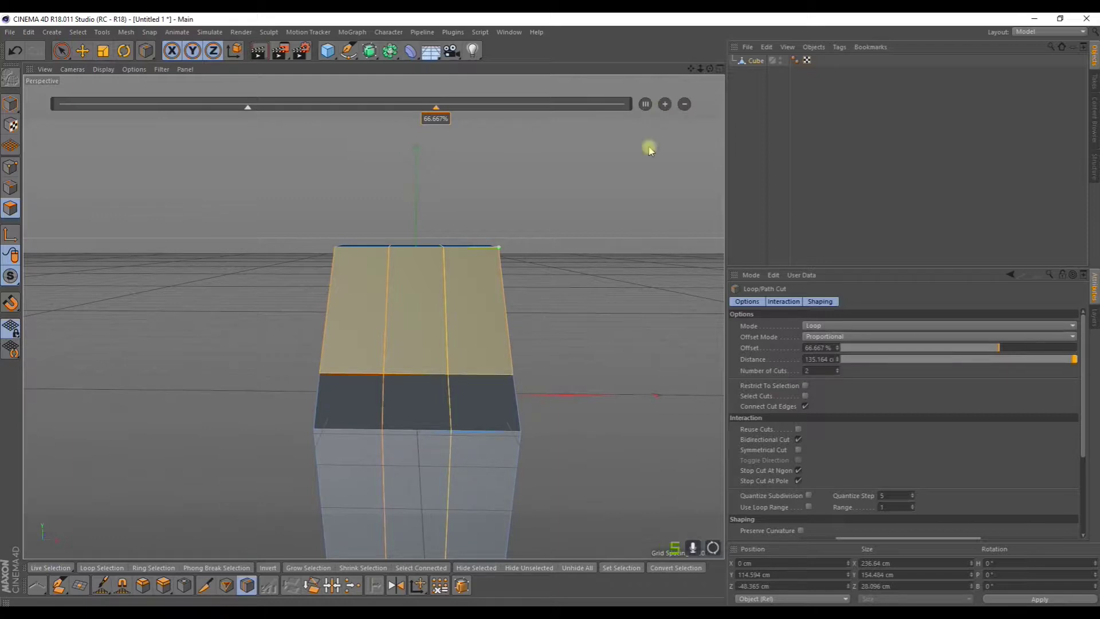
- Inset the three upper front polygons individually by about 10.8 cm with Extrude Inner, turning off Preserve Groups
{"action": "left_click", "coordinate": [64, 52]}
{"action": "left_click", "coordinate": [355, 304]}
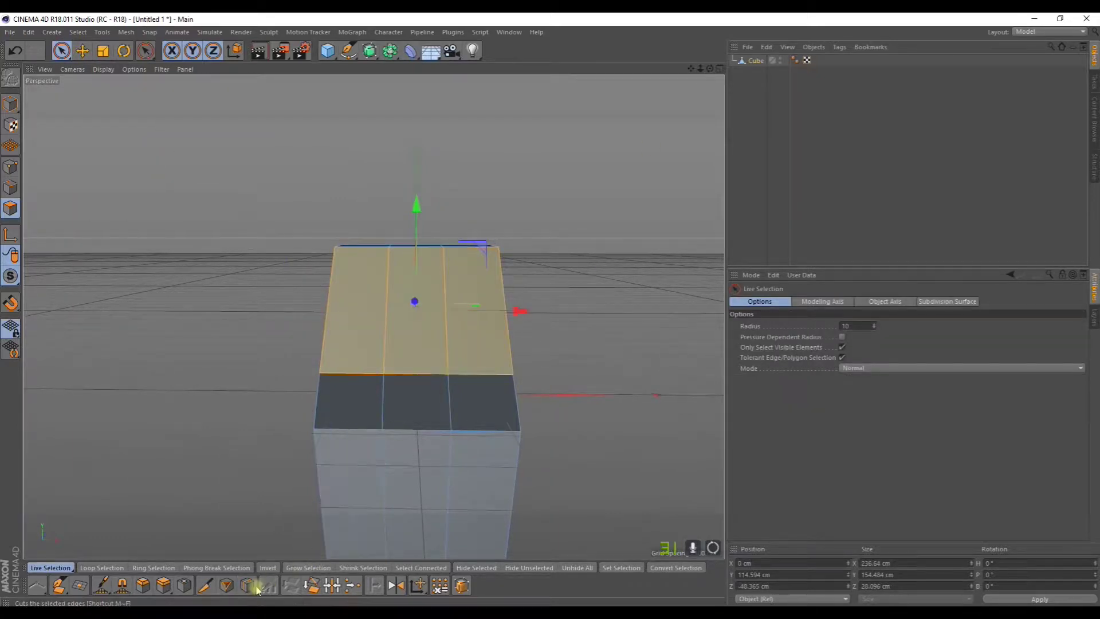
{"action": "left_click", "coordinate": [184, 585]}
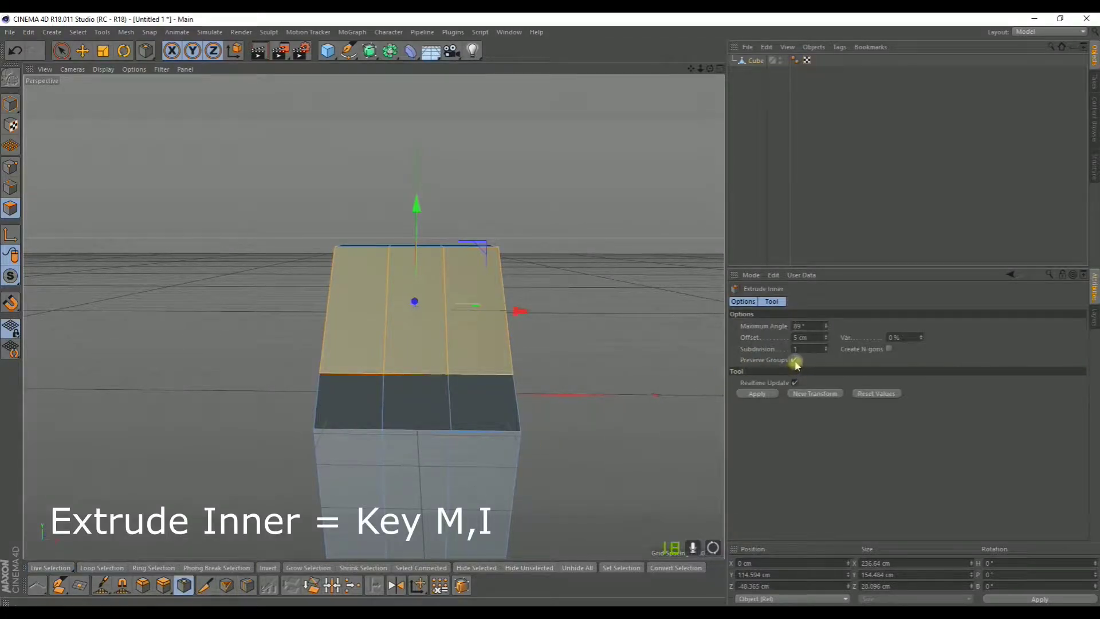
{"action": "left_click", "coordinate": [794, 360]}
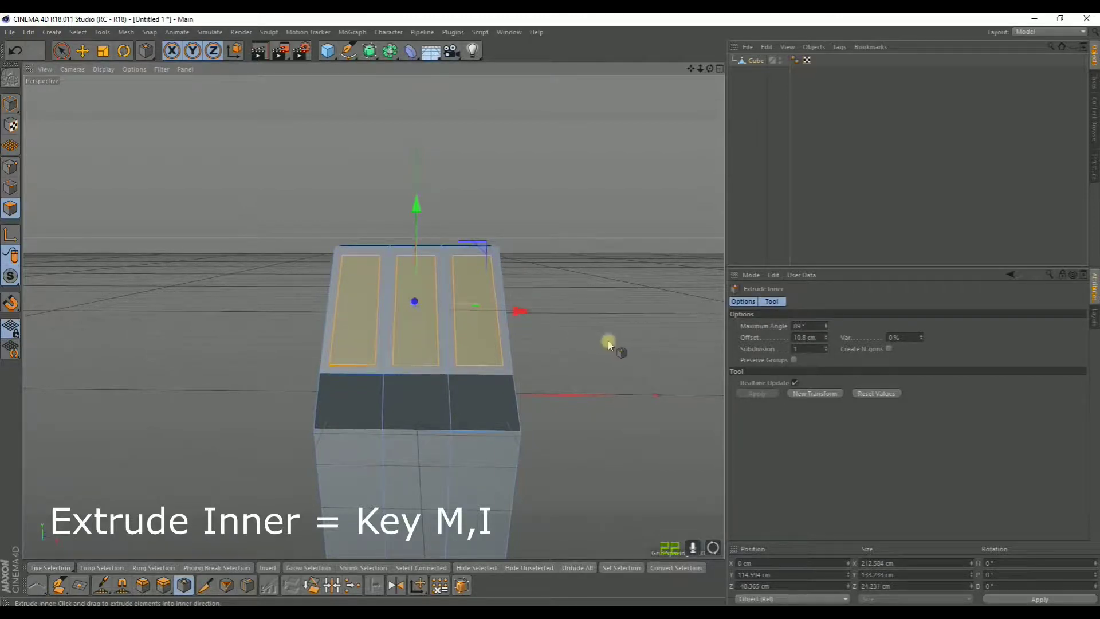
- Extrude the three inset front panels inward with an offset of about -22.7 cm
{"action": "left_click_drag", "start_coordinate": [609, 344], "coordinate": [516, 344], "text": "alt"}
{"action": "left_click", "coordinate": [172, 585]}
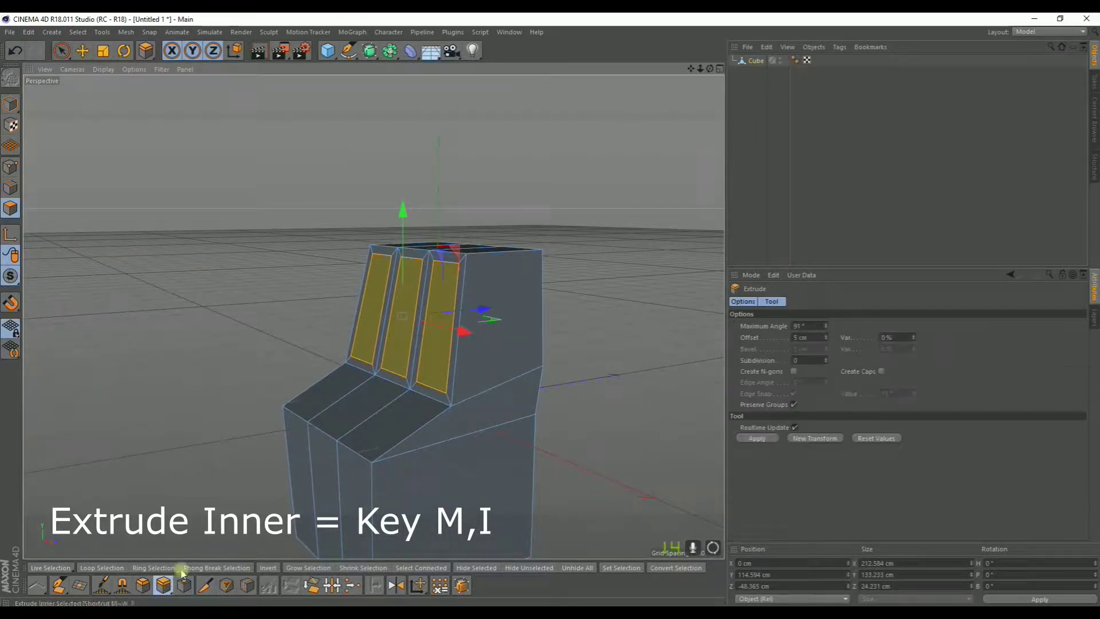
{"action": "scroll", "coordinate": [319, 387], "scroll_direction": "up", "scroll_amount": 3}
{"action": "left_click_drag", "start_coordinate": [278, 346], "coordinate": [435, 298]}
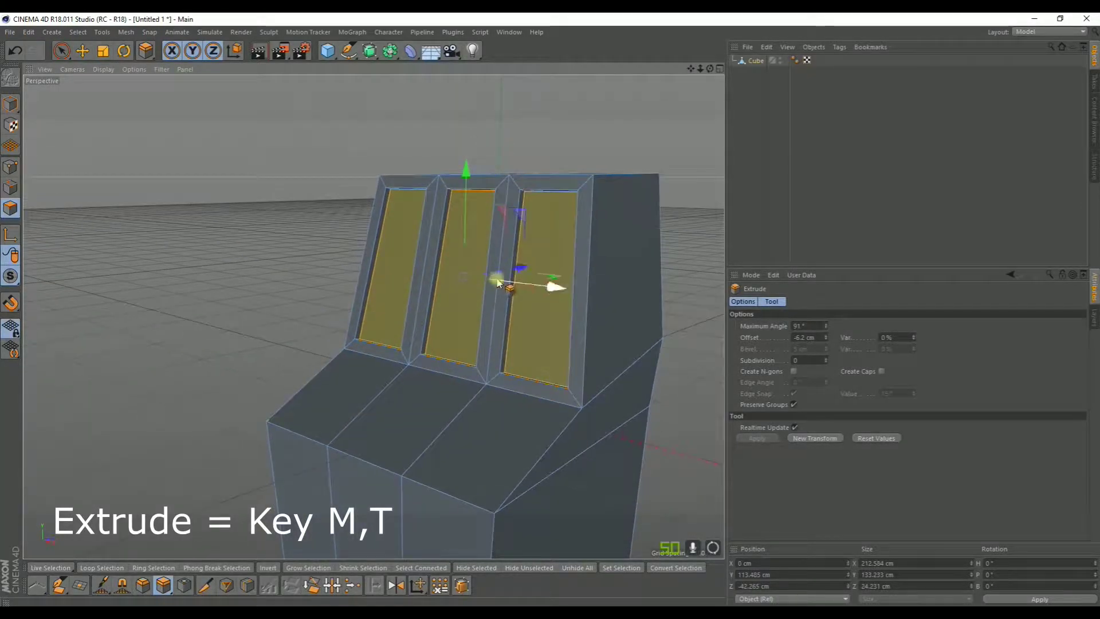
{"action": "key", "text": "ctrl+z"}
{"action": "left_click_drag", "start_coordinate": [251, 308], "coordinate": [120, 308]}
- Select all three polygons on the top of the body
{"action": "left_click_drag", "start_coordinate": [250, 295], "coordinate": [366, 252], "text": "alt"}
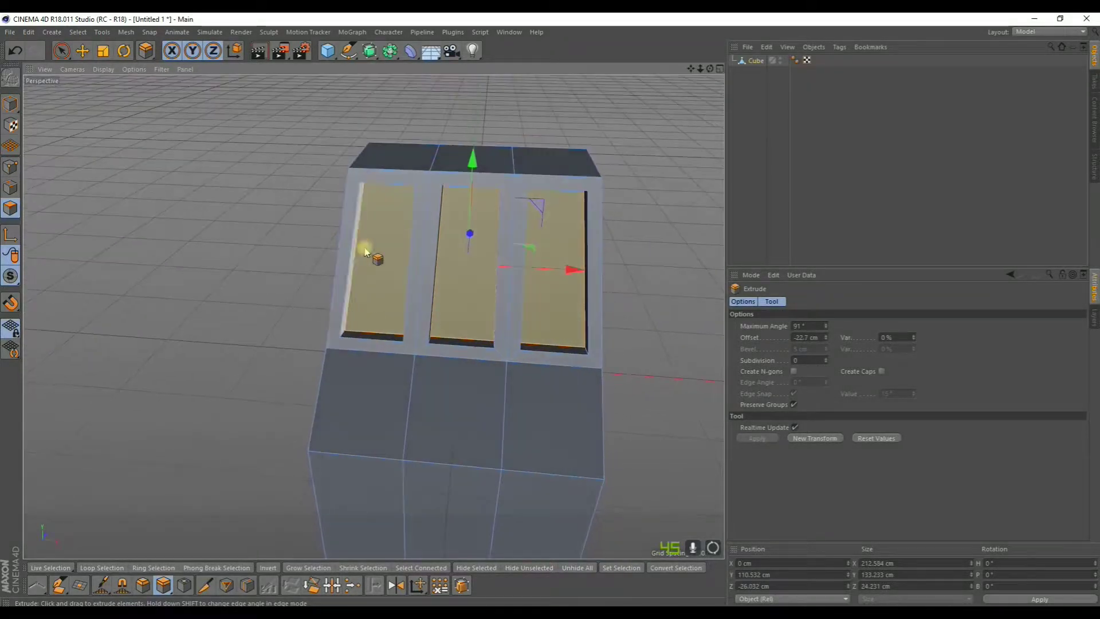
{"action": "left_click", "coordinate": [414, 160]}
{"action": "left_click", "coordinate": [469, 164], "text": "shift"}
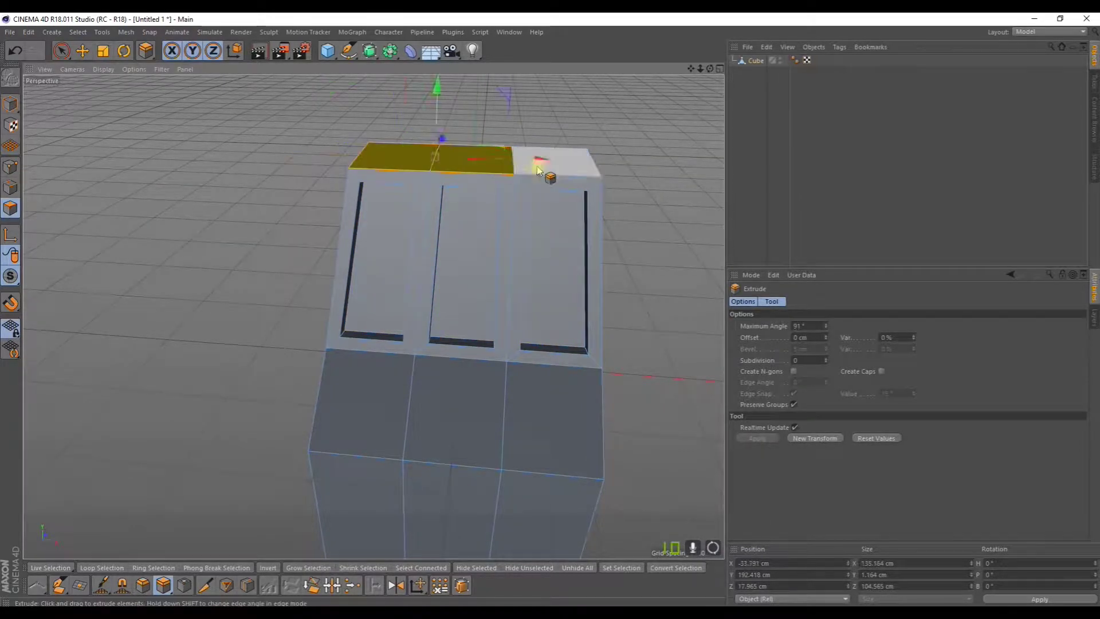
{"action": "left_click", "coordinate": [572, 166], "text": "shift"}
{"action": "mouse_move", "coordinate": [480, 88]}
{"action": "left_mouse_down"}
{"action": "mouse_move", "coordinate": [481, 76]}
{"action": "mouse_move", "coordinate": [479, 103]}
{"action": "left_mouse_up"}
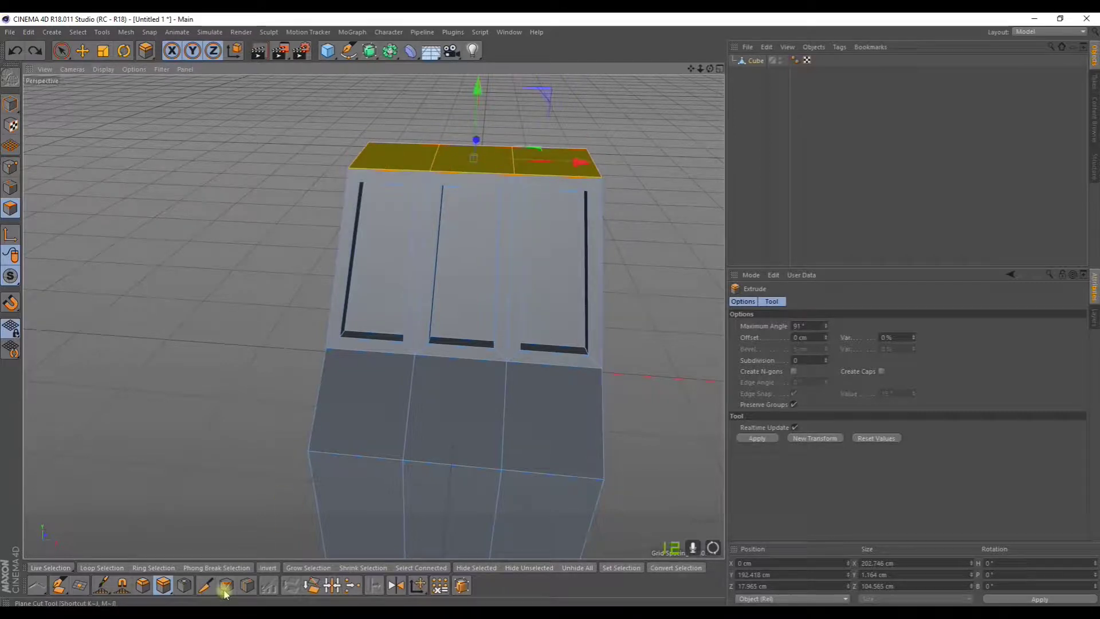
{"action": "left_click_drag", "start_coordinate": [250, 297], "coordinate": [260, 297]}
{"action": "key", "text": "ctrl+z"}
- Bevel the three top polygons with an offset and extrusion of about 24.3 cm
{"action": "left_click", "coordinate": [143, 586]}
{"action": "left_click_drag", "start_coordinate": [250, 297], "coordinate": [310, 250]}
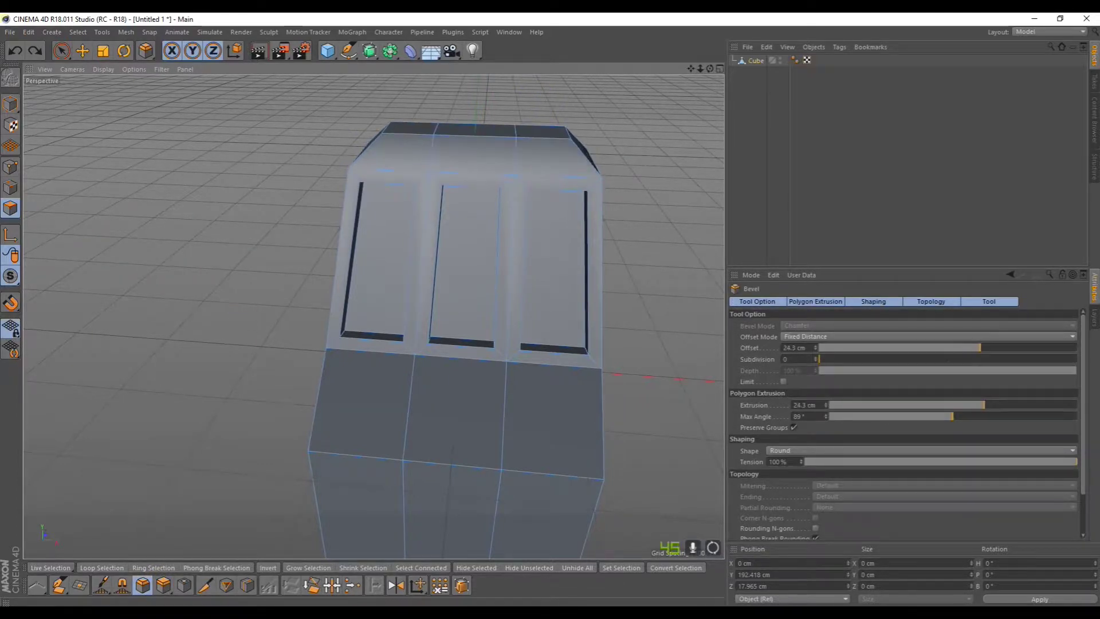
- Select the three polygons on the underside of the body and scale them down to about 156.4 by 168.3 cm
{"action": "left_click_drag", "start_coordinate": [204, 314], "coordinate": [405, 158], "text": "alt"}
{"action": "left_click", "coordinate": [61, 50]}
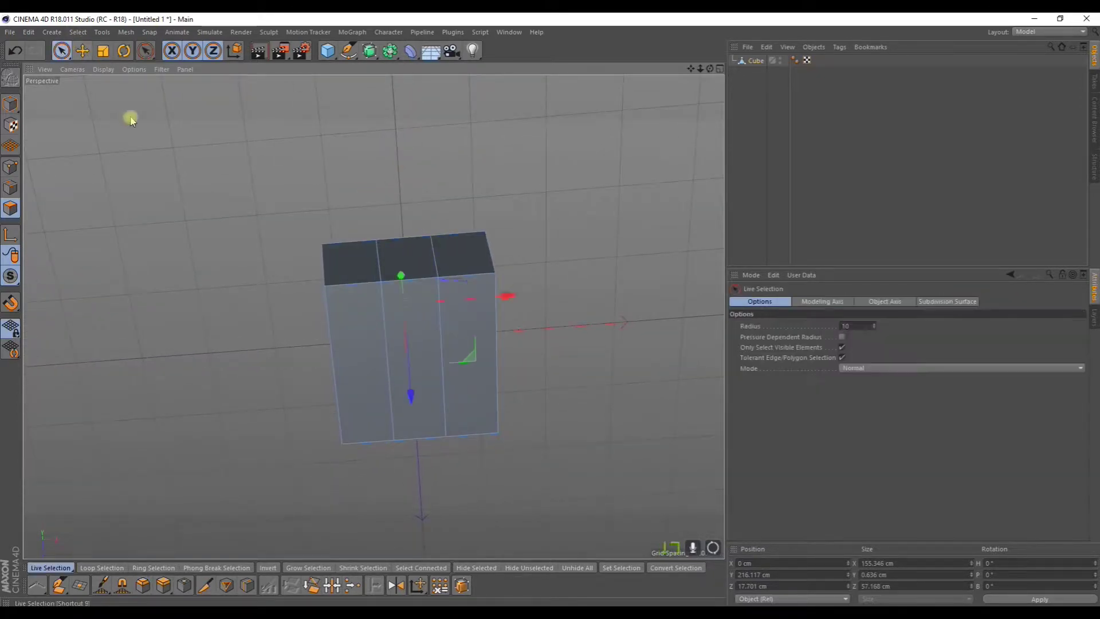
{"action": "left_click_drag", "start_coordinate": [336, 356], "coordinate": [450, 339]}
{"action": "key", "text": "t"}
{"action": "left_click_drag", "start_coordinate": [129, 175], "coordinate": [131, 175]}
{"action": "left_click_drag", "start_coordinate": [172, 189], "coordinate": [145, 318], "text": "alt"}
{"action": "mouse_move", "coordinate": [225, 345]}
{"action": "left_mouse_down", "text": "alt"}
{"action": "mouse_move", "coordinate": [245, 353]}
{"action": "mouse_move", "coordinate": [245, 342]}
{"action": "left_mouse_up", "text": "alt"}
{"action": "left_click_drag", "start_coordinate": [240, 400], "coordinate": [163, 145], "text": "alt"}
- Add a horizontal loop cut around the lower body at an offset of about 31.7%
{"action": "left_click", "coordinate": [61, 51]}
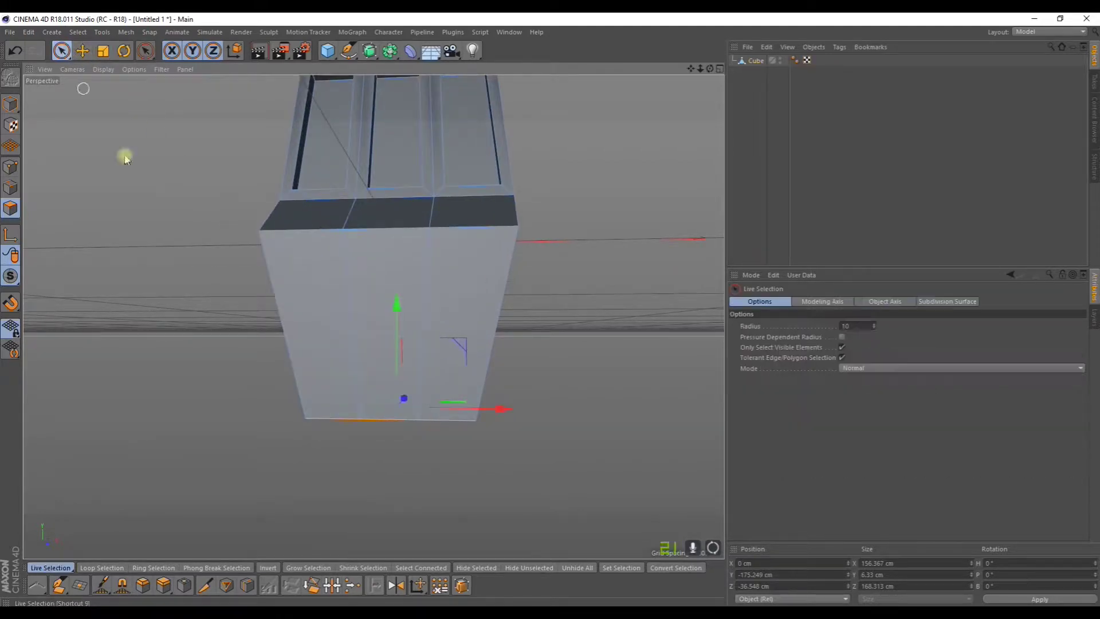
{"action": "left_click", "coordinate": [253, 583]}
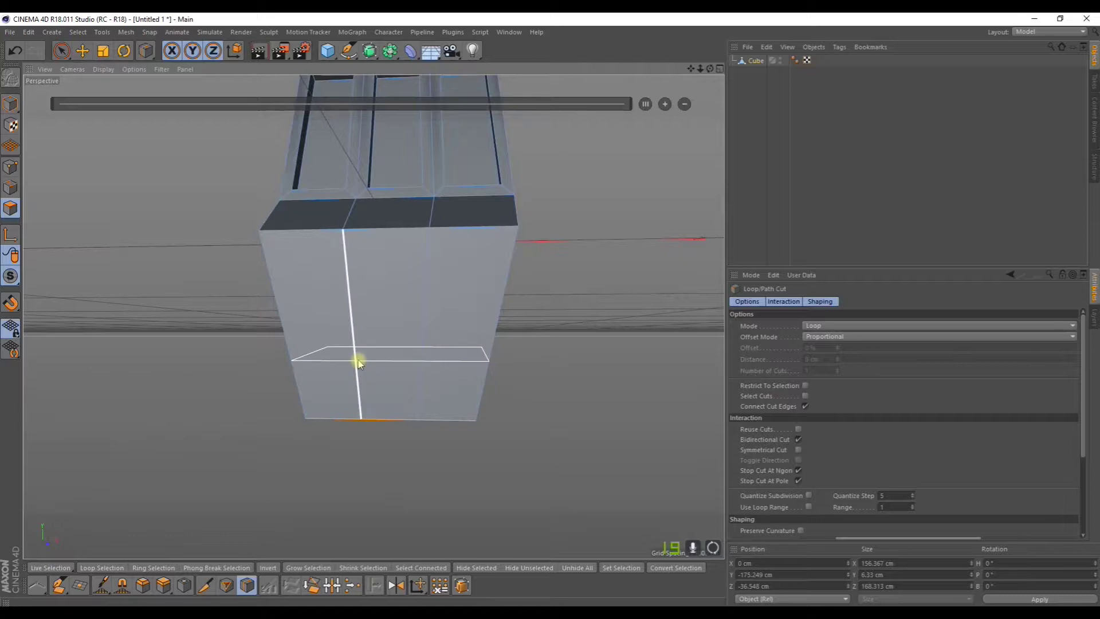
{"action": "left_click", "coordinate": [358, 363]}
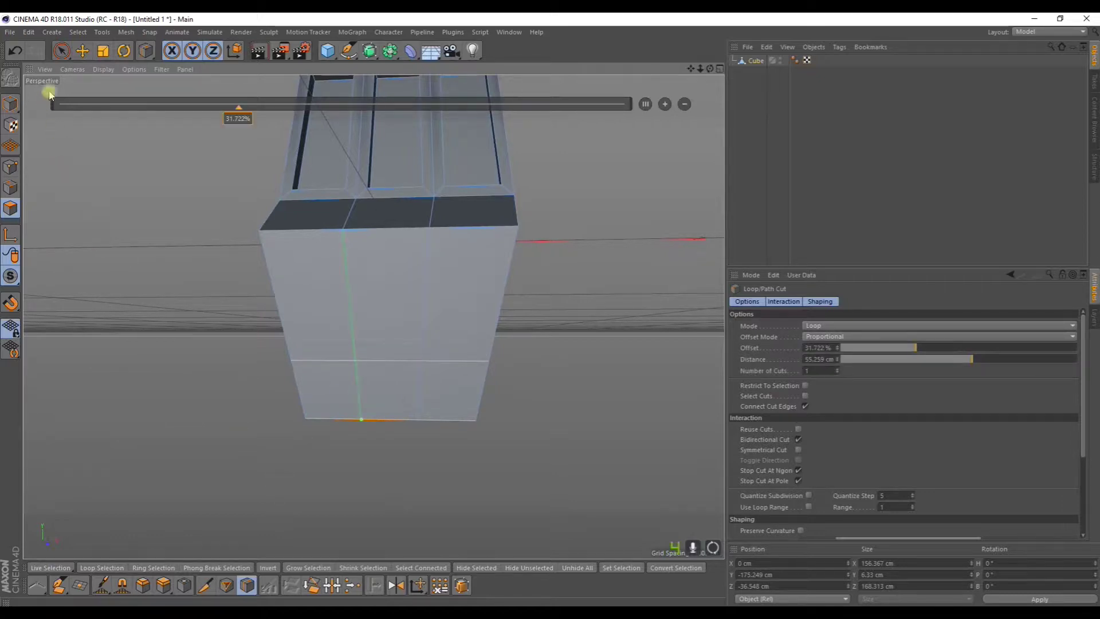
- Widen the lower middle front polygon to about 87.1 cm and extrude it inward with an offset of about -26.9 cm
{"action": "left_click", "coordinate": [61, 53]}
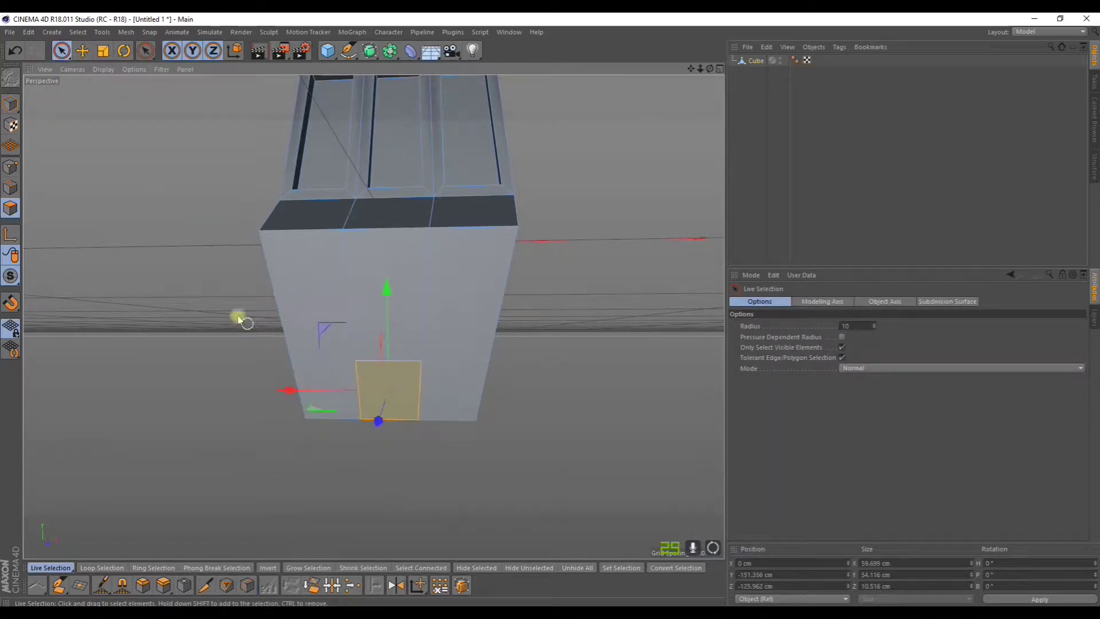
{"action": "left_click", "coordinate": [103, 51]}
{"action": "left_click_drag", "start_coordinate": [288, 391], "coordinate": [240, 388]}
{"action": "mouse_move", "coordinate": [240, 388]}
{"action": "left_mouse_down", "text": "alt"}
{"action": "mouse_move", "coordinate": [256, 339]}
{"action": "mouse_move", "coordinate": [239, 314]}
{"action": "mouse_move", "coordinate": [256, 329]}
{"action": "mouse_move", "coordinate": [258, 357]}
{"action": "mouse_move", "coordinate": [297, 373]}
{"action": "mouse_move", "coordinate": [267, 372]}
{"action": "mouse_move", "coordinate": [225, 334]}
{"action": "mouse_move", "coordinate": [226, 270]}
{"action": "mouse_move", "coordinate": [240, 287]}
{"action": "mouse_move", "coordinate": [224, 310]}
{"action": "mouse_move", "coordinate": [239, 369]}
{"action": "left_mouse_up", "text": "alt"}
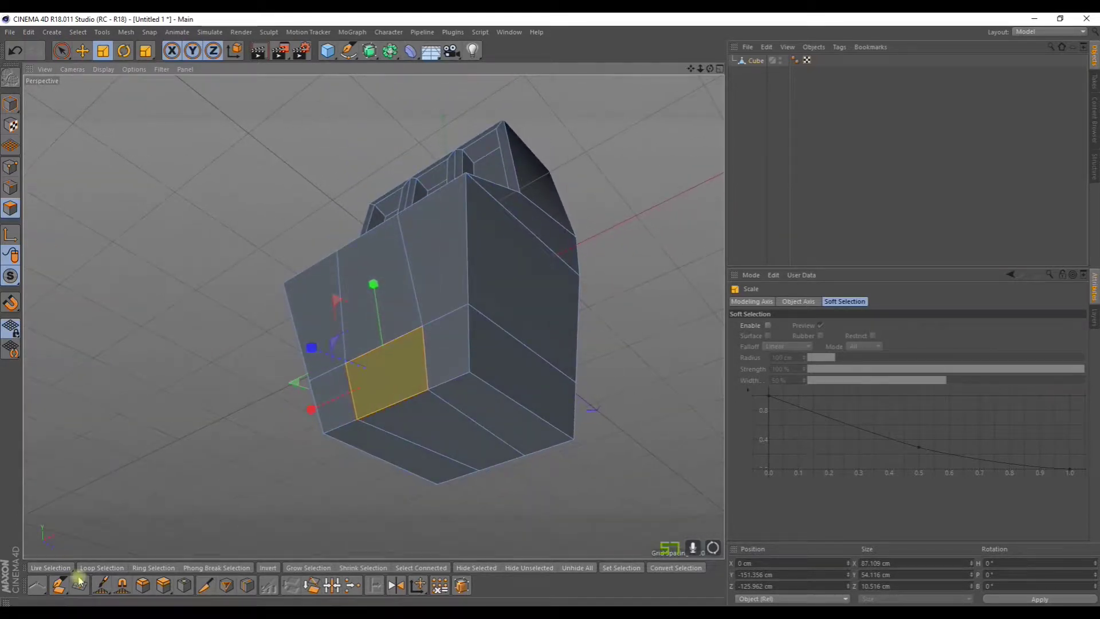
{"action": "left_click", "coordinate": [163, 584]}
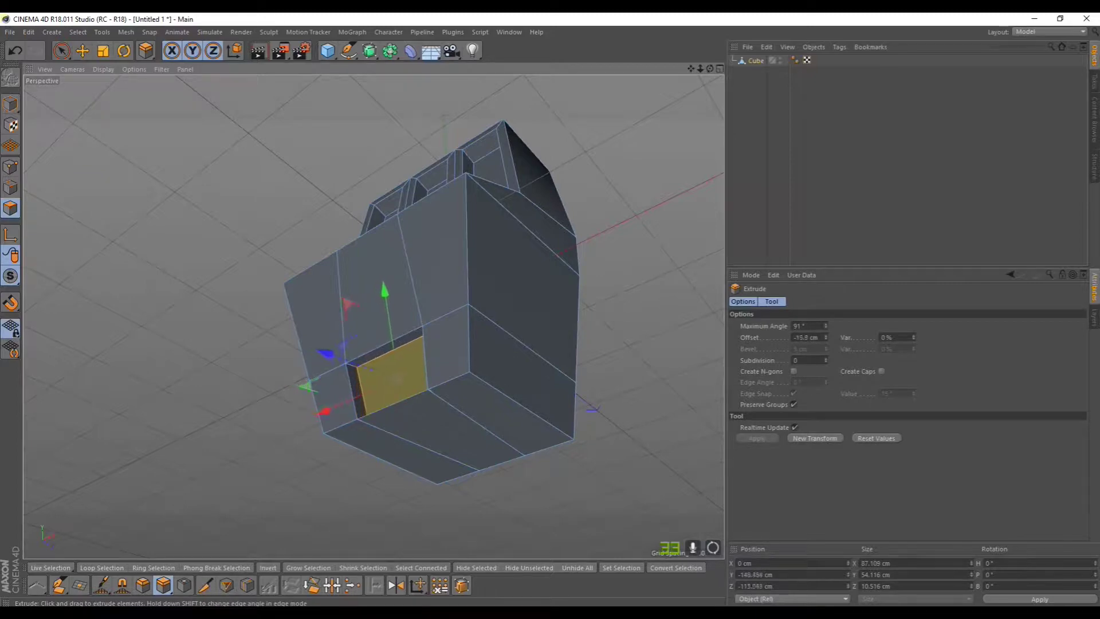
{"action": "left_click_drag", "start_coordinate": [175, 490], "coordinate": [284, 466], "text": "alt"}
- Select all three underside polygons and extrude them downward by about 8.1 cm
{"action": "left_click", "coordinate": [400, 440]}
{"action": "left_click", "coordinate": [462, 411], "text": "shift"}
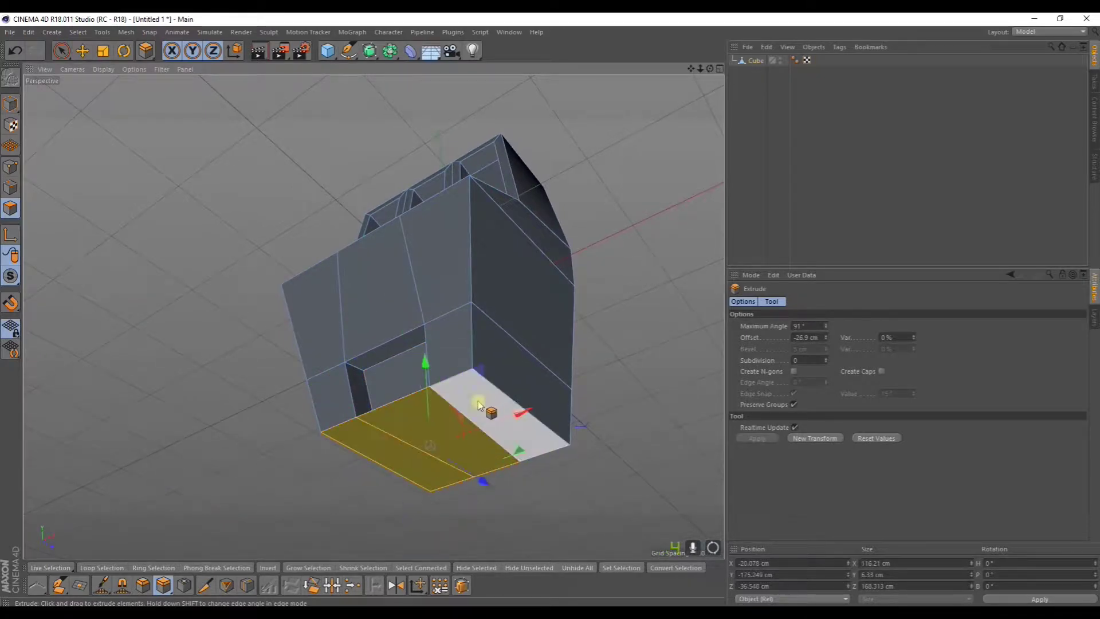
{"action": "left_click_drag", "start_coordinate": [546, 486], "coordinate": [605, 506], "text": "alt"}
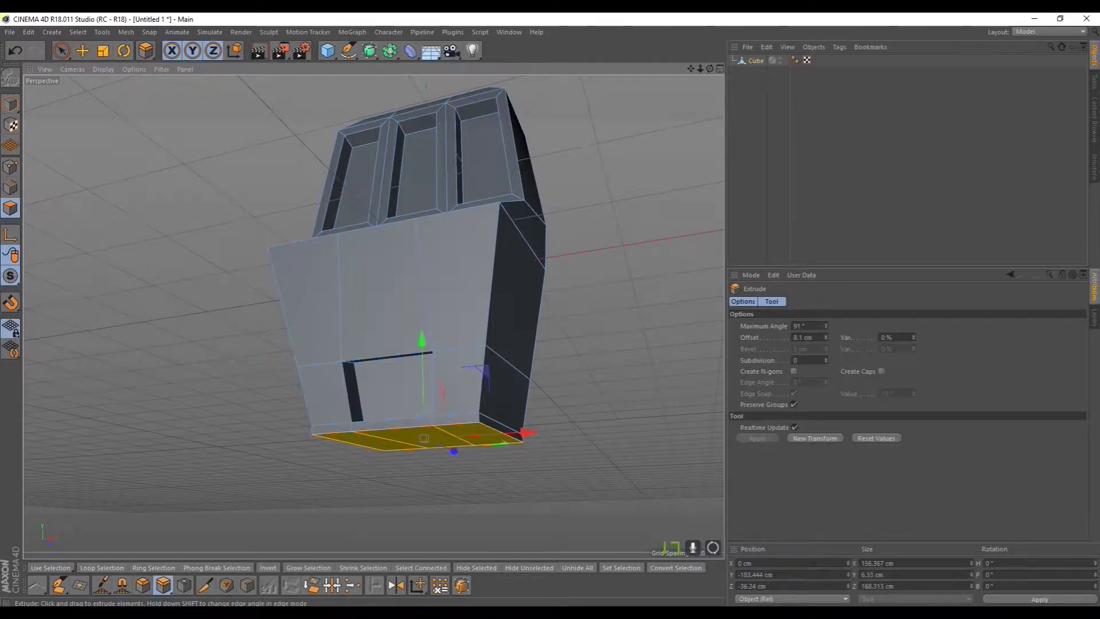
{"action": "left_click_drag", "start_coordinate": [573, 507], "coordinate": [558, 530], "text": "alt"}
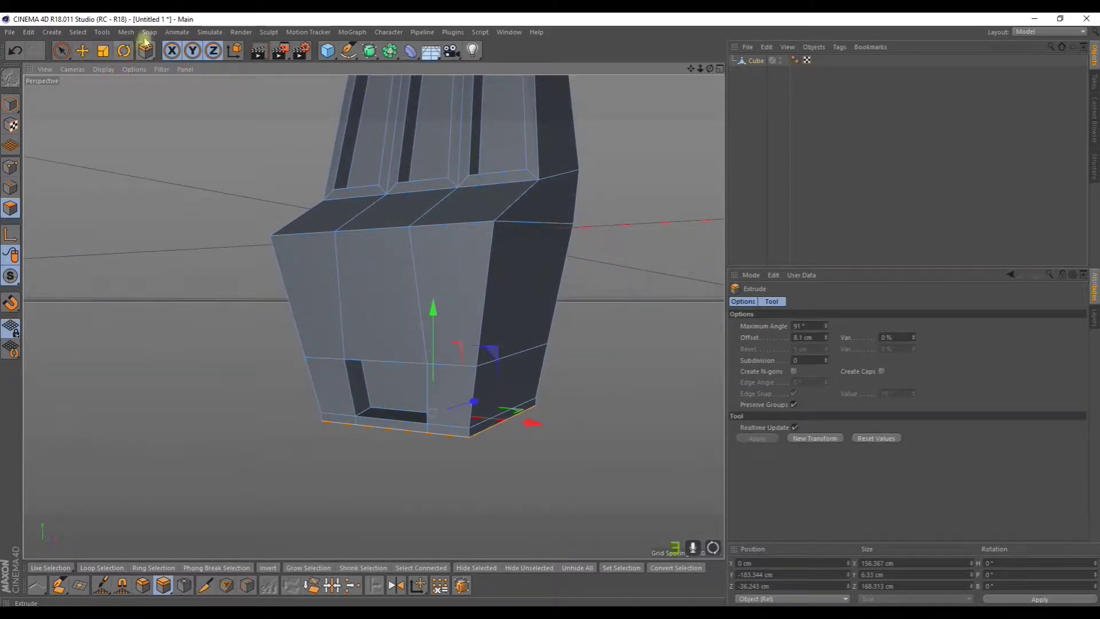
- Loop-select the thin strip of polygons around the base and extrude it outward by about 4.7 cm
{"action": "left_click", "coordinate": [78, 32]}
{"action": "left_click", "coordinate": [109, 115]}
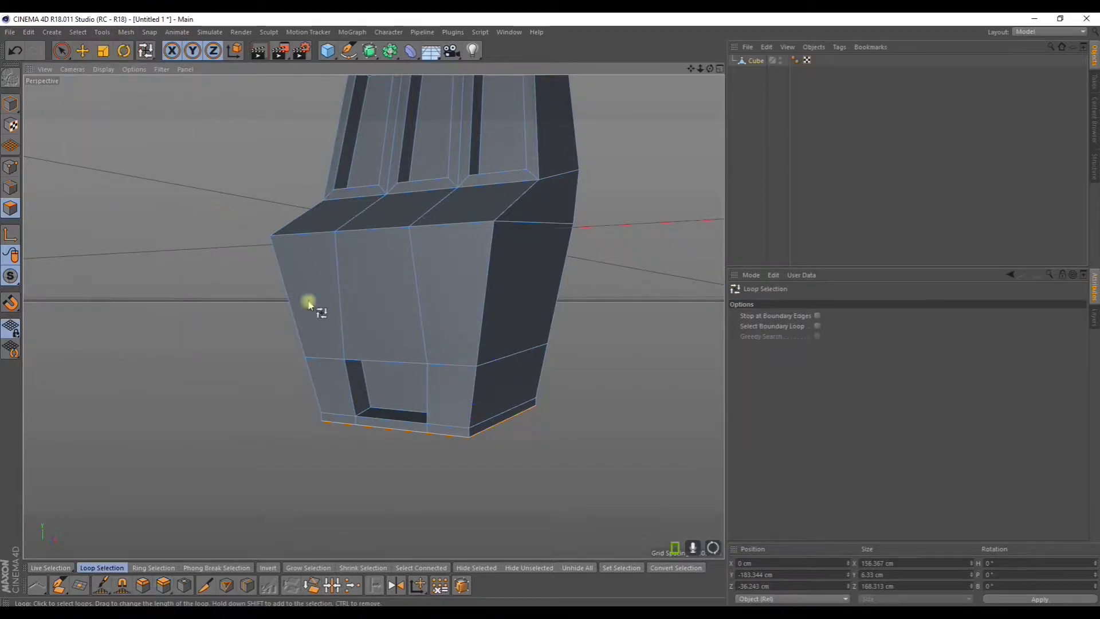
{"action": "left_click", "coordinate": [465, 438]}
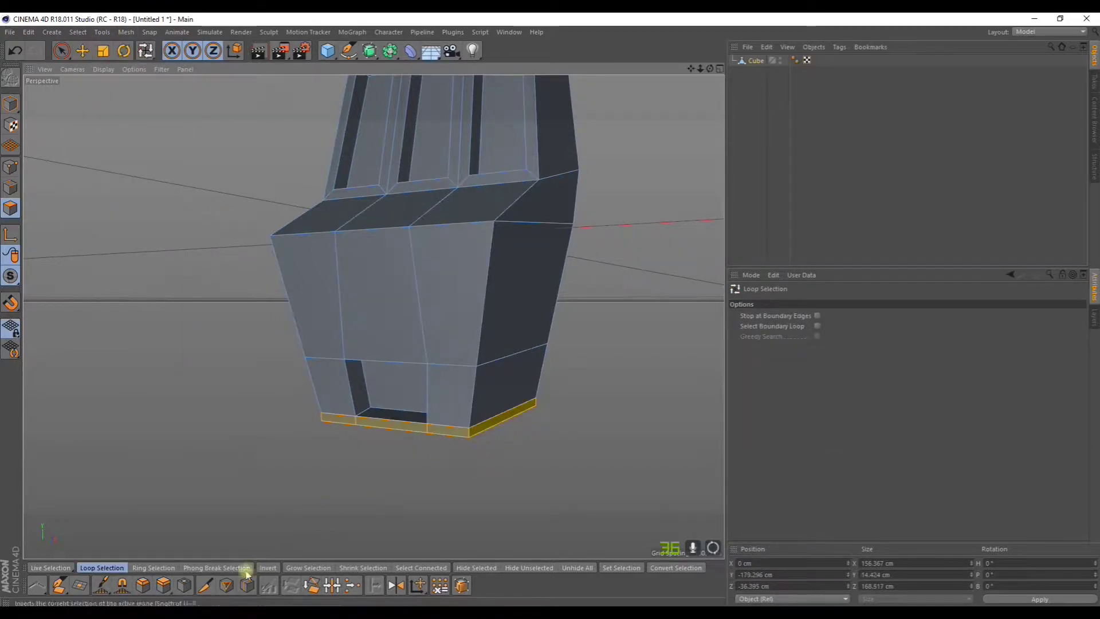
{"action": "left_click", "coordinate": [164, 585]}
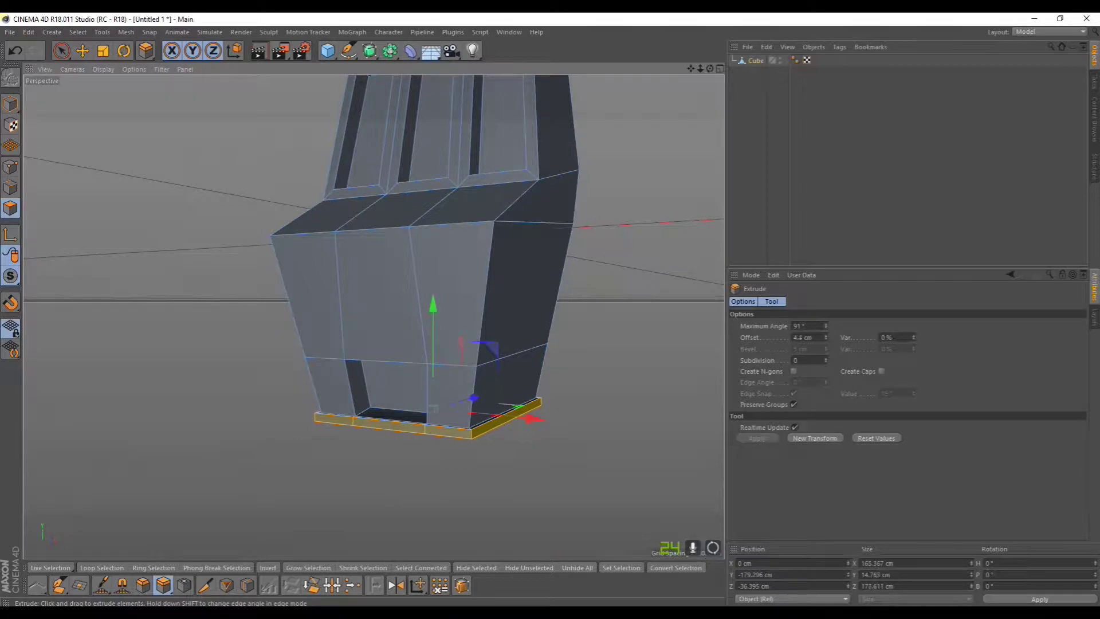
- Add a cylinder, move it about 154.7 cm in front of the cabinet and rotate it 90° to point forward
{"action": "mouse_move", "coordinate": [255, 487]}
{"action": "left_mouse_down", "text": "alt"}
{"action": "mouse_move", "coordinate": [364, 504]}
{"action": "mouse_move", "coordinate": [255, 494]}
{"action": "mouse_move", "coordinate": [253, 504]}
{"action": "left_mouse_up", "text": "alt"}
{"action": "middle_click_drag", "start_coordinate": [401, 329], "coordinate": [371, 494], "text": "alt"}
{"action": "left_click_drag", "start_coordinate": [416, 378], "coordinate": [393, 412], "text": "alt"}
{"action": "middle_click_drag", "start_coordinate": [402, 328], "coordinate": [356, 347], "text": "alt"}
{"action": "scroll", "coordinate": [373, 346], "scroll_direction": "down", "scroll_amount": 3}
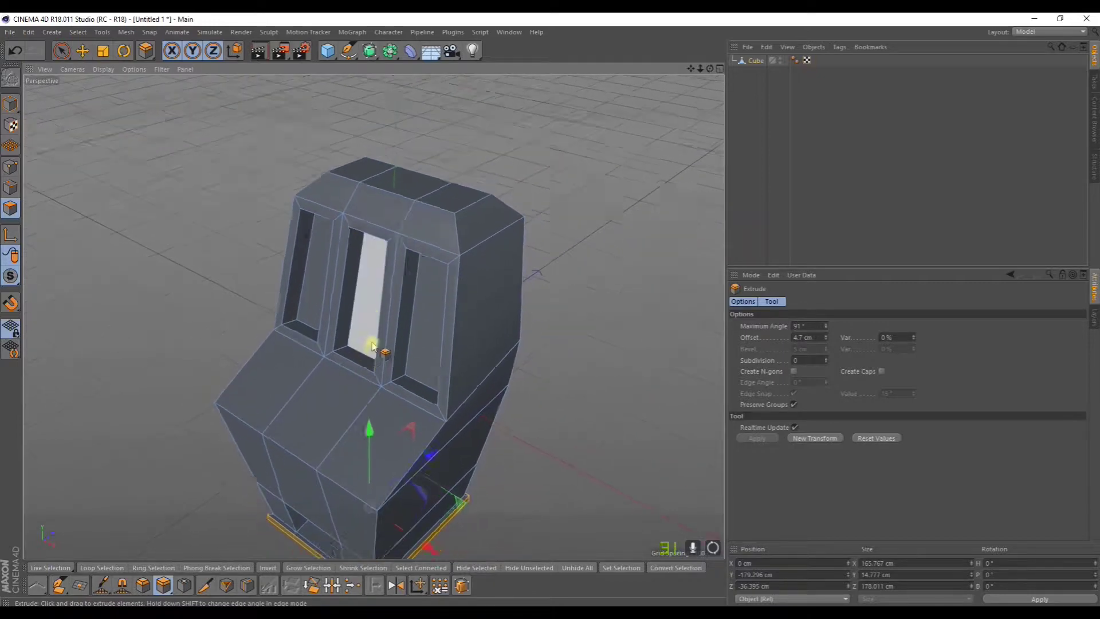
{"action": "left_click_drag", "start_coordinate": [327, 51], "coordinate": [540, 74]}
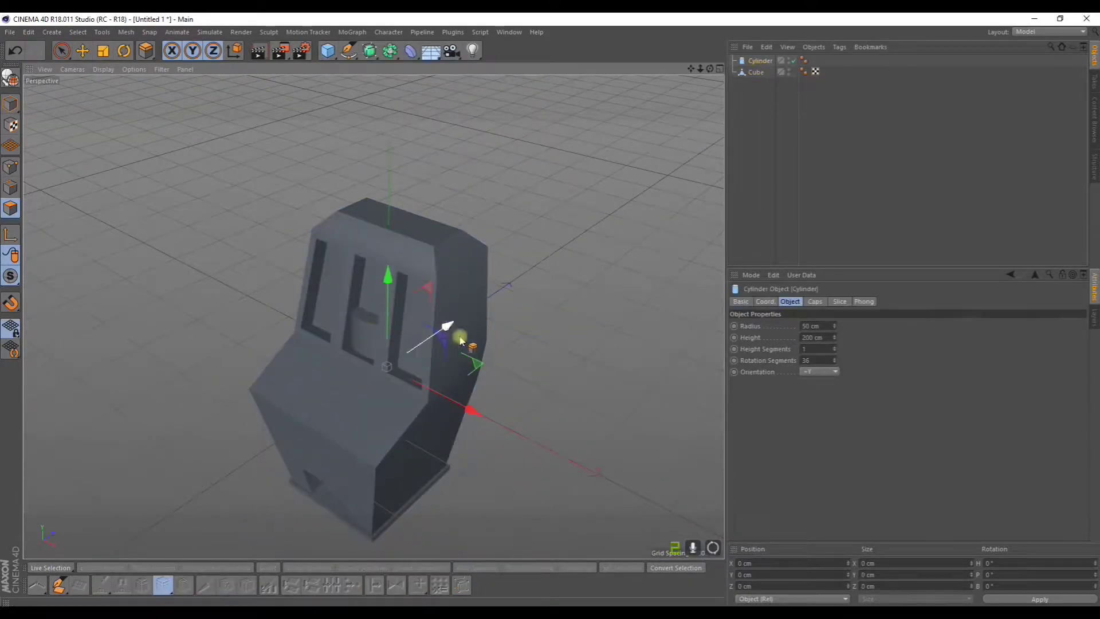
{"action": "left_click_drag", "start_coordinate": [446, 328], "coordinate": [371, 378]}
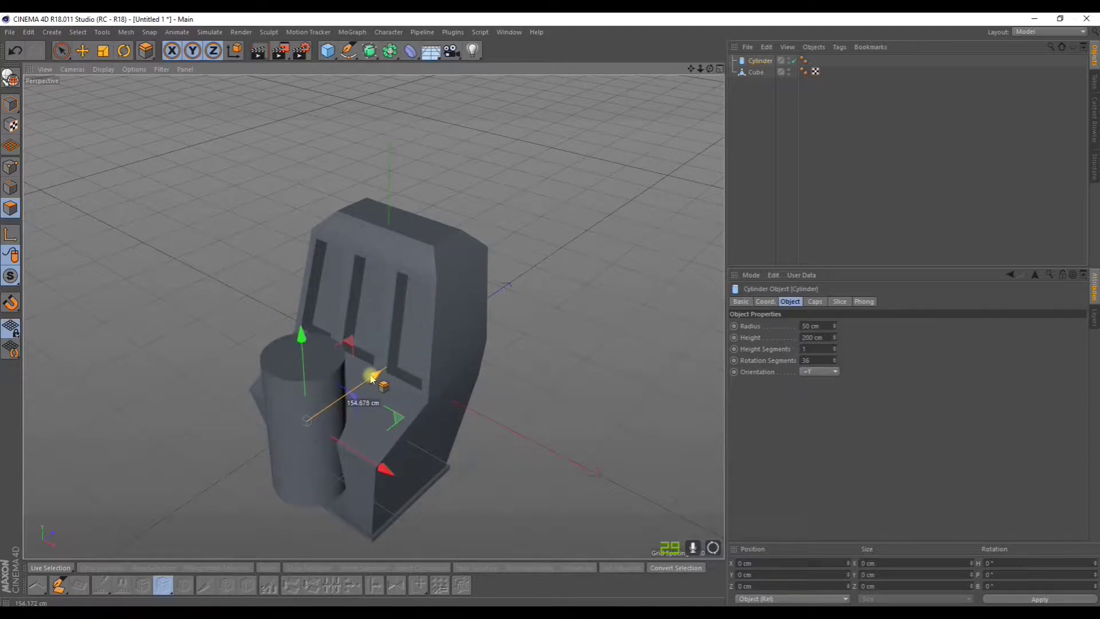
{"action": "left_click", "coordinate": [124, 50]}
{"action": "left_click_drag", "start_coordinate": [285, 385], "coordinate": [241, 481]}
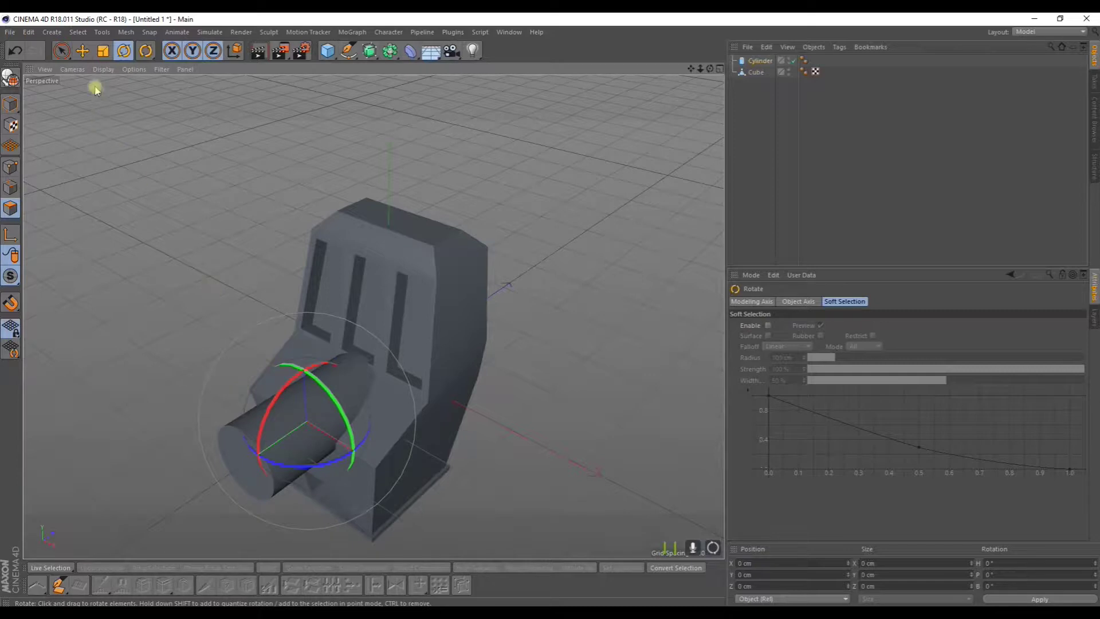
{"action": "left_click", "coordinate": [103, 50]}
{"action": "left_click_drag", "start_coordinate": [221, 477], "coordinate": [267, 461]}
{"action": "left_click", "coordinate": [11, 77]}
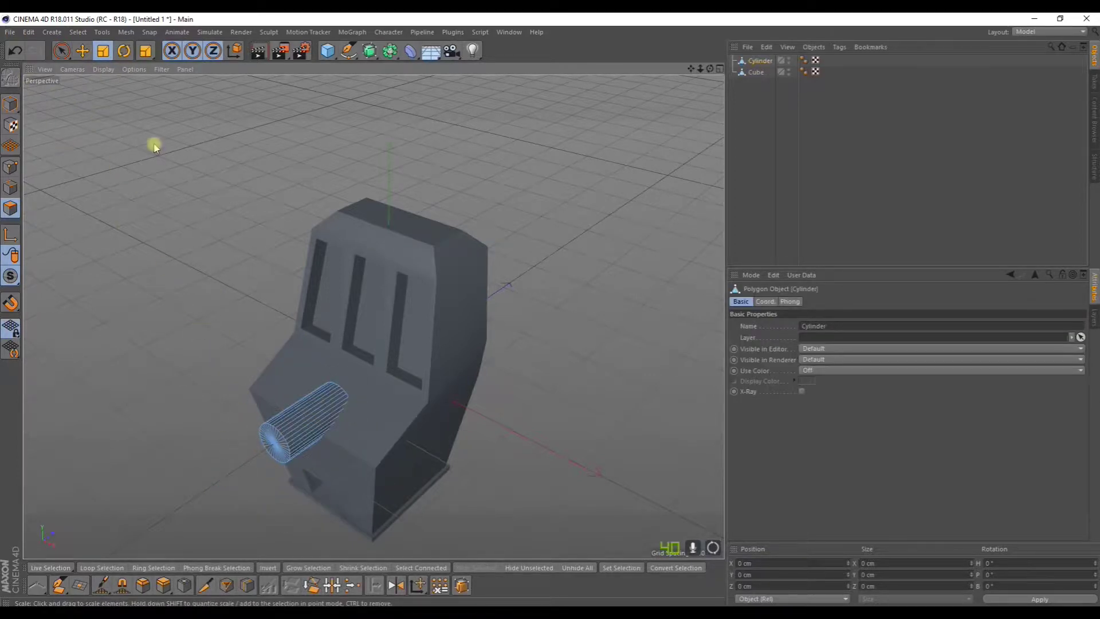
{"action": "key", "text": "ctrl+z"}
{"action": "key", "text": "ctrl+z"}
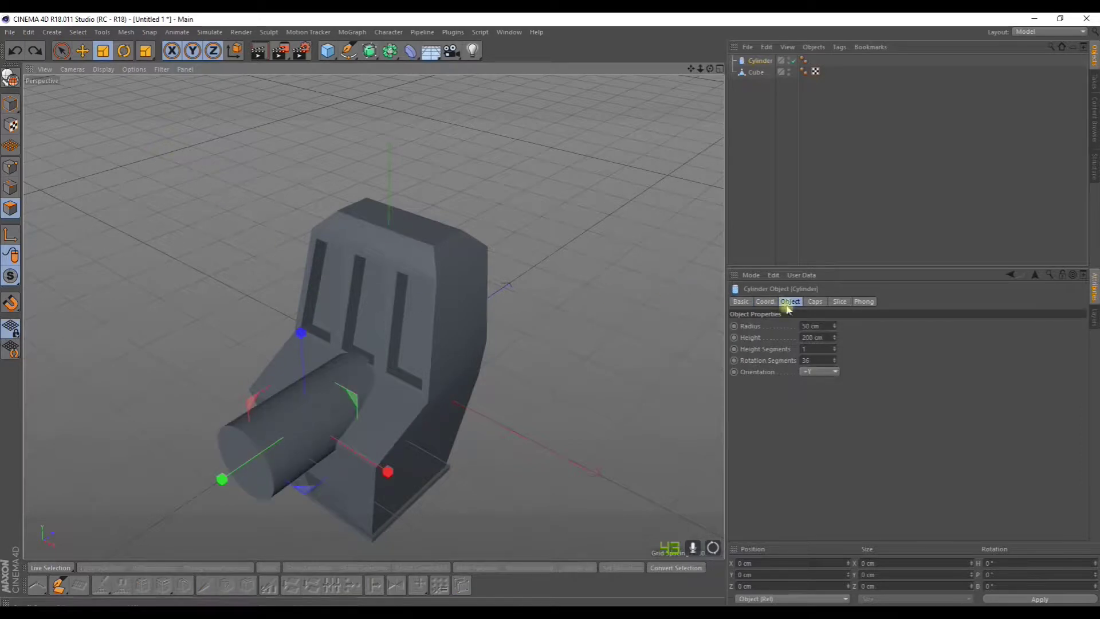
- Switch the viewport to Gouraud Shading (Lines) and set the cylinder's rotation segments to 10
{"action": "left_click", "coordinate": [88, 70]}
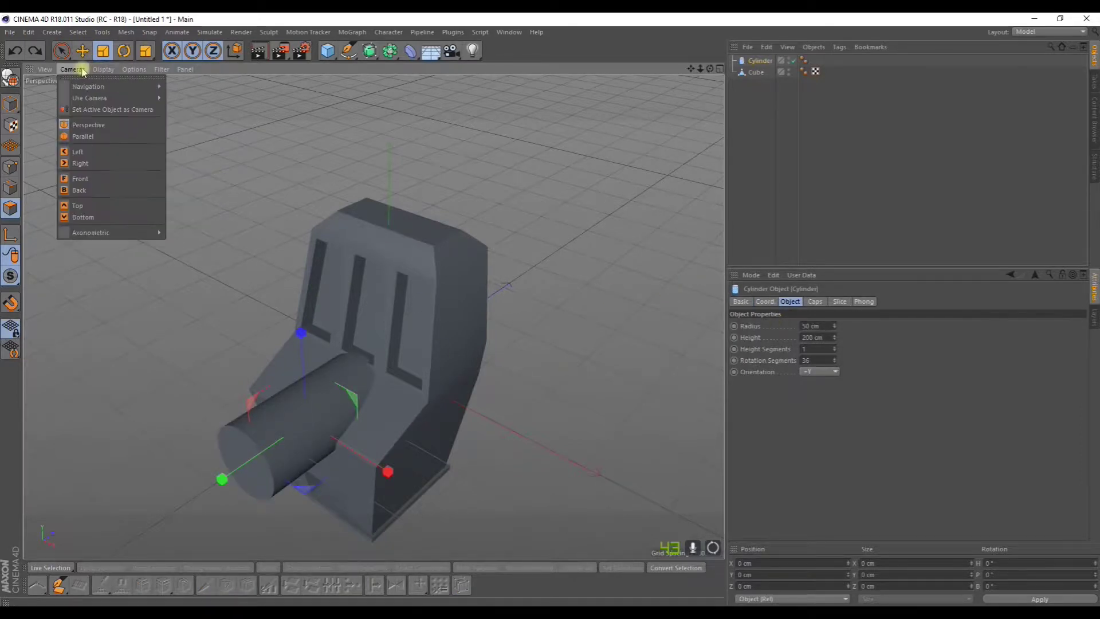
{"action": "mouse_move", "coordinate": [104, 69]}
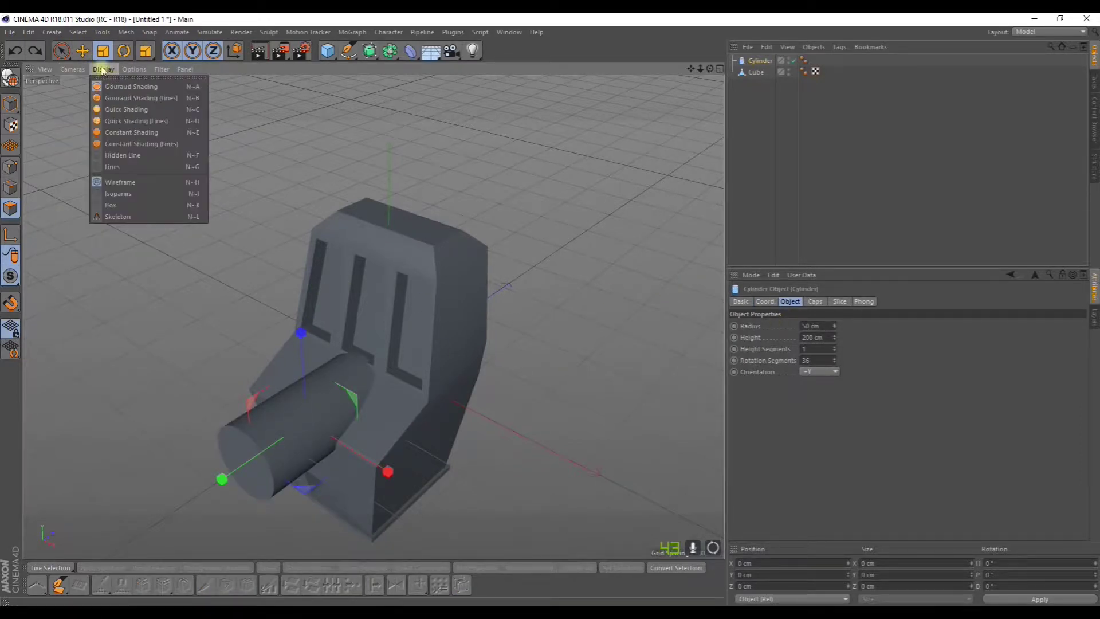
{"action": "left_click", "coordinate": [120, 100]}
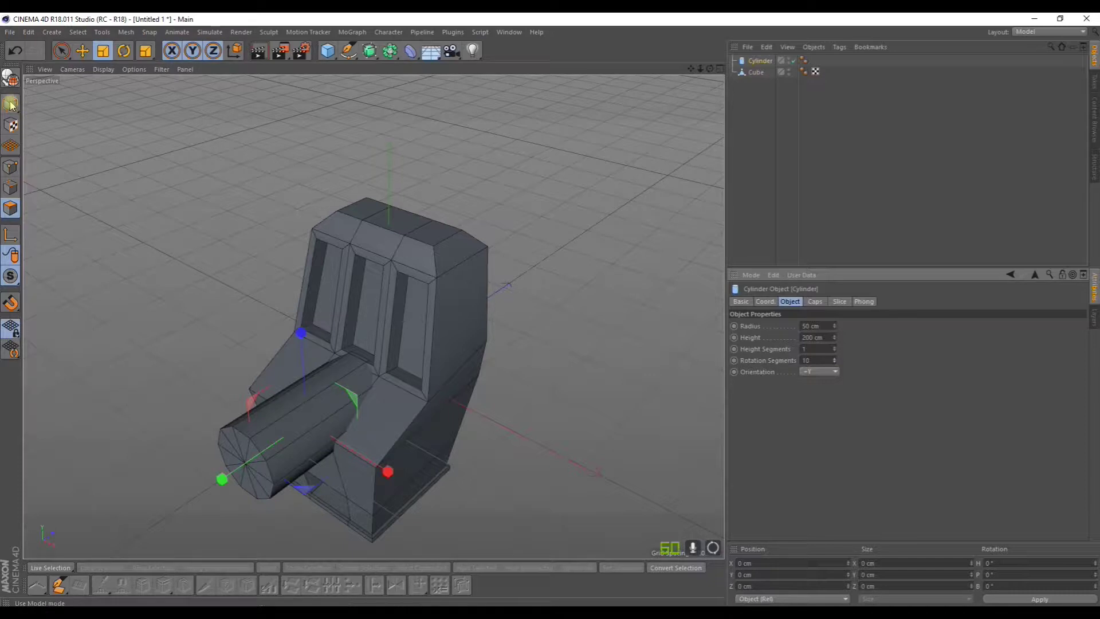
{"action": "left_click", "coordinate": [10, 77]}
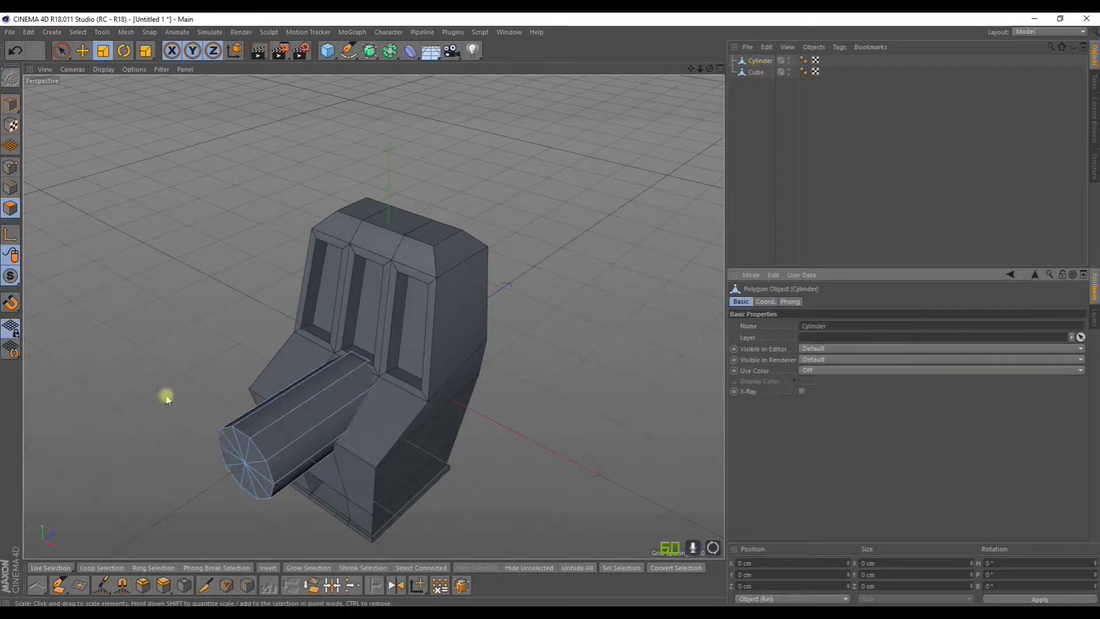
{"action": "left_click", "coordinate": [10, 103]}
{"action": "left_click_drag", "start_coordinate": [221, 473], "coordinate": [247, 465]}
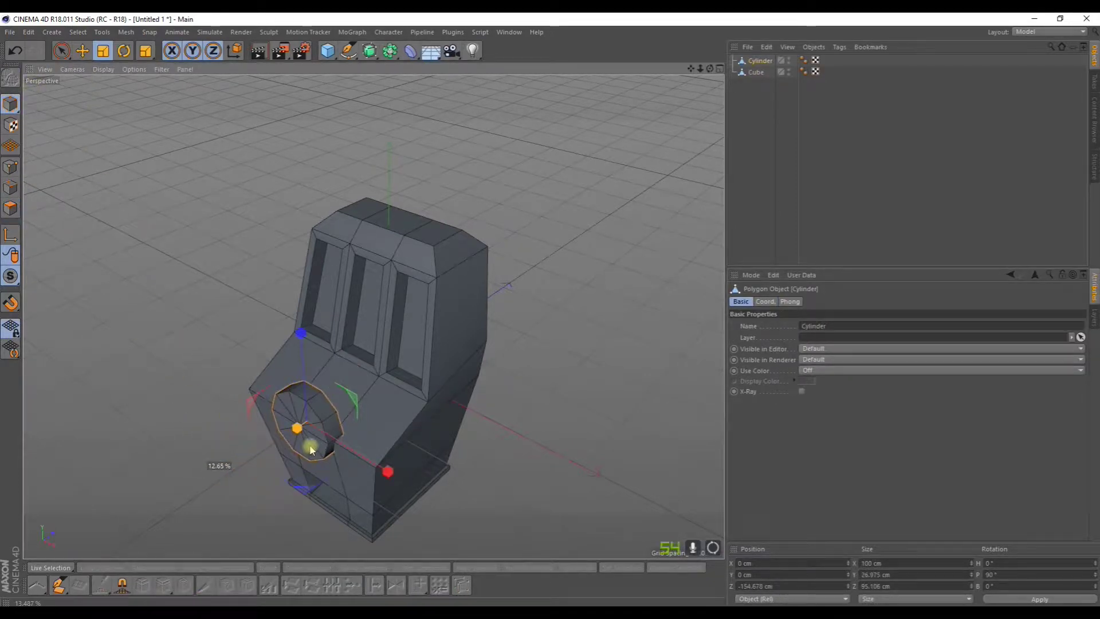
{"action": "left_click_drag", "start_coordinate": [247, 466], "coordinate": [248, 466]}
{"action": "left_click_drag", "start_coordinate": [344, 406], "coordinate": [426, 298], "text": "alt"}
{"action": "left_click", "coordinate": [86, 53]}
{"action": "left_click_drag", "start_coordinate": [220, 250], "coordinate": [161, 355], "text": "alt"}
{"action": "left_click_drag", "start_coordinate": [208, 419], "coordinate": [345, 408]}
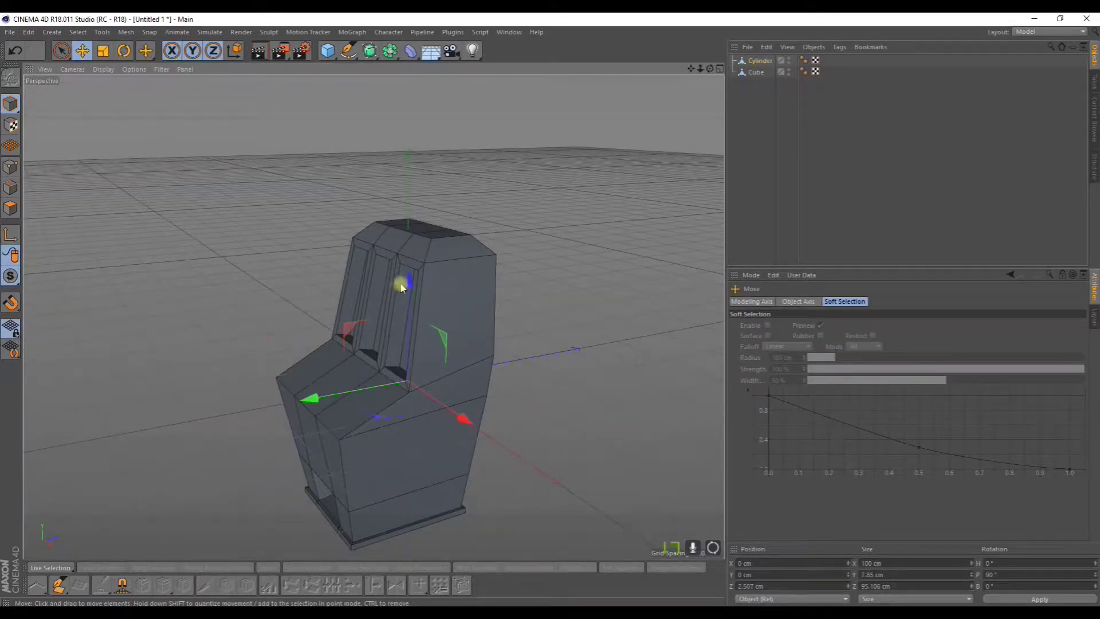
{"action": "left_click_drag", "start_coordinate": [396, 282], "coordinate": [419, 155]}
{"action": "scroll", "coordinate": [278, 175], "scroll_direction": "up", "scroll_amount": 3}
{"action": "left_click_drag", "start_coordinate": [322, 205], "coordinate": [427, 178]}
{"action": "left_click_drag", "start_coordinate": [373, 317], "coordinate": [334, 303], "text": "alt"}
{"action": "key", "text": "ctrl+z"}
{"action": "key", "text": "ctrl+z"}
{"action": "key", "text": "ctrl+z"}
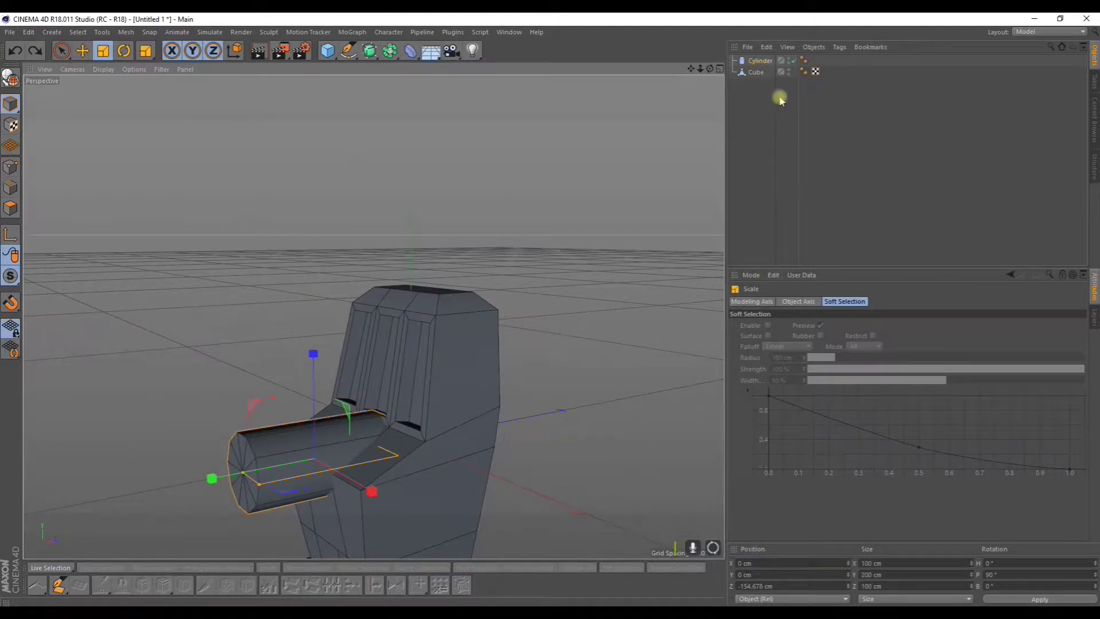
- Set the cylinder's rotation segments to 12 and make the cylinder editable
{"action": "left_click", "coordinate": [757, 61]}
{"action": "left_click", "coordinate": [834, 358]}
{"action": "left_click", "coordinate": [834, 358]}
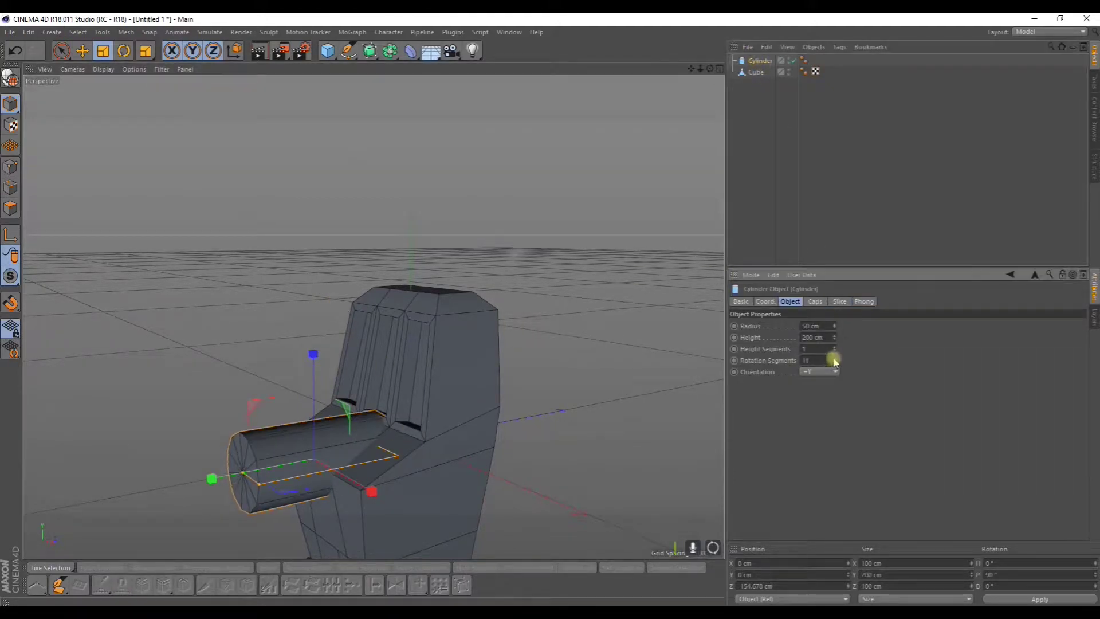
{"action": "left_click_drag", "start_coordinate": [494, 388], "coordinate": [534, 369], "text": "alt"}
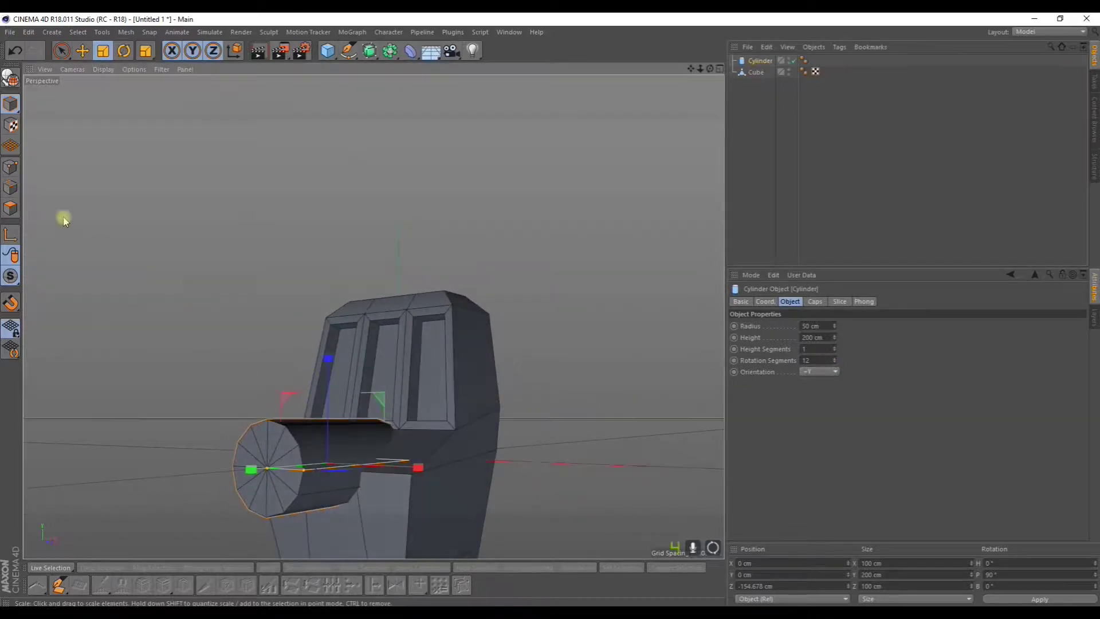
{"action": "left_click", "coordinate": [13, 81]}
- Flatten the cylinder to about 9 cm thick and move it onto the cabinet's top so its upper half sticks out
{"action": "left_click_drag", "start_coordinate": [118, 191], "coordinate": [177, 391], "text": "alt"}
{"action": "left_click_drag", "start_coordinate": [200, 496], "coordinate": [308, 492]}
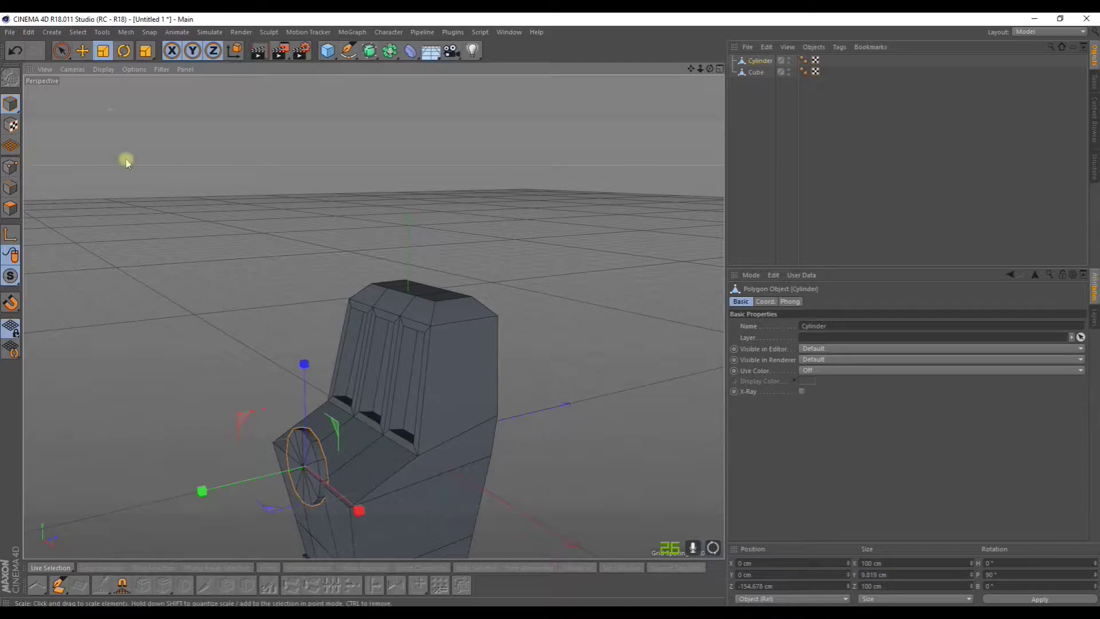
{"action": "left_click", "coordinate": [83, 50]}
{"action": "left_click_drag", "start_coordinate": [216, 454], "coordinate": [333, 475]}
{"action": "left_click_drag", "start_coordinate": [415, 335], "coordinate": [501, 221]}
{"action": "scroll", "coordinate": [364, 269], "scroll_direction": "up", "scroll_amount": 5}
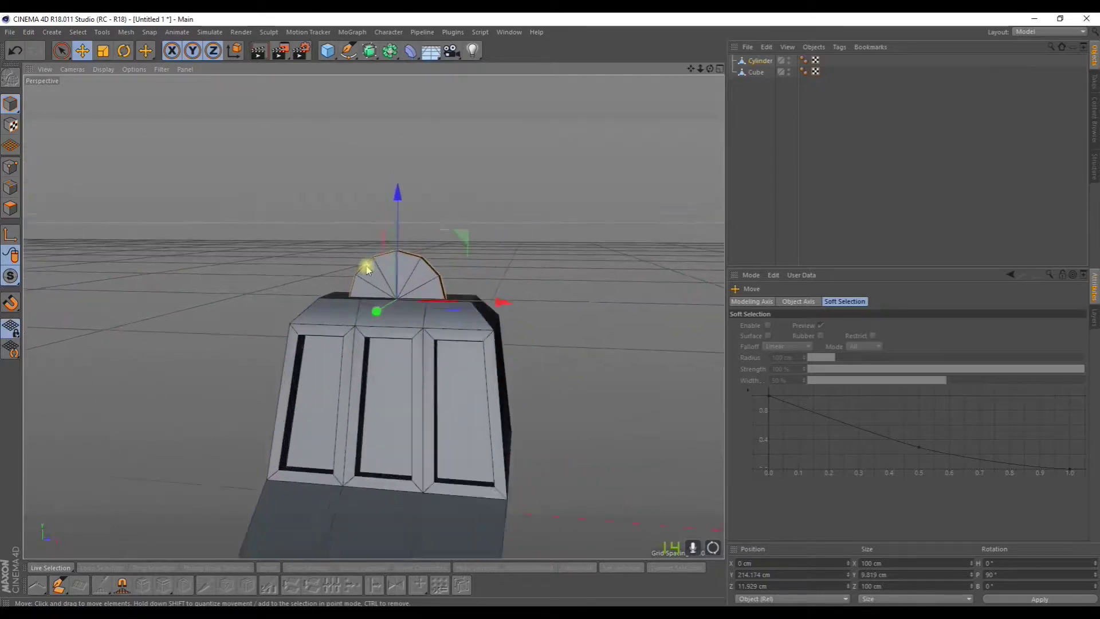
- Scale the disc to about 125.2 cm across and 4.6 cm thick, and reposition it at about Z 1.5 cm
{"action": "left_click_drag", "start_coordinate": [156, 146], "coordinate": [136, 63]}
{"action": "left_click", "coordinate": [82, 51]}
{"action": "left_click_drag", "start_coordinate": [410, 229], "coordinate": [196, 118]}
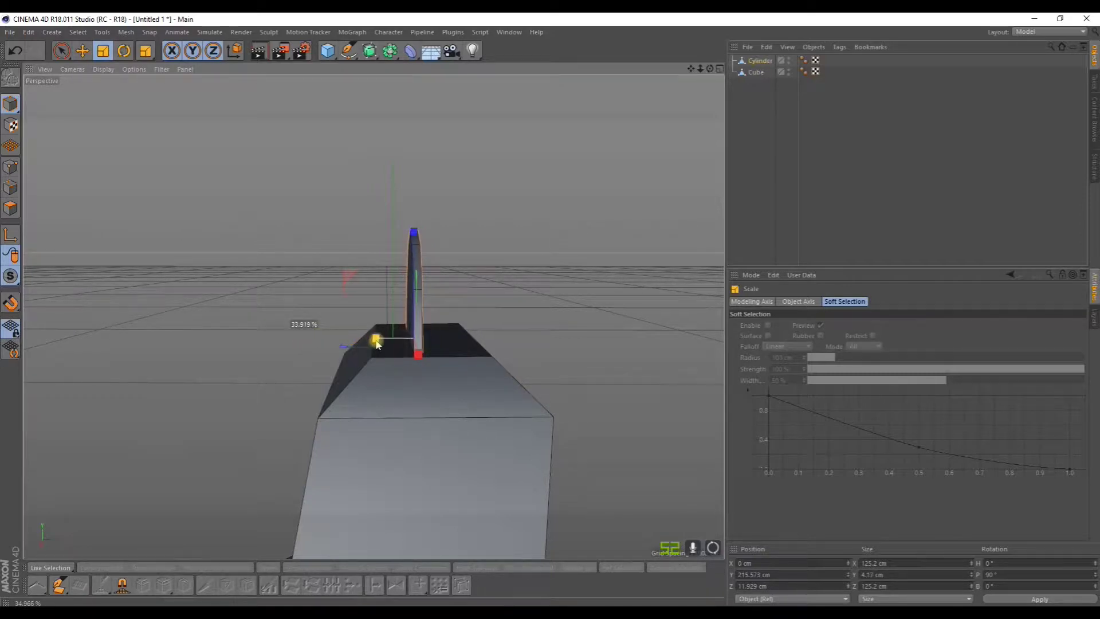
{"action": "left_click_drag", "start_coordinate": [308, 337], "coordinate": [576, 325]}
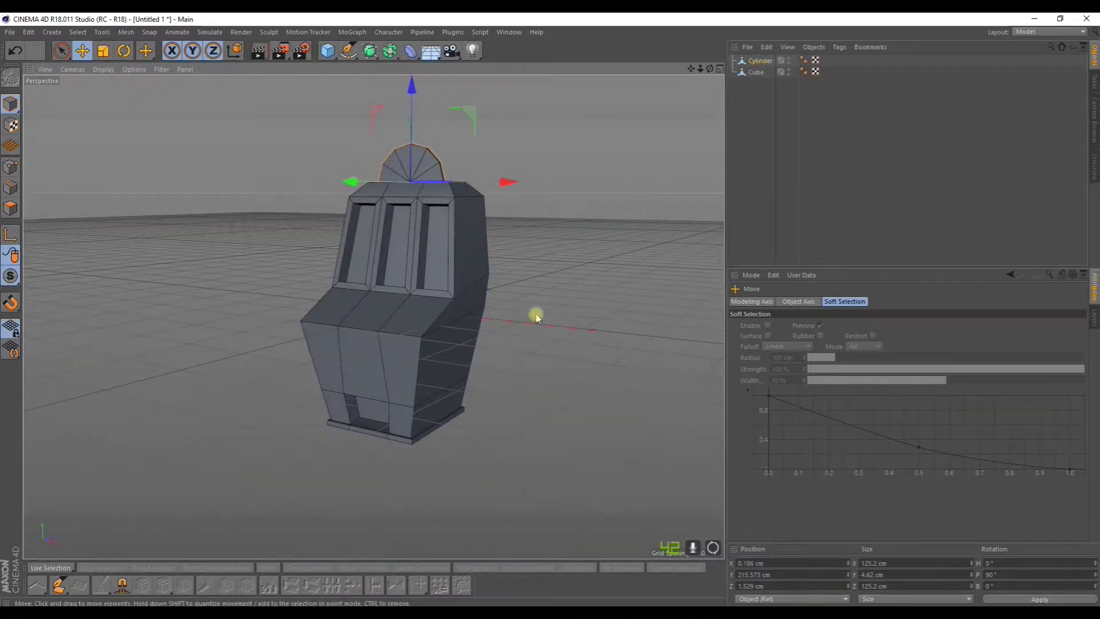
{"action": "scroll", "coordinate": [536, 317], "scroll_direction": "up", "scroll_amount": 2}
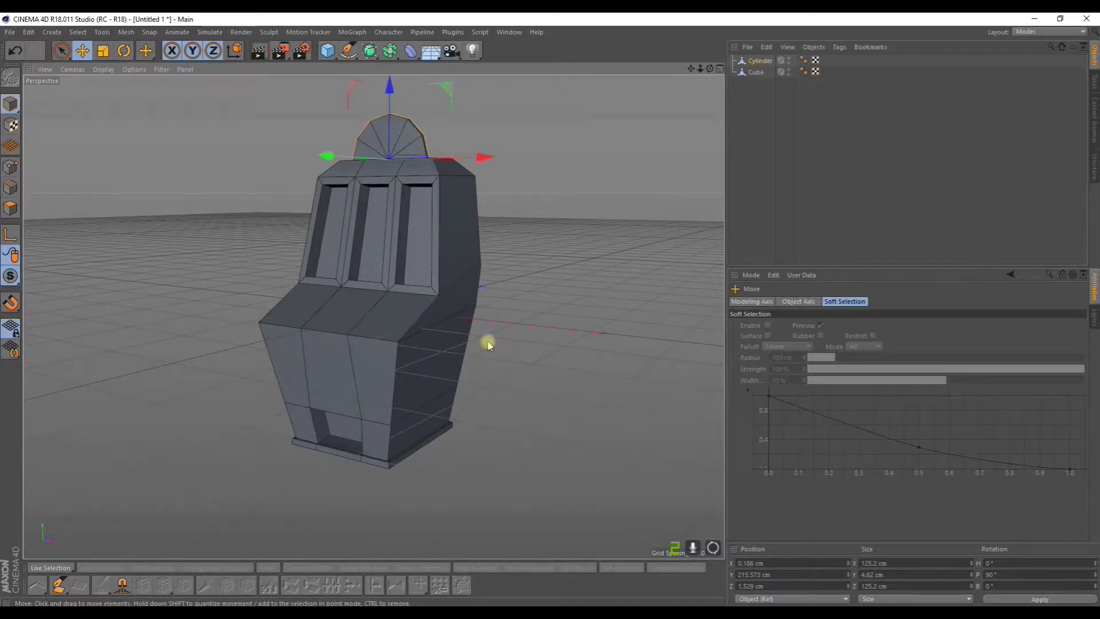
- Switch to polygon editing on the cabinet cube and select the faces on both of its sides with Live Selection
{"action": "left_click", "coordinate": [62, 50]}
{"action": "left_click", "coordinate": [17, 207]}
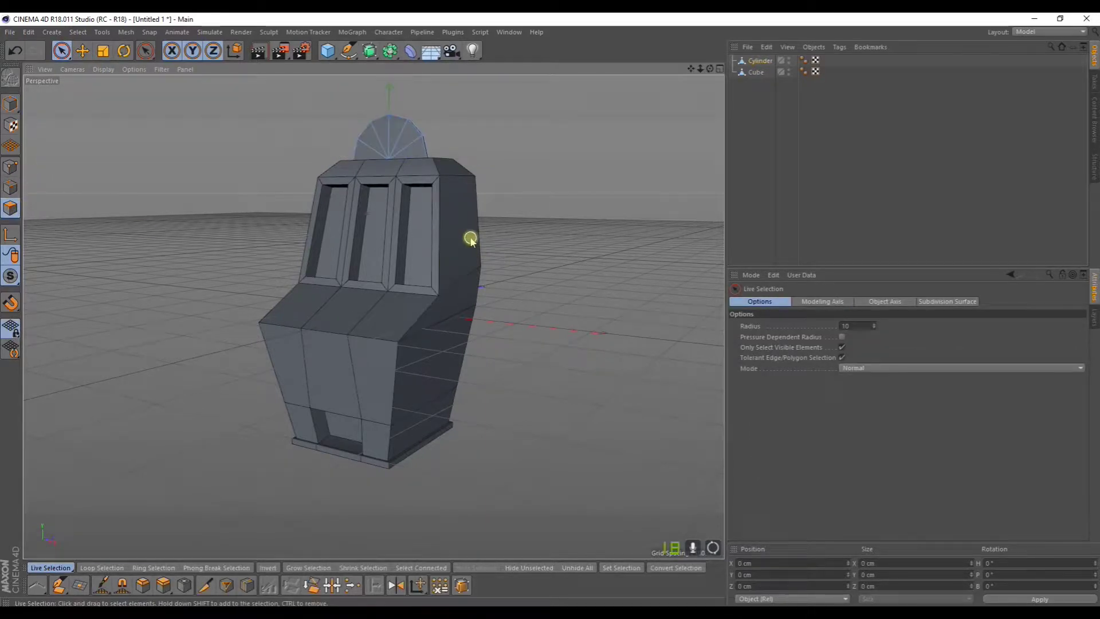
{"action": "left_click", "coordinate": [769, 73]}
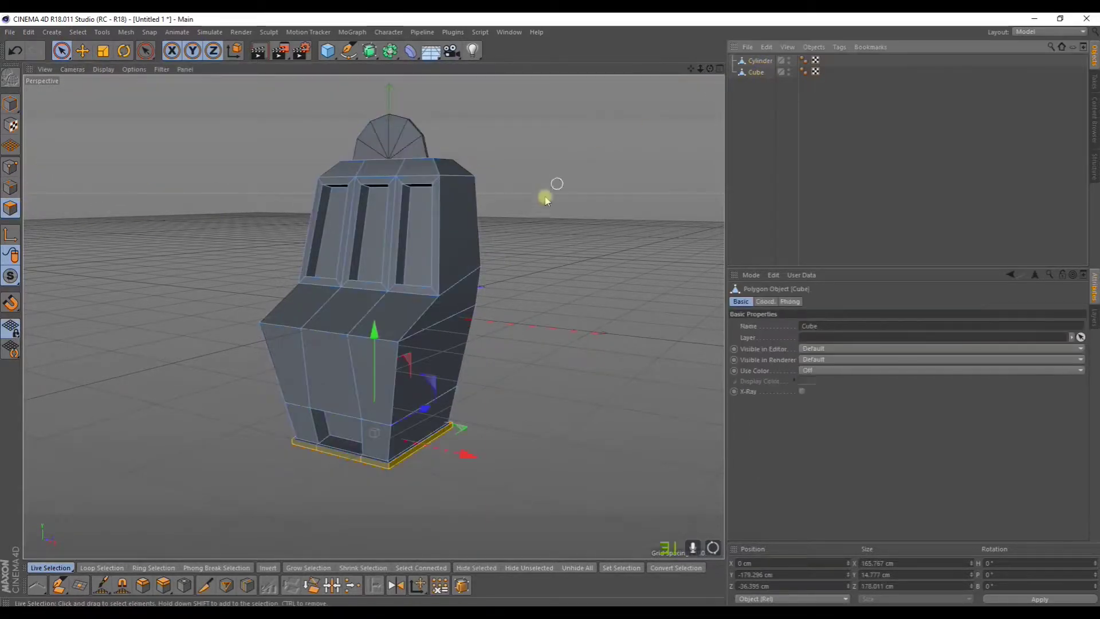
{"action": "mouse_move", "coordinate": [457, 233]}
{"action": "left_mouse_down"}
{"action": "mouse_move", "coordinate": [446, 338]}
{"action": "mouse_move", "coordinate": [411, 418]}
{"action": "left_mouse_up"}
{"action": "left_click_drag", "start_coordinate": [319, 378], "coordinate": [470, 365], "text": "alt"}
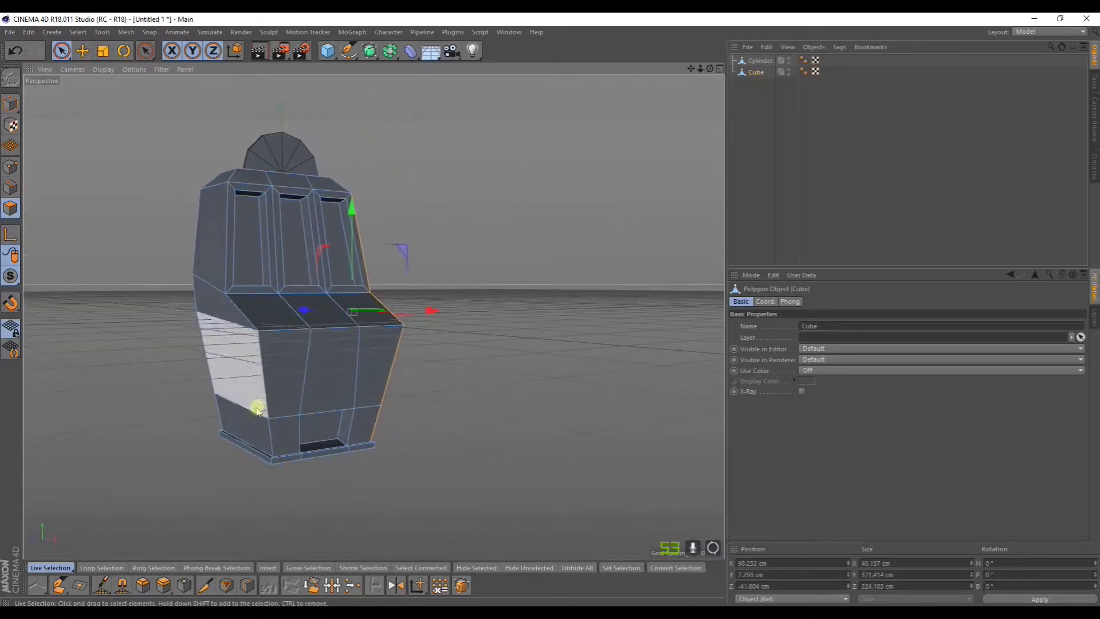
{"action": "left_click_drag", "start_coordinate": [253, 422], "coordinate": [245, 374], "text": "shift"}
{"action": "mouse_move", "coordinate": [212, 301]}
{"action": "left_mouse_down"}
{"action": "mouse_move", "coordinate": [204, 239]}
{"action": "mouse_move", "coordinate": [123, 235]}
{"action": "mouse_move", "coordinate": [143, 258]}
{"action": "left_mouse_up"}
- Try to extrude the selected side faces outward by about 2.25 cm, undo it and clear the selection
{"action": "left_click", "coordinate": [168, 591]}
{"action": "scroll", "coordinate": [356, 483], "scroll_direction": "up", "scroll_amount": 5}
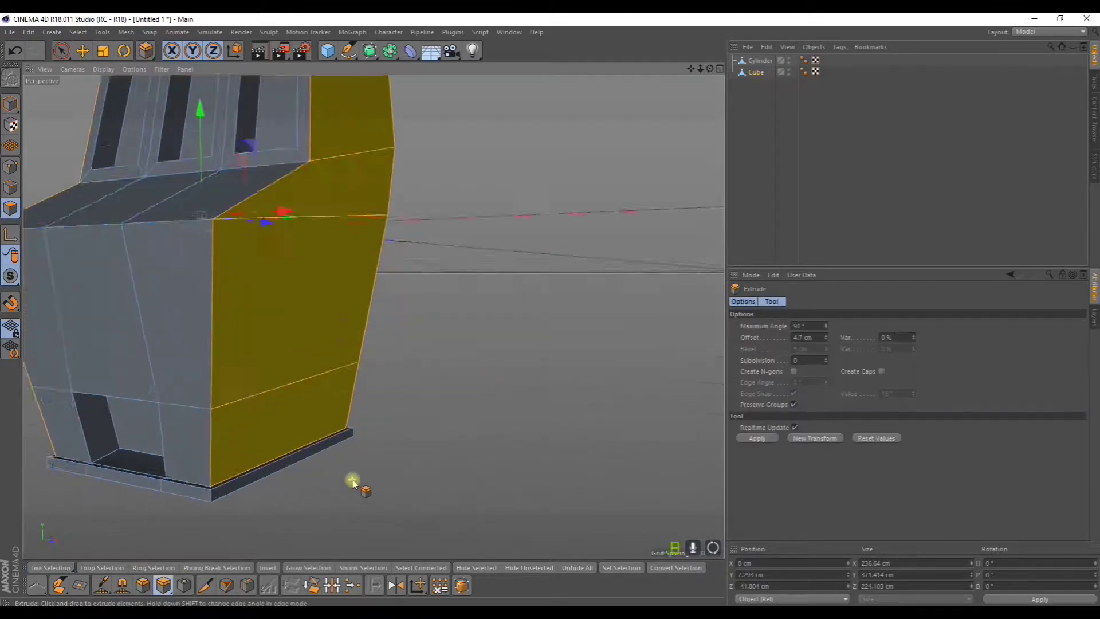
{"action": "left_click_drag", "start_coordinate": [380, 448], "coordinate": [421, 447], "text": "alt"}
{"action": "key", "text": "ctrl+z"}
{"action": "mouse_move", "coordinate": [405, 404]}
{"action": "right_mouse_down", "text": "alt"}
{"action": "mouse_move", "coordinate": [394, 413]}
{"action": "mouse_move", "coordinate": [415, 407]}
{"action": "right_mouse_up", "text": "alt"}
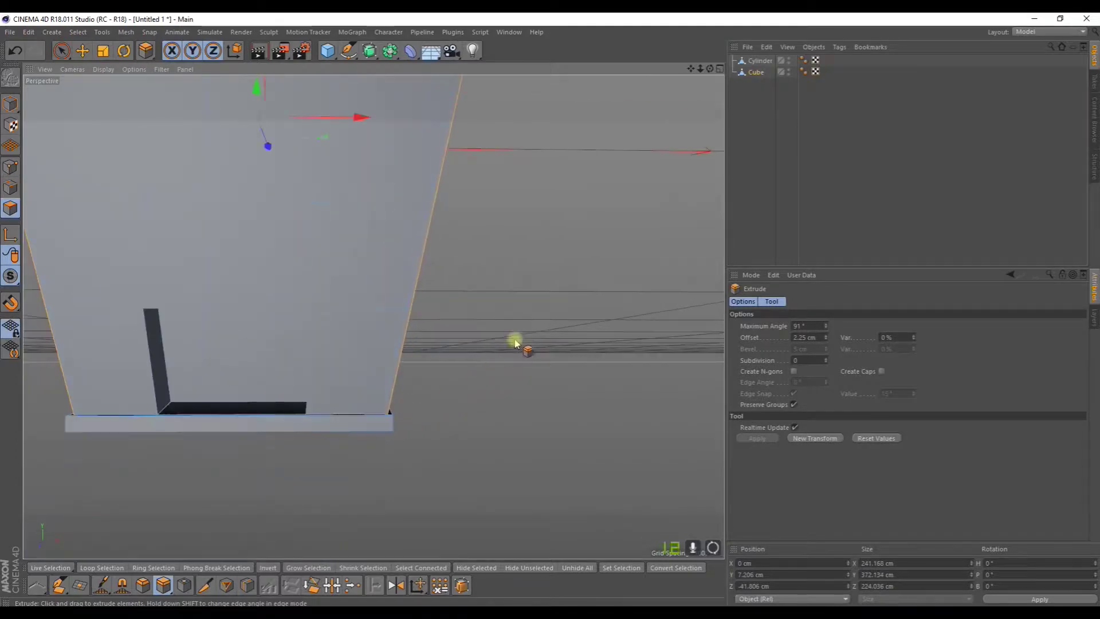
{"action": "left_click_drag", "start_coordinate": [510, 352], "coordinate": [471, 346], "text": "alt"}
{"action": "right_click_drag", "start_coordinate": [476, 338], "coordinate": [477, 331], "text": "alt"}
{"action": "scroll", "coordinate": [476, 331], "scroll_direction": "up", "scroll_amount": 1}
{"action": "mouse_move", "coordinate": [504, 300]}
{"action": "left_mouse_down", "text": "alt"}
{"action": "mouse_move", "coordinate": [536, 321]}
{"action": "mouse_move", "coordinate": [523, 311]}
{"action": "left_mouse_up", "text": "alt"}
{"action": "key", "text": "ctrl+z"}
{"action": "key", "text": "ctrl+shift+a"}
{"action": "left_click_drag", "start_coordinate": [540, 253], "coordinate": [234, 82], "text": "alt"}
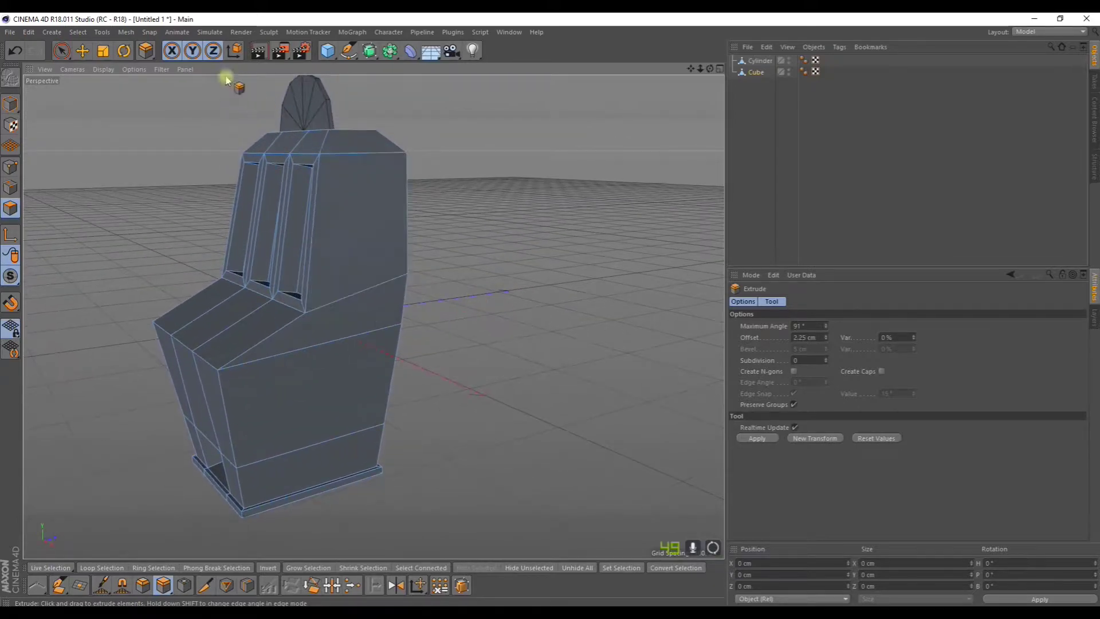
- Select all faces on both sides of the cabinet, including the slanted faces at the upper edge
{"action": "left_click", "coordinate": [61, 51]}
{"action": "mouse_move", "coordinate": [290, 452]}
{"action": "left_mouse_down"}
{"action": "mouse_move", "coordinate": [300, 397]}
{"action": "mouse_move", "coordinate": [366, 297]}
{"action": "mouse_move", "coordinate": [338, 280]}
{"action": "left_mouse_up"}
{"action": "left_click_drag", "start_coordinate": [242, 309], "coordinate": [539, 275], "text": "alt"}
{"action": "left_click_drag", "start_coordinate": [159, 466], "coordinate": [115, 263], "text": "shift"}
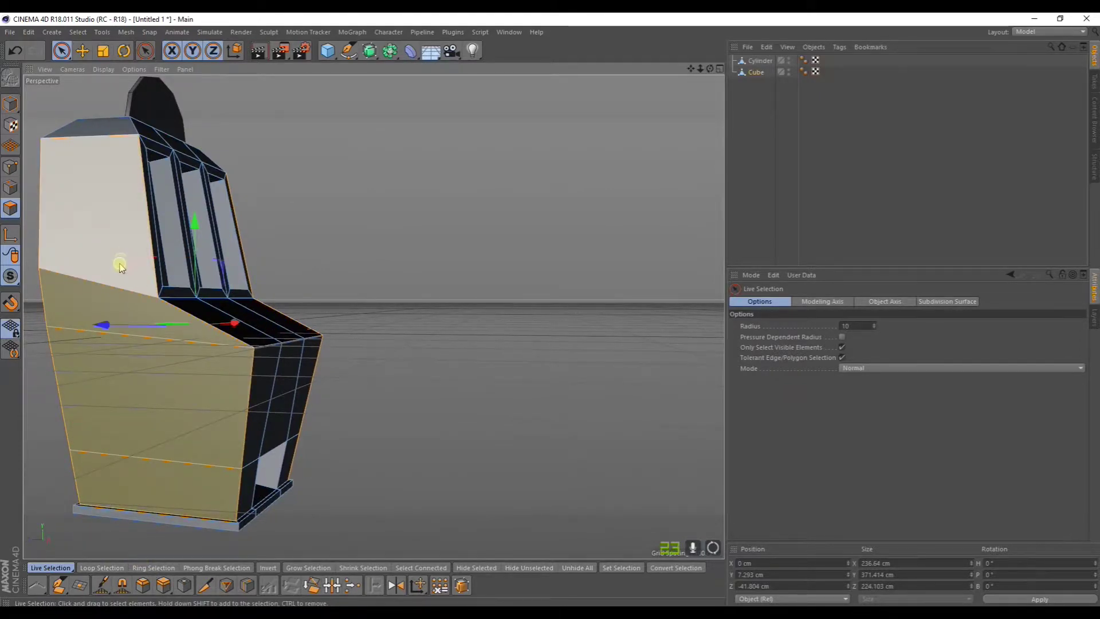
{"action": "left_click_drag", "start_coordinate": [128, 229], "coordinate": [115, 272], "text": "alt"}
{"action": "left_click", "coordinate": [88, 126], "text": "shift"}
{"action": "left_click_drag", "start_coordinate": [378, 105], "coordinate": [315, 265], "text": "alt"}
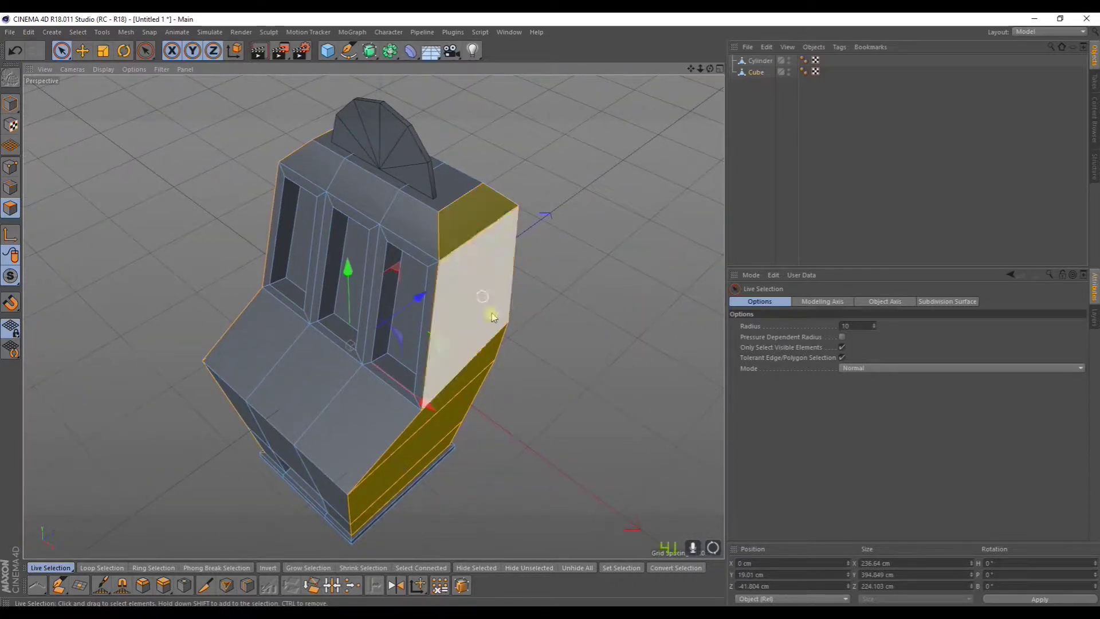
{"action": "left_click_drag", "start_coordinate": [493, 317], "coordinate": [467, 319], "text": "alt"}
- Inset the side faces by 7.2 cm with Extrude Inner, using Preserve Groups so each side insets as one panel
{"action": "left_click", "coordinate": [184, 585]}
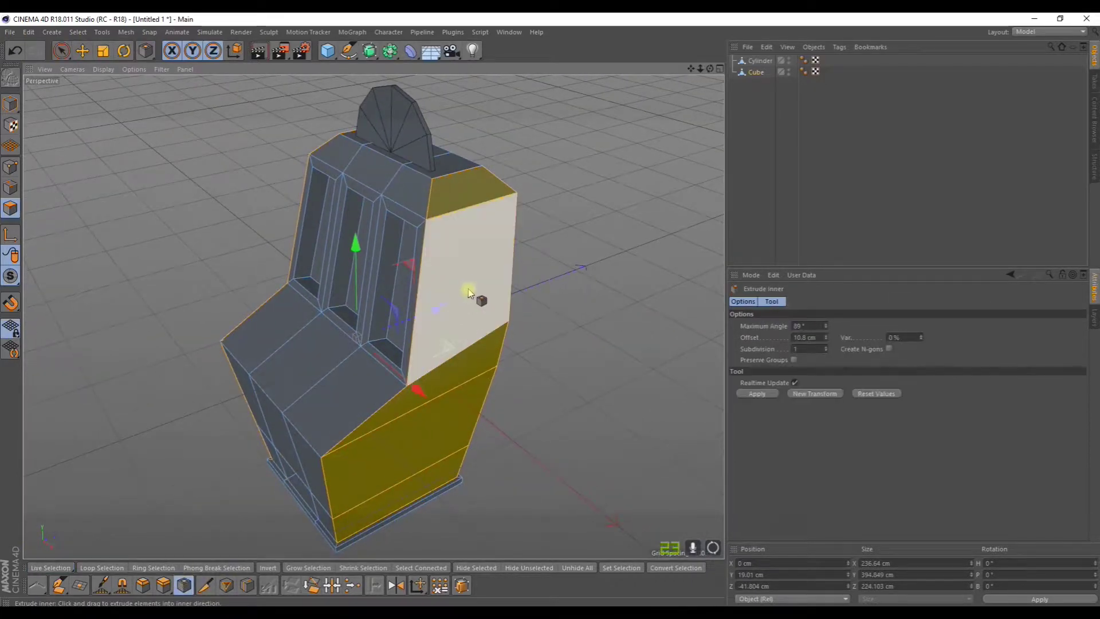
{"action": "left_click_drag", "start_coordinate": [469, 281], "coordinate": [476, 282]}
{"action": "key", "text": "ctrl+z"}
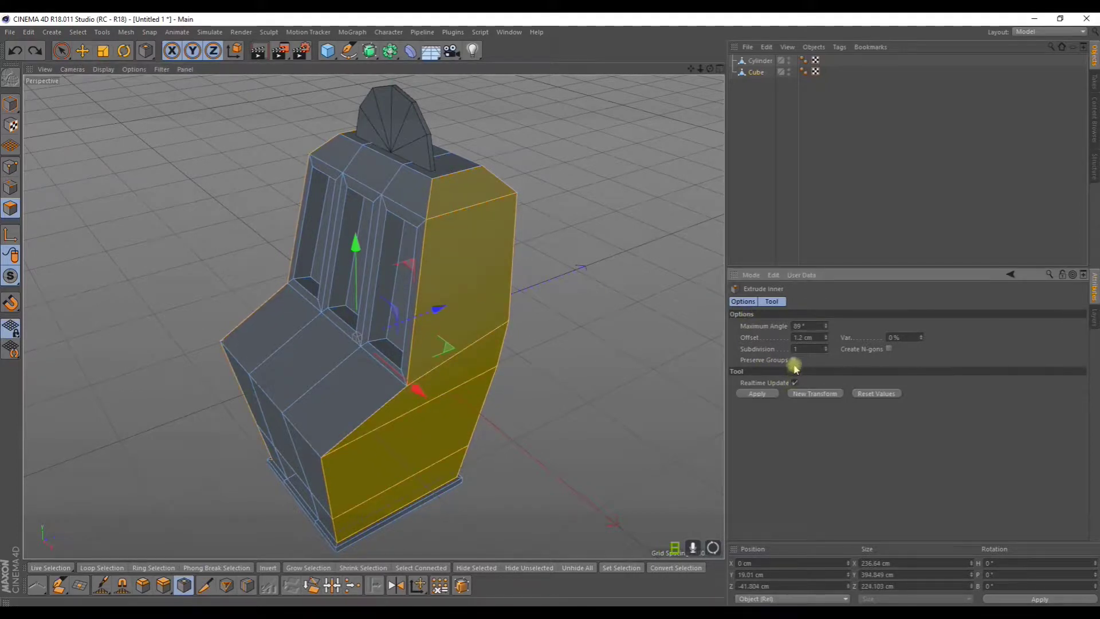
{"action": "left_click", "coordinate": [795, 360]}
{"action": "left_click_drag", "start_coordinate": [486, 244], "coordinate": [513, 244]}
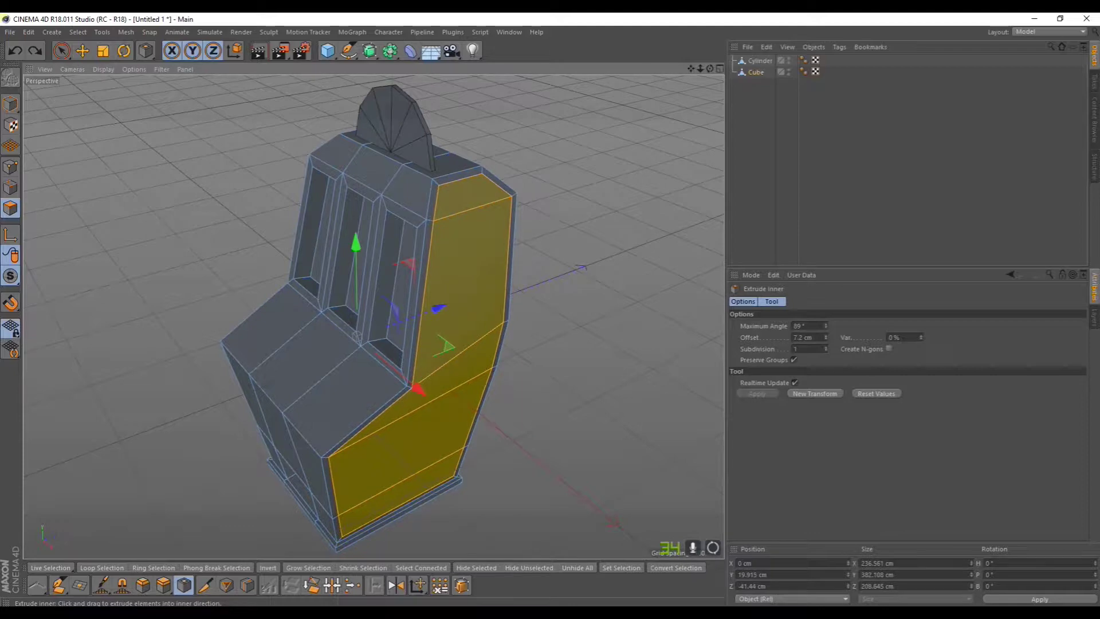
{"action": "mouse_move", "coordinate": [487, 238]}
{"action": "left_mouse_down", "text": "alt"}
{"action": "mouse_move", "coordinate": [623, 206]}
{"action": "mouse_move", "coordinate": [487, 227]}
{"action": "left_mouse_up", "text": "alt"}
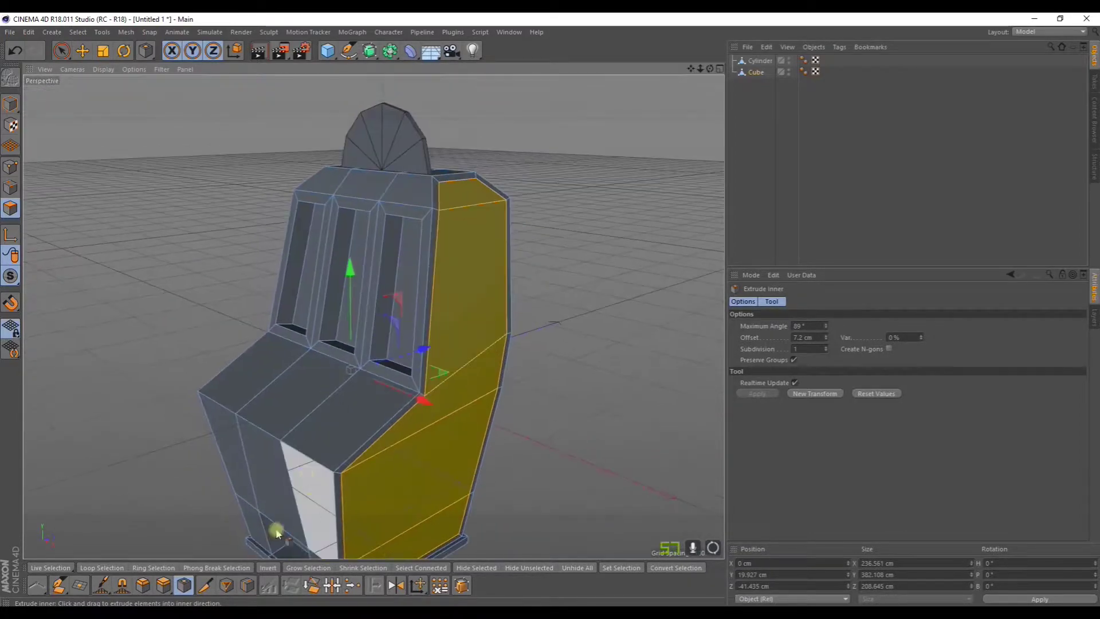
- Extrude the inset side panels inward with an offset of -2.1 cm
{"action": "left_click", "coordinate": [163, 586]}
{"action": "scroll", "coordinate": [503, 344], "scroll_direction": "up", "scroll_amount": 10}
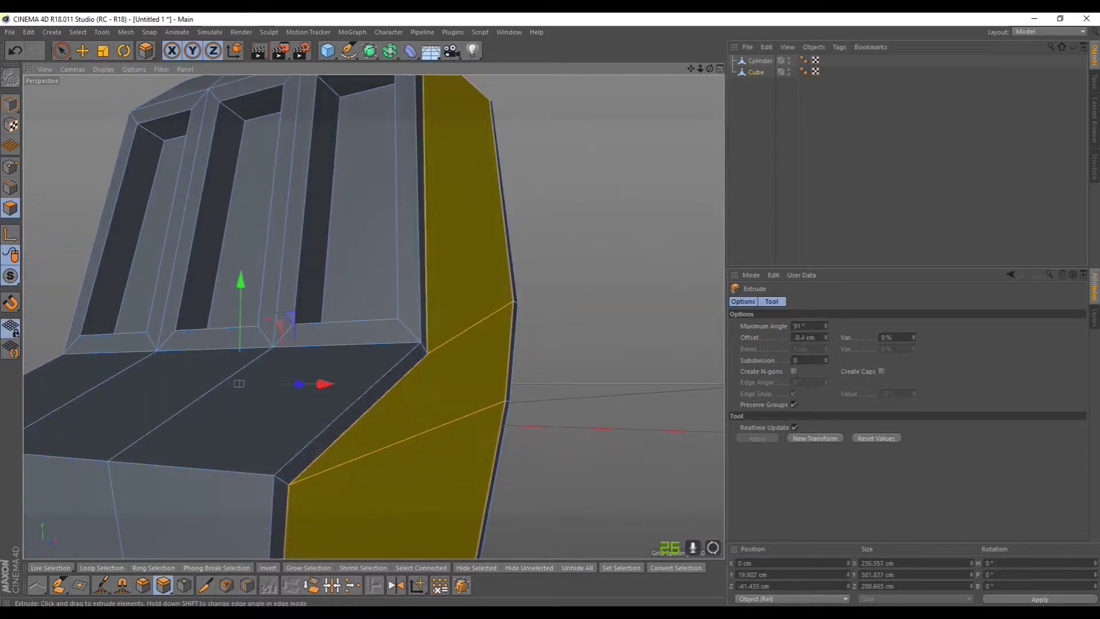
{"action": "left_click_drag", "start_coordinate": [485, 282], "coordinate": [317, 331], "text": "alt"}
{"action": "left_click_drag", "start_coordinate": [421, 367], "coordinate": [344, 161], "text": "alt"}
- Add a cylinder and move it in front of the cabinet to about Z -201 cm
{"action": "left_click", "coordinate": [331, 59]}
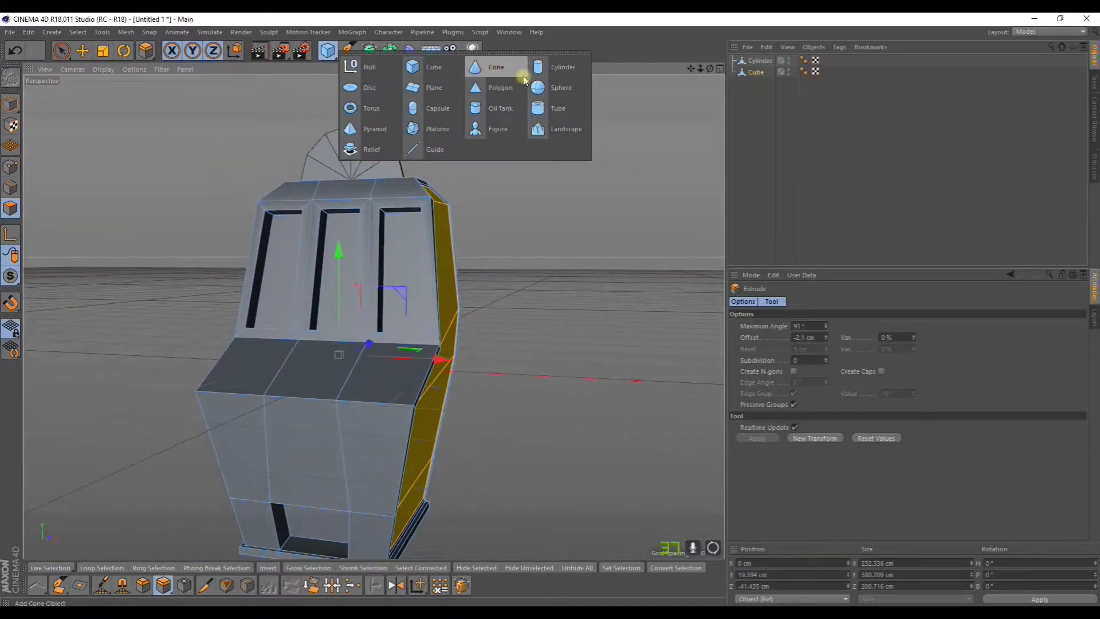
{"action": "left_click", "coordinate": [557, 68]}
{"action": "scroll", "coordinate": [435, 275], "scroll_direction": "down", "scroll_amount": 4}
{"action": "left_click_drag", "start_coordinate": [435, 295], "coordinate": [352, 338], "text": "alt"}
{"action": "left_click_drag", "start_coordinate": [466, 280], "coordinate": [438, 298]}
- Rotate the new cylinder to a 90° bank so it lies sideways, and make it editable
{"action": "left_click", "coordinate": [127, 51]}
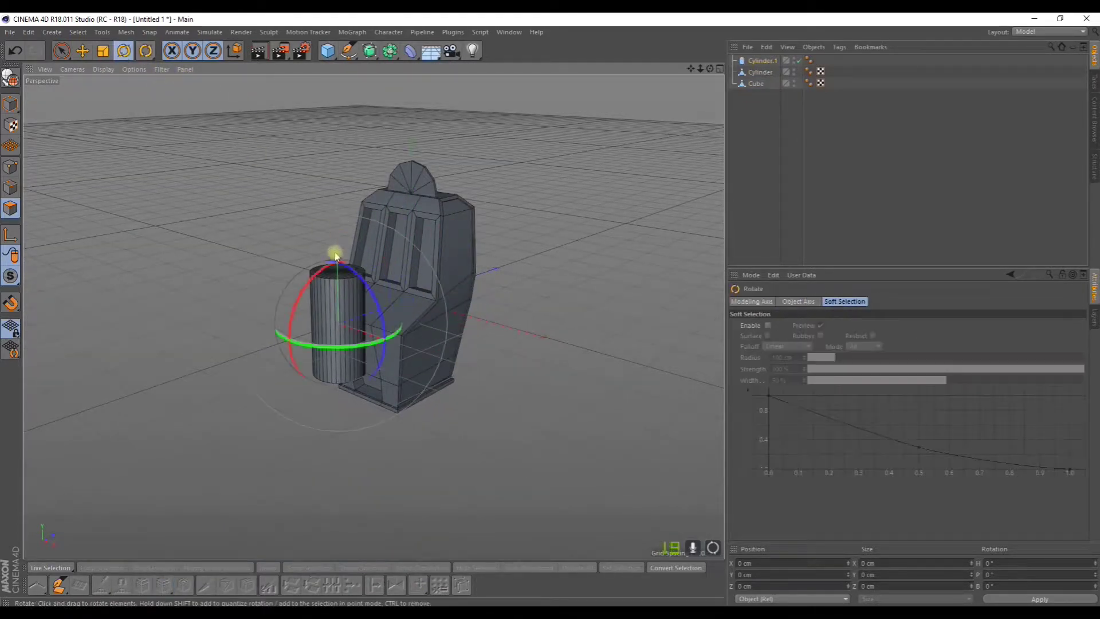
{"action": "left_click_drag", "start_coordinate": [352, 267], "coordinate": [418, 383]}
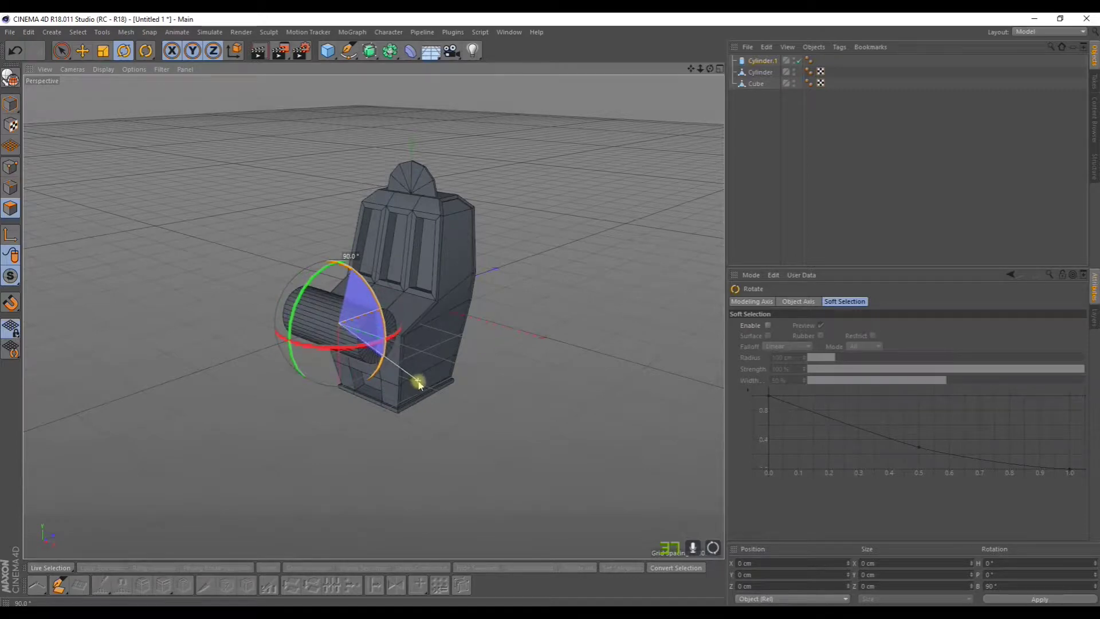
{"action": "left_click", "coordinate": [11, 76]}
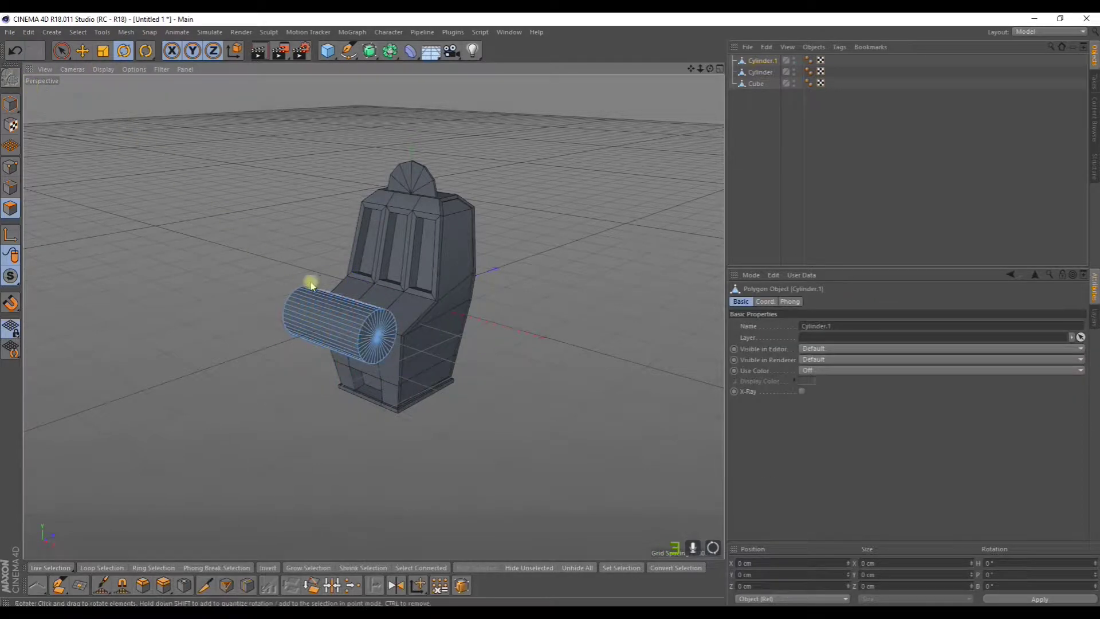
- Flatten the cylinder to about 30.5 cm thick and move it into the middle front recess at about Y 108.5, Z -35 cm
{"action": "left_click", "coordinate": [83, 54]}
{"action": "left_click", "coordinate": [11, 103]}
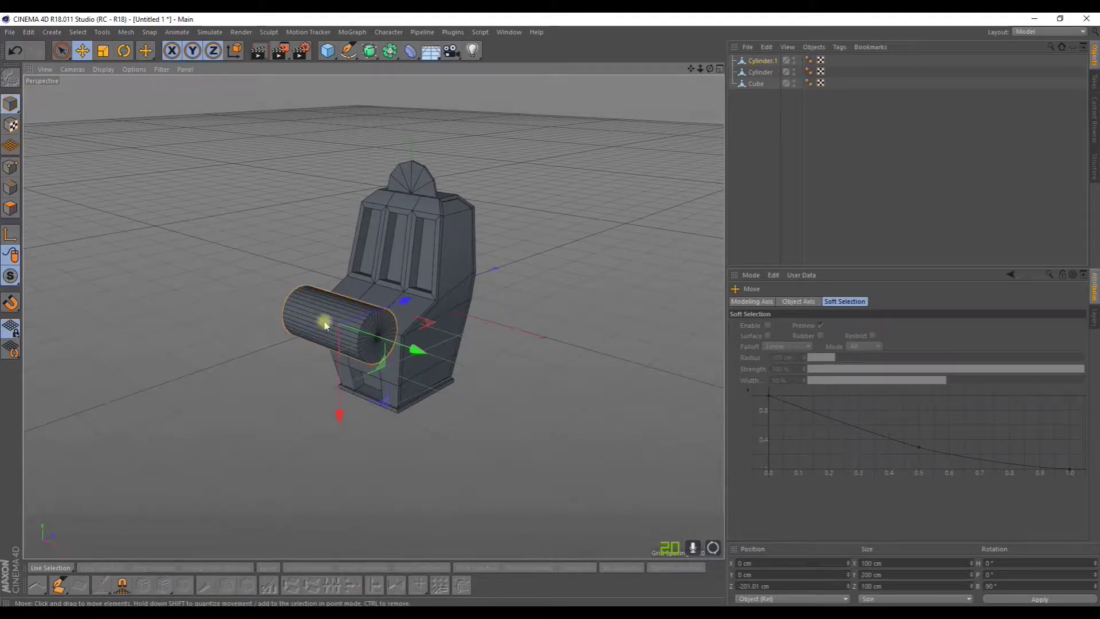
{"action": "left_click_drag", "start_coordinate": [420, 351], "coordinate": [351, 332]}
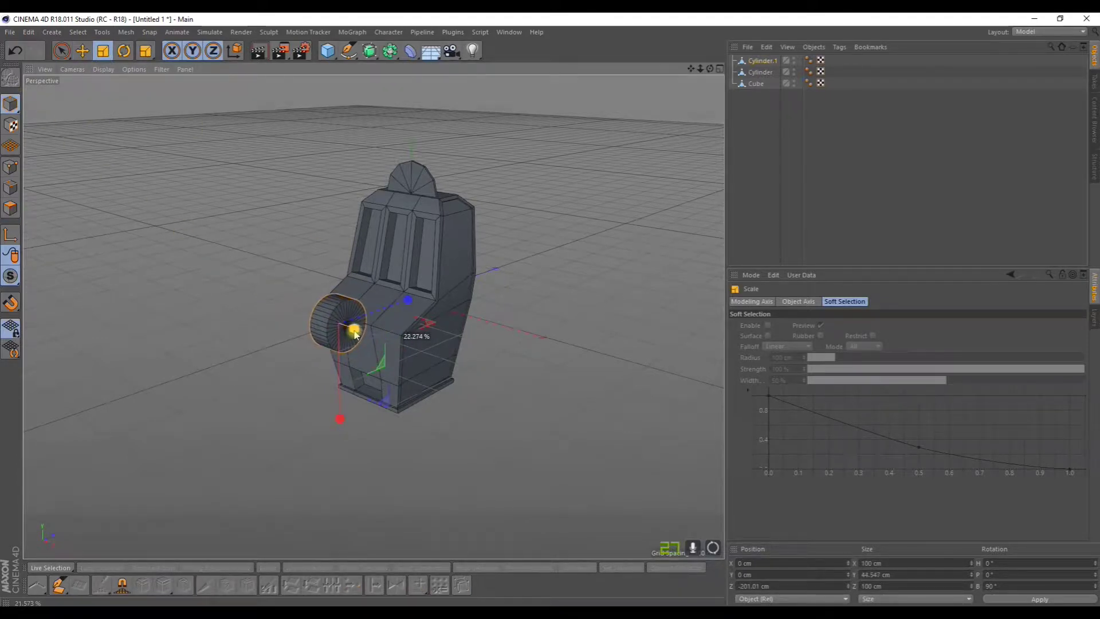
{"action": "left_click", "coordinate": [83, 52]}
{"action": "left_click_drag", "start_coordinate": [406, 303], "coordinate": [411, 282]}
{"action": "scroll", "coordinate": [338, 277], "scroll_direction": "up", "scroll_amount": 7}
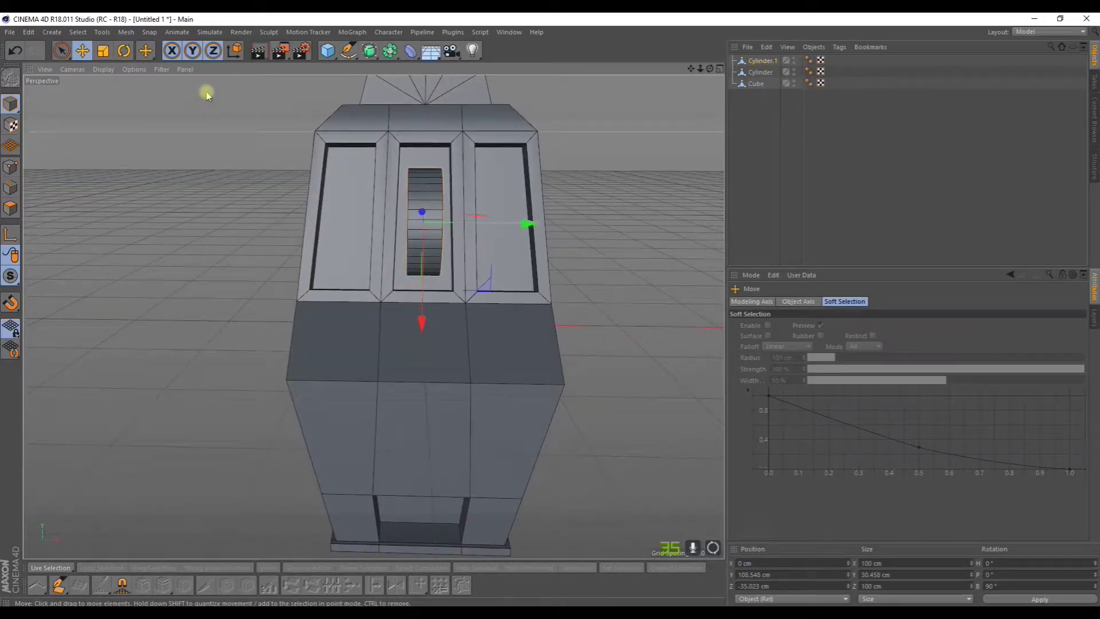
- Enlarge the reel cylinder to about 142.8 cm across and 41.2 cm thick, and reposition it at about Y 104.5, Z 16.1 cm
{"action": "left_click", "coordinate": [104, 51]}
{"action": "left_click_drag", "start_coordinate": [171, 113], "coordinate": [250, 113]}
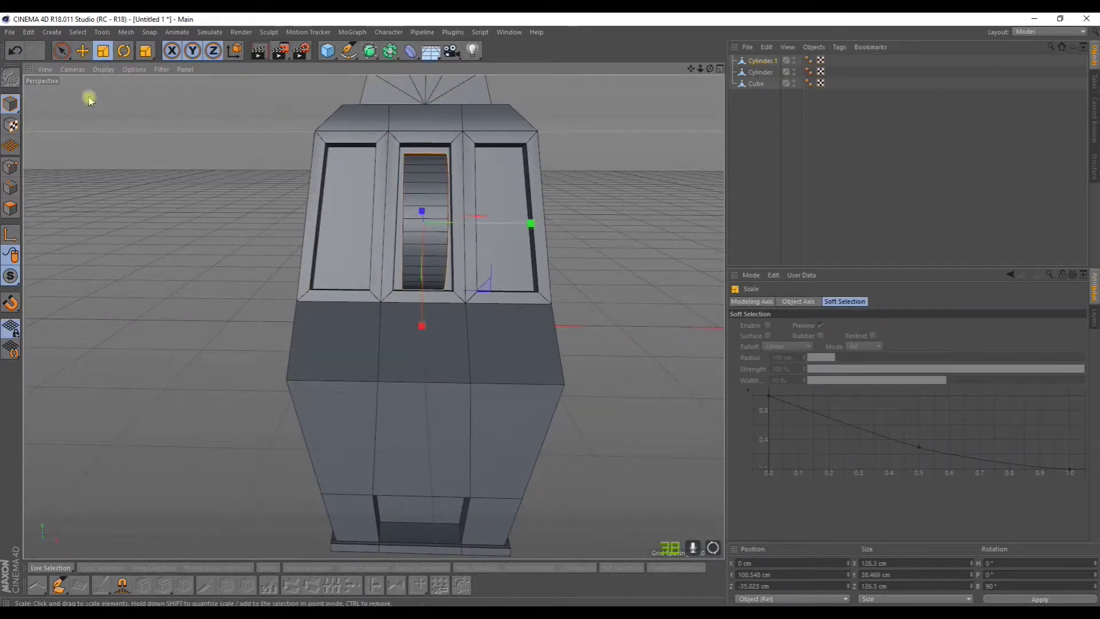
{"action": "left_click_drag", "start_coordinate": [470, 271], "coordinate": [545, 238], "text": "alt"}
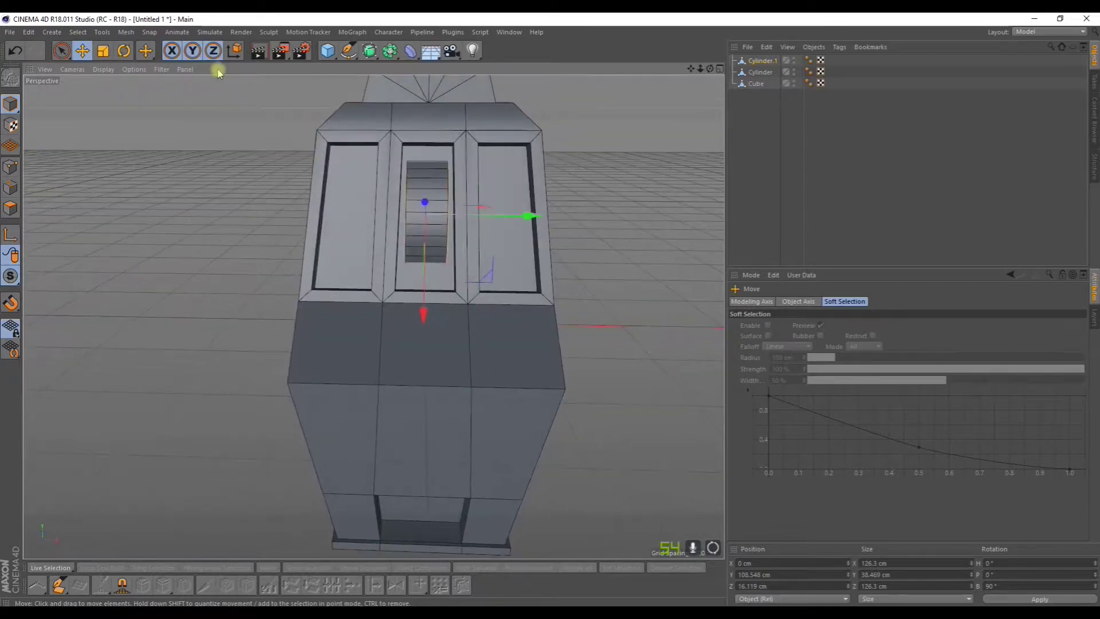
{"action": "left_click", "coordinate": [103, 51]}
{"action": "left_click_drag", "start_coordinate": [129, 97], "coordinate": [198, 122]}
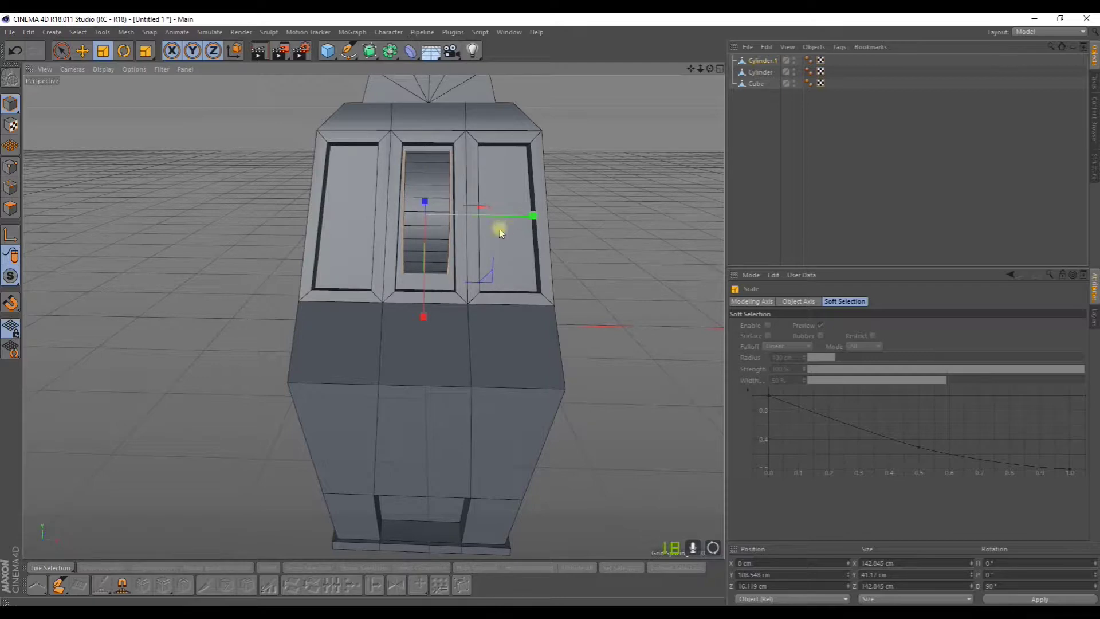
{"action": "left_click", "coordinate": [83, 51]}
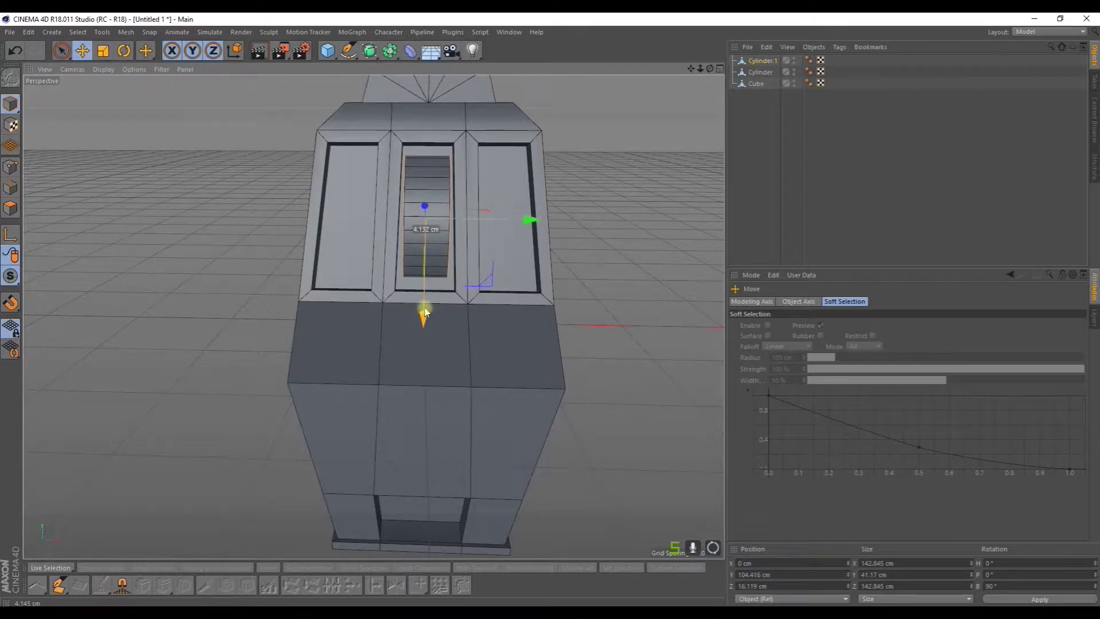
{"action": "left_click_drag", "start_coordinate": [427, 312], "coordinate": [226, 285], "text": "alt"}
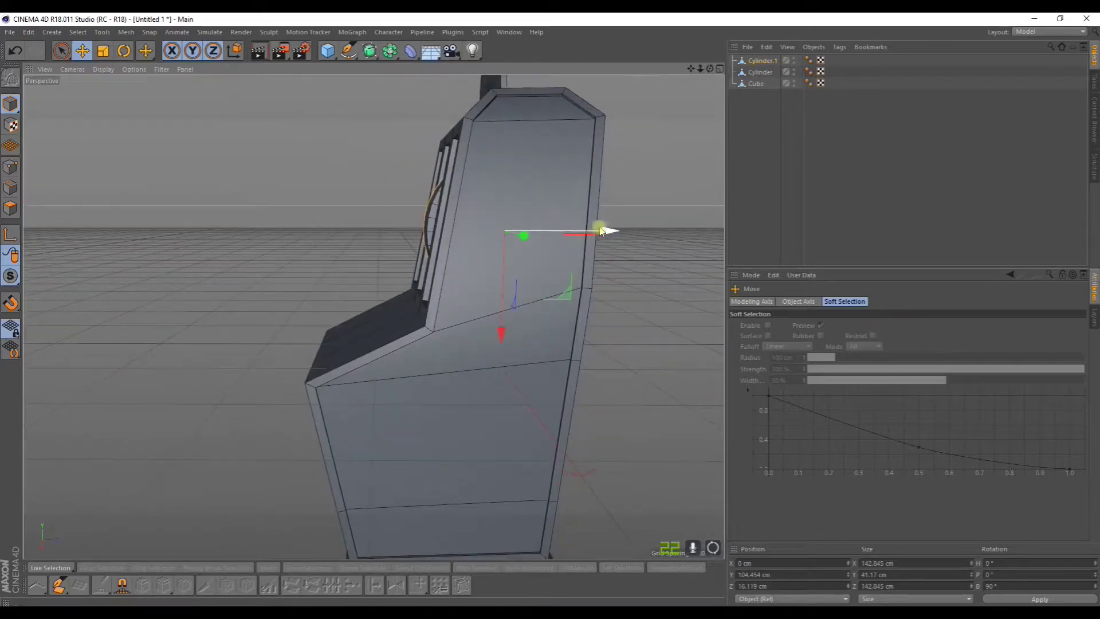
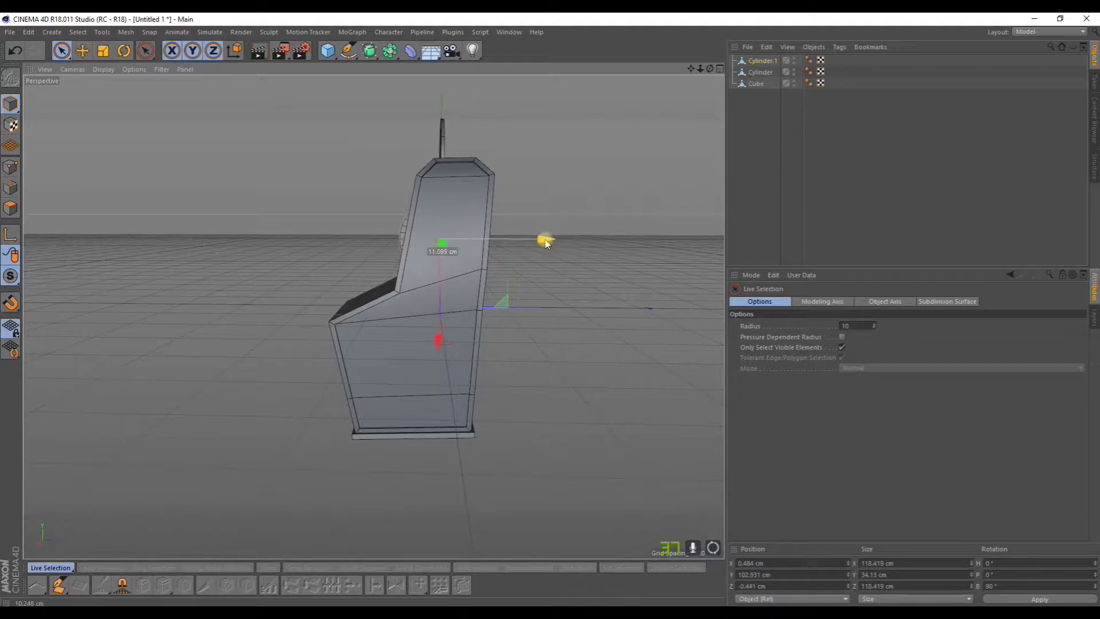
- Scale the reel cylinder down to about 106.7 cm across and 30.8 cm thick, and push it back to about Z 5.5 cm
{"action": "scroll", "coordinate": [319, 229], "scroll_direction": "up", "scroll_amount": 3}
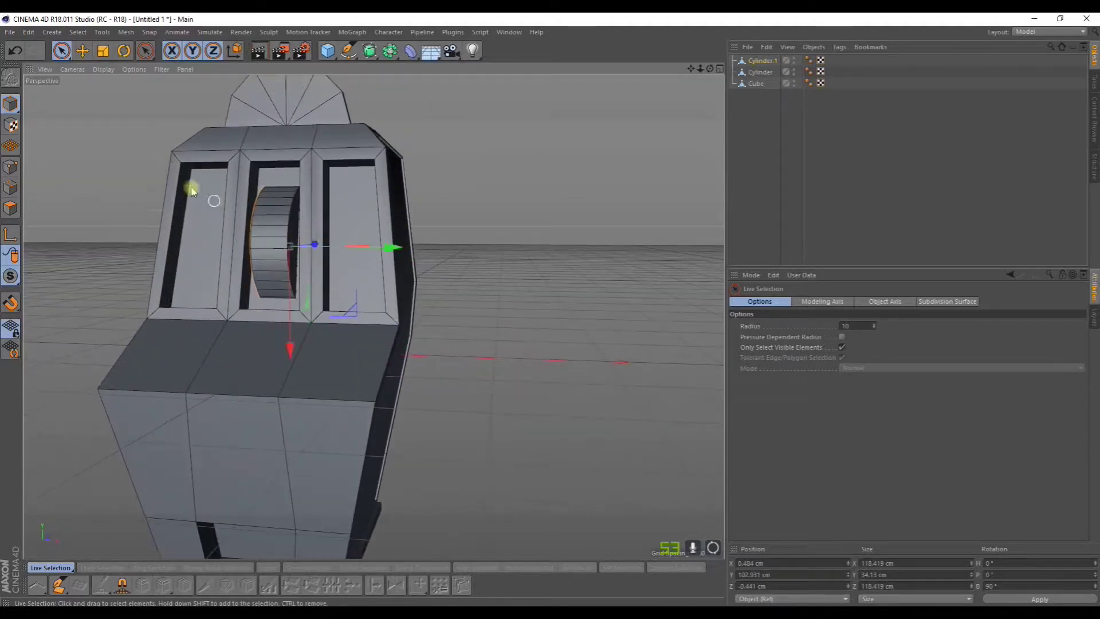
{"action": "left_click", "coordinate": [103, 50]}
{"action": "left_click_drag", "start_coordinate": [98, 154], "coordinate": [111, 206]}
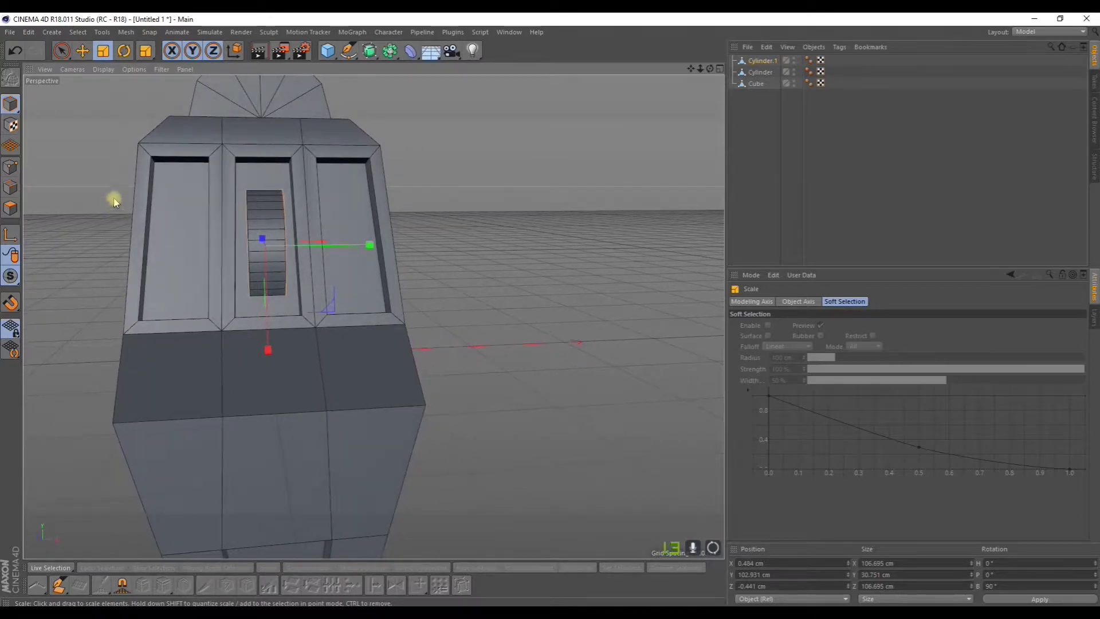
{"action": "left_click_drag", "start_coordinate": [228, 180], "coordinate": [151, 180], "text": "alt"}
{"action": "left_click", "coordinate": [83, 51]}
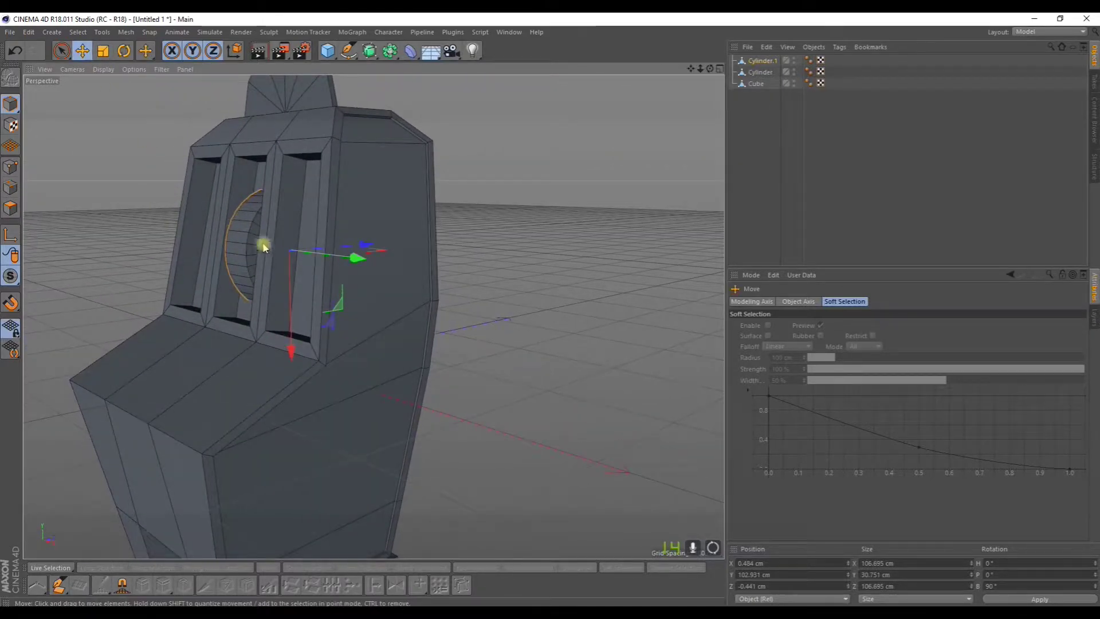
{"action": "left_click_drag", "start_coordinate": [356, 246], "coordinate": [432, 229]}
- Enlarge the reel cylinder to about 133.7 cm across and 38.5 cm thick, and reposition it at about Y 105.6, Z 22.9 cm
{"action": "left_click", "coordinate": [104, 51]}
{"action": "left_click_drag", "start_coordinate": [143, 155], "coordinate": [181, 87]}
{"action": "left_click_drag", "start_coordinate": [150, 173], "coordinate": [90, 103], "text": "alt"}
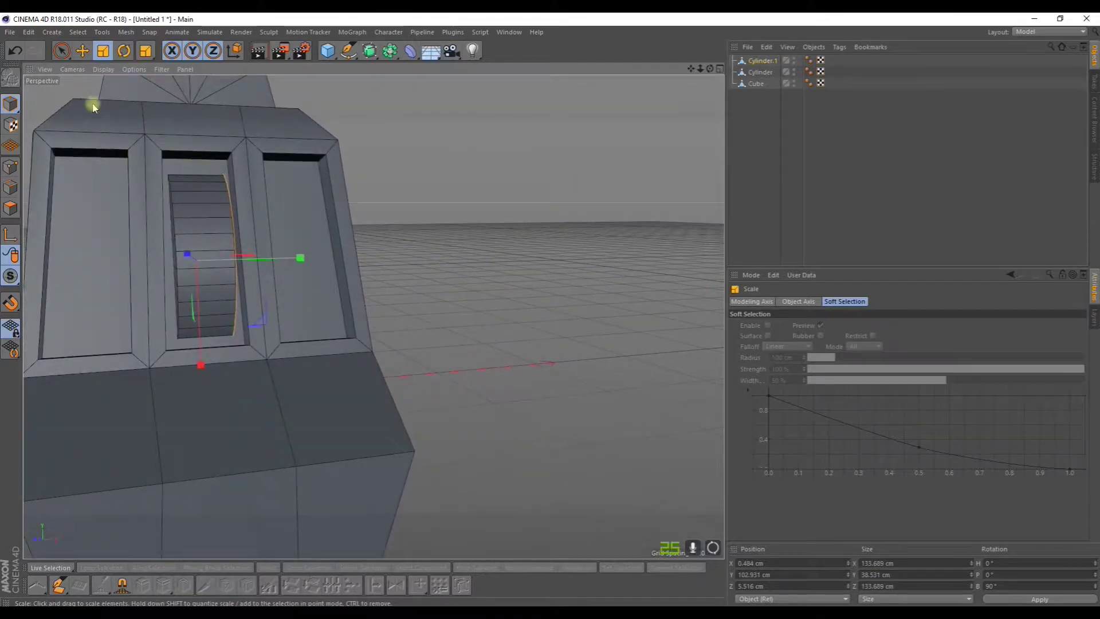
{"action": "left_click_drag", "start_coordinate": [199, 361], "coordinate": [199, 358]}
{"action": "left_click_drag", "start_coordinate": [275, 329], "coordinate": [106, 327], "text": "alt"}
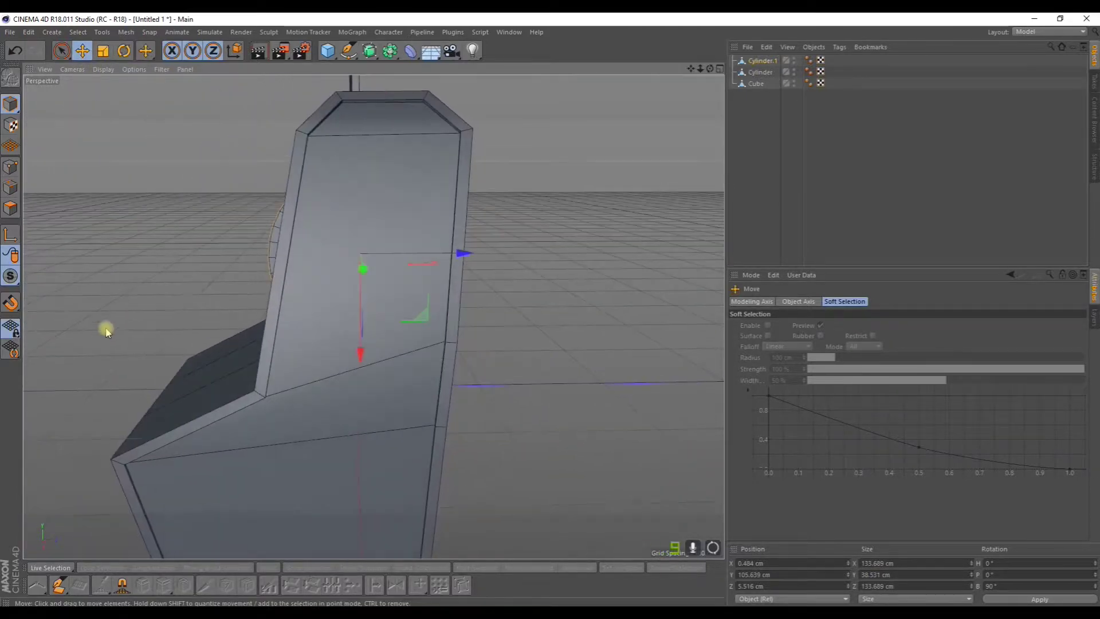
{"action": "left_click_drag", "start_coordinate": [462, 253], "coordinate": [474, 262]}
{"action": "left_click_drag", "start_coordinate": [410, 274], "coordinate": [687, 330], "text": "alt"}
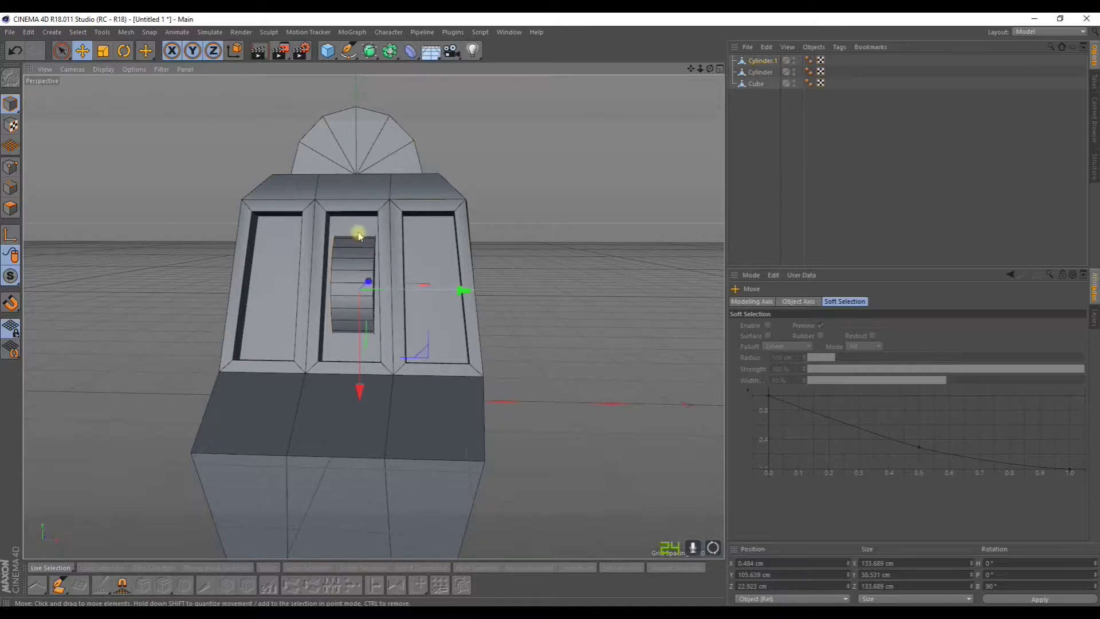
- Select the back faces of the cabinet's three front recesses and push them about 14.2 cm deeper along Z
{"action": "left_click_drag", "start_coordinate": [358, 235], "coordinate": [506, 172], "text": "alt"}
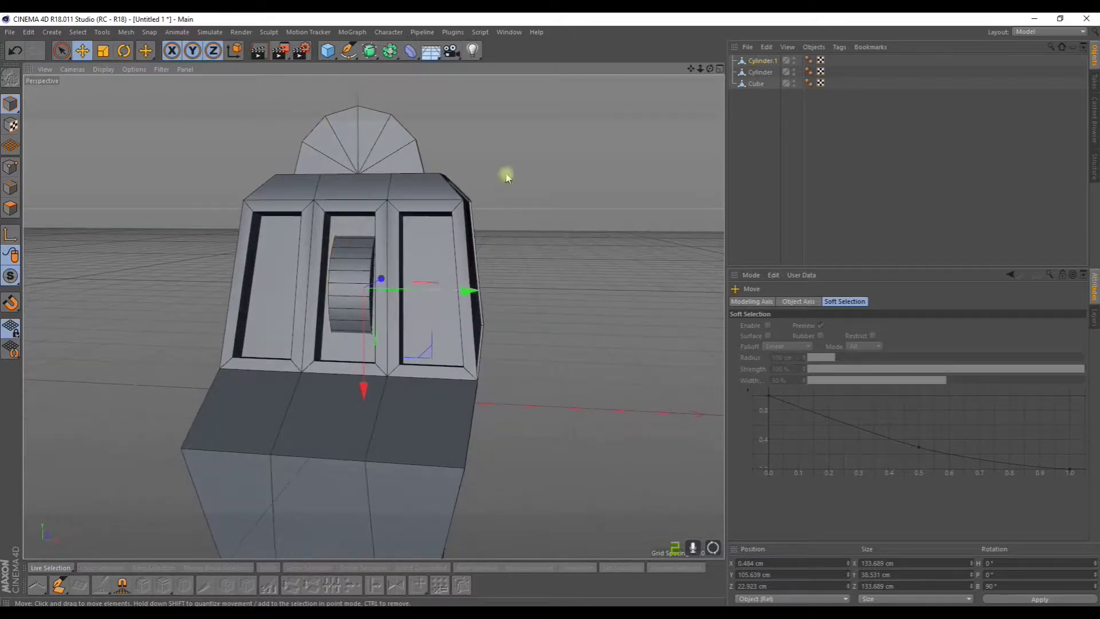
{"action": "left_click", "coordinate": [757, 83]}
{"action": "left_click", "coordinate": [10, 208]}
{"action": "left_click", "coordinate": [350, 227]}
{"action": "left_click", "coordinate": [430, 253], "text": "shift"}
{"action": "left_click", "coordinate": [305, 260], "text": "shift"}
{"action": "left_click_drag", "start_coordinate": [283, 246], "coordinate": [358, 277], "text": "alt"}
{"action": "left_click_drag", "start_coordinate": [269, 284], "coordinate": [253, 277]}
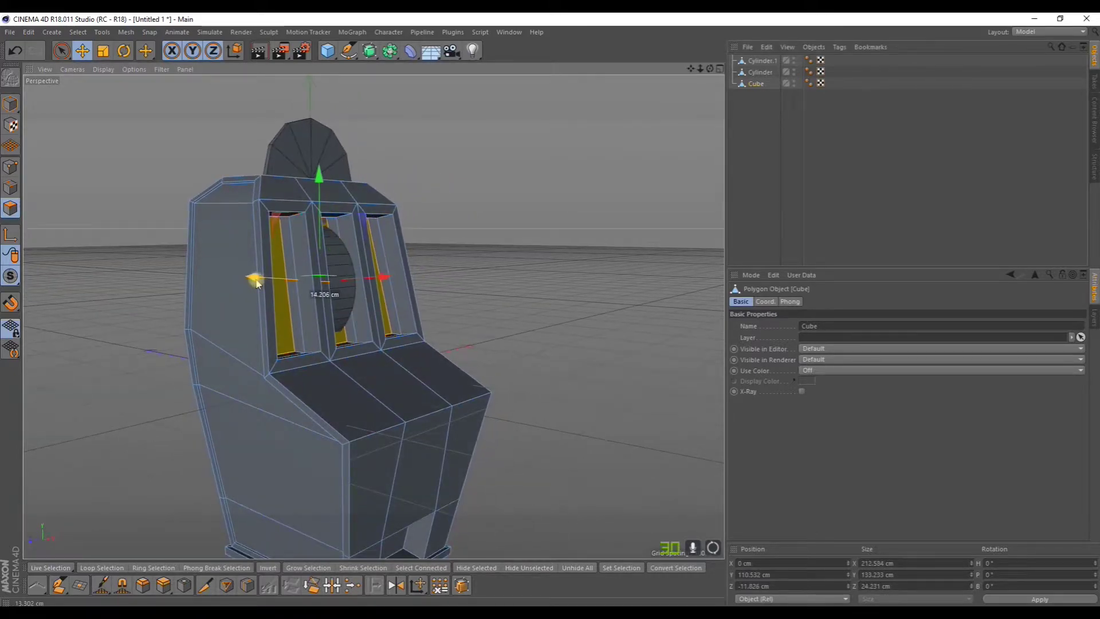
- Lower the back faces of the three recesses to about Y 106.4 cm
{"action": "left_click_drag", "start_coordinate": [315, 184], "coordinate": [275, 228]}
{"action": "right_click_drag", "start_coordinate": [275, 228], "coordinate": [378, 243], "text": "alt"}
{"action": "left_click_drag", "start_coordinate": [375, 245], "coordinate": [326, 248], "text": "alt"}
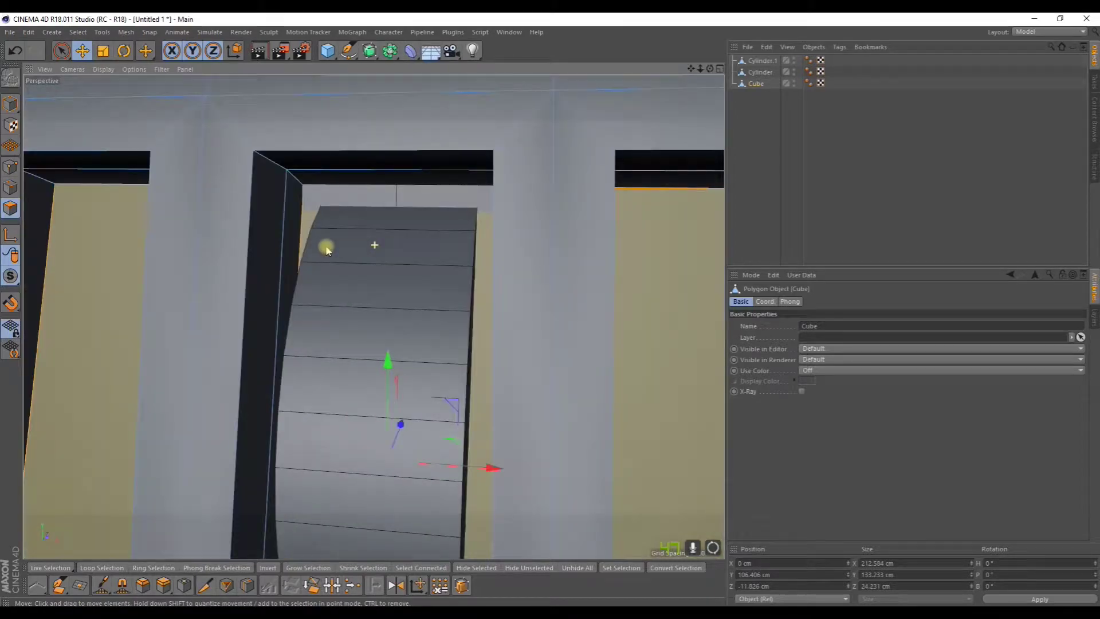
{"action": "scroll", "coordinate": [396, 433], "scroll_direction": "down", "scroll_amount": 5}
{"action": "left_click_drag", "start_coordinate": [404, 418], "coordinate": [418, 445]}
{"action": "left_click", "coordinate": [103, 51]}
{"action": "left_click_drag", "start_coordinate": [100, 213], "coordinate": [145, 189]}
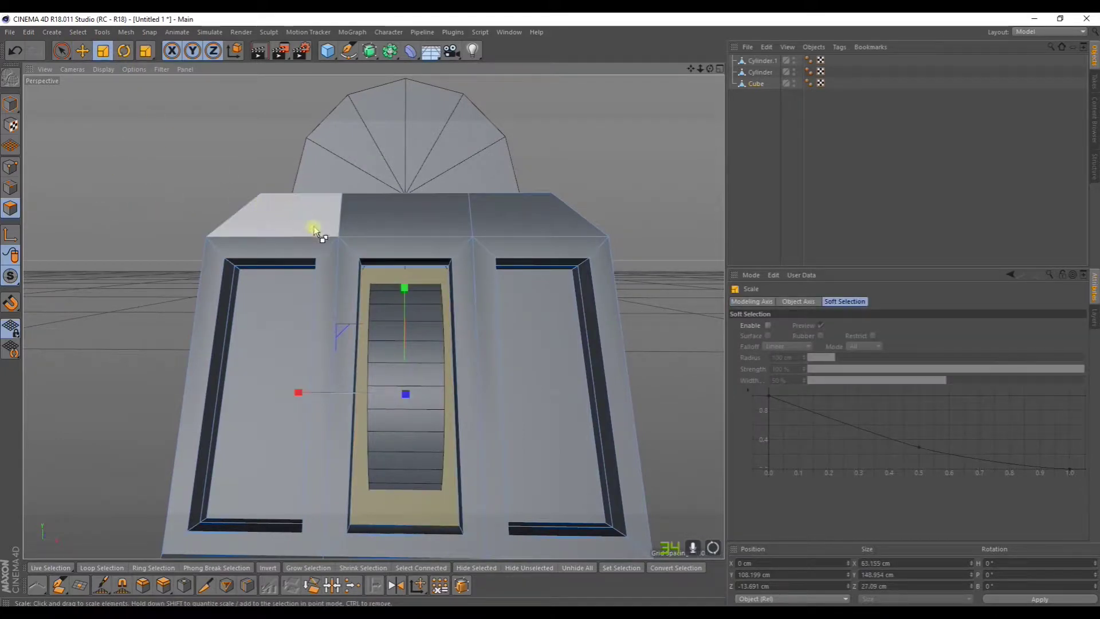
{"action": "key", "text": "ctrl+z"}
- Enlarge the reel cylinder to about 142.1 cm across and 41 cm thick, and move it to about Y 100.4, Z 27.7 cm
{"action": "left_click", "coordinate": [751, 62]}
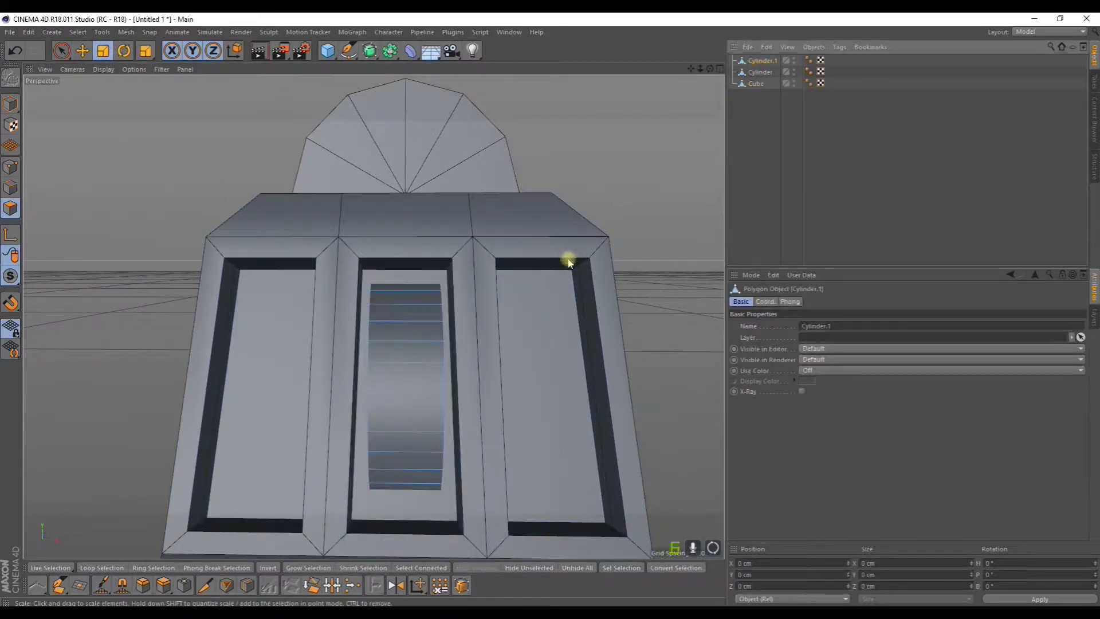
{"action": "left_click", "coordinate": [11, 103]}
{"action": "left_click_drag", "start_coordinate": [139, 236], "coordinate": [152, 263]}
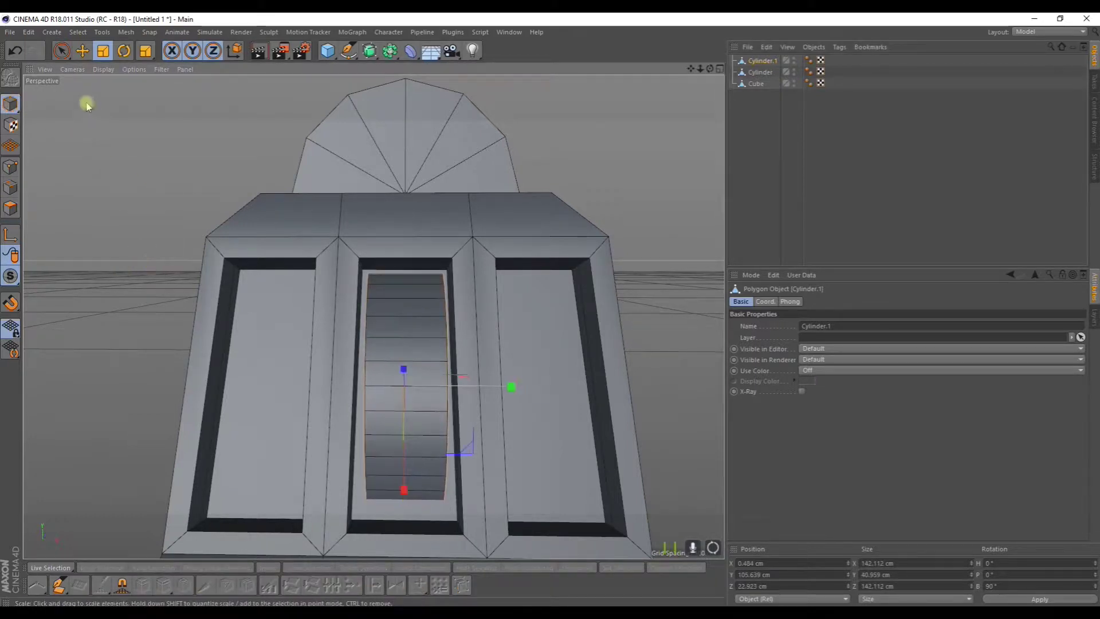
{"action": "left_click", "coordinate": [83, 50]}
{"action": "left_click_drag", "start_coordinate": [406, 454], "coordinate": [363, 416]}
{"action": "left_click_drag", "start_coordinate": [221, 411], "coordinate": [216, 419]}
{"action": "left_click_drag", "start_coordinate": [283, 410], "coordinate": [422, 437], "text": "alt"}
{"action": "left_click_drag", "start_coordinate": [451, 472], "coordinate": [452, 480]}
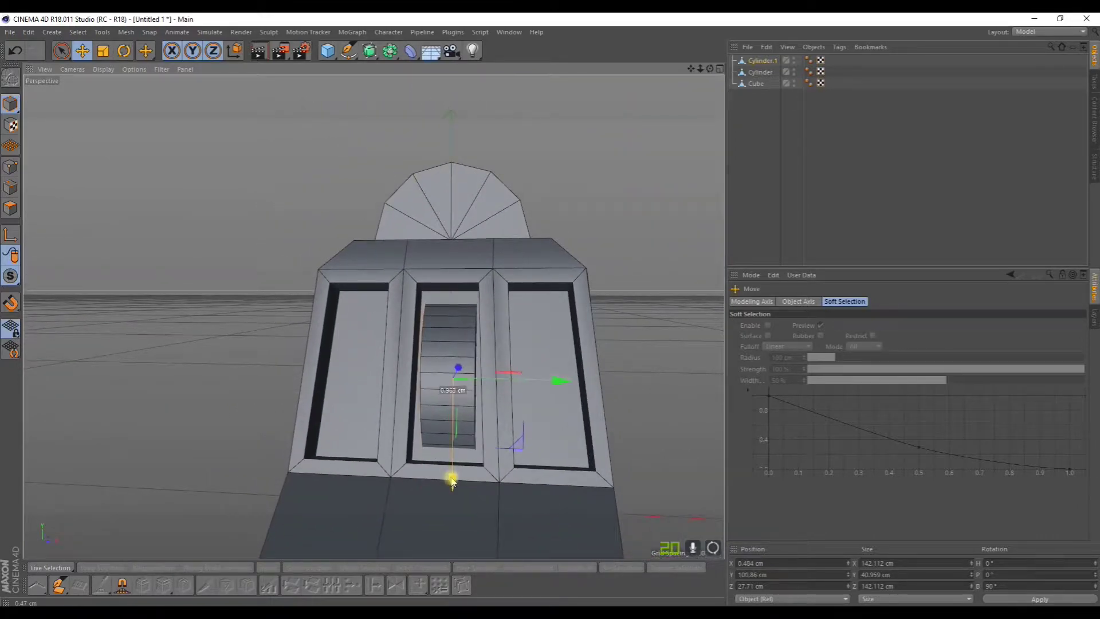
- Duplicate the reel, move the copy into the cabinet's right recess and tilt it slightly to follow the slanted frame
{"action": "key", "text": "ctrl+c"}
{"action": "key", "text": "ctrl+v"}
{"action": "left_click_drag", "start_coordinate": [564, 381], "coordinate": [657, 374]}
{"action": "left_click", "coordinate": [124, 51]}
{"action": "left_click_drag", "start_coordinate": [527, 320], "coordinate": [533, 332]}
- Duplicate the middle reel, move the copy into the left recess at about X -72.3 cm and rotate it slightly
{"action": "left_click", "coordinate": [510, 337]}
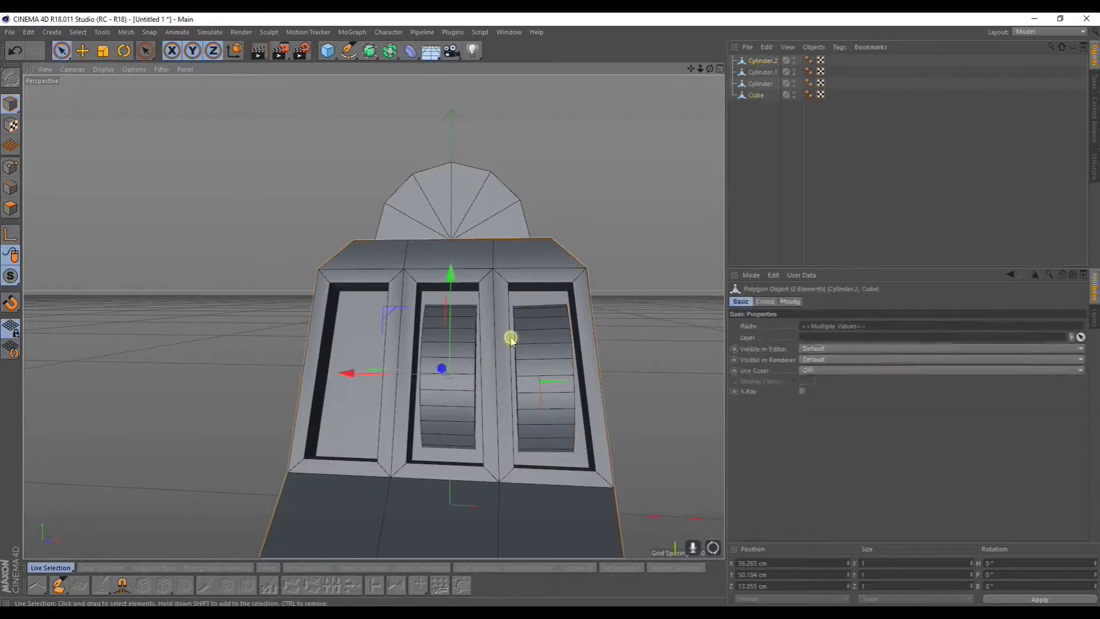
{"action": "left_click", "coordinate": [464, 327]}
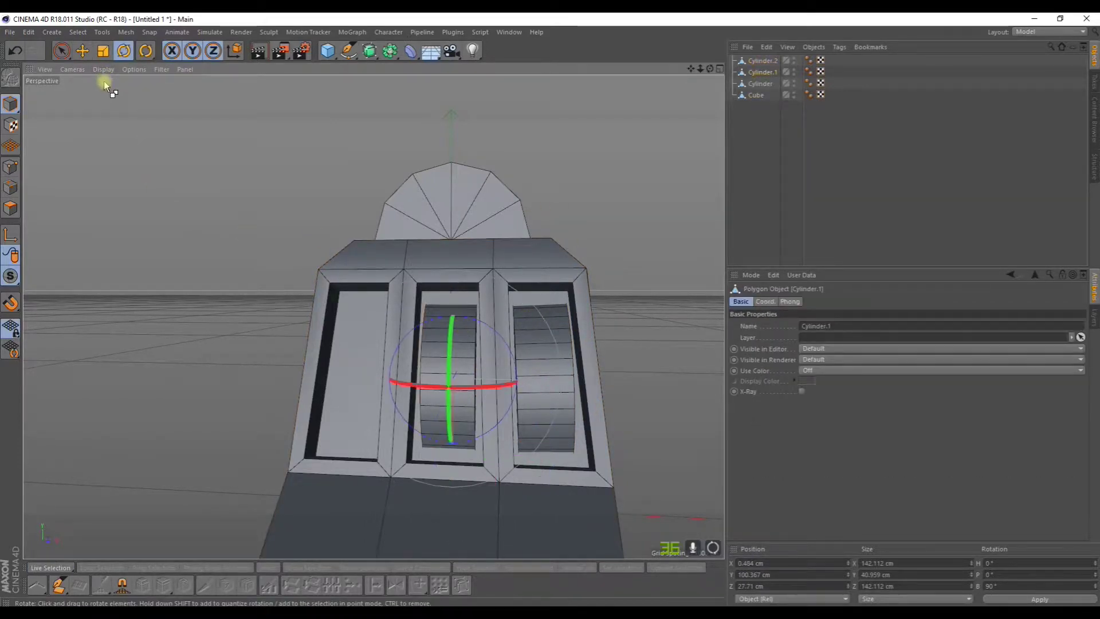
{"action": "key", "text": "e"}
{"action": "left_click_drag", "start_coordinate": [535, 381], "coordinate": [447, 378]}
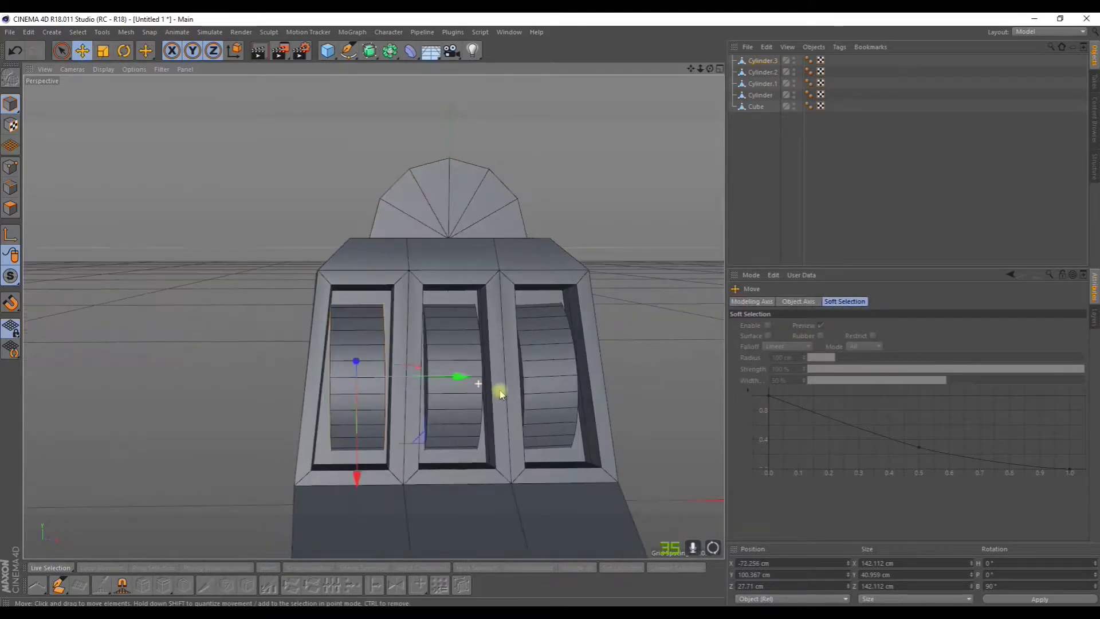
{"action": "left_click", "coordinate": [124, 50]}
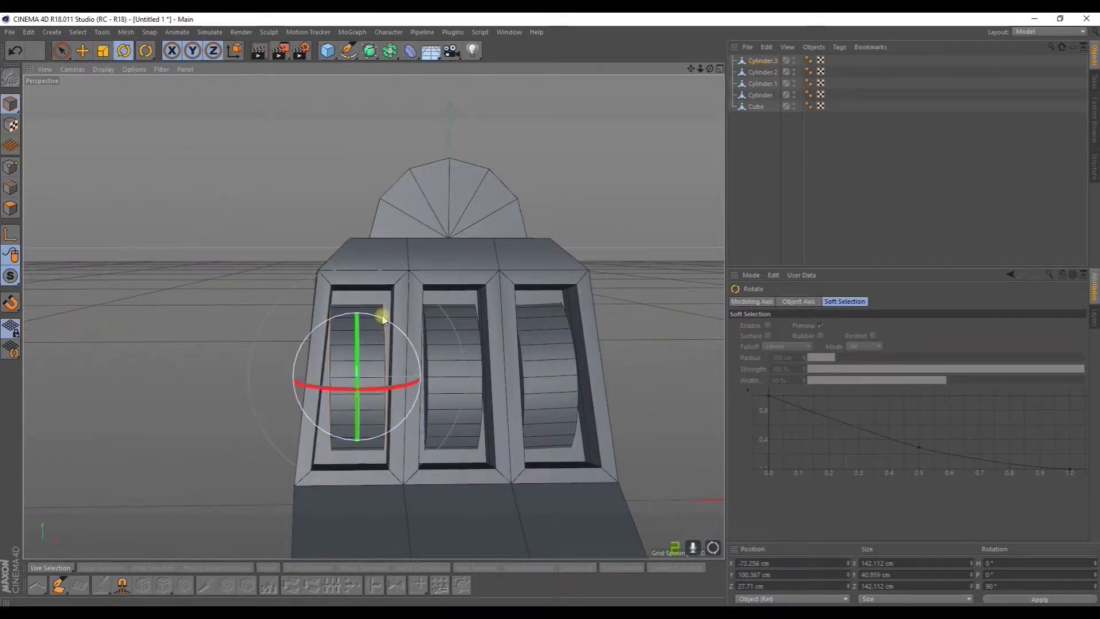
{"action": "left_click_drag", "start_coordinate": [380, 319], "coordinate": [385, 319]}
- Render the perspective view of the slot machine and inspect the three reels and cabinet from several distances and angles
{"action": "scroll", "coordinate": [403, 327], "scroll_direction": "down", "scroll_amount": 5}
{"action": "left_click", "coordinate": [519, 385]}
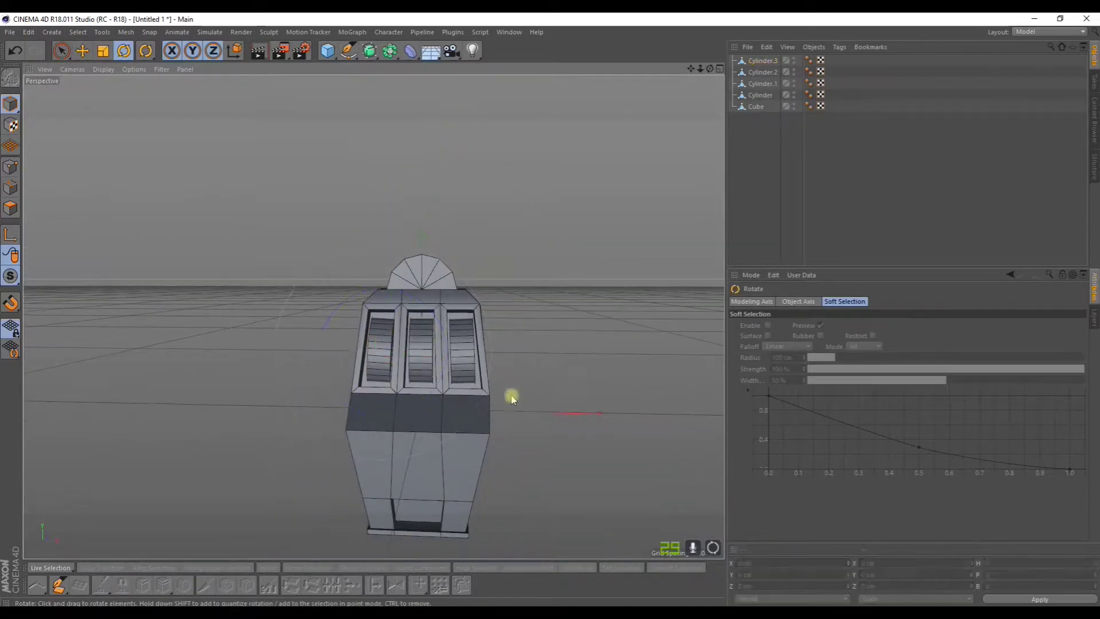
{"action": "scroll", "coordinate": [516, 394], "scroll_direction": "up", "scroll_amount": 3}
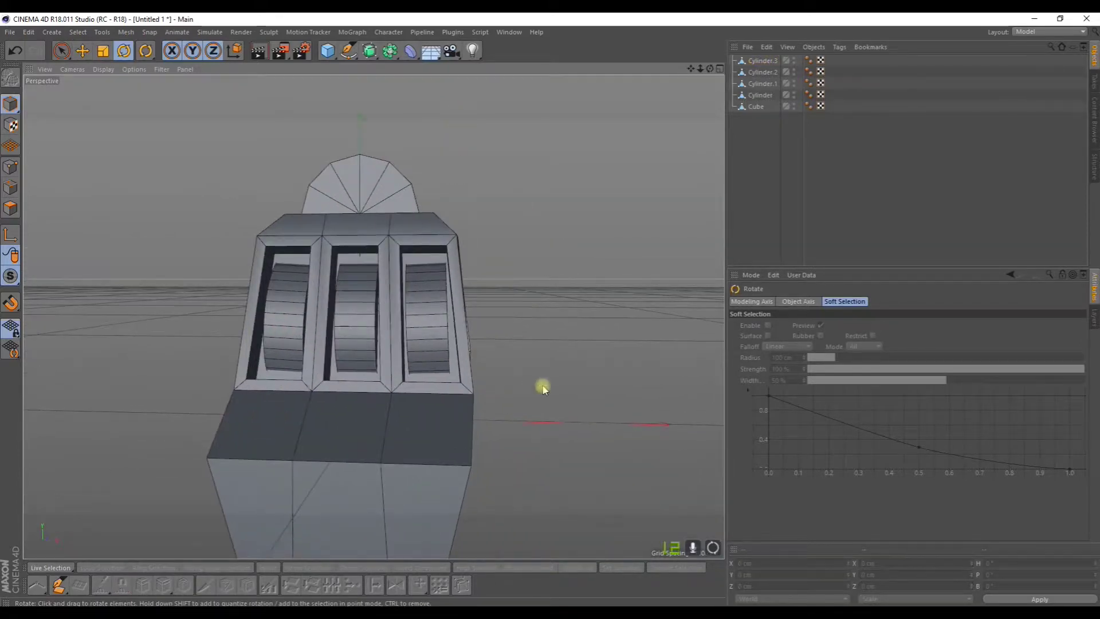
{"action": "left_click_drag", "start_coordinate": [544, 389], "coordinate": [498, 401], "text": "alt"}
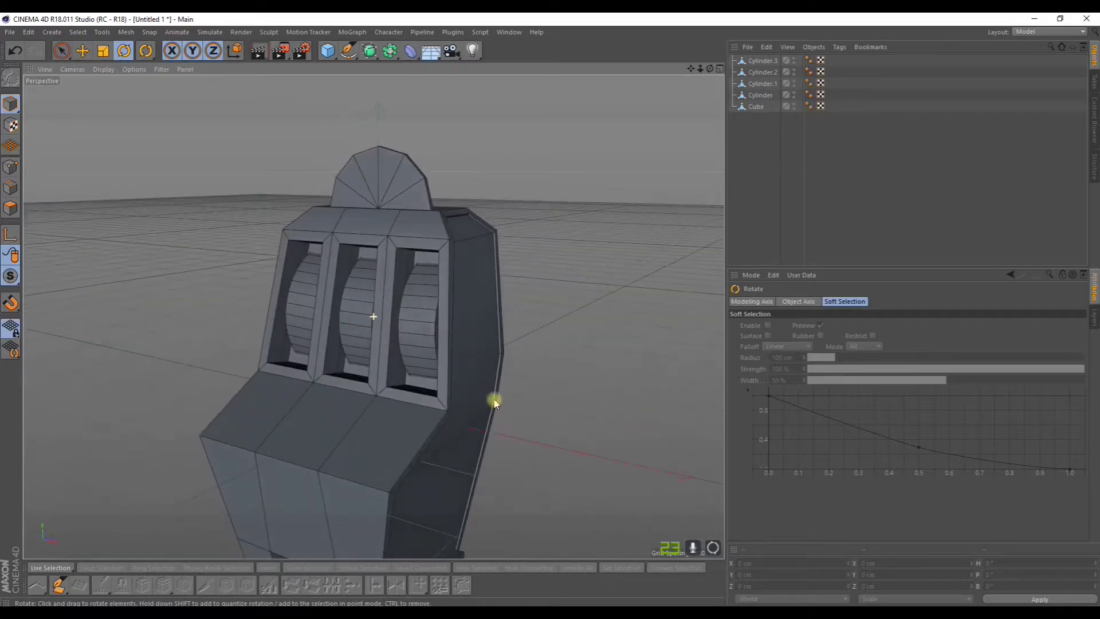
{"action": "scroll", "coordinate": [509, 395], "scroll_direction": "down", "scroll_amount": 2}
{"action": "scroll", "coordinate": [509, 394], "scroll_direction": "down", "scroll_amount": 3}
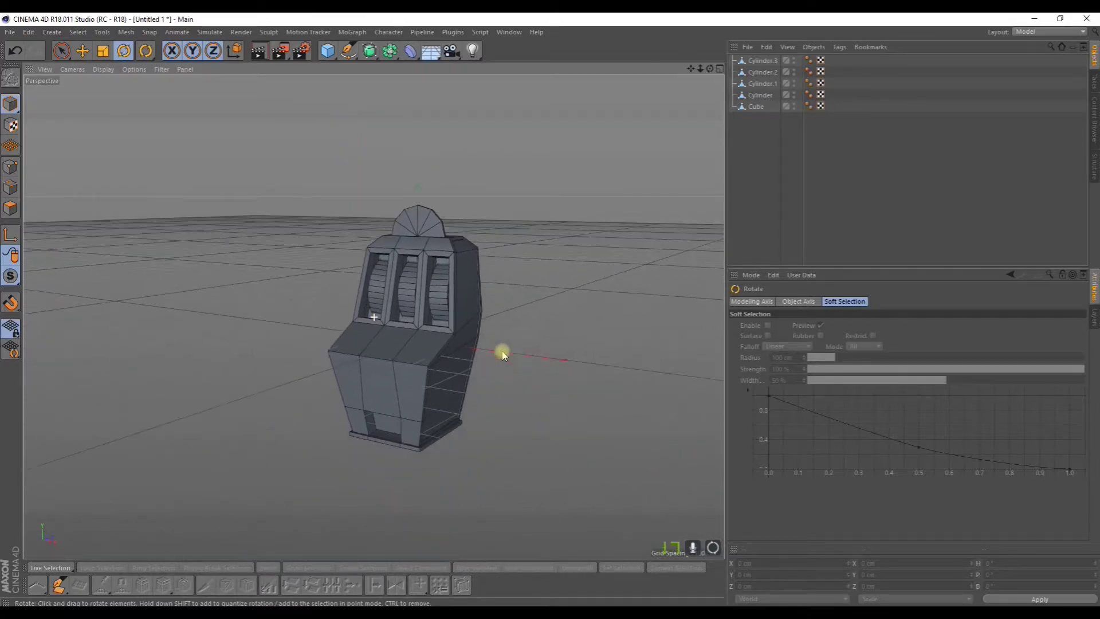
{"action": "scroll", "coordinate": [501, 351], "scroll_direction": "up", "scroll_amount": 5}
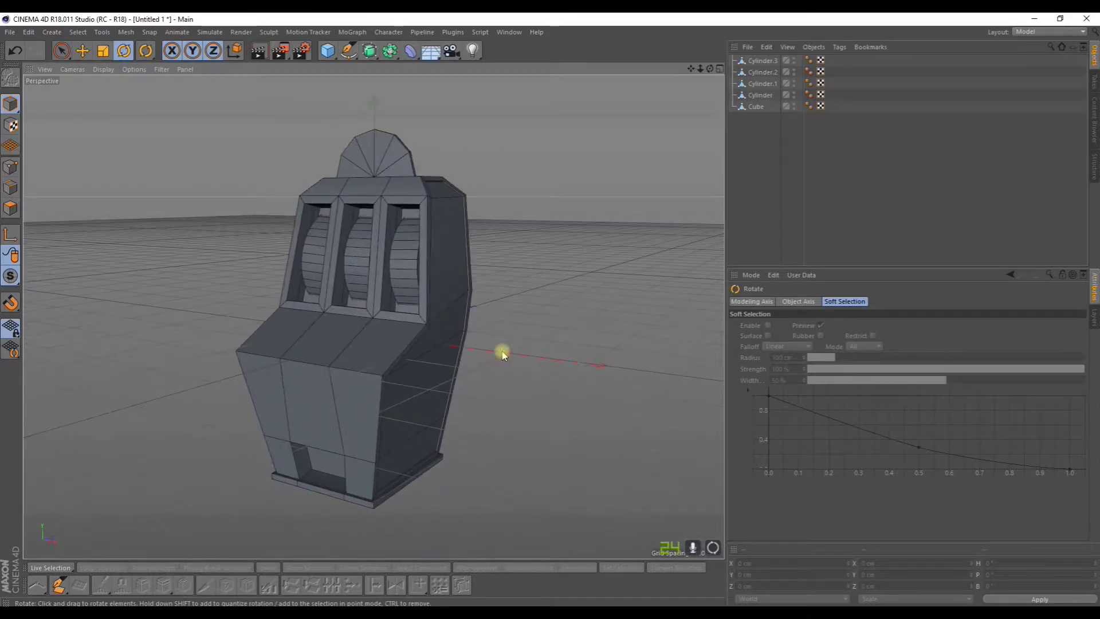
{"action": "scroll", "coordinate": [519, 361], "scroll_direction": "down", "scroll_amount": 3}
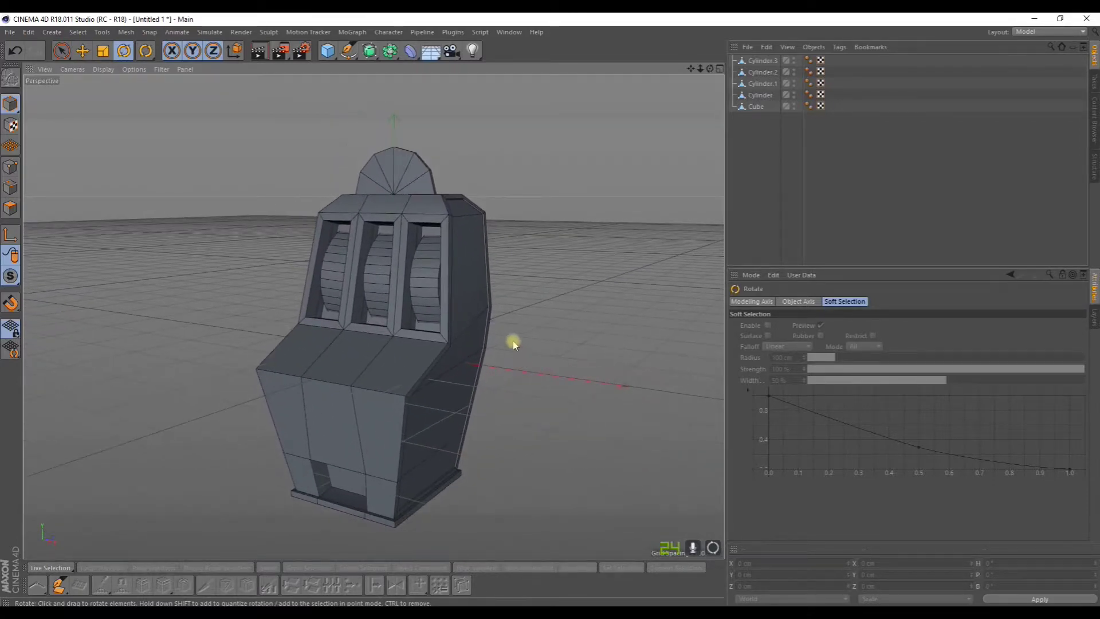
{"action": "scroll", "coordinate": [512, 341], "scroll_direction": "up", "scroll_amount": 3}
{"action": "scroll", "coordinate": [424, 344], "scroll_direction": "down", "scroll_amount": 2}
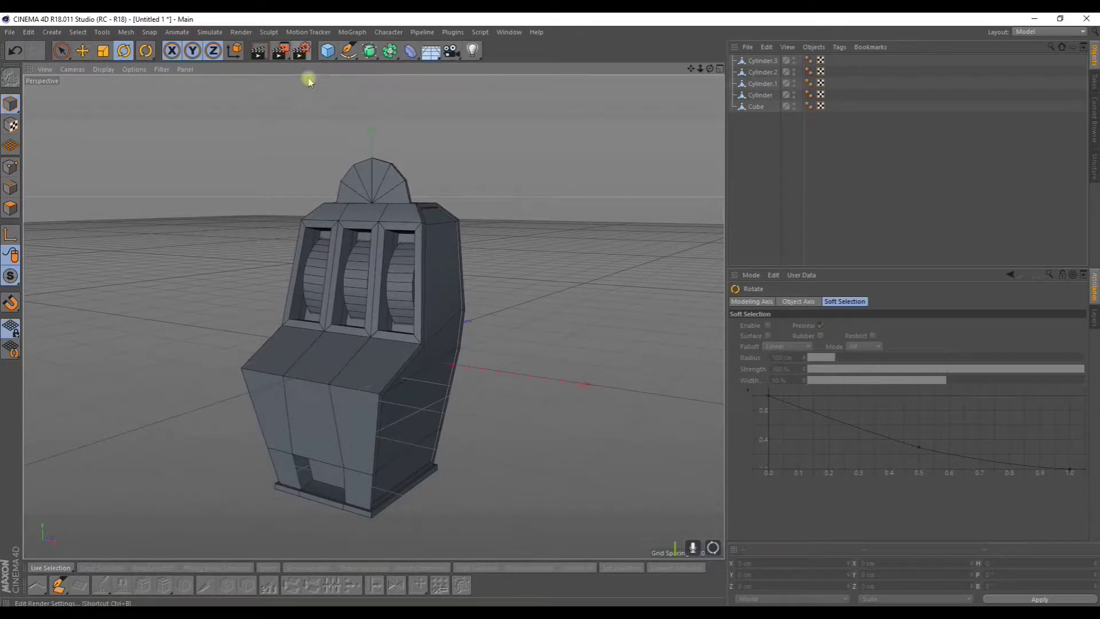
{"action": "left_click", "coordinate": [260, 51]}
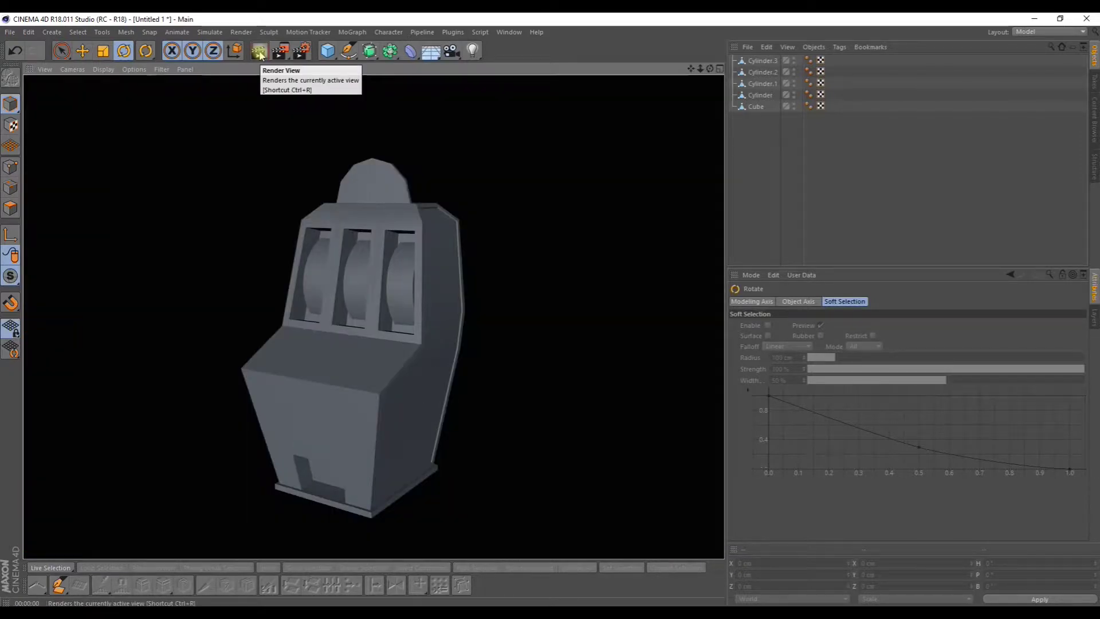
{"action": "scroll", "coordinate": [341, 287], "scroll_direction": "up", "scroll_amount": 2}
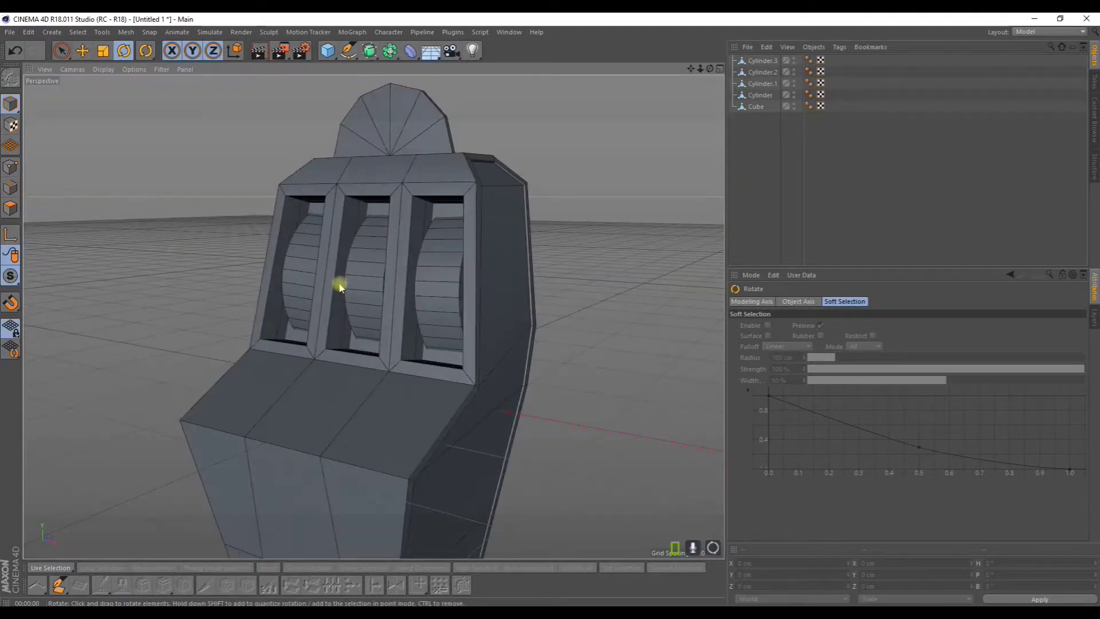
{"action": "left_click_drag", "start_coordinate": [338, 285], "coordinate": [333, 258], "text": "alt"}
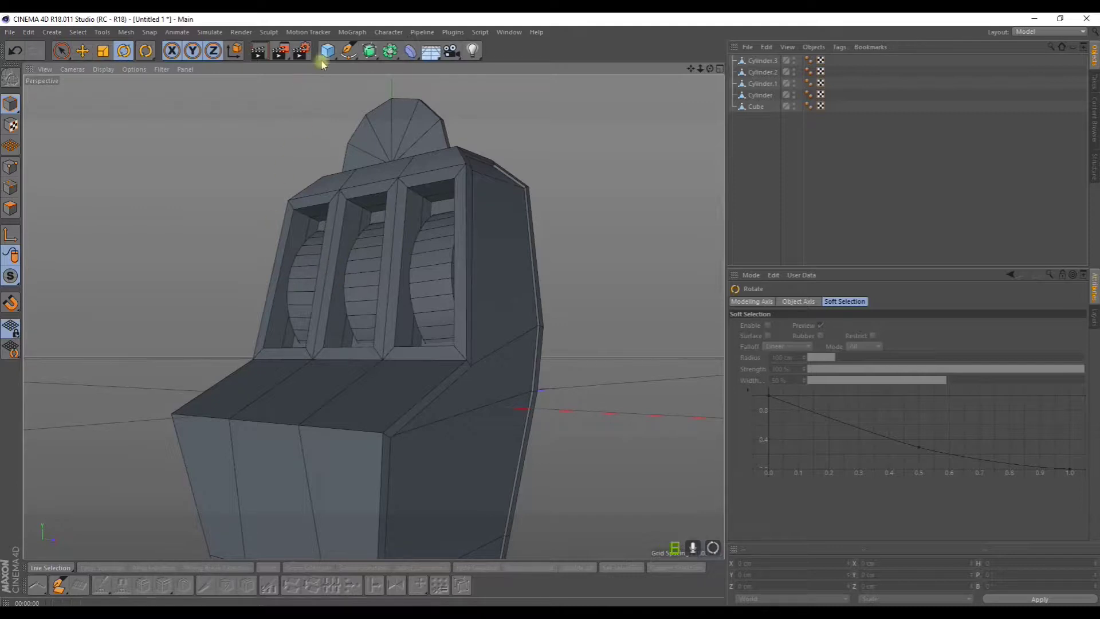
{"action": "scroll", "coordinate": [293, 390], "scroll_direction": "down", "scroll_amount": 4}
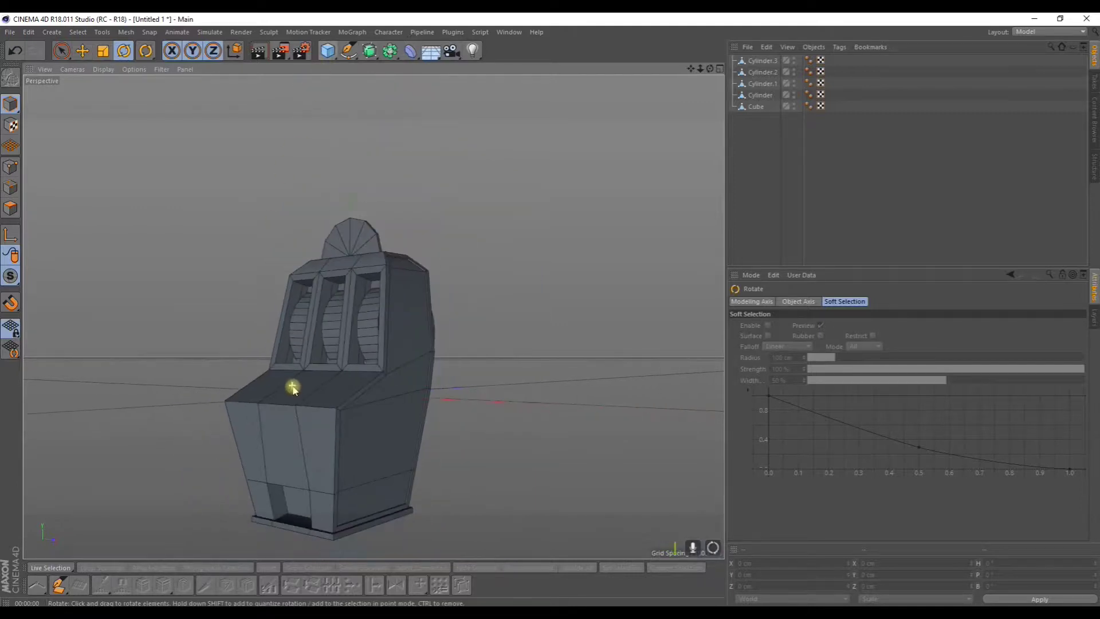
- Add a cube, shape it into a panel about 144.8 x 67.4 x 6 cm, and bring it forward to about Z -169.6 cm
{"action": "left_click", "coordinate": [328, 51]}
{"action": "left_click", "coordinate": [358, 309]}
{"action": "left_click_drag", "start_coordinate": [284, 466], "coordinate": [321, 435], "text": "alt"}
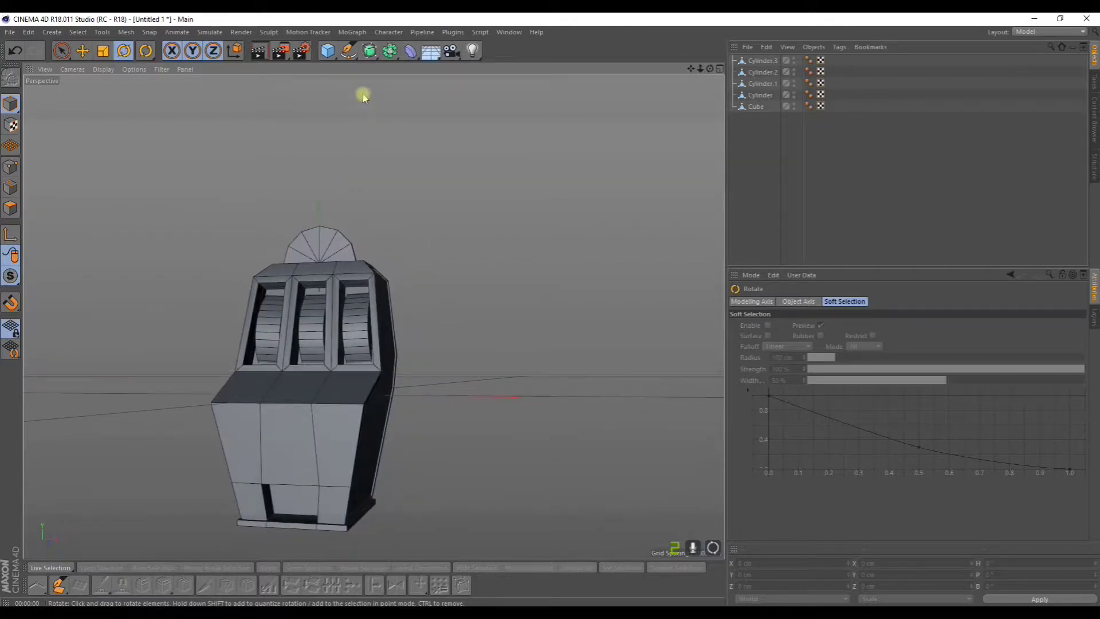
{"action": "left_click", "coordinate": [328, 51]}
{"action": "left_click", "coordinate": [424, 66]}
{"action": "left_click_drag", "start_coordinate": [359, 318], "coordinate": [265, 402], "text": "alt"}
{"action": "left_click_drag", "start_coordinate": [397, 344], "coordinate": [371, 362]}
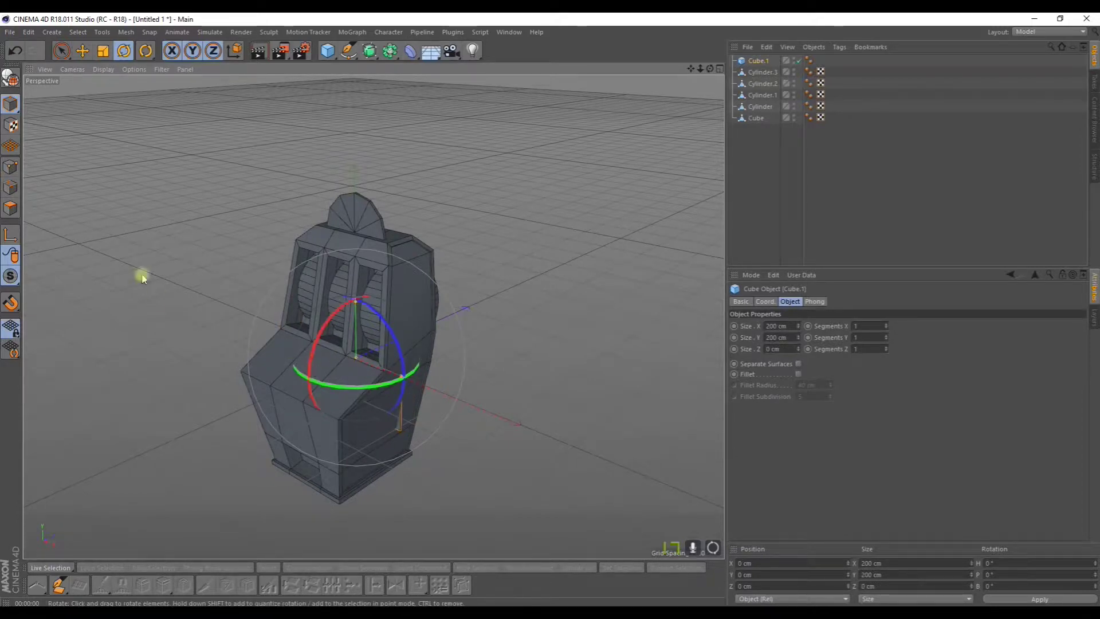
{"action": "key", "text": "e"}
{"action": "left_click_drag", "start_coordinate": [418, 326], "coordinate": [348, 361]}
{"action": "left_click_drag", "start_coordinate": [276, 333], "coordinate": [295, 385]}
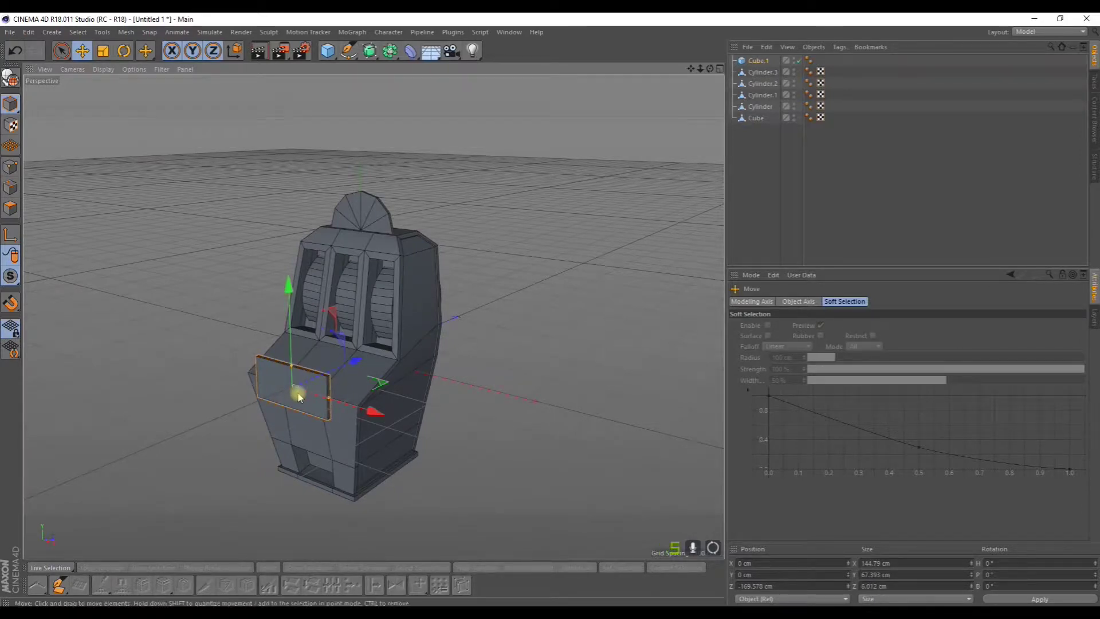
- Seat the panel on the lower cabinet front at about Y -62.3, Z -144.5 cm, and pitch it about 11.8° to match the slope
{"action": "left_click_drag", "start_coordinate": [296, 393], "coordinate": [321, 368], "text": "alt"}
{"action": "left_click_drag", "start_coordinate": [291, 287], "coordinate": [291, 329]}
{"action": "mouse_move", "coordinate": [250, 443]}
{"action": "left_mouse_down", "text": "alt"}
{"action": "mouse_move", "coordinate": [297, 407]}
{"action": "mouse_move", "coordinate": [243, 428]}
{"action": "left_mouse_up", "text": "alt"}
{"action": "left_click_drag", "start_coordinate": [403, 425], "coordinate": [432, 424]}
{"action": "key", "text": "r"}
{"action": "mouse_move", "coordinate": [306, 390]}
{"action": "left_mouse_down"}
{"action": "mouse_move", "coordinate": [285, 368]}
{"action": "mouse_move", "coordinate": [295, 381]}
{"action": "left_mouse_up"}
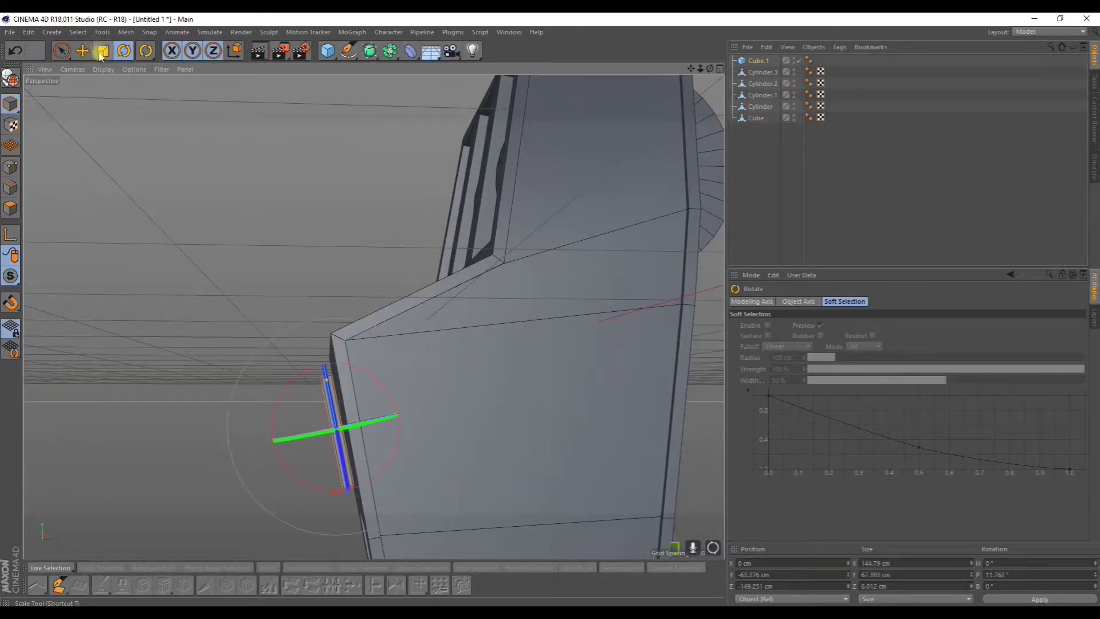
{"action": "left_click", "coordinate": [82, 54]}
{"action": "left_click_drag", "start_coordinate": [344, 430], "coordinate": [521, 422]}
{"action": "scroll", "coordinate": [462, 397], "scroll_direction": "down", "scroll_amount": 5}
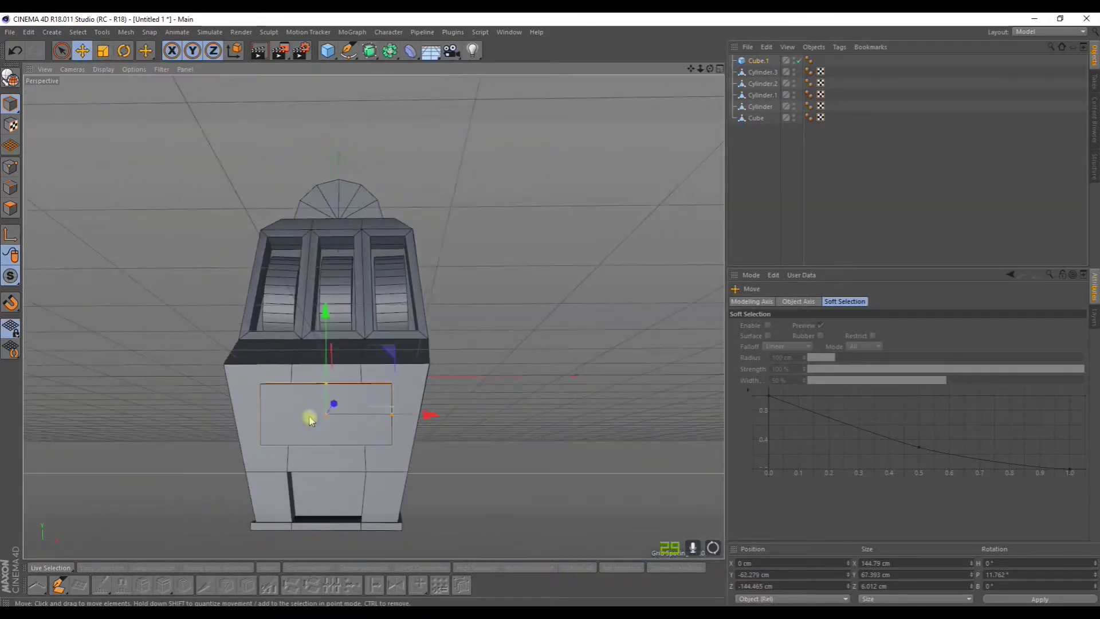
- Make the panel editable, allow selection of hidden points, and move its upper-right corner points to about X 53.5, Y 21.6 cm
{"action": "left_click", "coordinate": [10, 76]}
{"action": "left_click", "coordinate": [10, 167]}
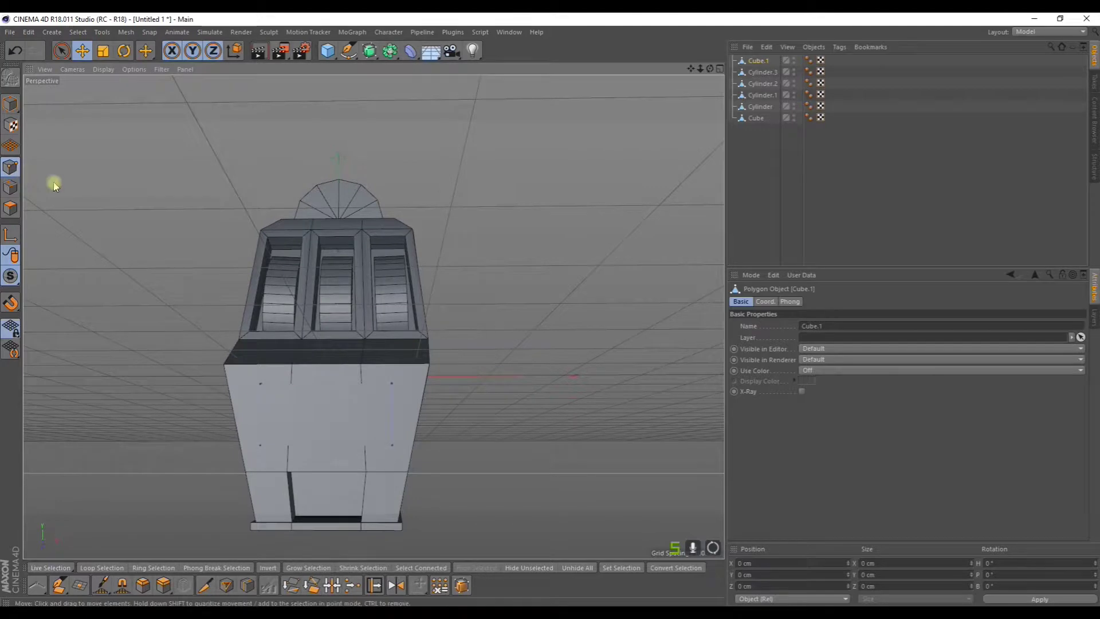
{"action": "left_click", "coordinate": [64, 53]}
{"action": "left_click", "coordinate": [396, 382]}
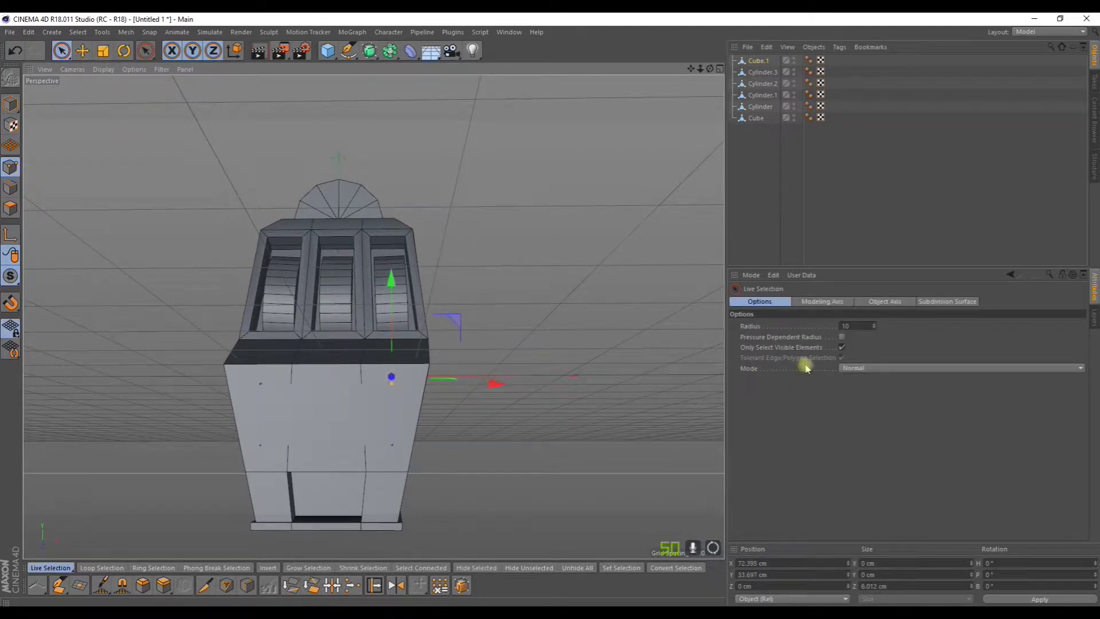
{"action": "left_click", "coordinate": [838, 347]}
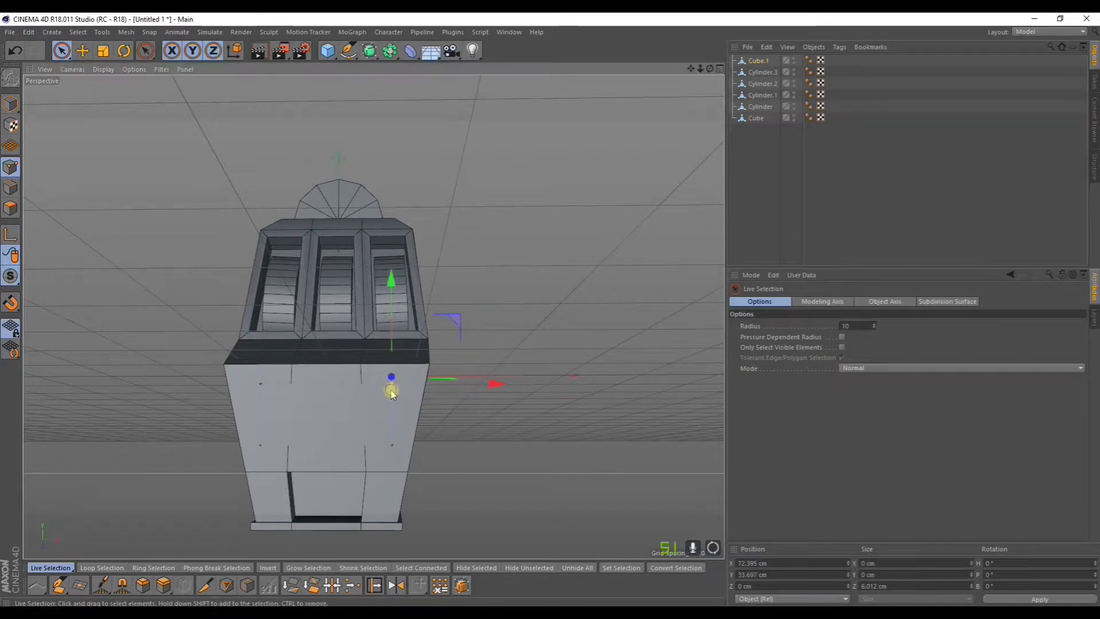
{"action": "left_click_drag", "start_coordinate": [479, 387], "coordinate": [476, 387]}
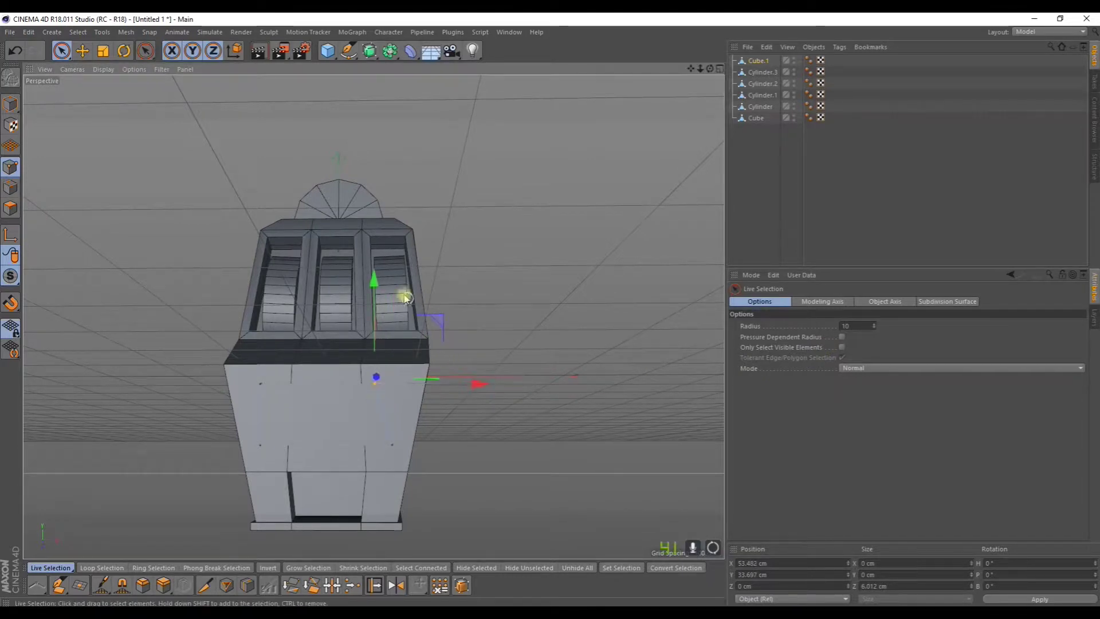
{"action": "left_click_drag", "start_coordinate": [387, 298], "coordinate": [394, 295]}
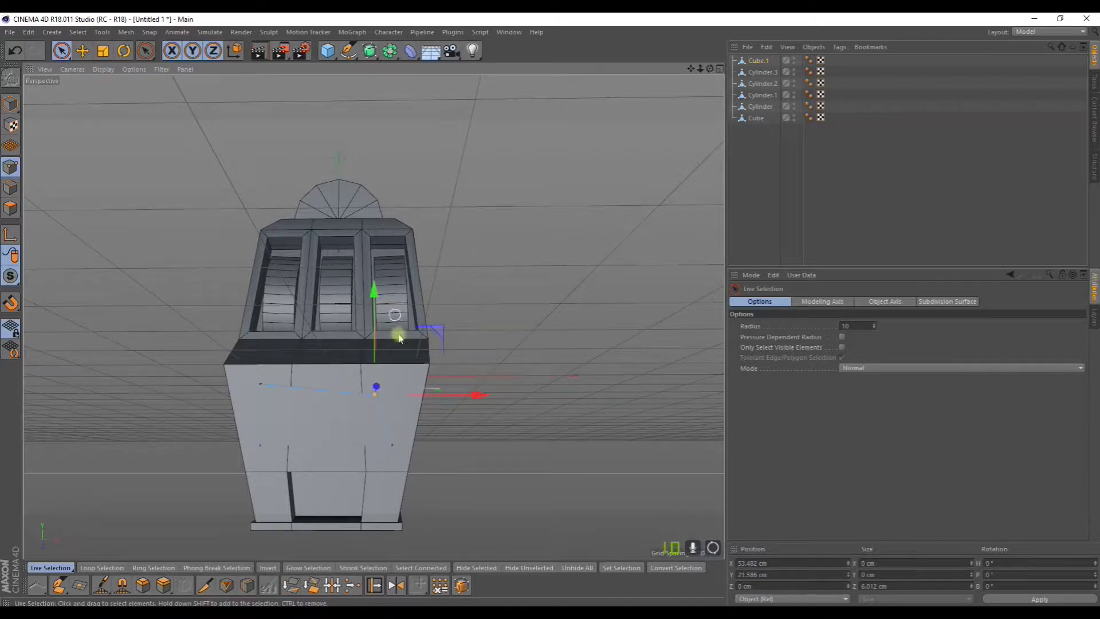
- Move the panel's lower-right corner points slightly inward and lower its lower-left corner points to about Y -48.3 cm
{"action": "left_click", "coordinate": [394, 449]}
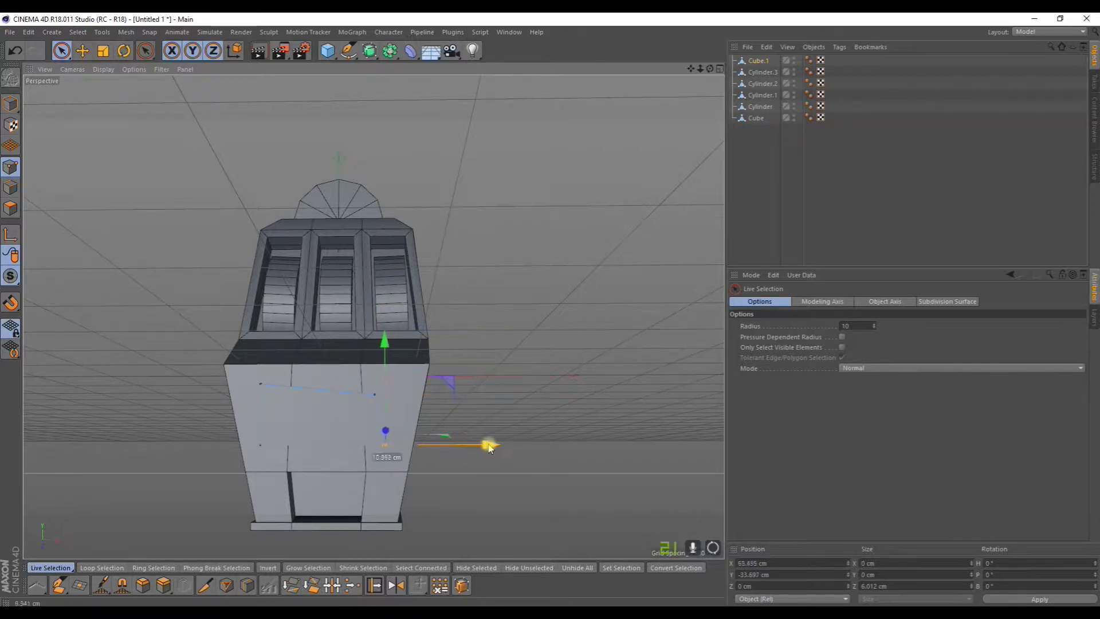
{"action": "left_click_drag", "start_coordinate": [491, 447], "coordinate": [495, 447]}
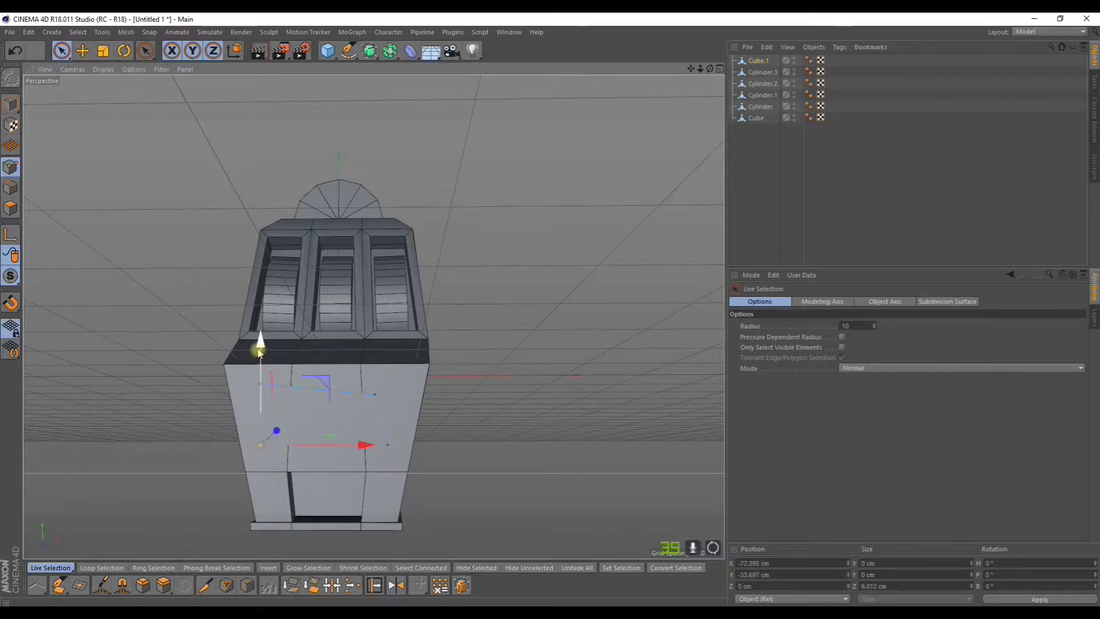
{"action": "left_click", "coordinate": [82, 51]}
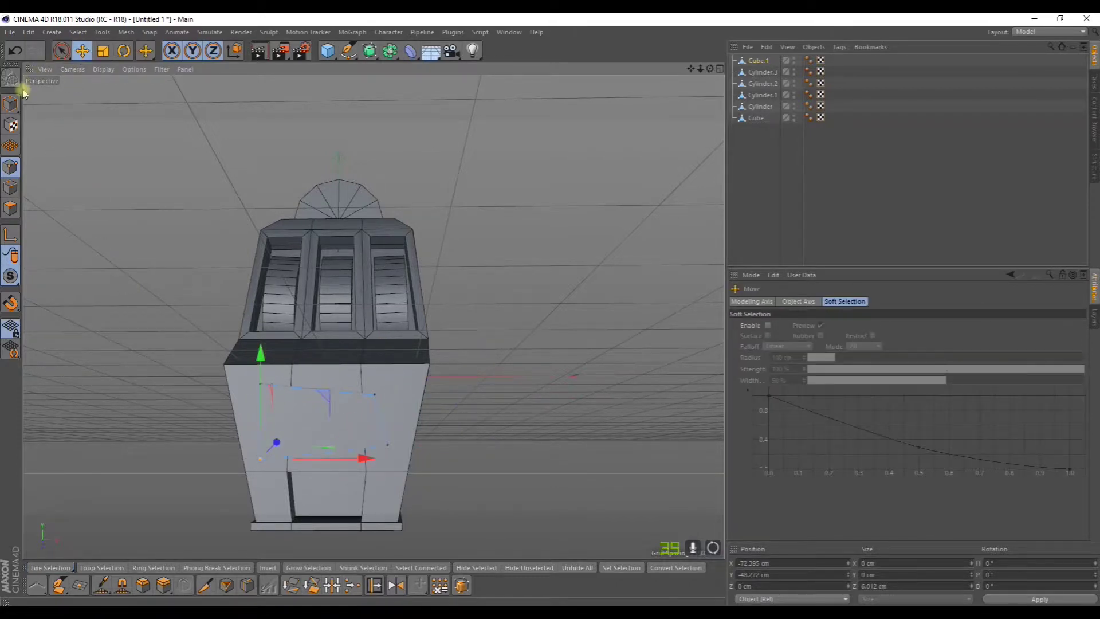
- Reposition the whole irregular panel on the cabinet front at about X 8.2, Y -58, Z -145.4 cm
{"action": "left_click", "coordinate": [11, 103]}
{"action": "left_click_drag", "start_coordinate": [335, 401], "coordinate": [334, 397]}
{"action": "left_click_drag", "start_coordinate": [437, 411], "coordinate": [438, 411]}
{"action": "left_click_drag", "start_coordinate": [438, 411], "coordinate": [539, 392], "text": "alt"}
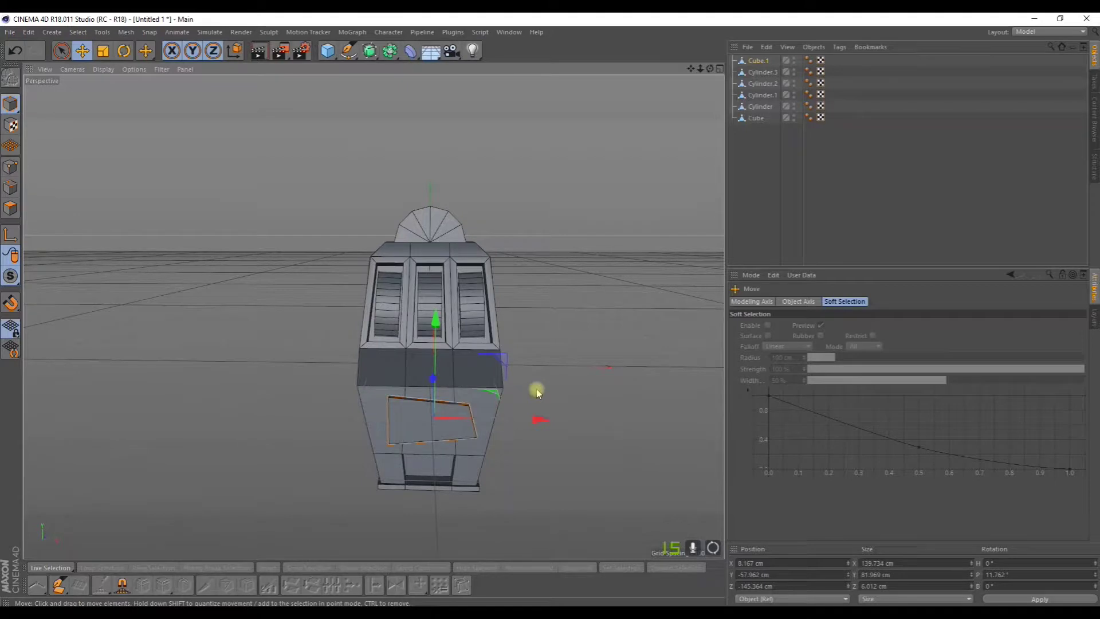
{"action": "left_click_drag", "start_coordinate": [449, 338], "coordinate": [442, 370], "text": "alt"}
- Add a second cube, size it to a slab about 102.6 x 11.9 x 140 cm, and place it in front at about Z -238.1 cm
{"action": "scroll", "coordinate": [442, 370], "scroll_direction": "up", "scroll_amount": 3}
{"action": "left_click_drag", "start_coordinate": [328, 51], "coordinate": [367, 67]}
{"action": "left_click_drag", "start_coordinate": [465, 298], "coordinate": [363, 373], "text": "alt"}
{"action": "left_click_drag", "start_coordinate": [344, 319], "coordinate": [359, 416]}
{"action": "left_click_drag", "start_coordinate": [440, 444], "coordinate": [394, 430]}
{"action": "left_click_drag", "start_coordinate": [402, 389], "coordinate": [384, 393]}
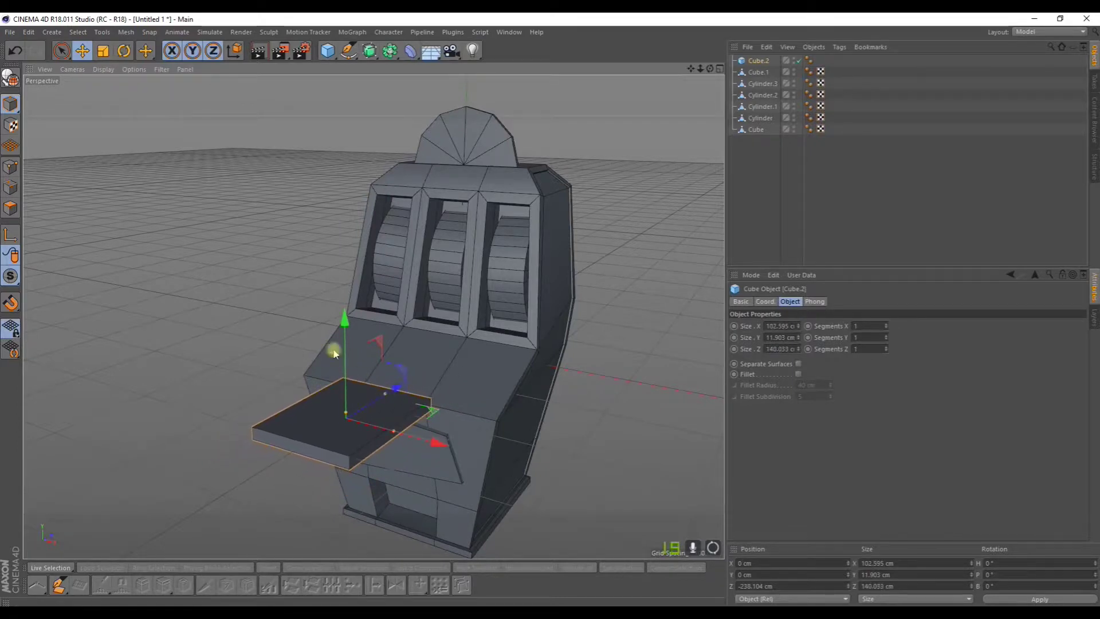
- Make the slab editable and bevel its top face with a 9.8 cm offset and 9.8 cm extrusion
{"action": "left_click", "coordinate": [10, 78]}
{"action": "left_click", "coordinate": [10, 208]}
{"action": "left_click", "coordinate": [276, 425]}
{"action": "left_click", "coordinate": [143, 585]}
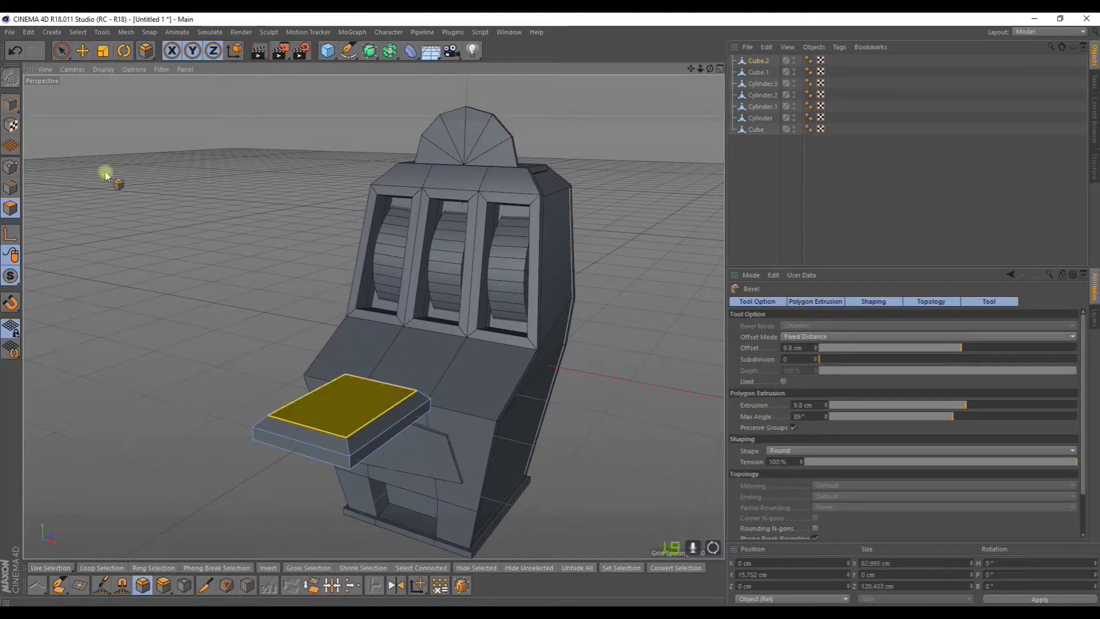
- Scale the bevelled slab down to about 44.3 x 9.4 x 60.8 cm and move it back onto the sloped console at about Z -103.9 cm
{"action": "left_click", "coordinate": [61, 51]}
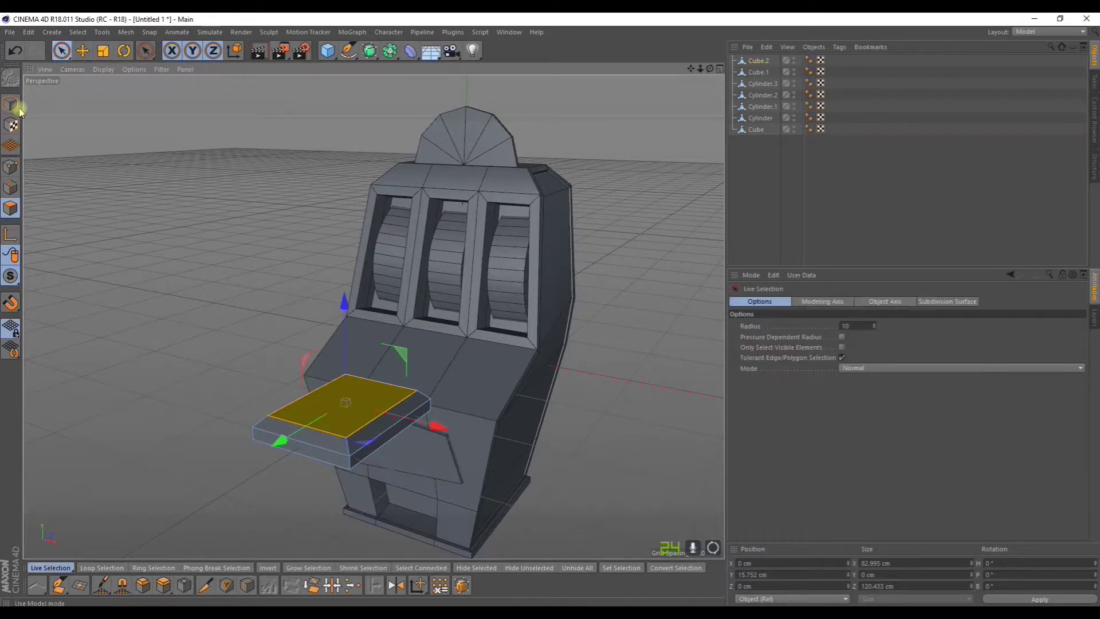
{"action": "key", "text": "t"}
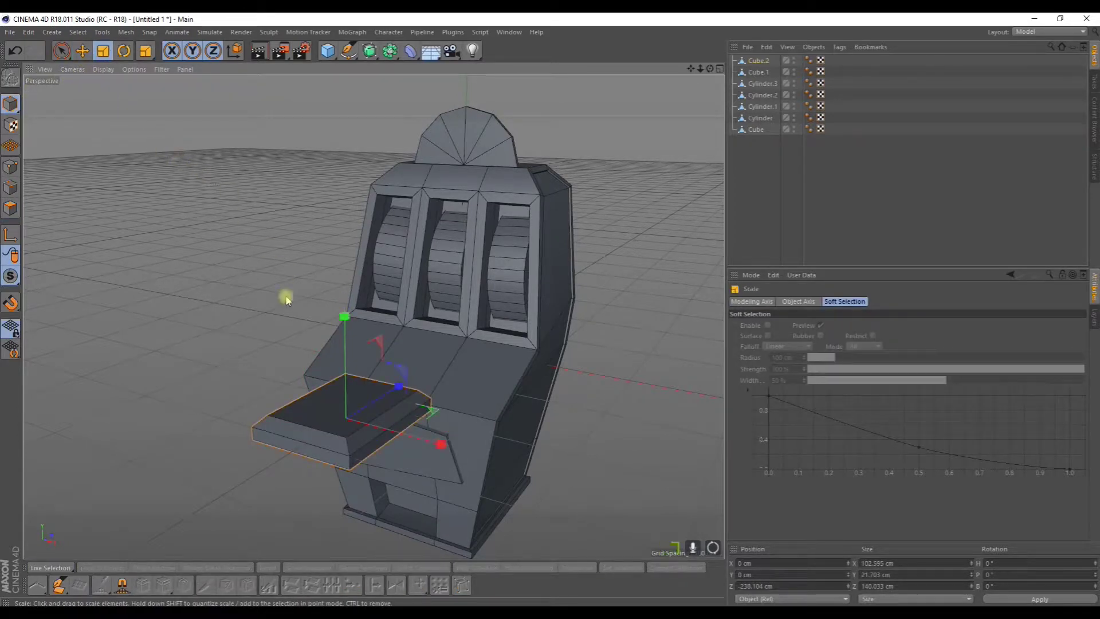
{"action": "left_click_drag", "start_coordinate": [198, 315], "coordinate": [71, 418]}
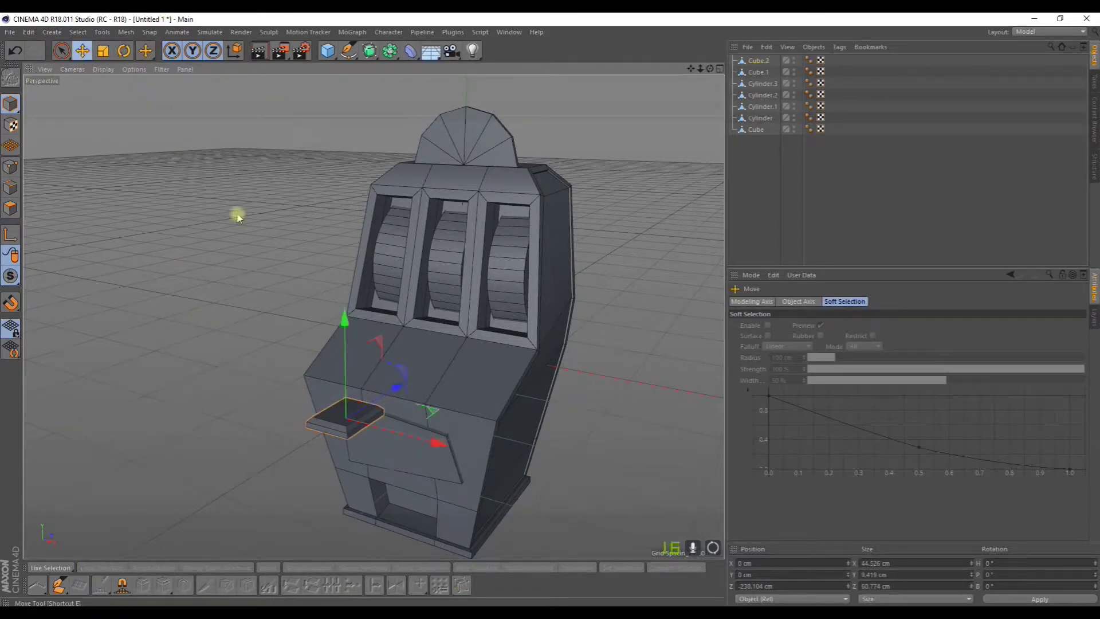
{"action": "left_click_drag", "start_coordinate": [399, 386], "coordinate": [459, 349]}
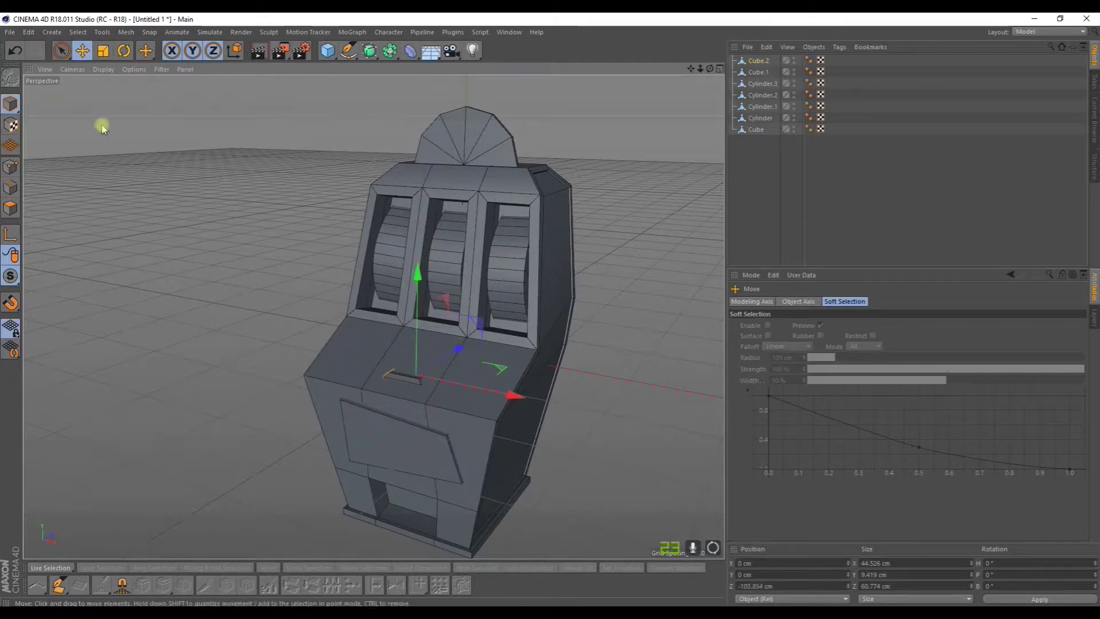
- Tilt the slab to a pitch of about 24.9° and reposition it on the sloped console at about Y 14.9, Z -110.8 cm
{"action": "scroll", "coordinate": [111, 92], "scroll_direction": "up", "scroll_amount": 4}
{"action": "left_click", "coordinate": [98, 53]}
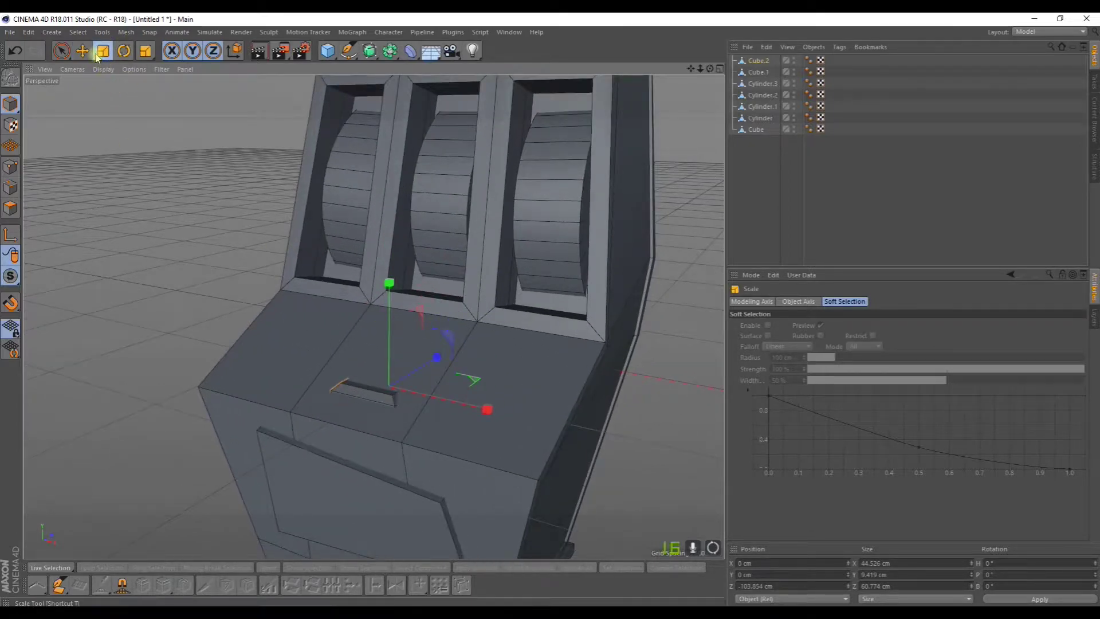
{"action": "left_click_drag", "start_coordinate": [362, 357], "coordinate": [284, 309]}
{"action": "left_click", "coordinate": [84, 51]}
{"action": "left_click_drag", "start_coordinate": [356, 297], "coordinate": [334, 282]}
{"action": "scroll", "coordinate": [383, 366], "scroll_direction": "up", "scroll_amount": 3}
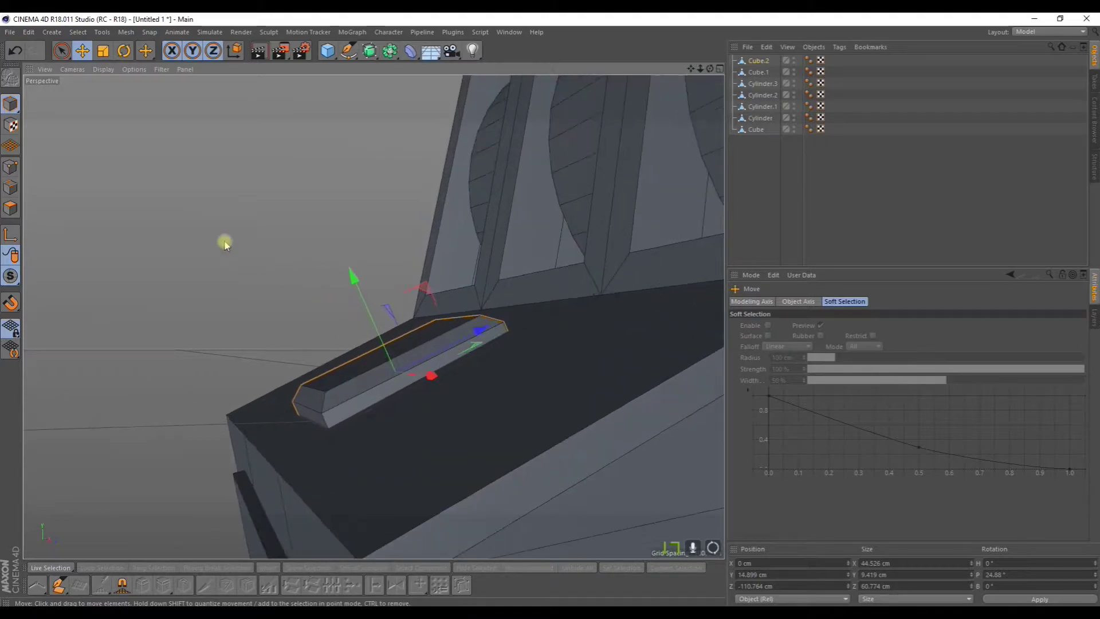
- Refine the slab's pitch to about 26.4° so that it lies parallel to the sloped console
{"action": "key", "text": "r"}
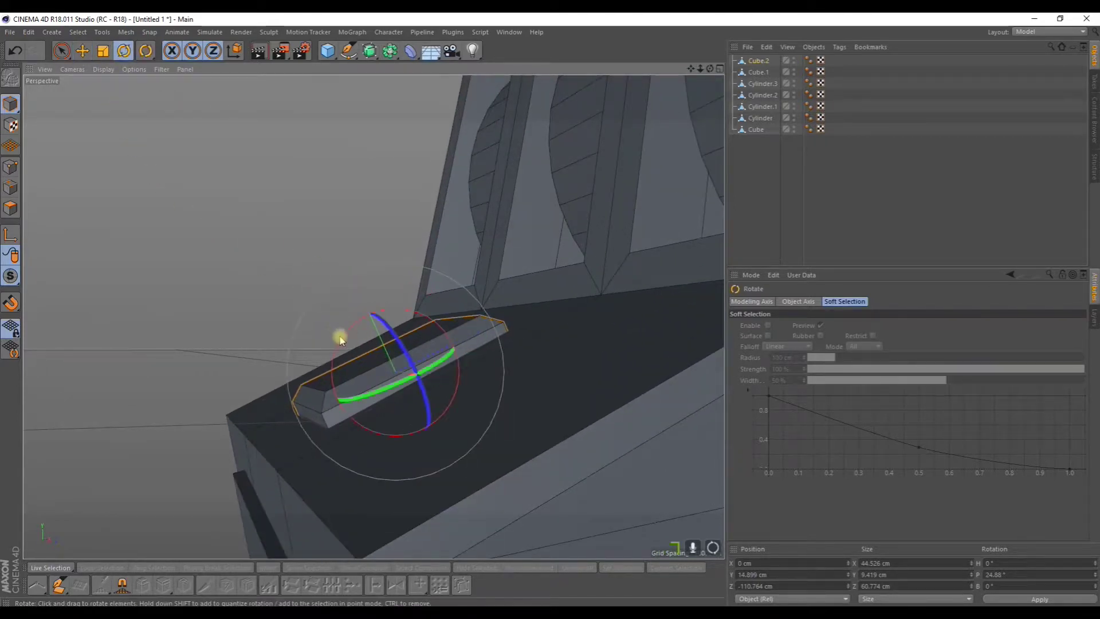
{"action": "left_click_drag", "start_coordinate": [338, 342], "coordinate": [344, 340]}
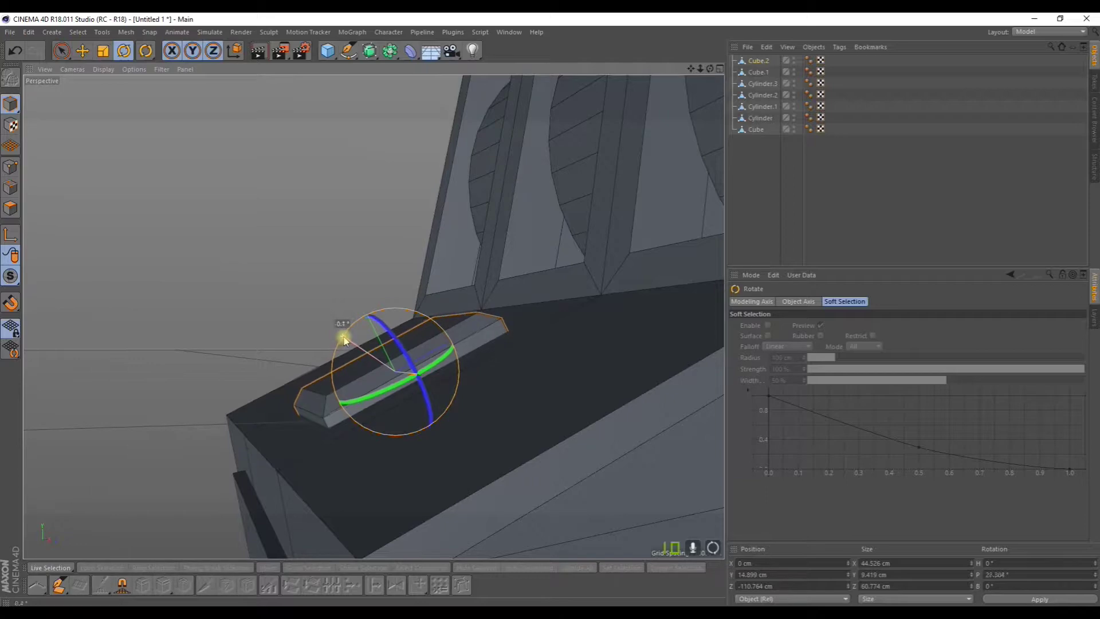
{"action": "left_click_drag", "start_coordinate": [346, 338], "coordinate": [496, 428]}
{"action": "scroll", "coordinate": [451, 398], "scroll_direction": "down", "scroll_amount": 3}
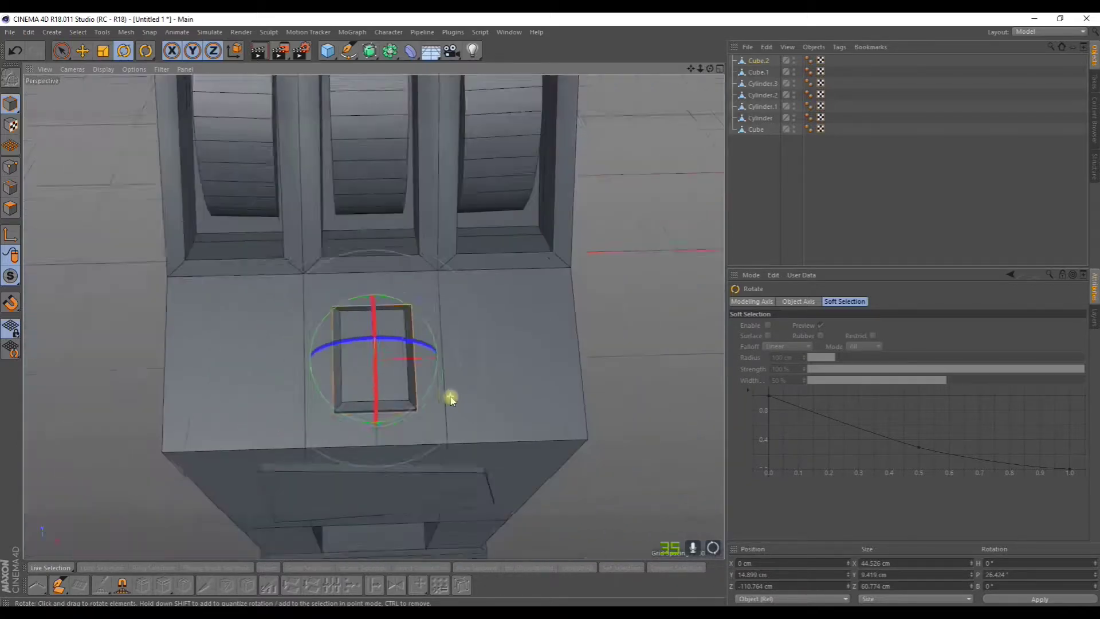
{"action": "scroll", "coordinate": [451, 397], "scroll_direction": "down", "scroll_amount": 3}
{"action": "left_click_drag", "start_coordinate": [455, 390], "coordinate": [376, 333], "text": "alt"}
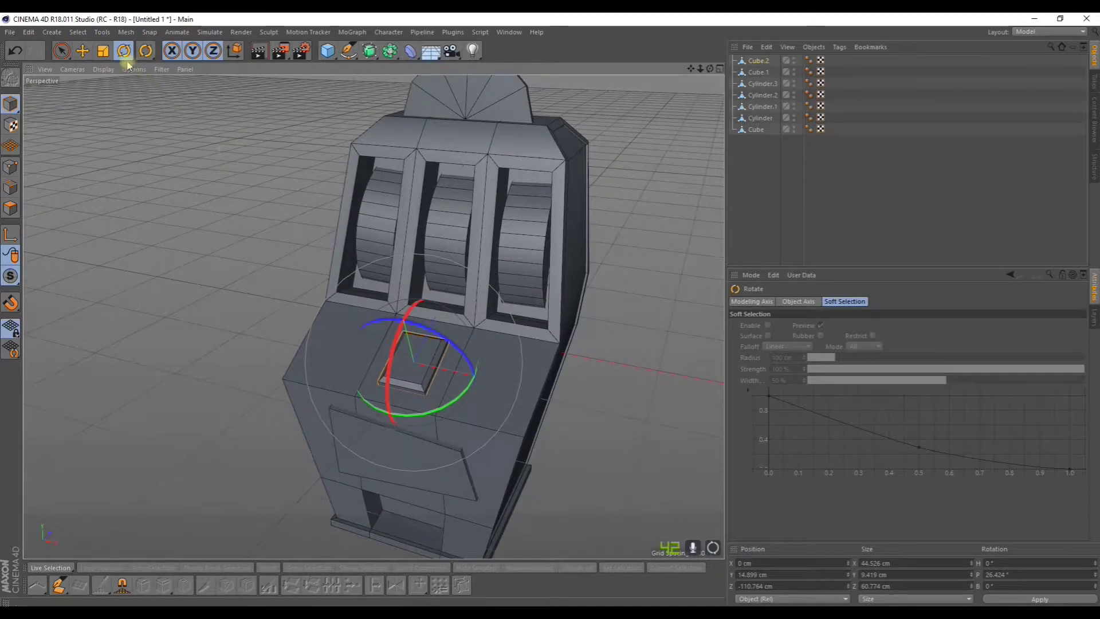
- Move the slab button to about X 78 cm along the console and scale it down to about 39.4 x 8.3 x 53.8 cm
{"action": "left_click", "coordinate": [85, 52]}
{"action": "left_click_drag", "start_coordinate": [514, 377], "coordinate": [598, 407]}
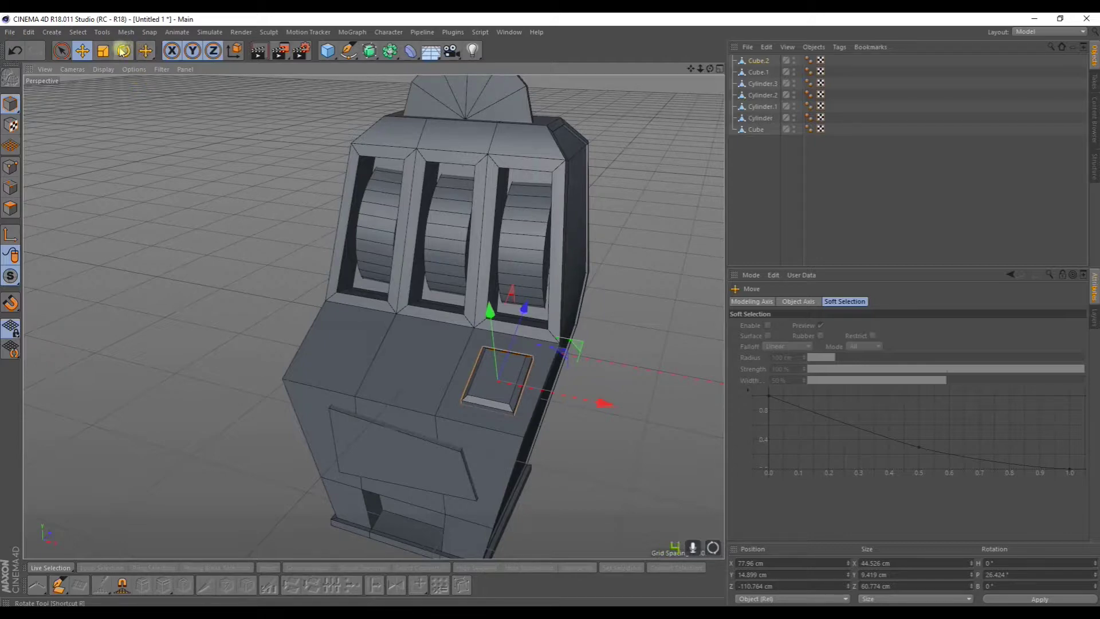
{"action": "left_click", "coordinate": [103, 50]}
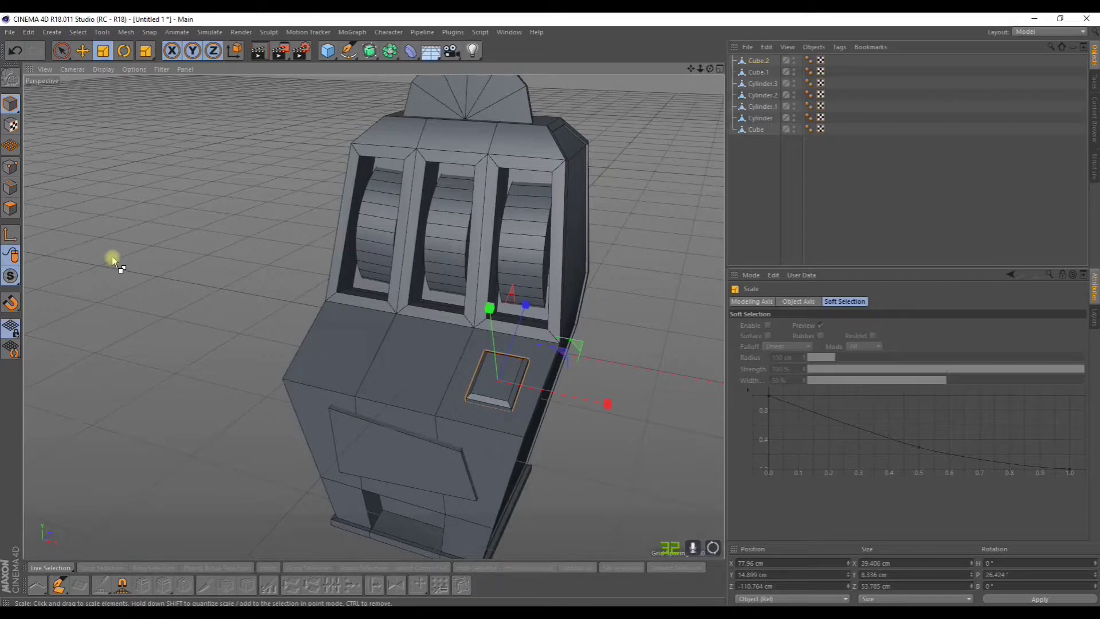
- Duplicate the button, place the copy at about X 7.4 cm, and turn it to a 90° heading so it lies crosswise
{"action": "key", "text": "ctrl+c"}
{"action": "key", "text": "ctrl+v"}
{"action": "left_click", "coordinate": [82, 50]}
{"action": "left_click_drag", "start_coordinate": [597, 413], "coordinate": [523, 396]}
{"action": "left_click", "coordinate": [124, 50]}
{"action": "left_click_drag", "start_coordinate": [431, 423], "coordinate": [527, 347]}
{"action": "scroll", "coordinate": [425, 376], "scroll_direction": "up", "scroll_amount": 10}
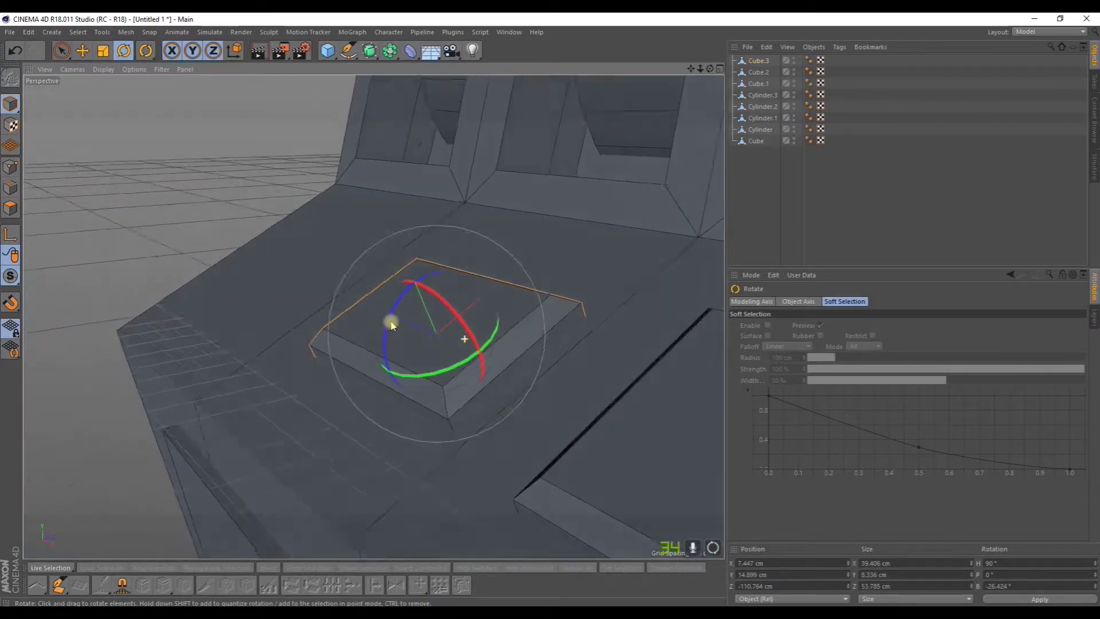
- Scale the crosswise button down to about 33.5 x 7.1 x 45.7 cm
{"action": "left_click_drag", "start_coordinate": [392, 325], "coordinate": [542, 293], "text": "alt"}
{"action": "left_click", "coordinate": [103, 50]}
{"action": "left_click_drag", "start_coordinate": [167, 160], "coordinate": [119, 163]}
{"action": "key", "text": "e"}
- Duplicate the small crosswise button twice along the console, at about X -44.4 cm and X -96.6 cm
{"action": "left_click_drag", "start_coordinate": [450, 277], "coordinate": [516, 379], "text": "alt"}
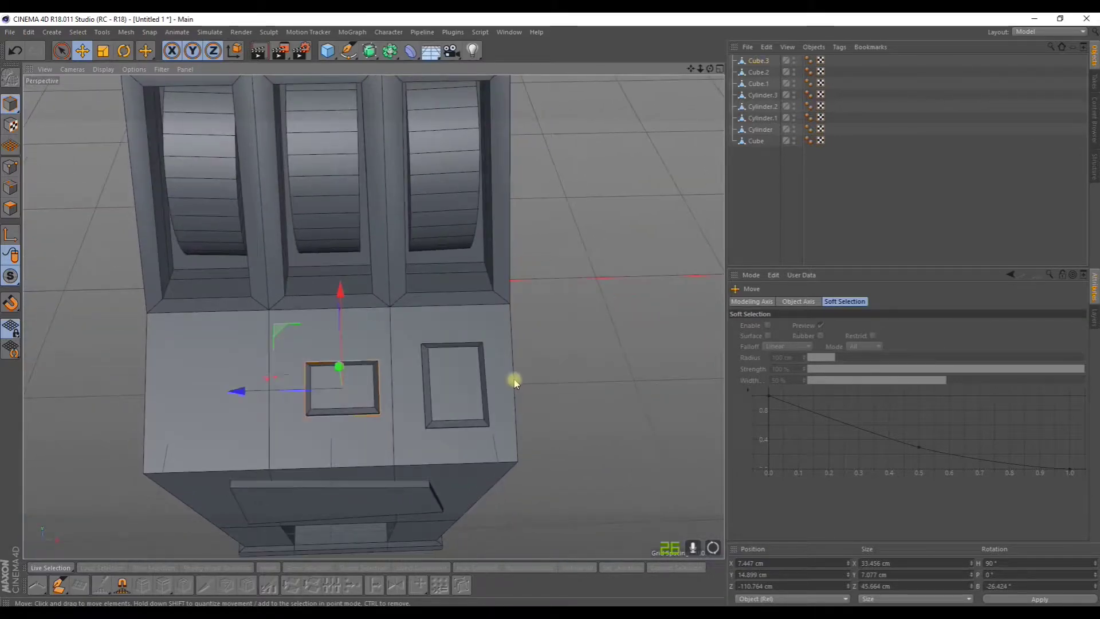
{"action": "key", "text": "ctrl+c"}
{"action": "key", "text": "ctrl+v"}
{"action": "left_click_drag", "start_coordinate": [277, 396], "coordinate": [157, 393]}
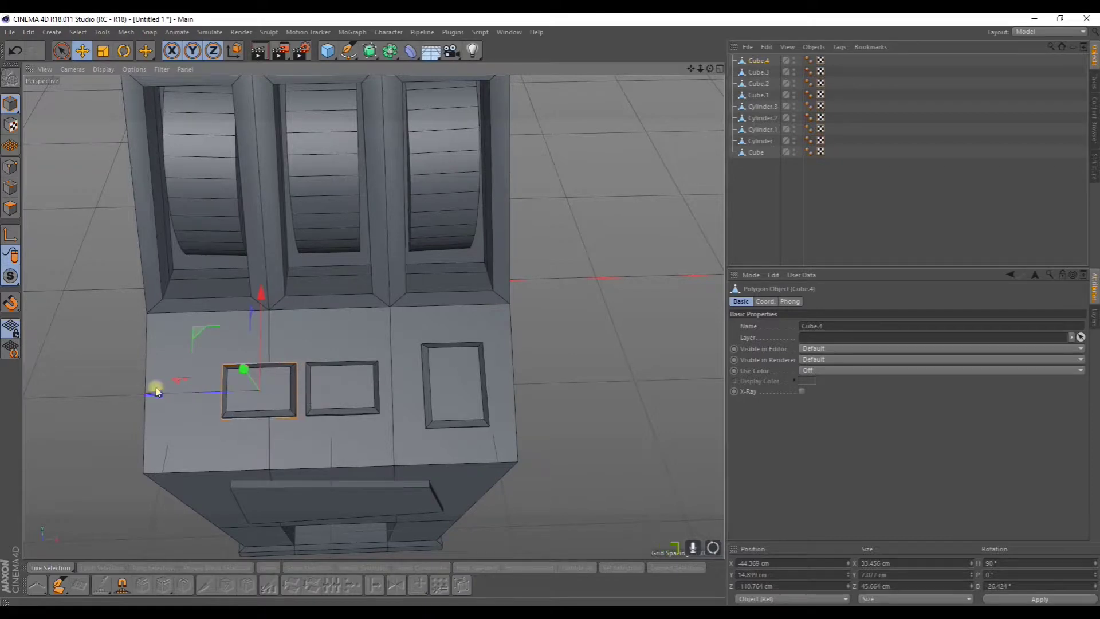
{"action": "left_click_drag", "start_coordinate": [154, 392], "coordinate": [79, 396]}
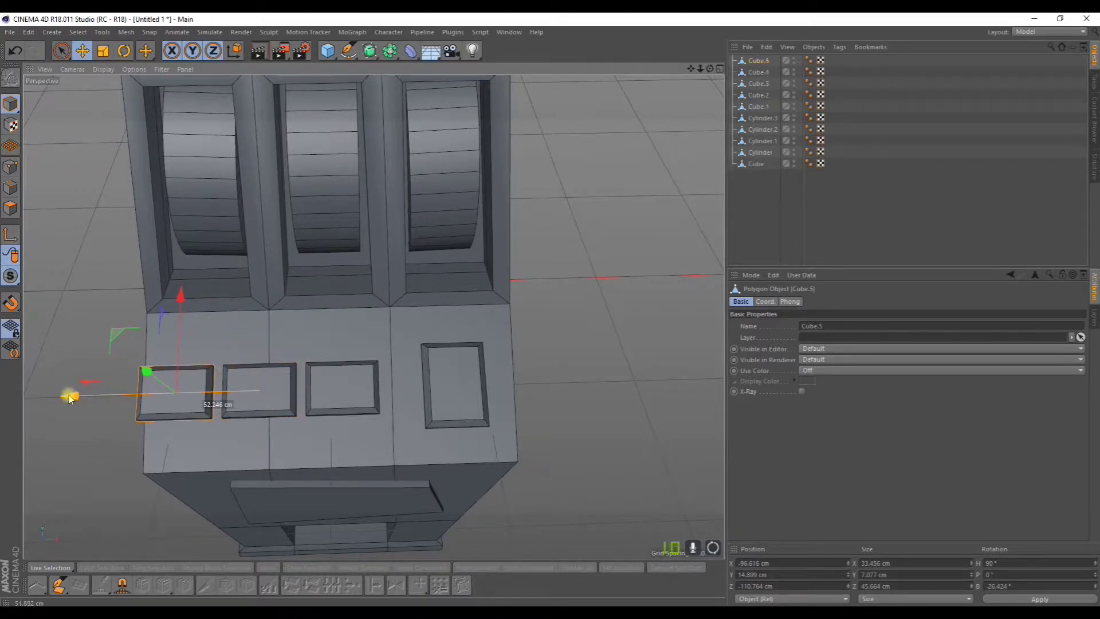
- Shift the three small buttons together to centre at about X -30 cm, and move the large button to about Y 10.6, Z -119.4 cm
{"action": "left_click", "coordinate": [334, 388], "text": "shift"}
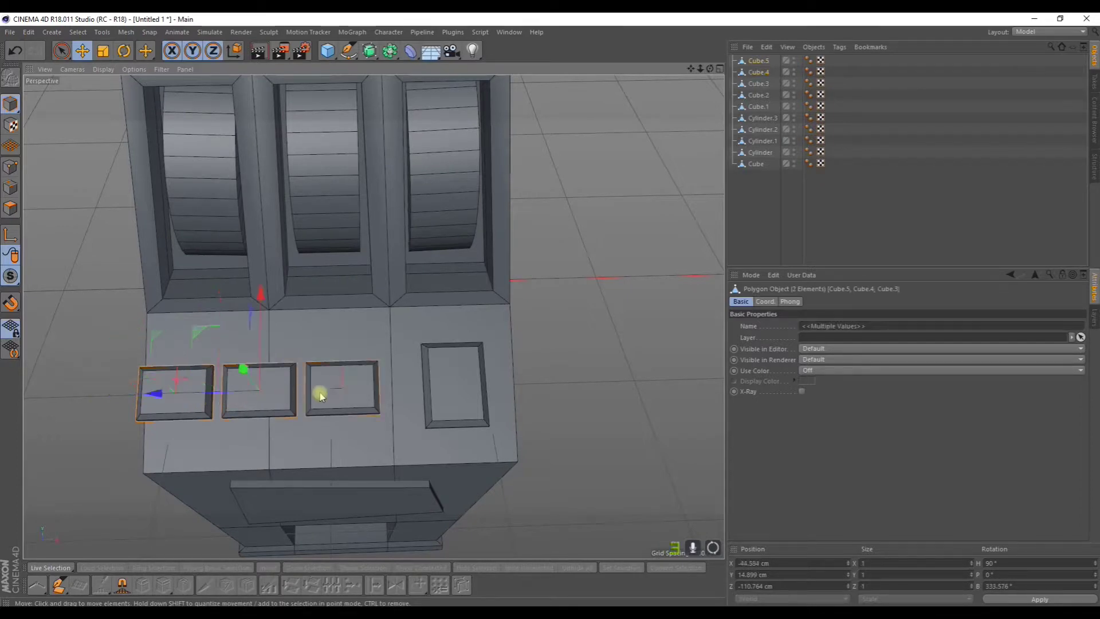
{"action": "left_click_drag", "start_coordinate": [157, 396], "coordinate": [388, 434]}
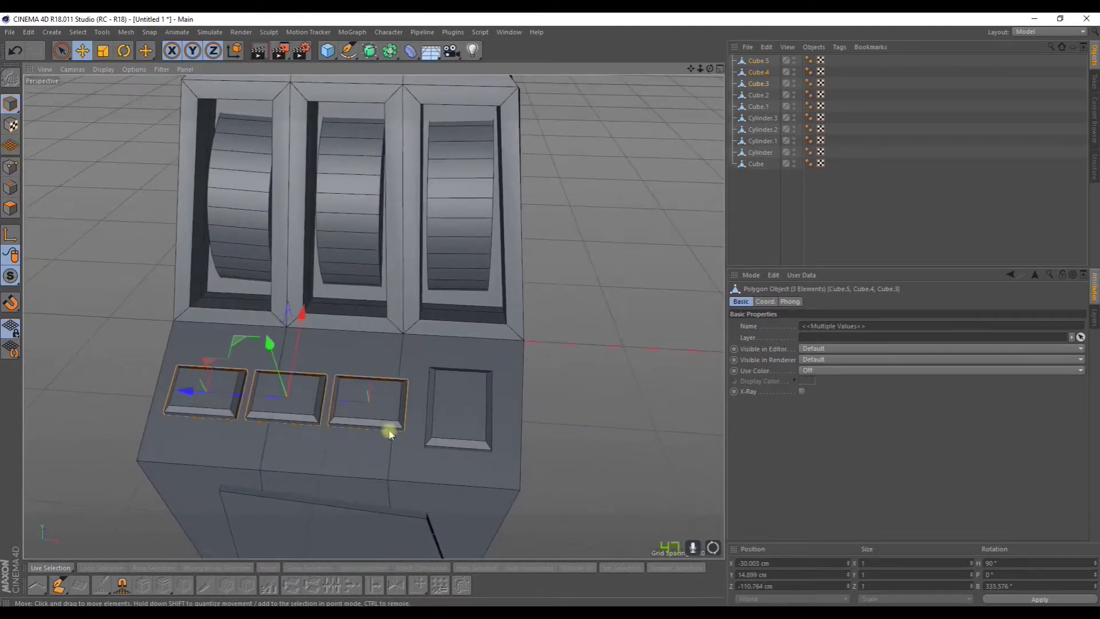
{"action": "left_click", "coordinate": [441, 421]}
{"action": "left_click_drag", "start_coordinate": [460, 374], "coordinate": [529, 339], "text": "alt"}
{"action": "scroll", "coordinate": [500, 351], "scroll_direction": "down", "scroll_amount": 3}
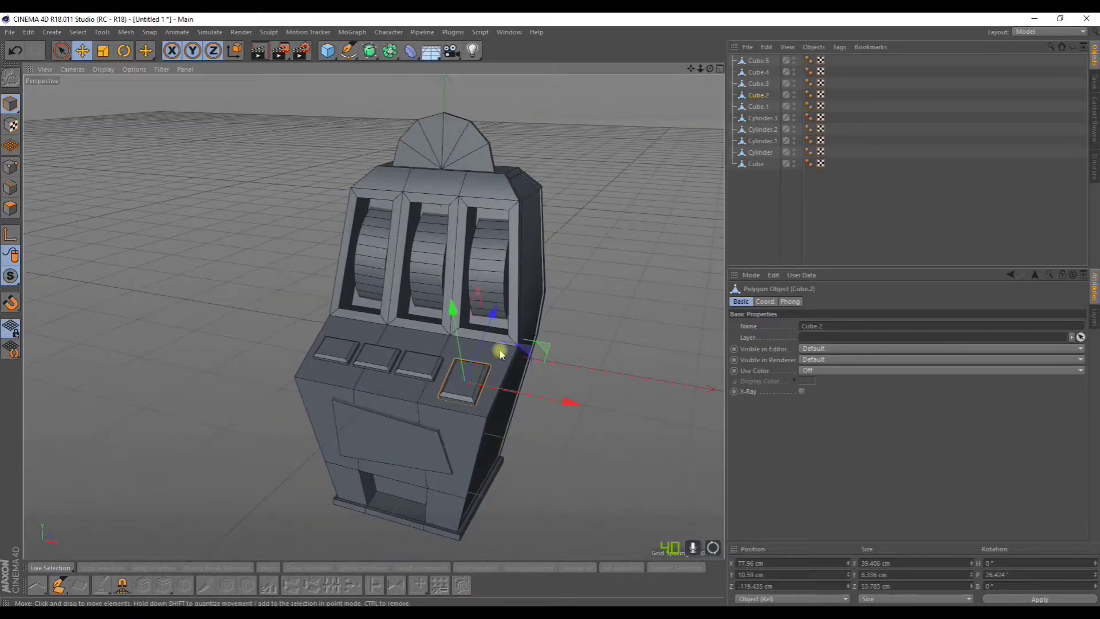
- Add a new cube, reduce its depth to about 93.7 cm, and move it in front of the machine at about Z -272.7 cm
{"action": "scroll", "coordinate": [500, 353], "scroll_direction": "up", "scroll_amount": 5}
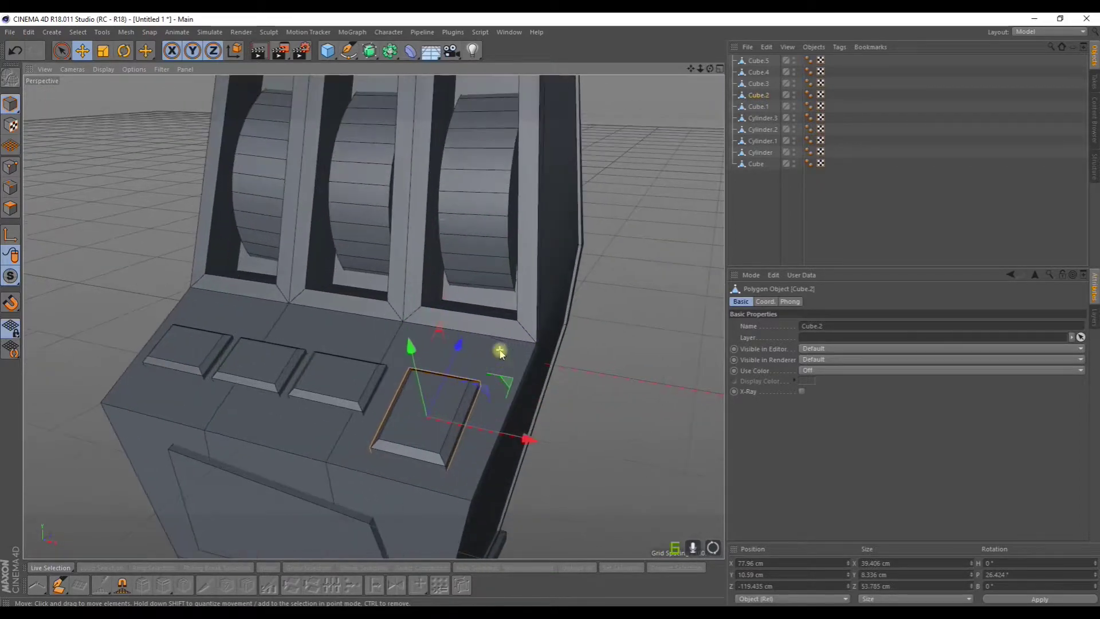
{"action": "left_click", "coordinate": [327, 50]}
{"action": "left_click", "coordinate": [418, 71]}
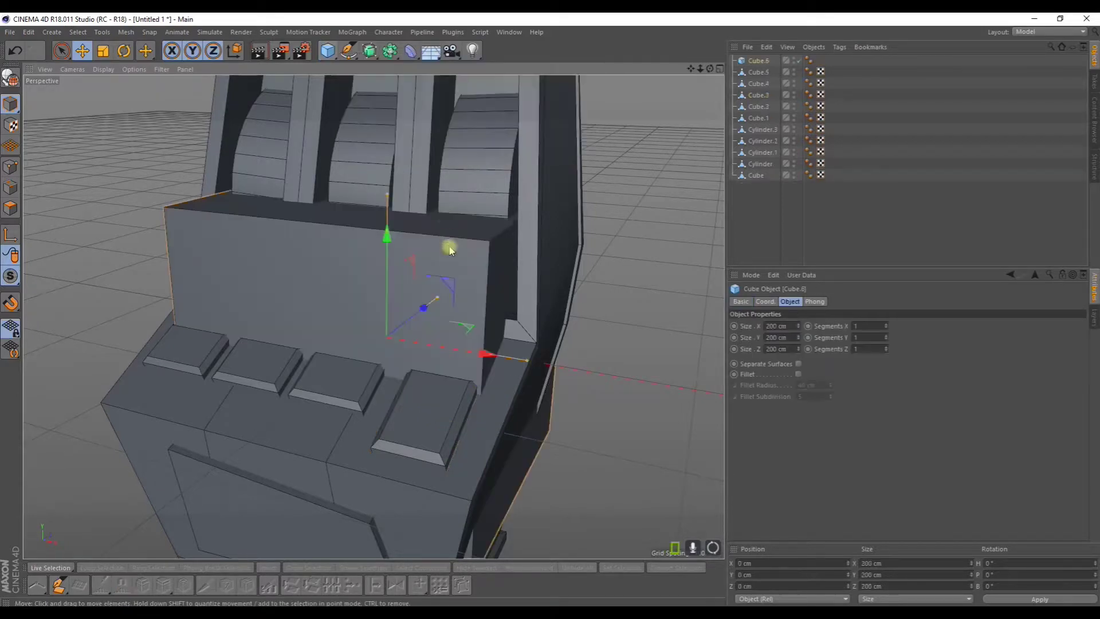
{"action": "scroll", "coordinate": [471, 278], "scroll_direction": "down", "scroll_amount": 5}
{"action": "left_click_drag", "start_coordinate": [480, 327], "coordinate": [442, 337], "text": "alt"}
{"action": "scroll", "coordinate": [477, 296], "scroll_direction": "up", "scroll_amount": 2}
{"action": "left_click_drag", "start_coordinate": [473, 260], "coordinate": [347, 313]}
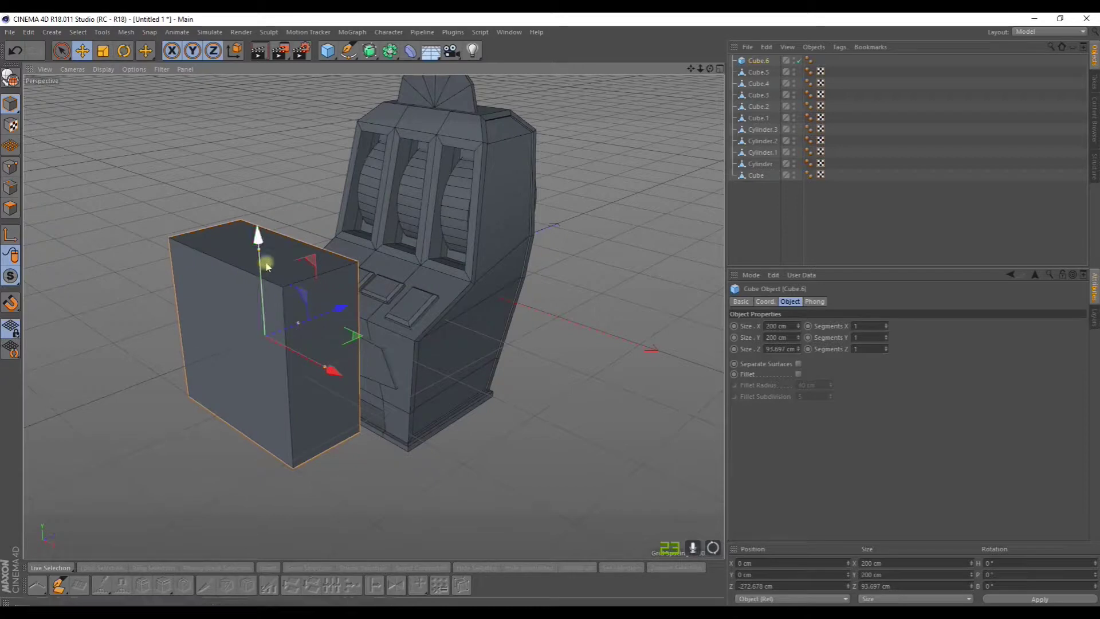
- Make the new cube editable and scale it down to a thin plate about 43.2 x 43.2 x 4.8 cm
{"action": "key", "text": "c"}
{"action": "left_click", "coordinate": [102, 52]}
{"action": "left_click_drag", "start_coordinate": [109, 212], "coordinate": [10, 216]}
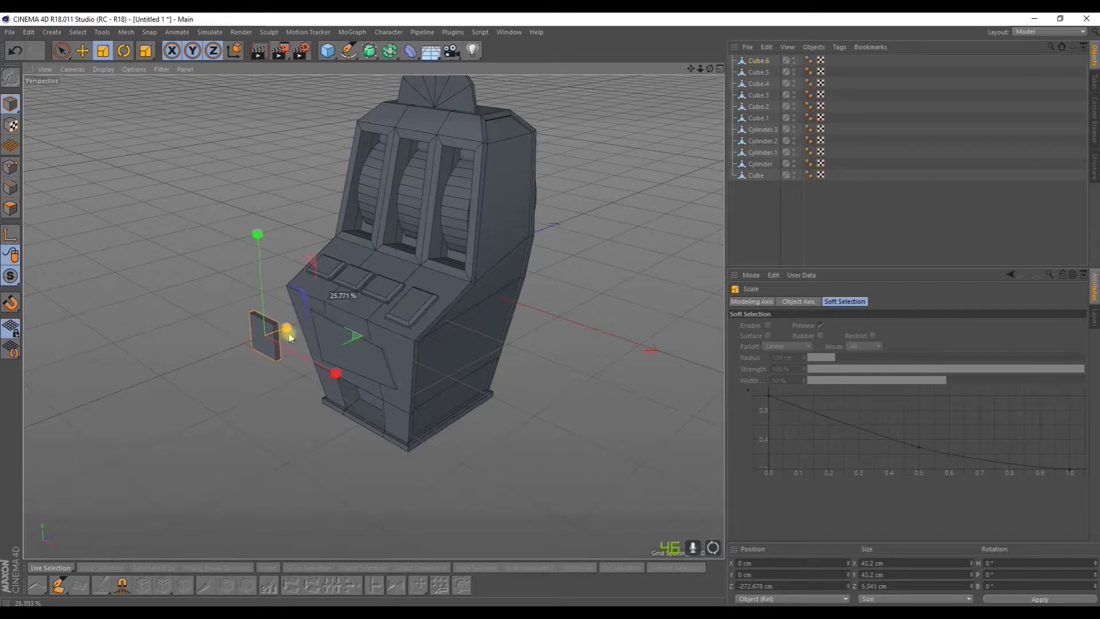
- Position the thin plate so it intersects the console behind the large button, at about X 77.7, Y 25.3, Z -83.5 cm
{"action": "left_click", "coordinate": [82, 51]}
{"action": "left_click_drag", "start_coordinate": [338, 308], "coordinate": [465, 296]}
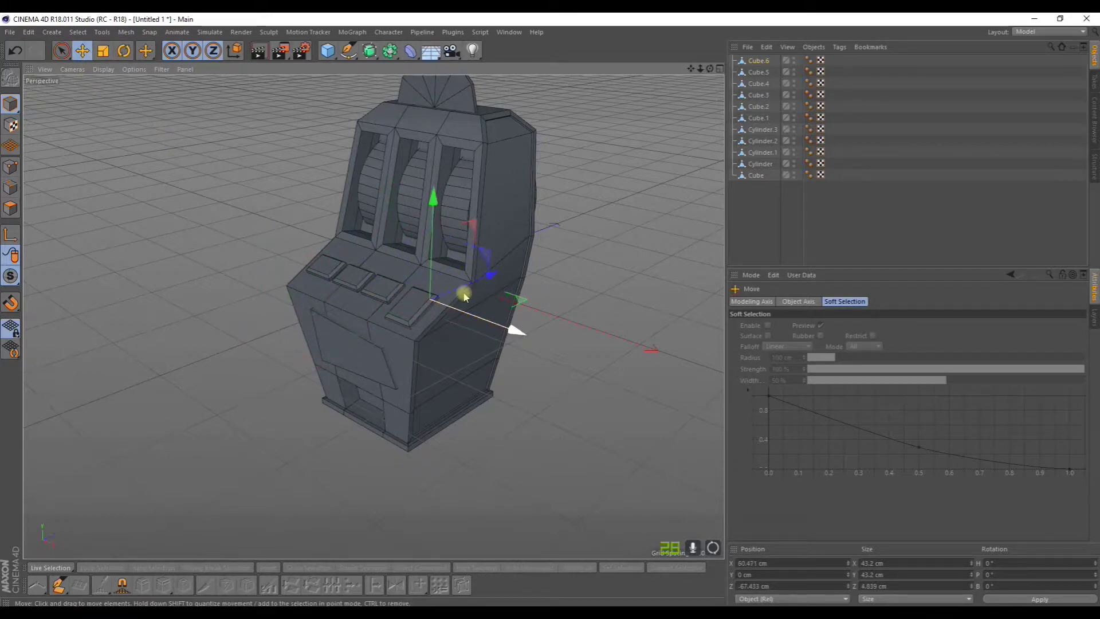
{"action": "left_click_drag", "start_coordinate": [432, 197], "coordinate": [426, 179]}
{"action": "left_click_drag", "start_coordinate": [513, 310], "coordinate": [492, 285]}
{"action": "scroll", "coordinate": [497, 287], "scroll_direction": "up", "scroll_amount": 3}
{"action": "scroll", "coordinate": [425, 366], "scroll_direction": "up", "scroll_amount": 3}
{"action": "left_click_drag", "start_coordinate": [398, 366], "coordinate": [503, 362], "text": "alt"}
{"action": "left_click_drag", "start_coordinate": [526, 311], "coordinate": [379, 279]}
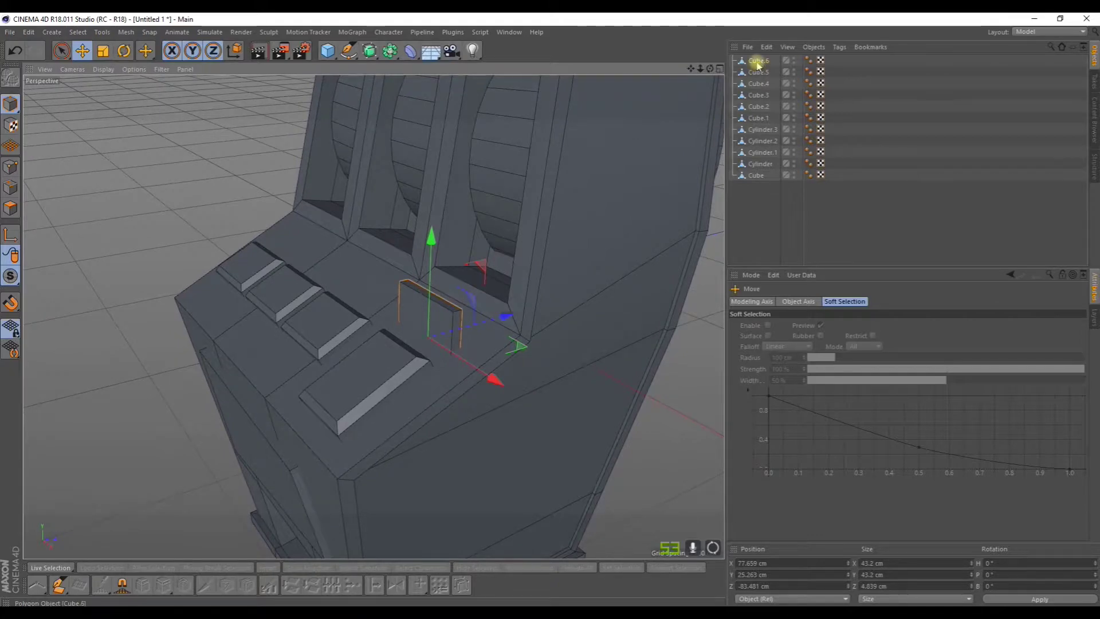
- Create a Boole object holding the cabinet first and the thin plate second, cutting a slot into the console
{"action": "left_click", "coordinate": [756, 175]}
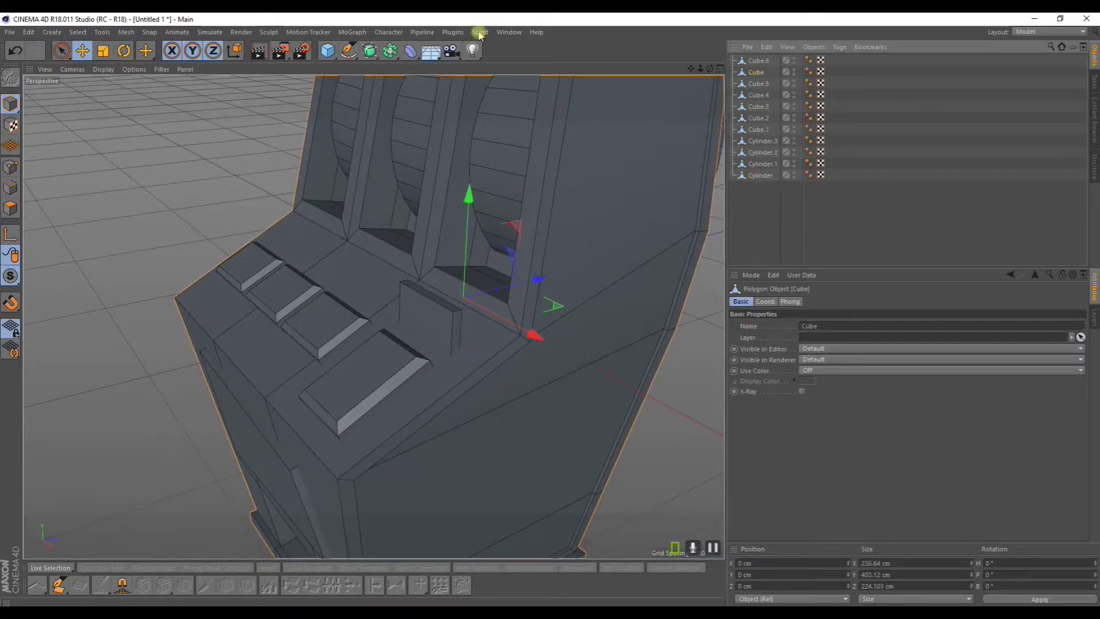
{"action": "left_click", "coordinate": [388, 53]}
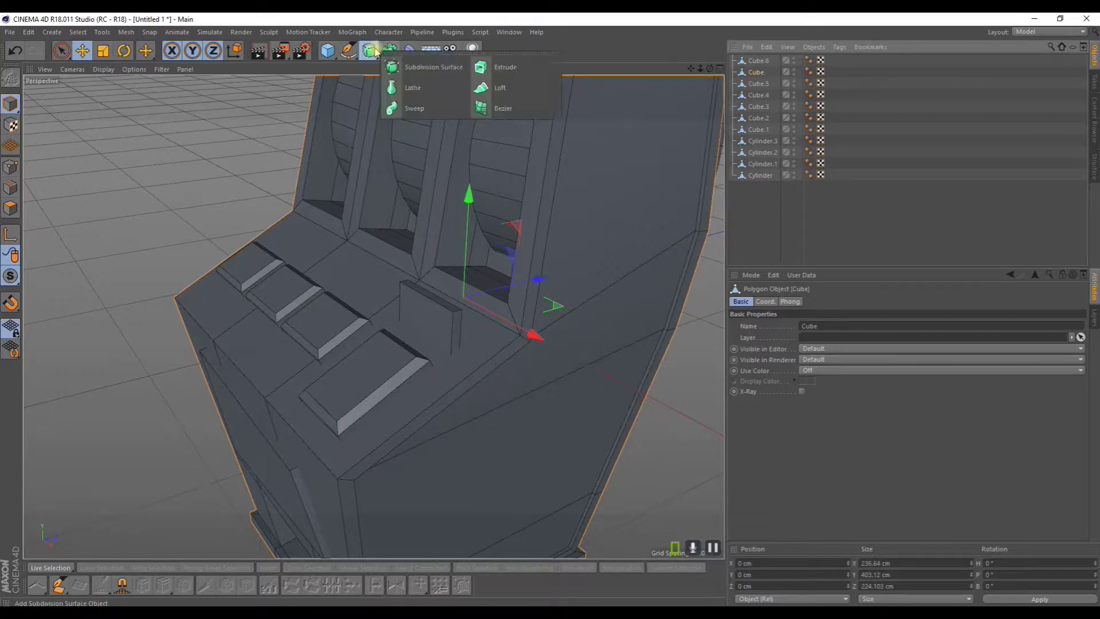
{"action": "left_click", "coordinate": [389, 51]}
{"action": "left_click", "coordinate": [590, 73]}
{"action": "left_click", "coordinate": [758, 72]}
{"action": "left_click", "coordinate": [758, 84], "text": "ctrl"}
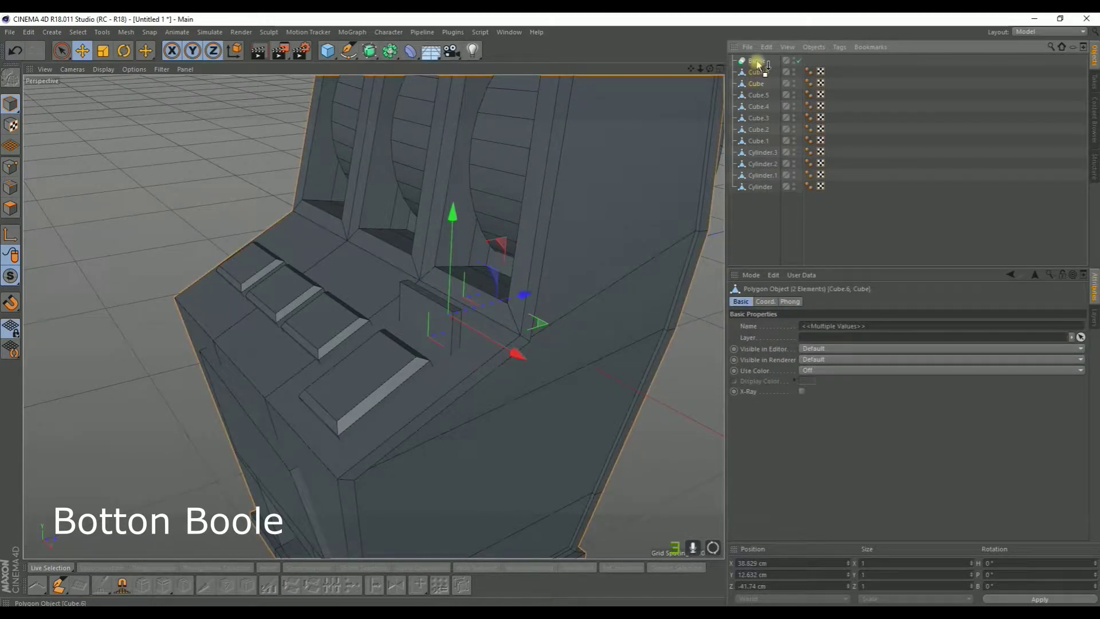
{"action": "left_click_drag", "start_coordinate": [761, 85], "coordinate": [763, 67]}
{"action": "scroll", "coordinate": [449, 273], "scroll_direction": "down", "scroll_amount": 3}
{"action": "left_click_drag", "start_coordinate": [401, 327], "coordinate": [475, 285], "text": "alt"}
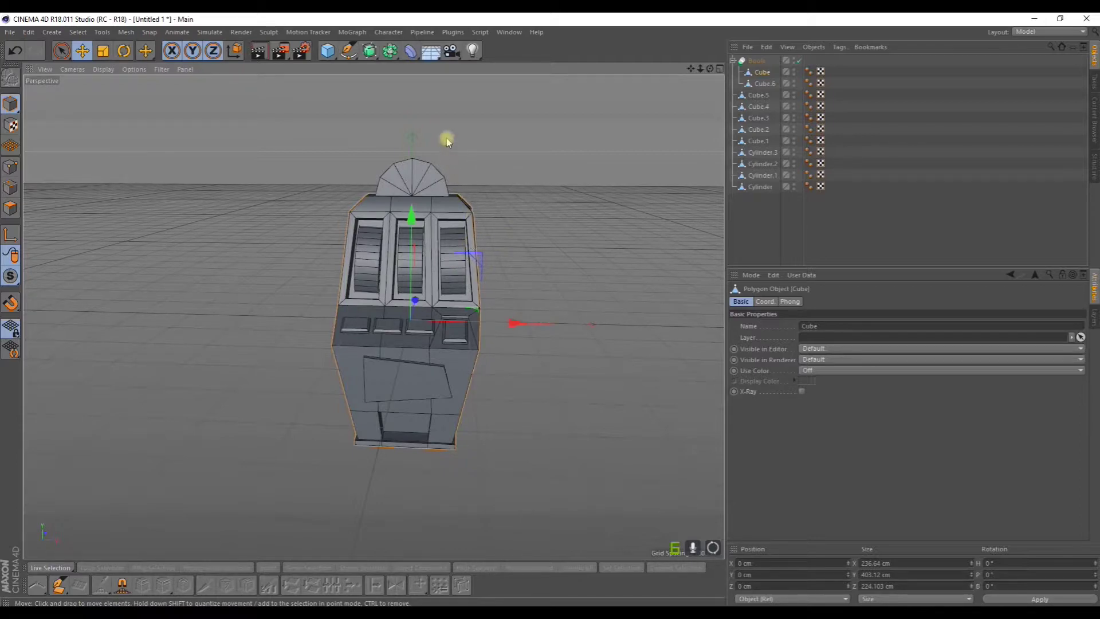
- Inset the front face of the irregular front panel by 4.8 cm with Extrude Inner
{"action": "right_click_drag", "start_coordinate": [379, 208], "coordinate": [354, 336], "text": "alt"}
{"action": "left_click_drag", "start_coordinate": [359, 356], "coordinate": [304, 367], "text": "alt"}
{"action": "right_click_drag", "start_coordinate": [303, 367], "coordinate": [421, 376], "text": "alt"}
{"action": "left_click", "coordinate": [758, 140]}
{"action": "left_click", "coordinate": [10, 209]}
{"action": "left_click", "coordinate": [427, 373]}
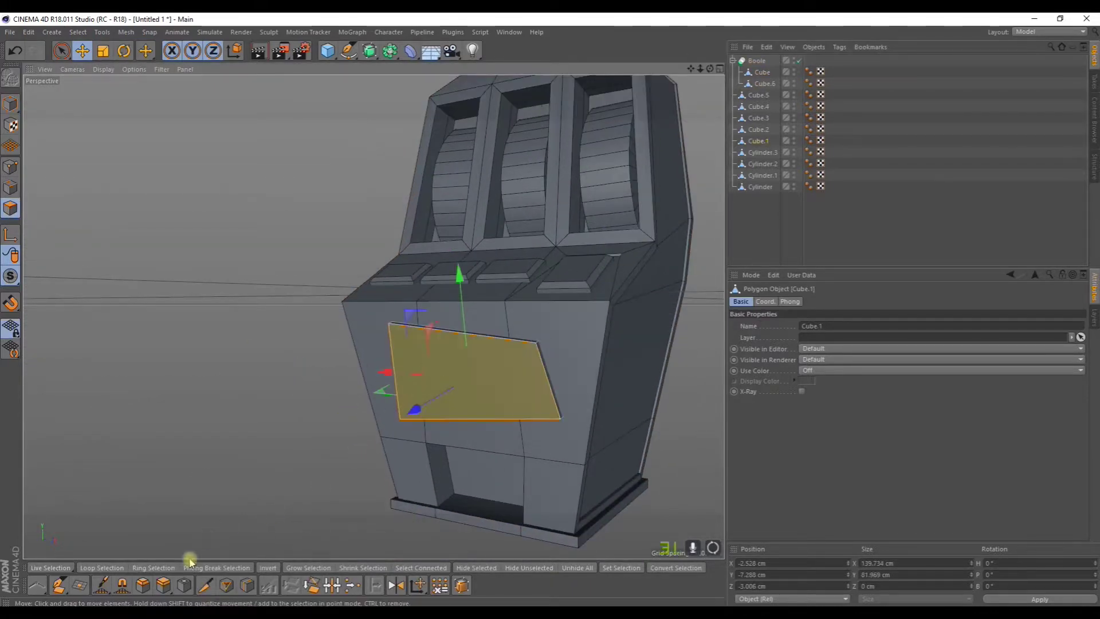
{"action": "left_click", "coordinate": [184, 585]}
{"action": "scroll", "coordinate": [410, 450], "scroll_direction": "up", "scroll_amount": 3}
{"action": "left_click_drag", "start_coordinate": [410, 449], "coordinate": [438, 450]}
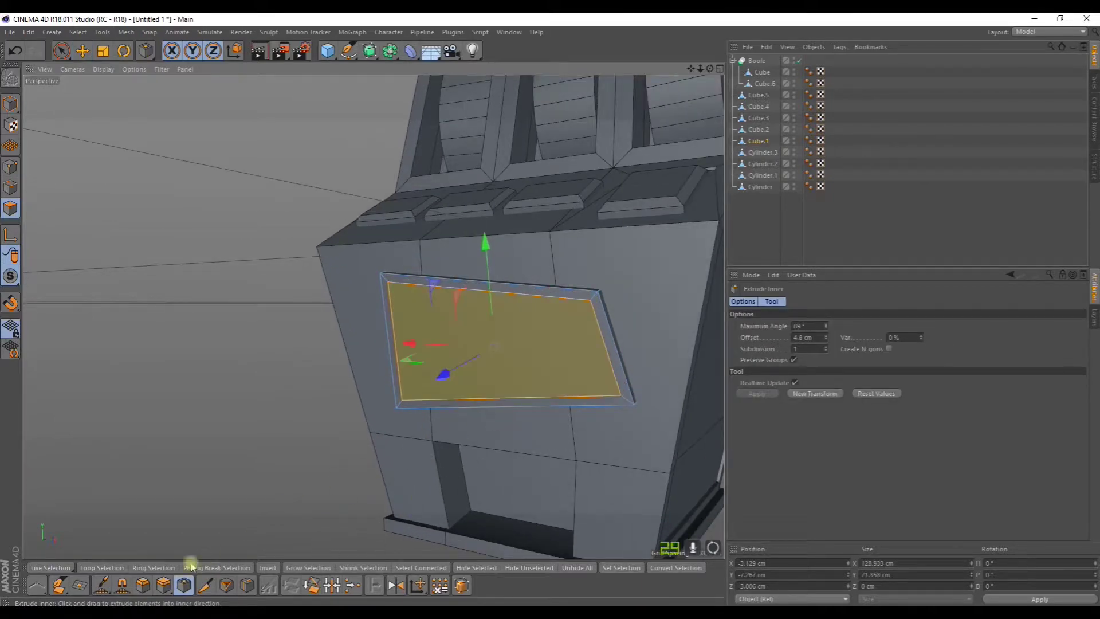
- Extrude the panel's inset face inward with an offset of -2.2 cm
{"action": "left_click", "coordinate": [163, 585]}
{"action": "left_click_drag", "start_coordinate": [241, 432], "coordinate": [520, 295], "text": "alt"}
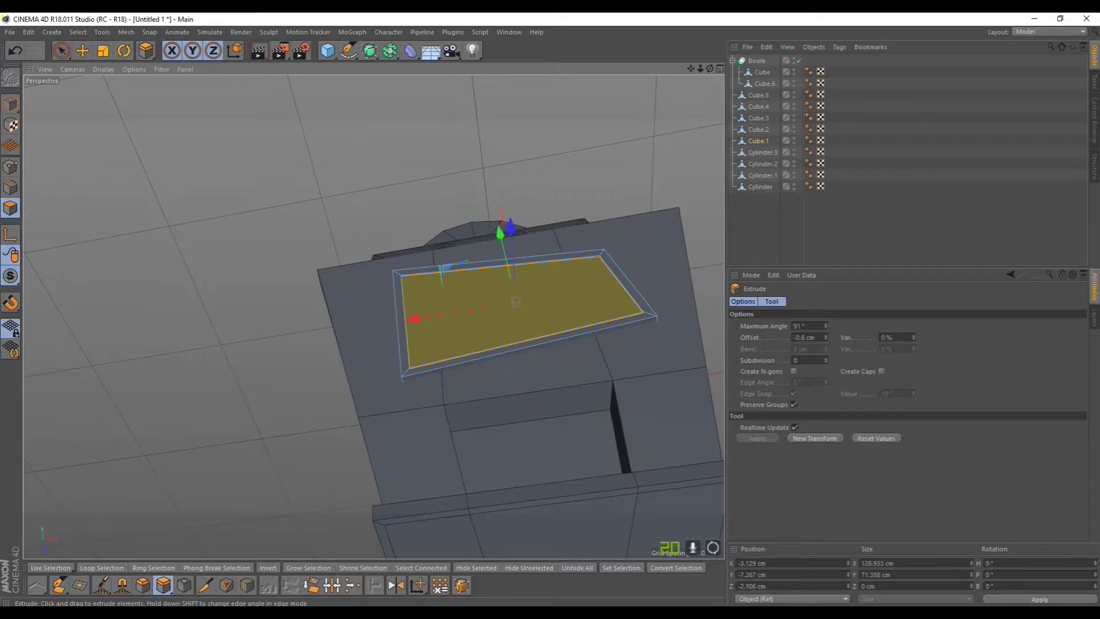
{"action": "left_click_drag", "start_coordinate": [594, 240], "coordinate": [565, 317], "text": "alt"}
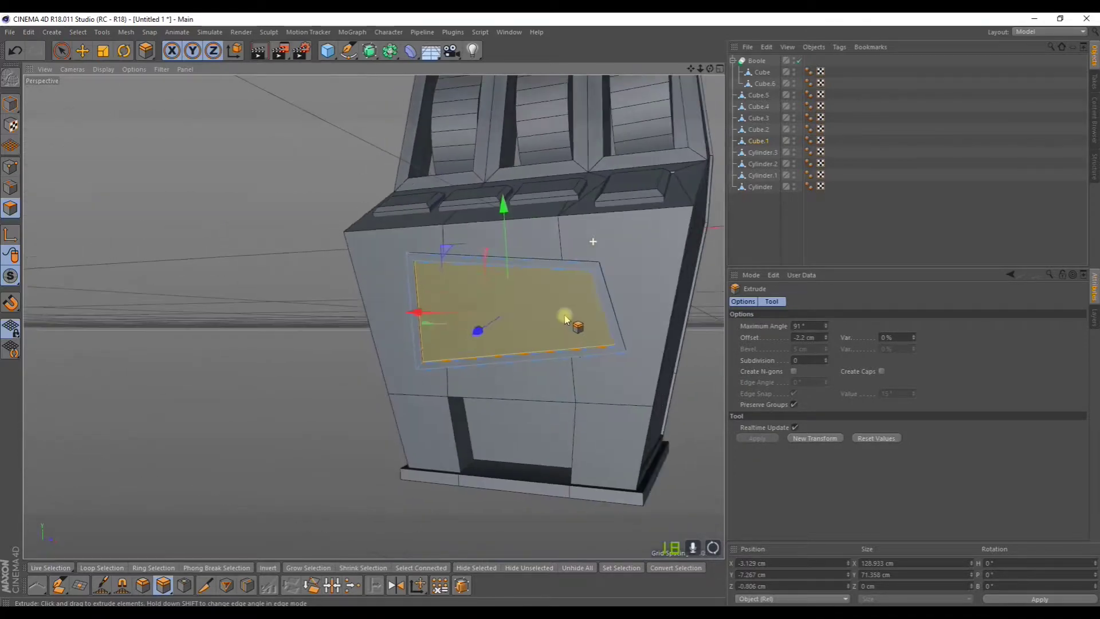
- Examine the whole machine and the half-disc sign on top of it
{"action": "scroll", "coordinate": [566, 315], "scroll_direction": "down", "scroll_amount": 5}
{"action": "left_click_drag", "start_coordinate": [619, 259], "coordinate": [599, 279], "text": "alt"}
{"action": "middle_click_drag", "start_coordinate": [599, 280], "coordinate": [525, 280], "text": "alt"}
{"action": "left_click_drag", "start_coordinate": [525, 280], "coordinate": [525, 287], "text": "alt"}
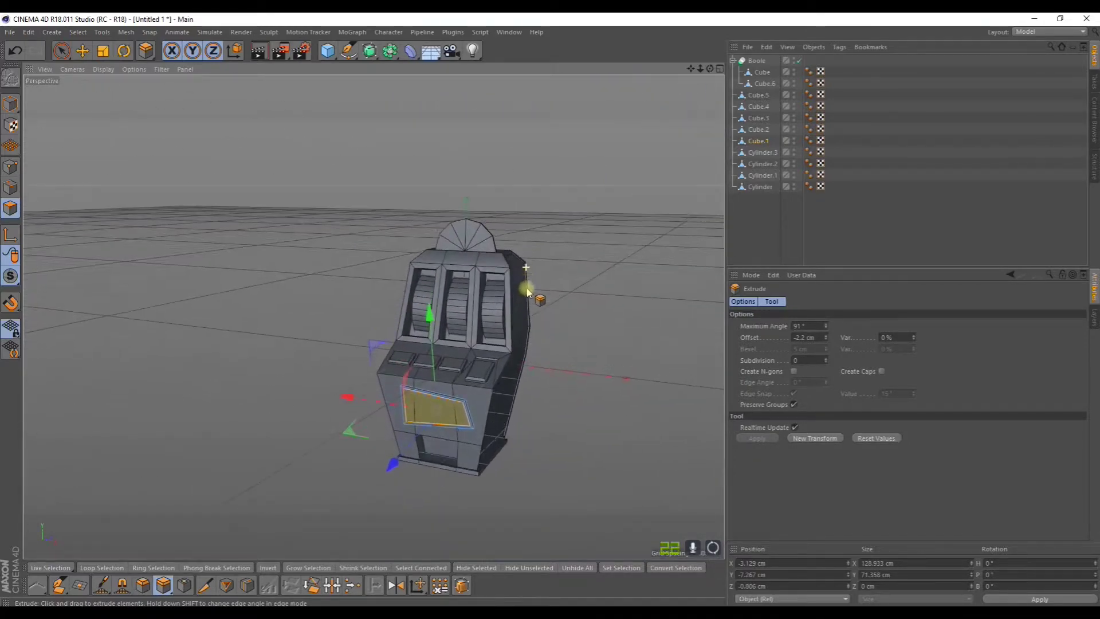
{"action": "middle_click_drag", "start_coordinate": [525, 287], "coordinate": [528, 283], "text": "alt"}
{"action": "scroll", "coordinate": [452, 325], "scroll_direction": "up", "scroll_amount": 4}
{"action": "left_click_drag", "start_coordinate": [452, 325], "coordinate": [169, 133], "text": "alt"}
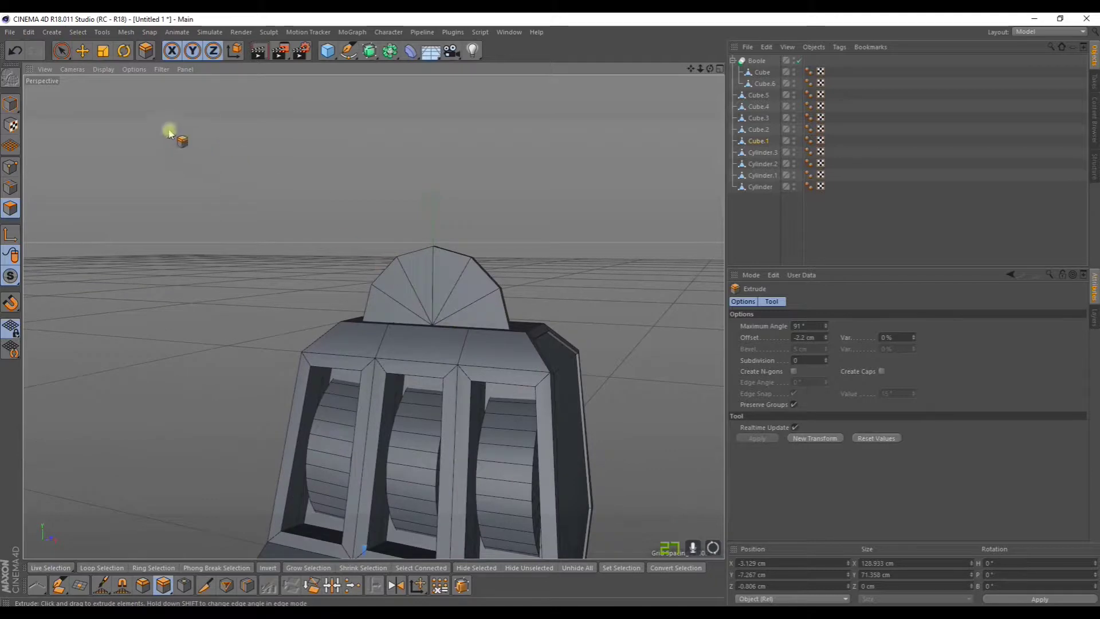
- Select the polygons of the half-disc sign's face on top of the machine with Live Selection
{"action": "left_click", "coordinate": [62, 50]}
{"action": "scroll", "coordinate": [324, 270], "scroll_direction": "up", "scroll_amount": 3}
{"action": "left_click", "coordinate": [761, 153]}
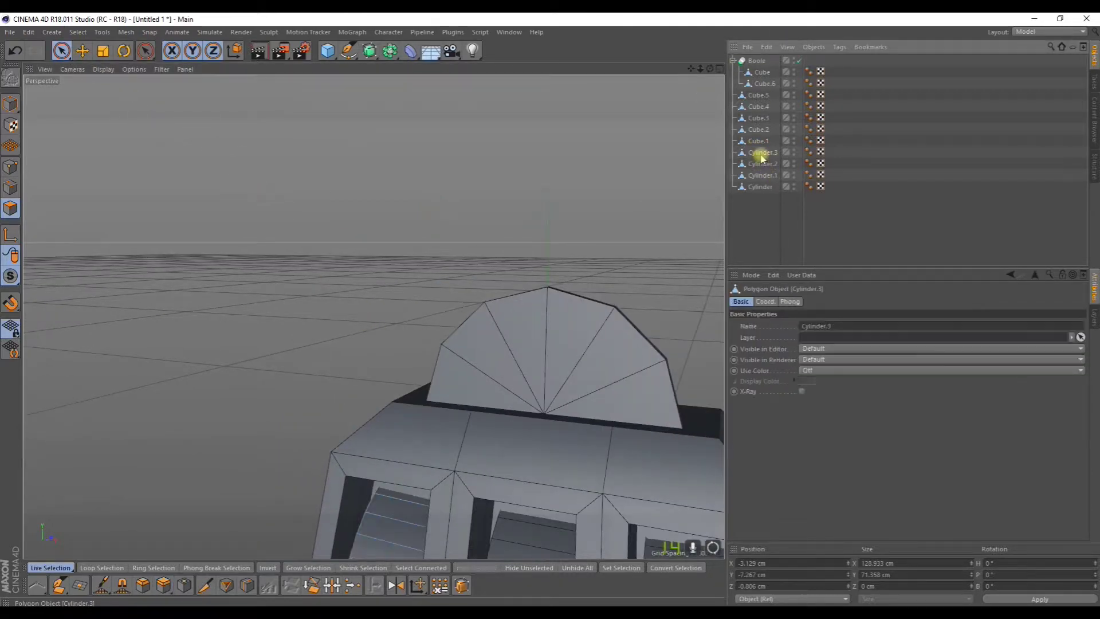
{"action": "left_click", "coordinate": [764, 176]}
{"action": "left_click", "coordinate": [764, 187]}
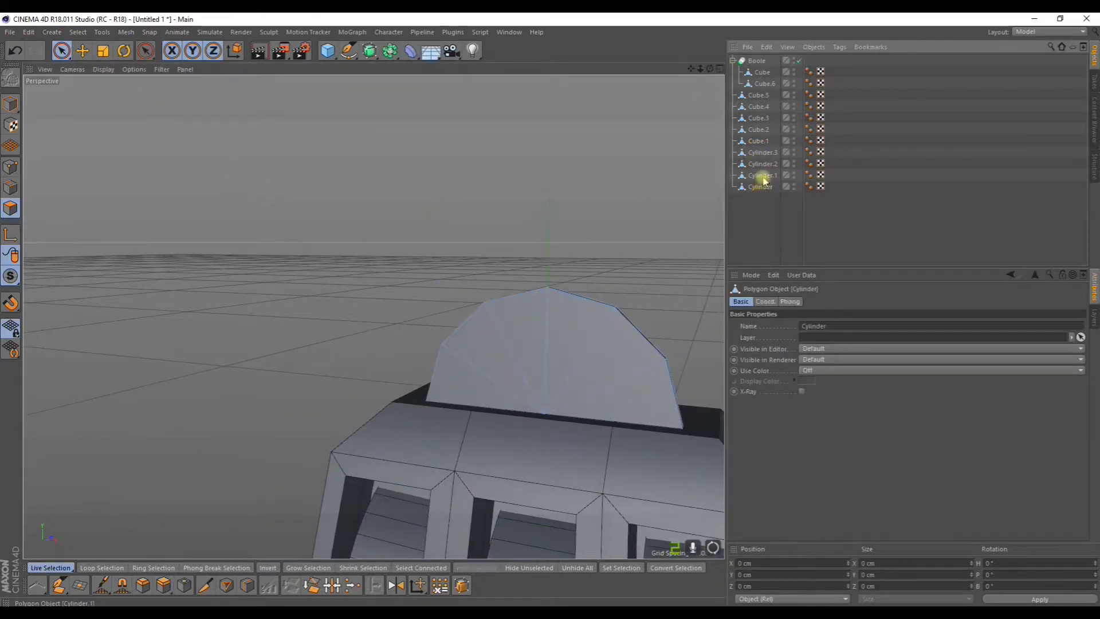
{"action": "left_click_drag", "start_coordinate": [479, 396], "coordinate": [498, 372]}
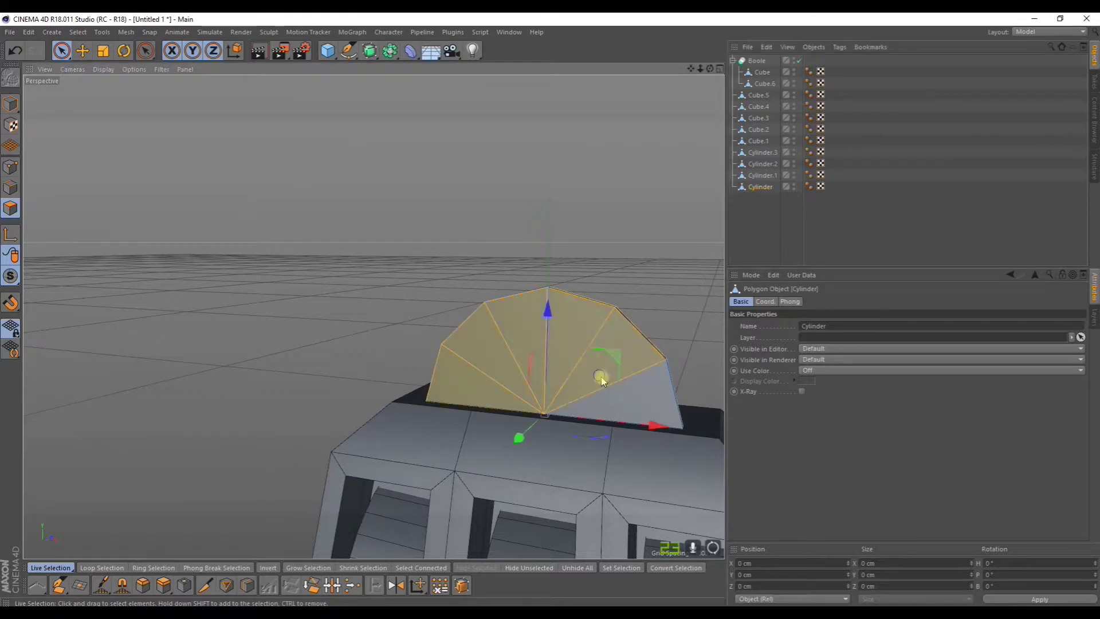
{"action": "scroll", "coordinate": [558, 398], "scroll_direction": "up", "scroll_amount": 1}
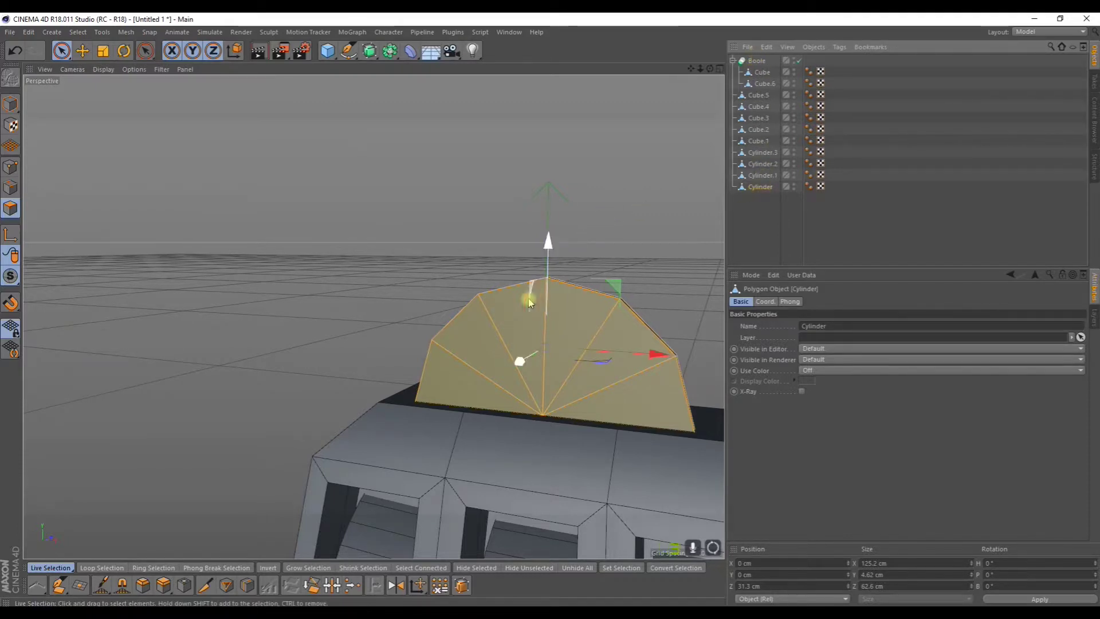
{"action": "scroll", "coordinate": [528, 304], "scroll_direction": "down", "scroll_amount": 3}
{"action": "scroll", "coordinate": [492, 424], "scroll_direction": "up", "scroll_amount": 7}
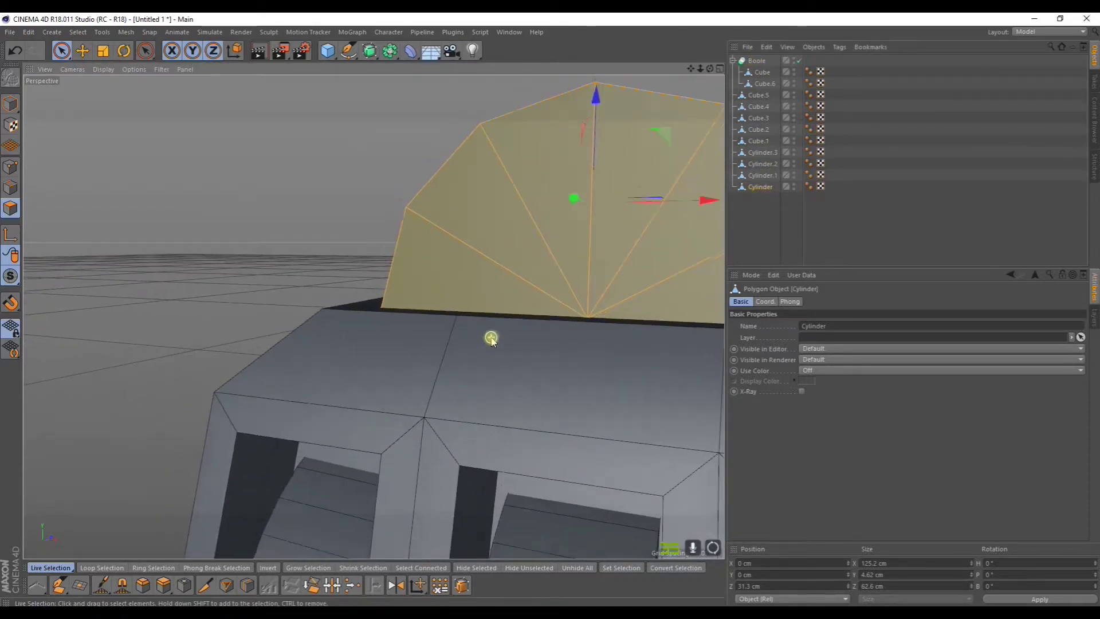
{"action": "scroll", "coordinate": [487, 336], "scroll_direction": "down", "scroll_amount": 3}
{"action": "scroll", "coordinate": [539, 377], "scroll_direction": "up", "scroll_amount": 5}
{"action": "left_click_drag", "start_coordinate": [540, 378], "coordinate": [348, 346], "text": "alt"}
{"action": "left_click_drag", "start_coordinate": [490, 367], "coordinate": [539, 350], "text": "alt"}
{"action": "mouse_move", "coordinate": [582, 277]}
{"action": "left_mouse_down"}
{"action": "mouse_move", "coordinate": [642, 270]}
{"action": "mouse_move", "coordinate": [671, 211]}
{"action": "left_mouse_up"}
{"action": "key", "text": "s"}
{"action": "left_click_drag", "start_coordinate": [572, 253], "coordinate": [494, 403], "text": "alt"}
{"action": "scroll", "coordinate": [398, 285], "scroll_direction": "down", "scroll_amount": 5}
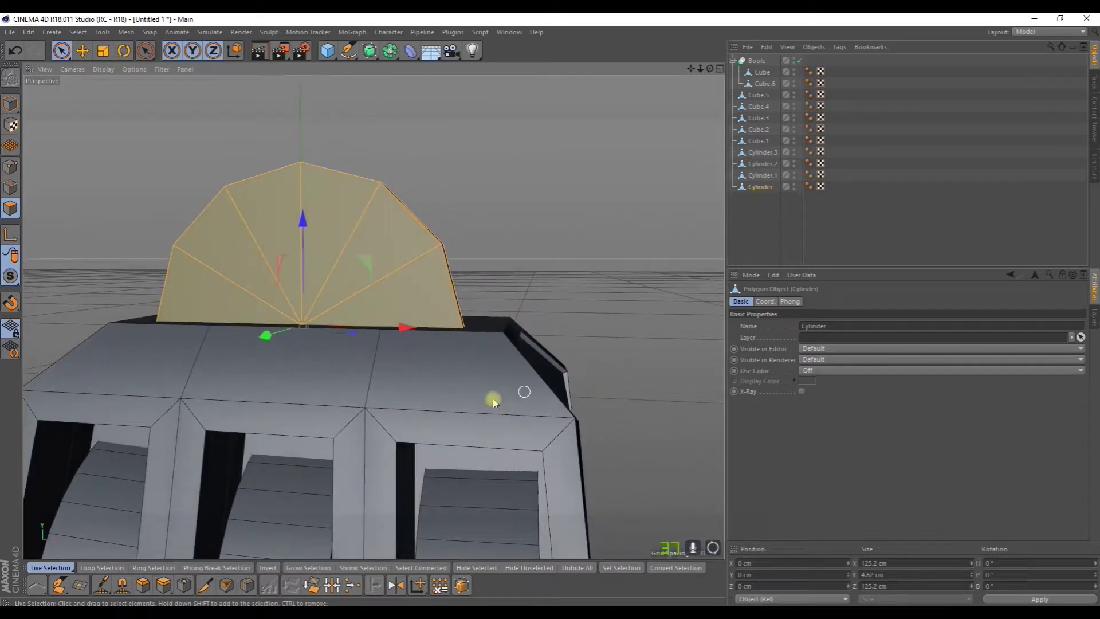
- Try to inset the sign's selected faces by 5.2 cm with Extrude Inner and extrude them inward by -1.5 cm
{"action": "left_click", "coordinate": [186, 586]}
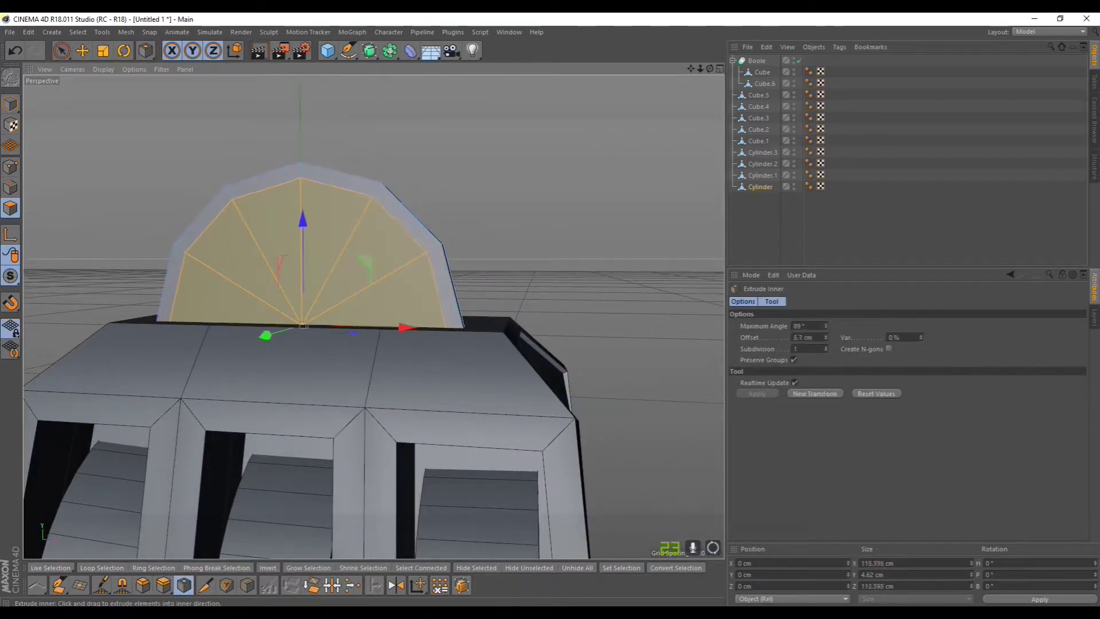
{"action": "left_click_drag", "start_coordinate": [367, 258], "coordinate": [370, 258]}
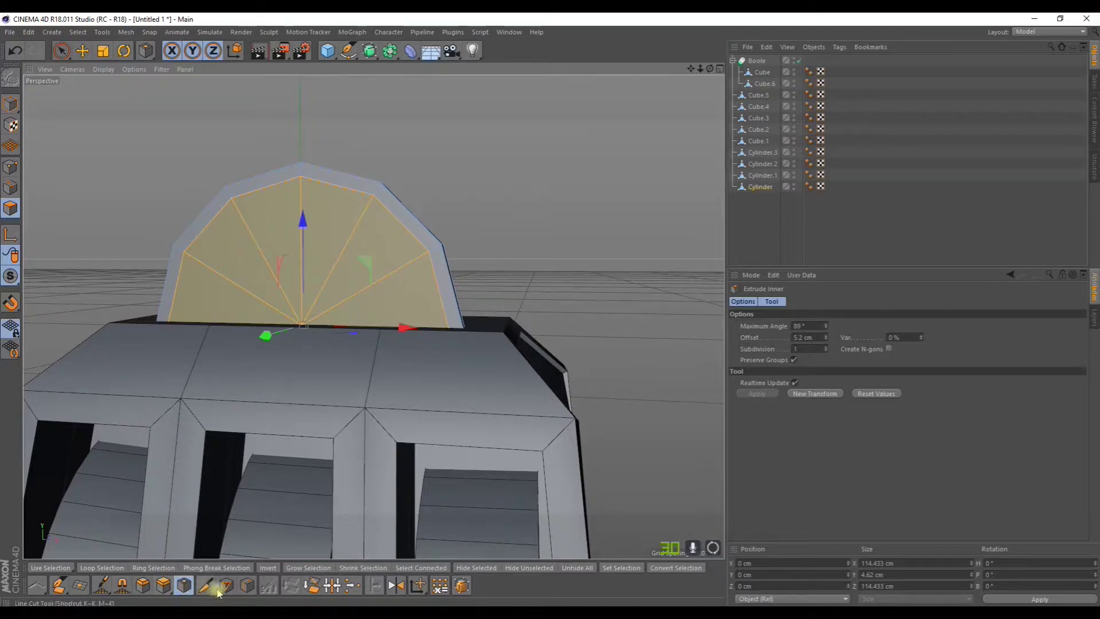
{"action": "left_click", "coordinate": [164, 585]}
{"action": "left_click_drag", "start_coordinate": [270, 380], "coordinate": [278, 336], "text": "alt"}
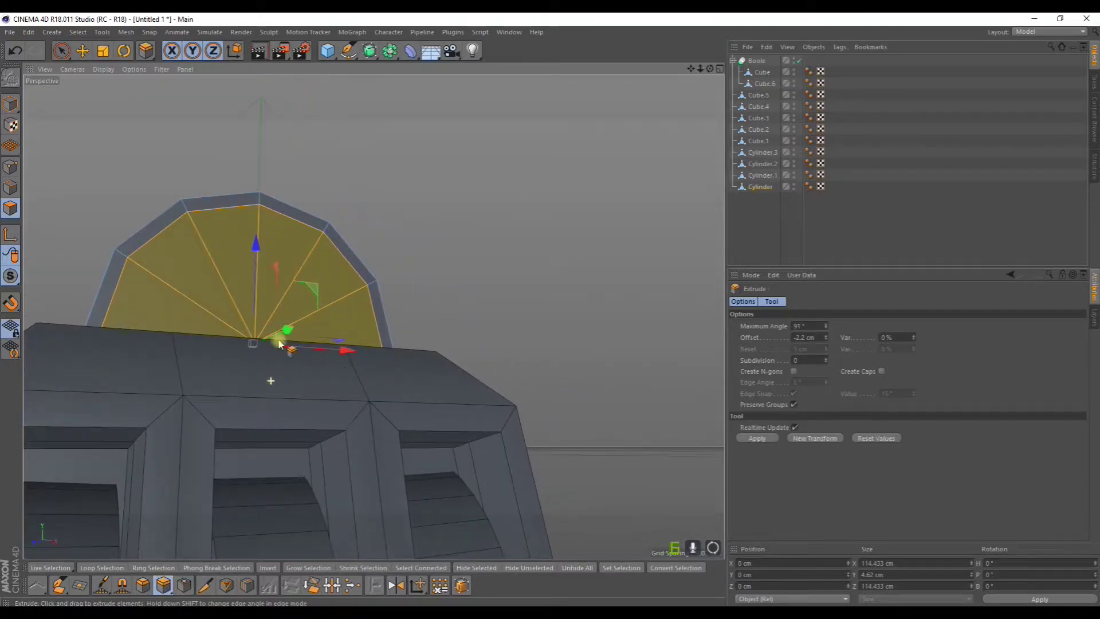
{"action": "left_click_drag", "start_coordinate": [204, 289], "coordinate": [186, 290]}
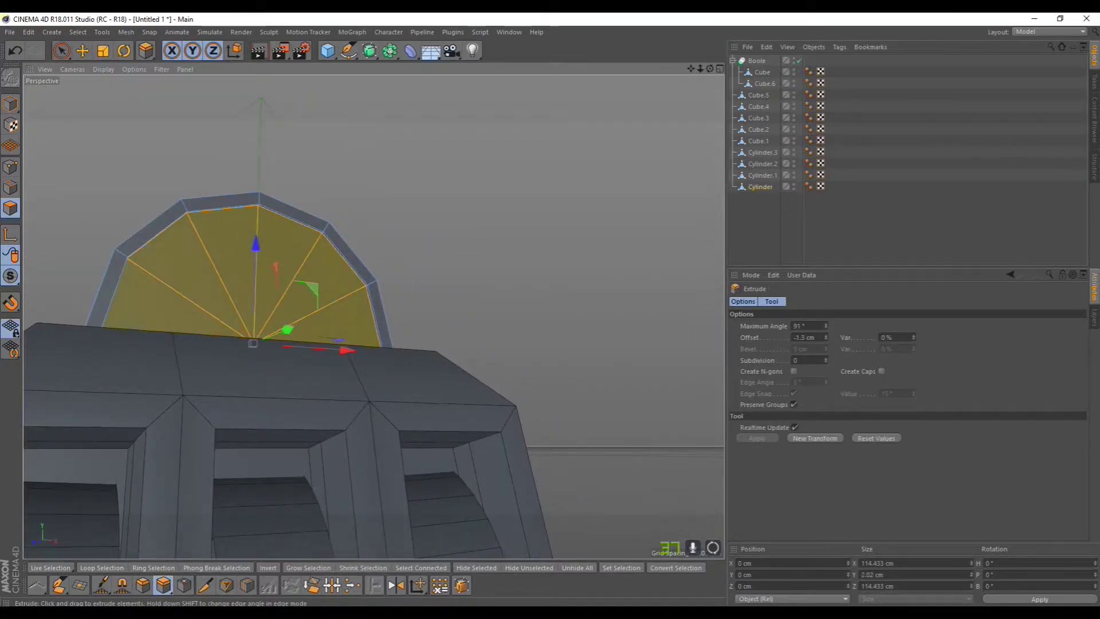
{"action": "left_click_drag", "start_coordinate": [203, 284], "coordinate": [115, 287], "text": "alt"}
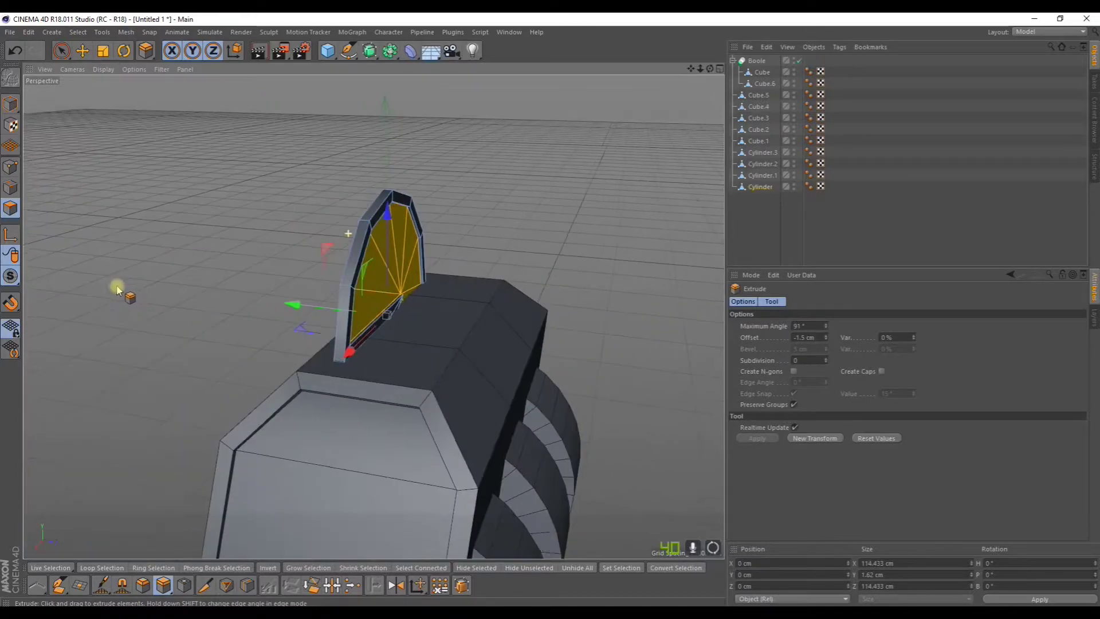
{"action": "left_click_drag", "start_coordinate": [271, 296], "coordinate": [179, 73], "text": "alt"}
- Reduce the selection to the inset faces on the front of the half-disc sign
{"action": "left_click", "coordinate": [62, 51]}
{"action": "left_click", "coordinate": [843, 349]}
{"action": "mouse_move", "coordinate": [630, 367]}
{"action": "left_mouse_down", "text": "ctrl"}
{"action": "mouse_move", "coordinate": [540, 373]}
{"action": "mouse_move", "coordinate": [577, 265]}
{"action": "mouse_move", "coordinate": [614, 310]}
{"action": "left_mouse_up", "text": "ctrl"}
{"action": "left_click_drag", "start_coordinate": [581, 347], "coordinate": [575, 341], "text": "ctrl"}
{"action": "mouse_move", "coordinate": [527, 297]}
{"action": "left_mouse_down", "text": "alt"}
{"action": "mouse_move", "coordinate": [597, 293]}
{"action": "mouse_move", "coordinate": [526, 259]}
{"action": "mouse_move", "coordinate": [484, 211]}
{"action": "mouse_move", "coordinate": [435, 200]}
{"action": "mouse_move", "coordinate": [487, 223]}
{"action": "left_mouse_up", "text": "alt"}
{"action": "left_click_drag", "start_coordinate": [374, 317], "coordinate": [499, 337], "text": "alt"}
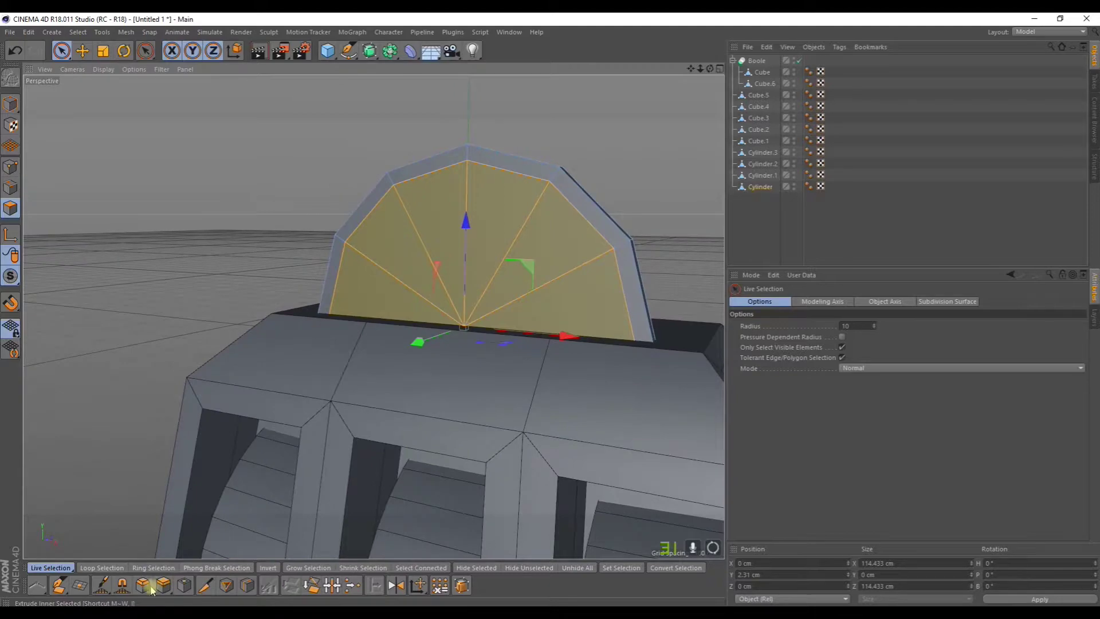
- Try to extrude the sign's inset front faces, and undo back to before the inset
{"action": "left_click", "coordinate": [167, 587]}
{"action": "scroll", "coordinate": [357, 288], "scroll_direction": "up", "scroll_amount": 3}
{"action": "mouse_move", "coordinate": [452, 216]}
{"action": "left_mouse_down"}
{"action": "mouse_move", "coordinate": [322, 207]}
{"action": "mouse_move", "coordinate": [294, 225]}
{"action": "mouse_move", "coordinate": [235, 211]}
{"action": "mouse_move", "coordinate": [307, 216]}
{"action": "left_mouse_up"}
{"action": "key", "text": "ctrl+z"}
{"action": "key", "text": "ctrl+z"}
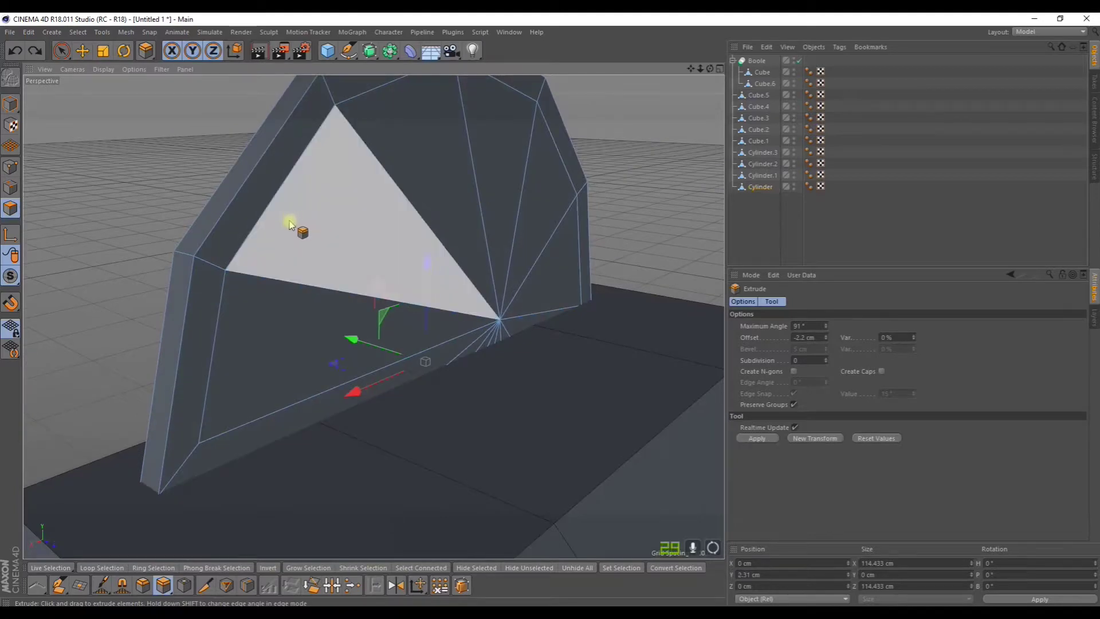
{"action": "scroll", "coordinate": [303, 215], "scroll_direction": "down", "scroll_amount": 3}
{"action": "left_click_drag", "start_coordinate": [278, 232], "coordinate": [131, 128], "text": "alt"}
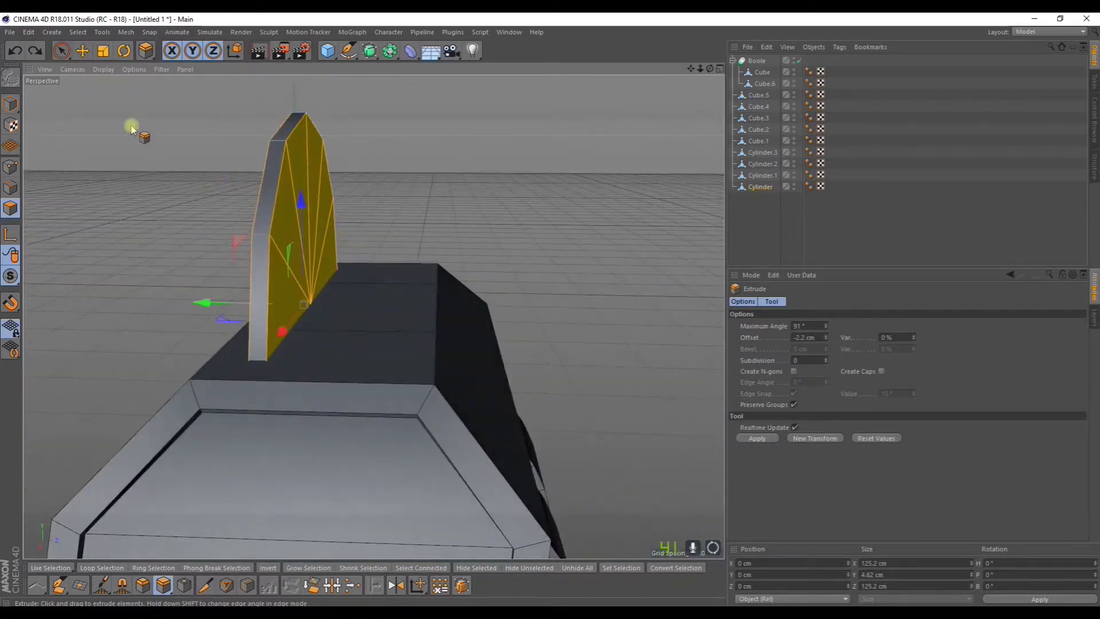
- Deselect the rear and underside polygons of the half-disc sign, keeping only its front faces selected
{"action": "left_click", "coordinate": [61, 50]}
{"action": "mouse_move", "coordinate": [293, 321]}
{"action": "left_mouse_down", "text": "ctrl"}
{"action": "mouse_move", "coordinate": [287, 247]}
{"action": "mouse_move", "coordinate": [336, 229]}
{"action": "left_mouse_up", "text": "ctrl"}
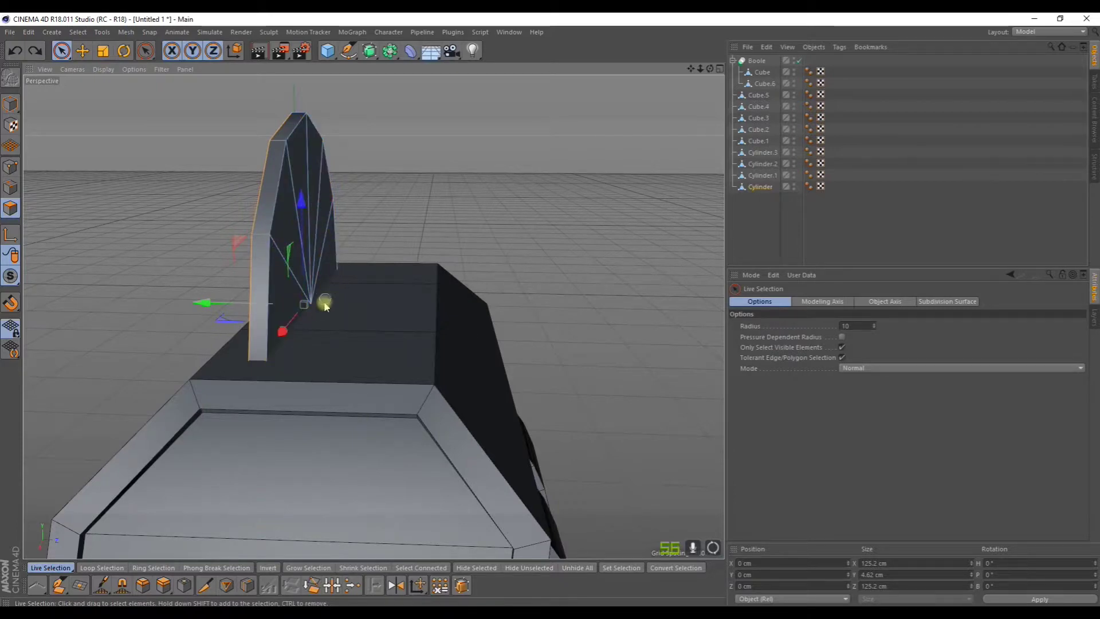
{"action": "scroll", "coordinate": [344, 361], "scroll_direction": "up", "scroll_amount": 4}
{"action": "left_click_drag", "start_coordinate": [308, 349], "coordinate": [305, 58], "text": "alt"}
{"action": "left_click", "coordinate": [304, 539], "text": "ctrl"}
{"action": "left_click", "coordinate": [328, 527], "text": "ctrl"}
{"action": "scroll", "coordinate": [357, 505], "scroll_direction": "down", "scroll_amount": 3}
{"action": "left_click_drag", "start_coordinate": [333, 354], "coordinate": [668, 456], "text": "alt"}
{"action": "scroll", "coordinate": [668, 456], "scroll_direction": "down", "scroll_amount": 3}
{"action": "scroll", "coordinate": [177, 182], "scroll_direction": "down", "scroll_amount": 4}
{"action": "middle_click_drag", "start_coordinate": [197, 191], "coordinate": [352, 336], "text": "alt"}
- Inset the front faces of the half-disc sign with Extrude Inner to form a narrow rim
{"action": "key", "text": "d"}
{"action": "left_click", "coordinate": [182, 588]}
{"action": "scroll", "coordinate": [278, 360], "scroll_direction": "up", "scroll_amount": 3}
{"action": "left_click_drag", "start_coordinate": [277, 360], "coordinate": [401, 302], "text": "alt"}
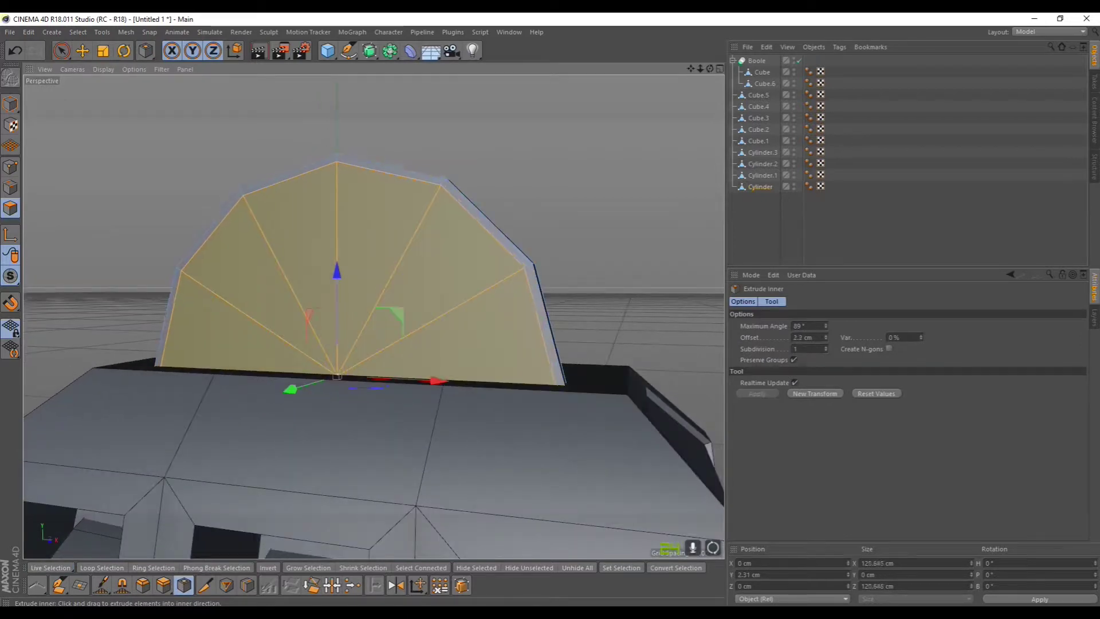
- Extrude the sign's inset front faces inward with an offset of about -1.8 cm
{"action": "left_click", "coordinate": [164, 584]}
{"action": "left_click_drag", "start_coordinate": [214, 449], "coordinate": [269, 343], "text": "alt"}
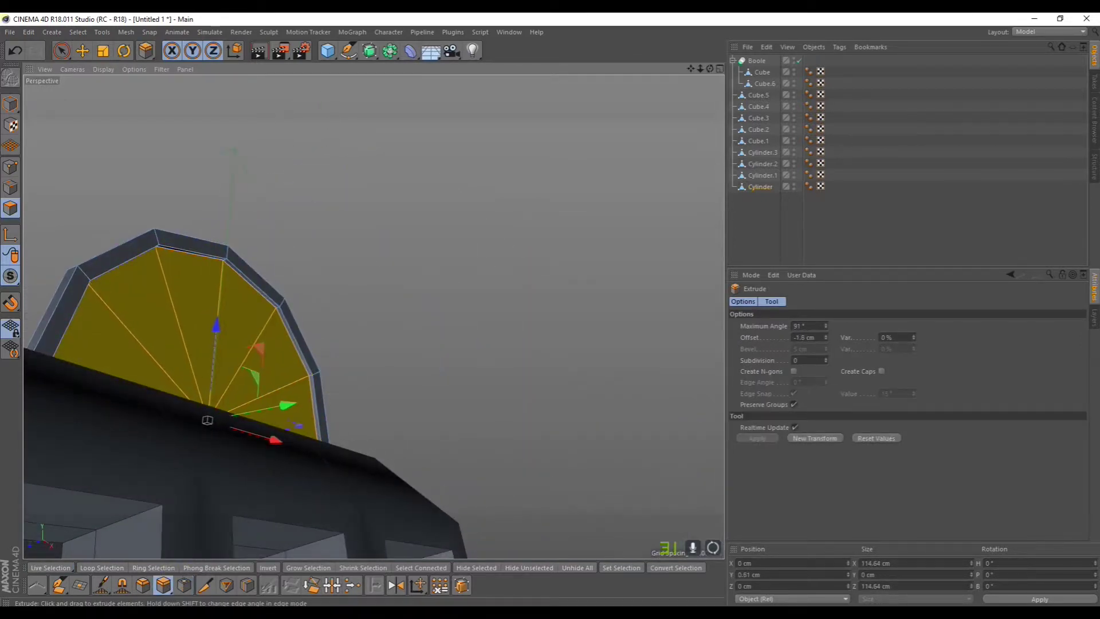
{"action": "left_click_drag", "start_coordinate": [278, 287], "coordinate": [239, 351], "text": "alt"}
{"action": "scroll", "coordinate": [218, 337], "scroll_direction": "down", "scroll_amount": 6}
- Select the polygons covering the rear of the cabinet mesh inside the Boole object
{"action": "left_click", "coordinate": [757, 85]}
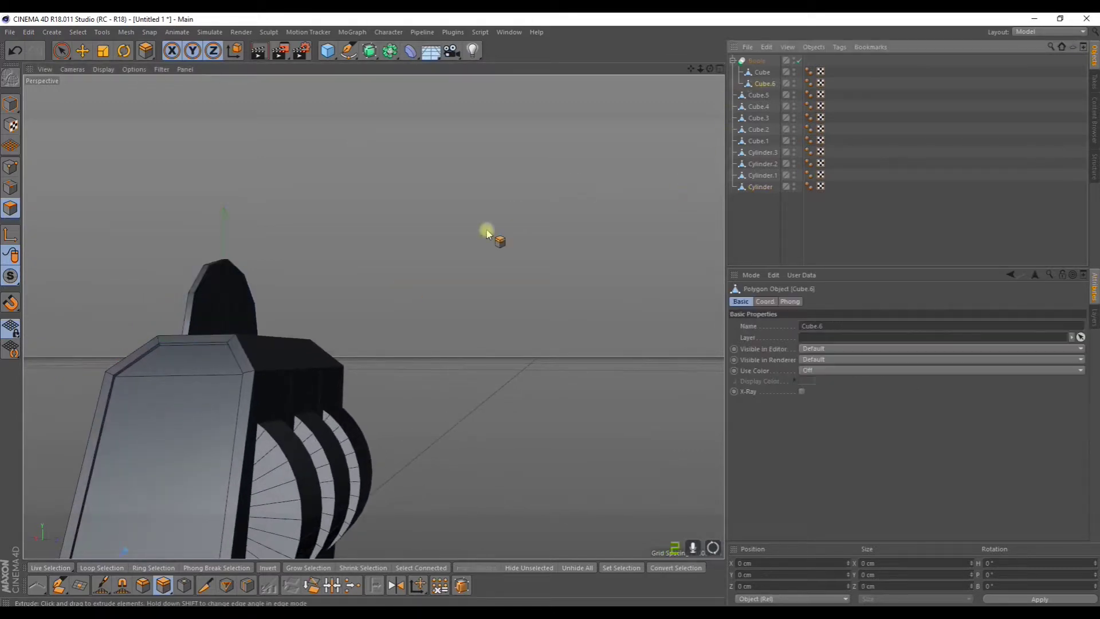
{"action": "left_click", "coordinate": [760, 73]}
{"action": "left_click_drag", "start_coordinate": [369, 385], "coordinate": [234, 292], "text": "alt"}
{"action": "left_click", "coordinate": [233, 292], "text": "shift"}
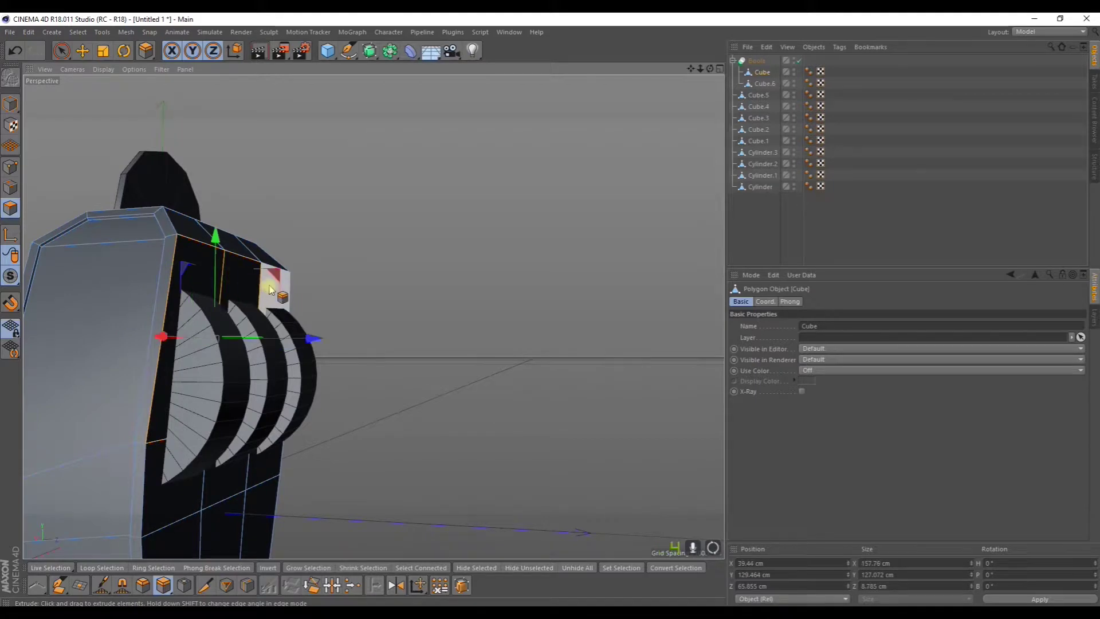
{"action": "key", "text": "ctrl+z"}
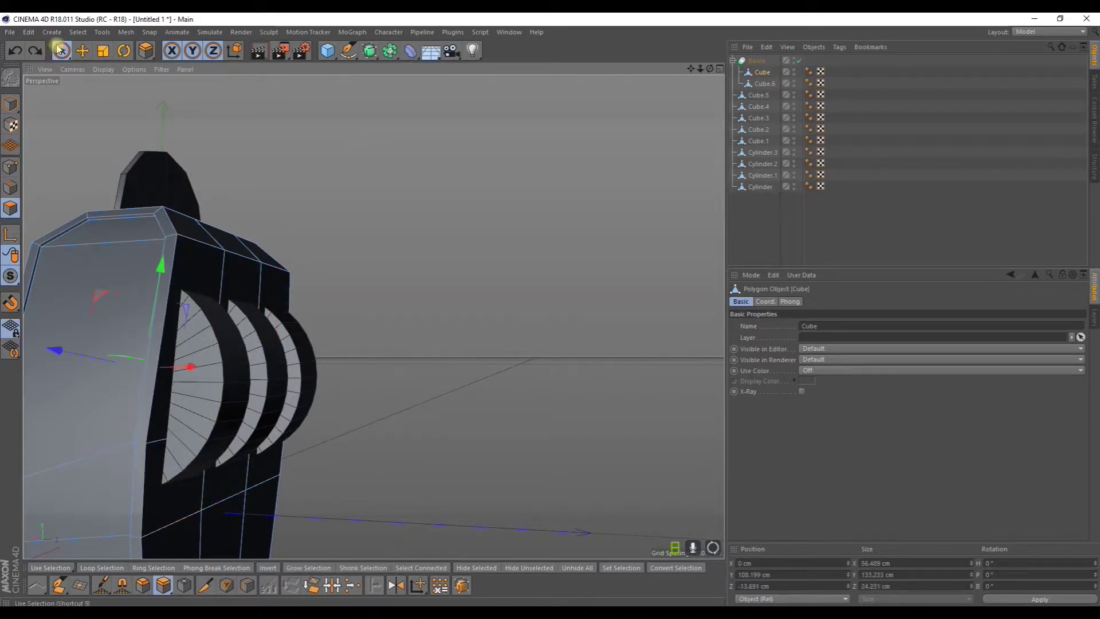
{"action": "left_click", "coordinate": [60, 50]}
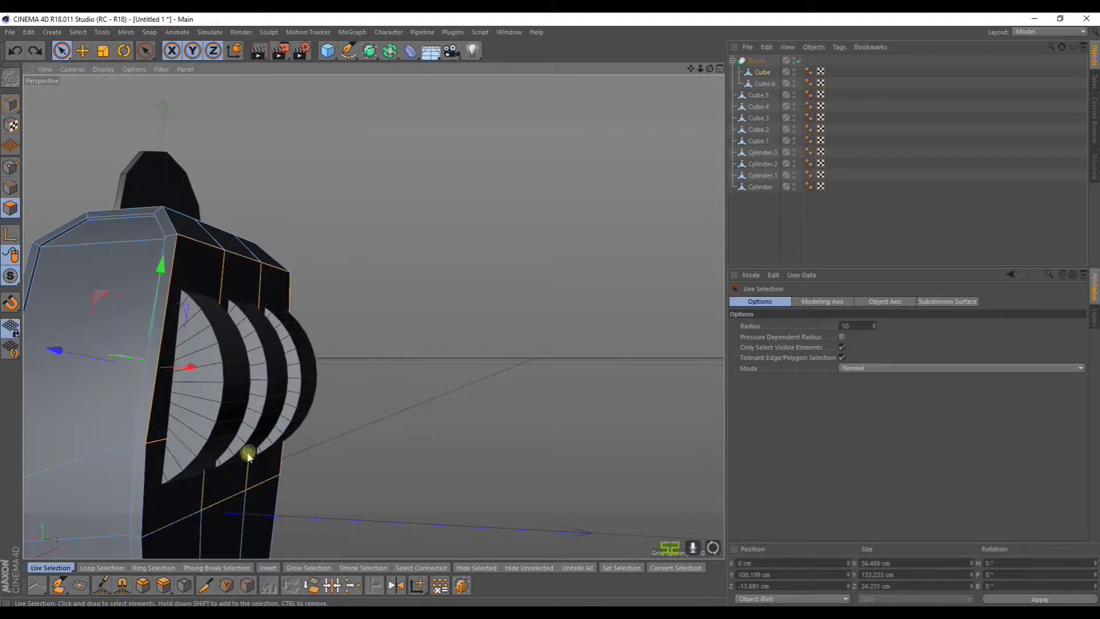
{"action": "left_click", "coordinate": [259, 504], "text": "shift"}
{"action": "scroll", "coordinate": [280, 491], "scroll_direction": "down", "scroll_amount": 5}
{"action": "left_click_drag", "start_coordinate": [347, 458], "coordinate": [407, 308], "text": "alt"}
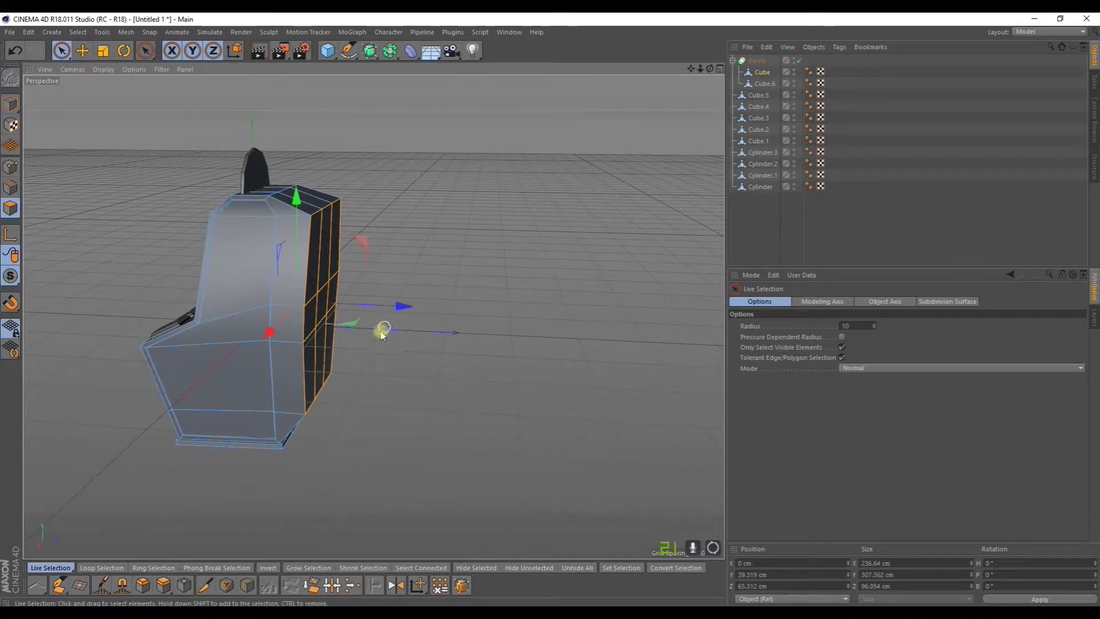
- Select the cabinet's upper rear edges and move them forward to a Z position of about 87.9 cm
{"action": "scroll", "coordinate": [340, 182], "scroll_direction": "up", "scroll_amount": 3}
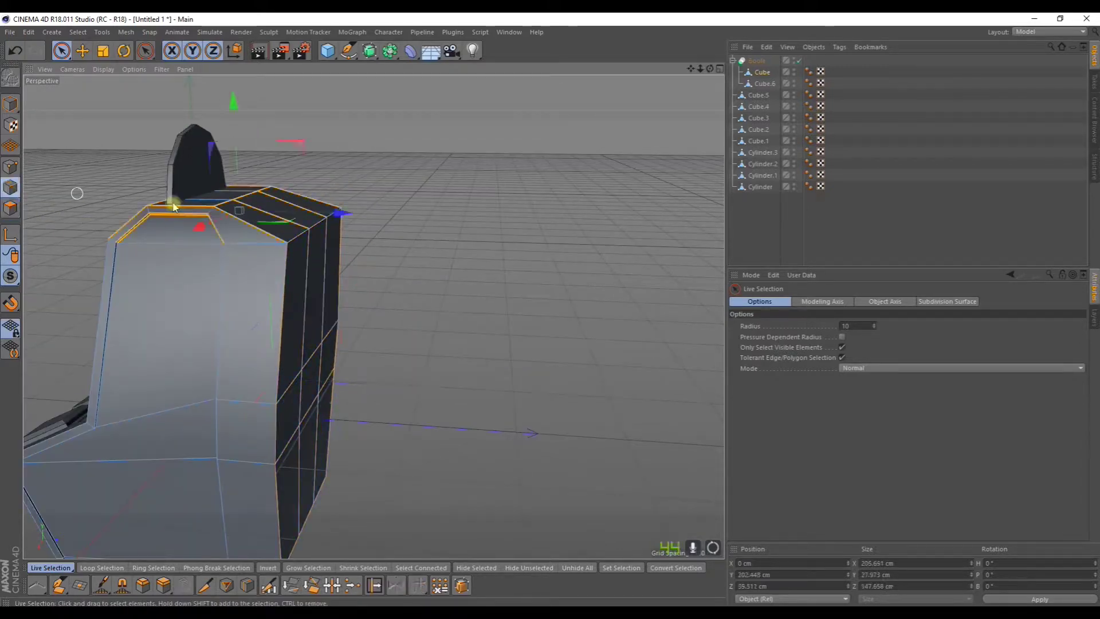
{"action": "scroll", "coordinate": [292, 204], "scroll_direction": "up", "scroll_amount": 2}
{"action": "left_click", "coordinate": [305, 252]}
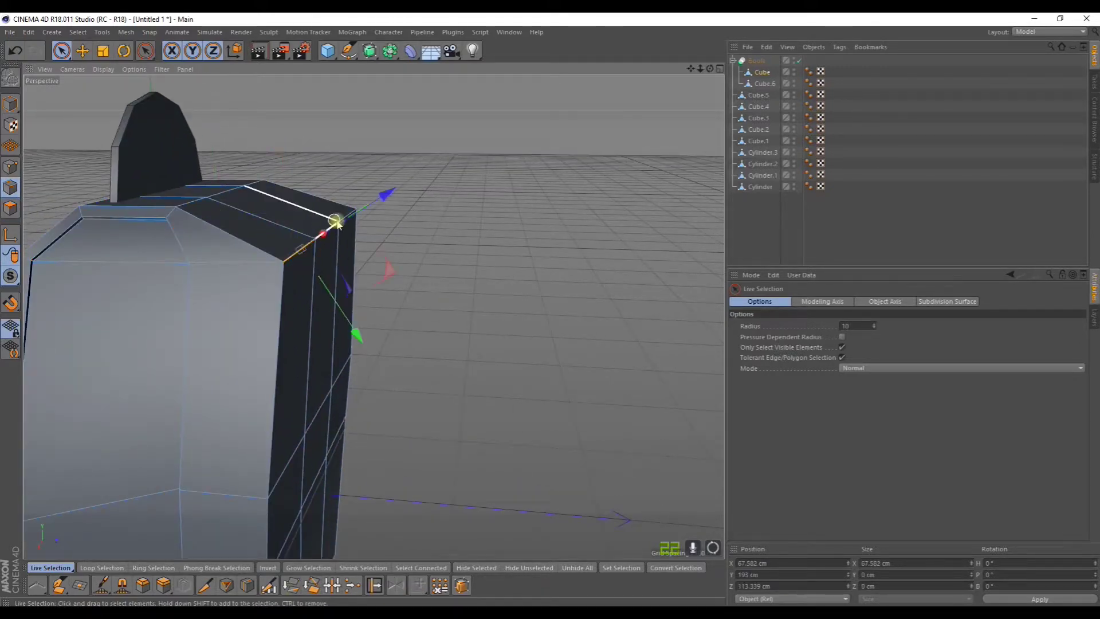
{"action": "scroll", "coordinate": [325, 217], "scroll_direction": "up", "scroll_amount": 5}
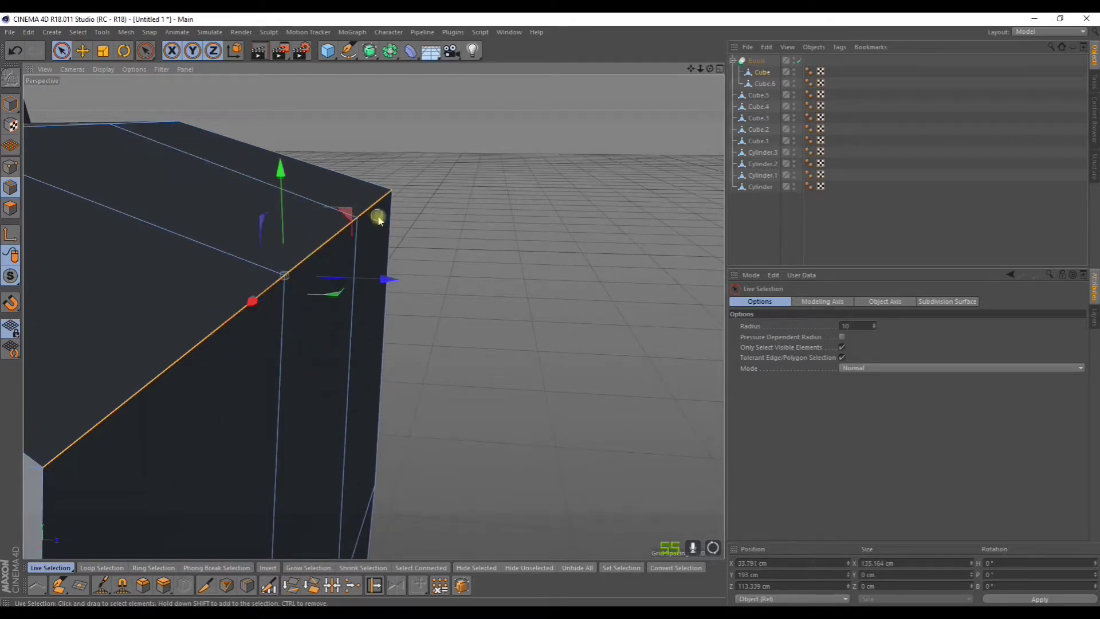
{"action": "left_click", "coordinate": [376, 213], "text": "shift"}
{"action": "scroll", "coordinate": [446, 282], "scroll_direction": "down", "scroll_amount": 5}
{"action": "left_click_drag", "start_coordinate": [508, 268], "coordinate": [464, 288]}
{"action": "scroll", "coordinate": [474, 315], "scroll_direction": "down", "scroll_amount": 8}
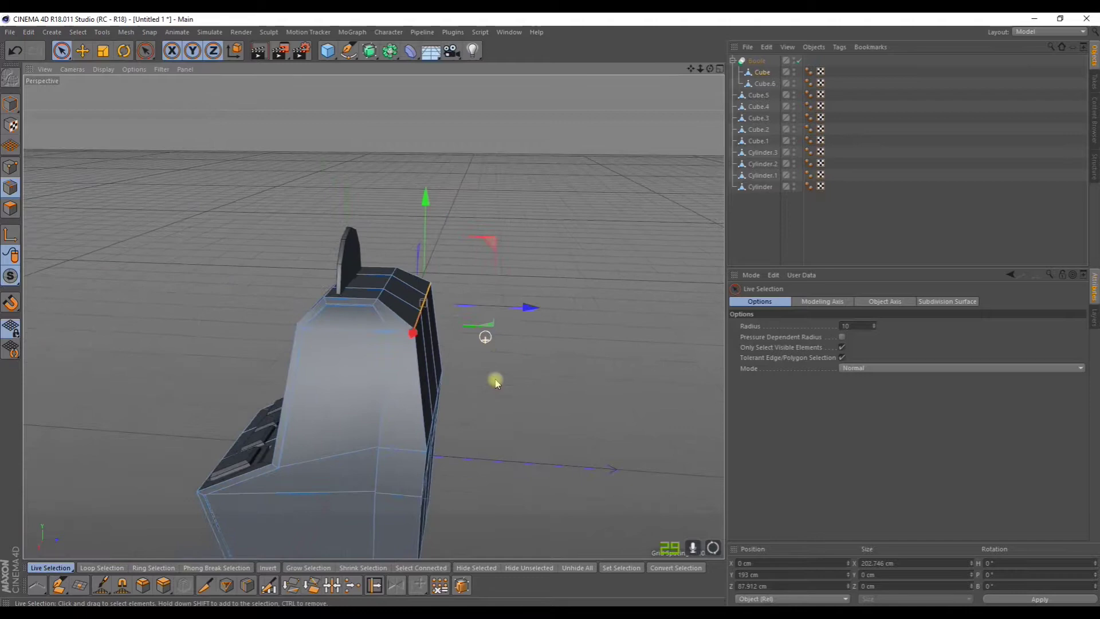
{"action": "left_click_drag", "start_coordinate": [549, 409], "coordinate": [534, 434], "text": "alt"}
{"action": "scroll", "coordinate": [534, 433], "scroll_direction": "up", "scroll_amount": 3}
{"action": "left_click_drag", "start_coordinate": [462, 458], "coordinate": [438, 479], "text": "alt"}
{"action": "middle_click_drag", "start_coordinate": [437, 480], "coordinate": [491, 384], "text": "alt"}
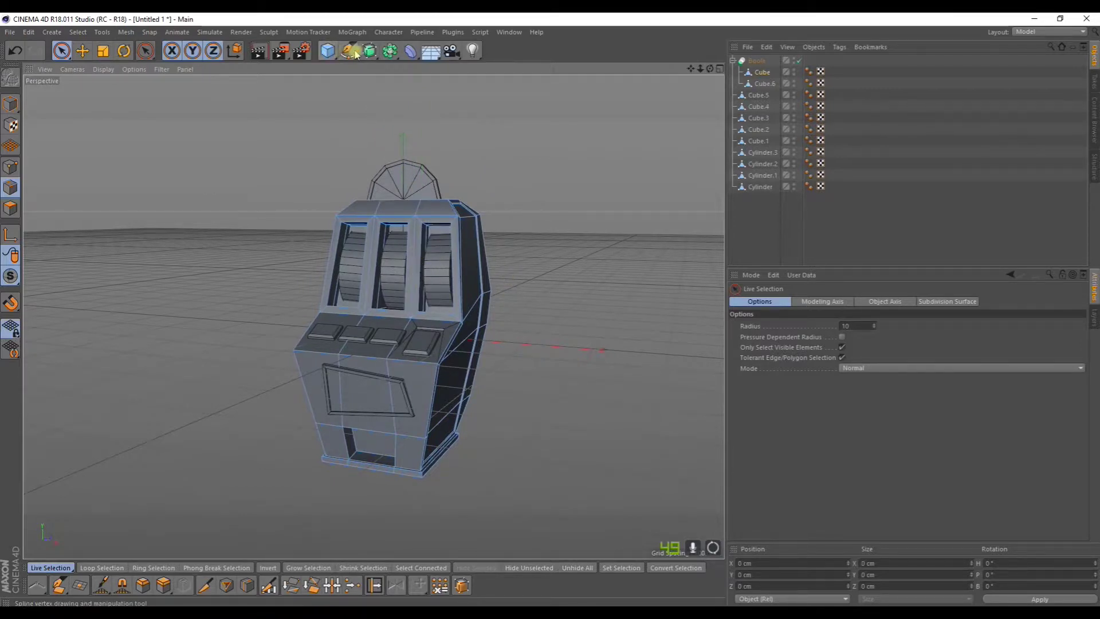
- Add an Oil Tank primitive and rotate it onto its side with P and B at 90°
{"action": "left_click", "coordinate": [331, 52]}
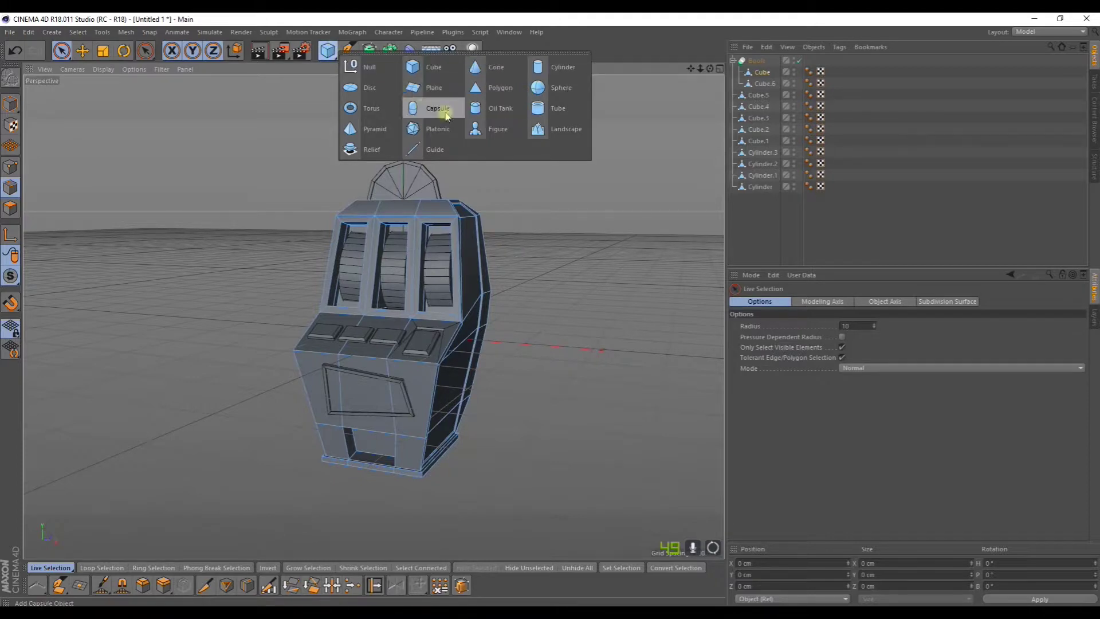
{"action": "left_click", "coordinate": [476, 113]}
{"action": "scroll", "coordinate": [477, 229], "scroll_direction": "down", "scroll_amount": 4}
{"action": "left_click_drag", "start_coordinate": [449, 229], "coordinate": [411, 208], "text": "alt"}
{"action": "left_click", "coordinate": [122, 51]}
{"action": "left_click_drag", "start_coordinate": [395, 263], "coordinate": [335, 374]}
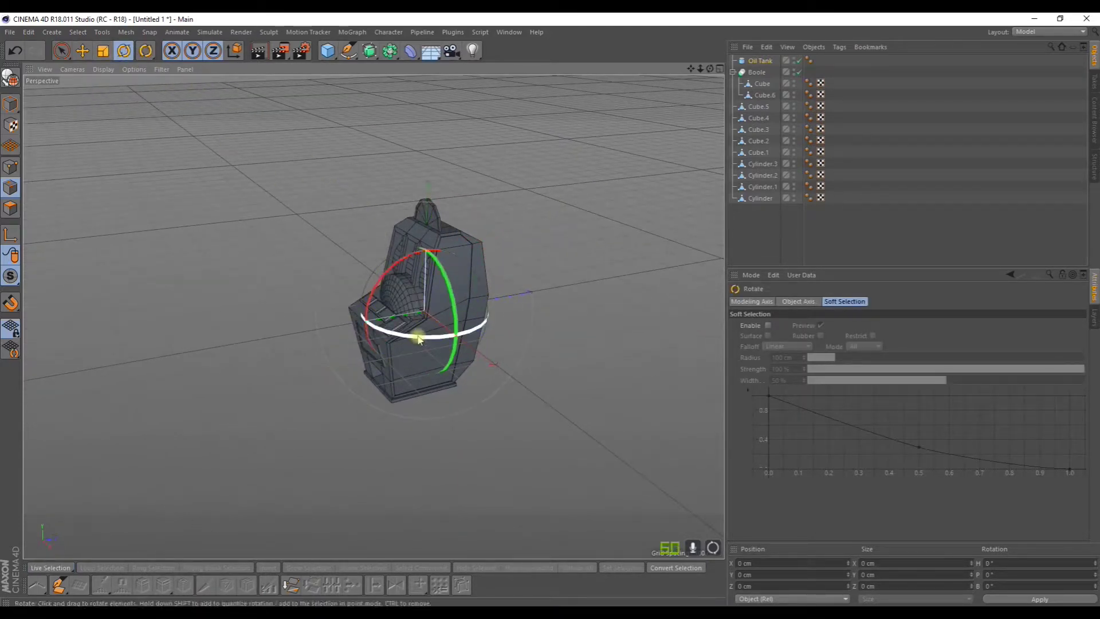
{"action": "left_click_drag", "start_coordinate": [418, 337], "coordinate": [545, 321]}
{"action": "left_click_drag", "start_coordinate": [565, 367], "coordinate": [491, 302], "text": "alt"}
{"action": "scroll", "coordinate": [491, 299], "scroll_direction": "up", "scroll_amount": 3}
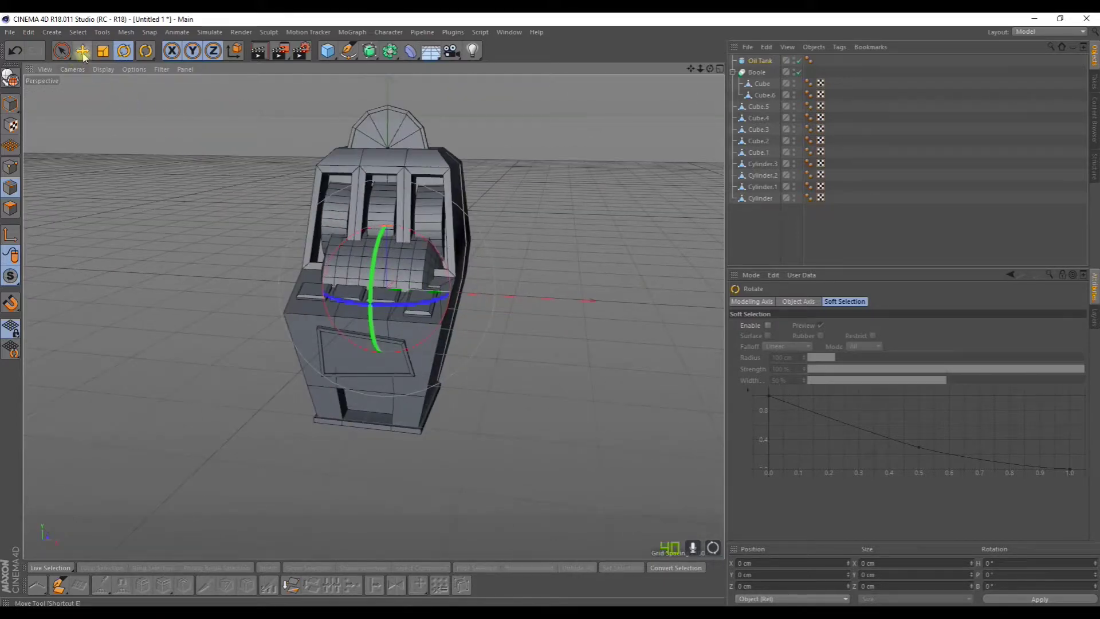
- Move the oil tank out beside the cabinet to X about 204 cm and make it editable
{"action": "left_click_drag", "start_coordinate": [489, 298], "coordinate": [624, 320]}
{"action": "left_click", "coordinate": [10, 76]}
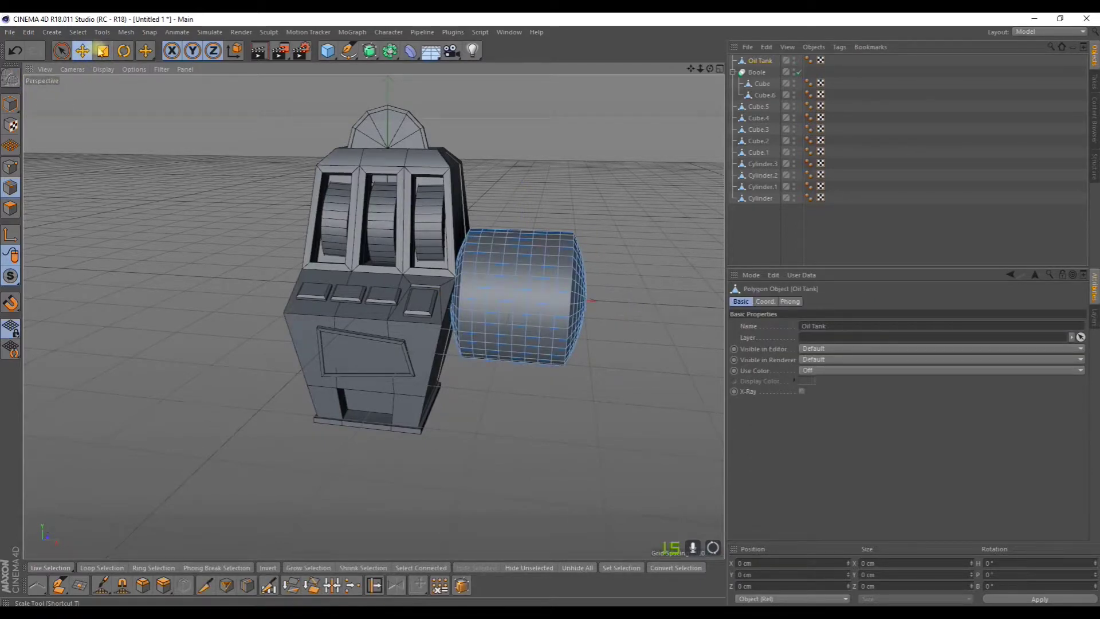
- Scale the whole oil tank down uniformly to about 67 cm
{"action": "left_click", "coordinate": [101, 51]}
{"action": "left_click", "coordinate": [11, 103]}
{"action": "left_click_drag", "start_coordinate": [199, 222], "coordinate": [97, 424]}
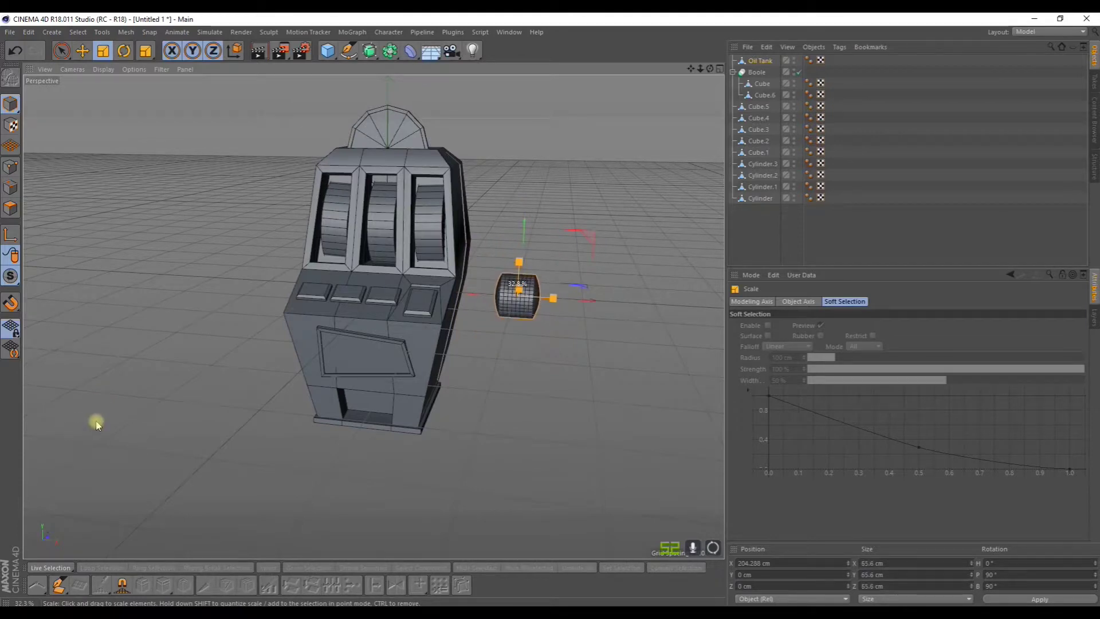
- Position the oil tank against the lower side of the cabinet at X about 92 cm and Y about -111 cm
{"action": "left_click_drag", "start_coordinate": [617, 312], "coordinate": [581, 312]}
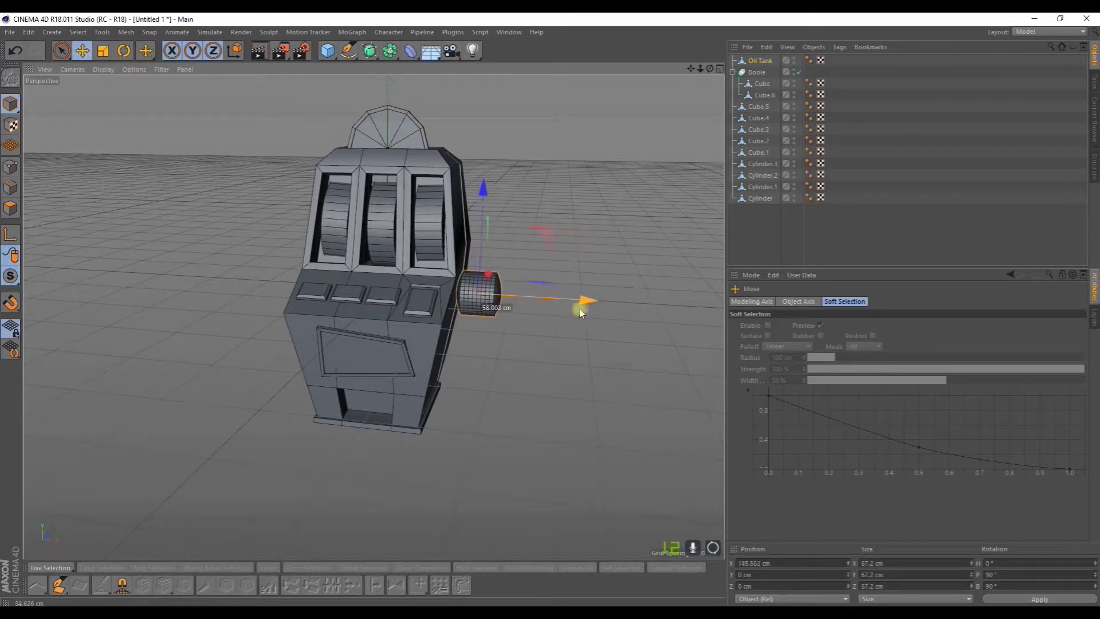
{"action": "left_click_drag", "start_coordinate": [466, 194], "coordinate": [417, 289]}
{"action": "scroll", "coordinate": [507, 339], "scroll_direction": "up", "scroll_amount": 5}
{"action": "left_click_drag", "start_coordinate": [463, 423], "coordinate": [404, 395], "text": "alt"}
{"action": "left_click_drag", "start_coordinate": [495, 401], "coordinate": [290, 246]}
- Tilt the oil tank to follow the cabinet's sloping side, with rotation H -90°, P about 80.7° and B 180°
{"action": "left_click", "coordinate": [123, 51]}
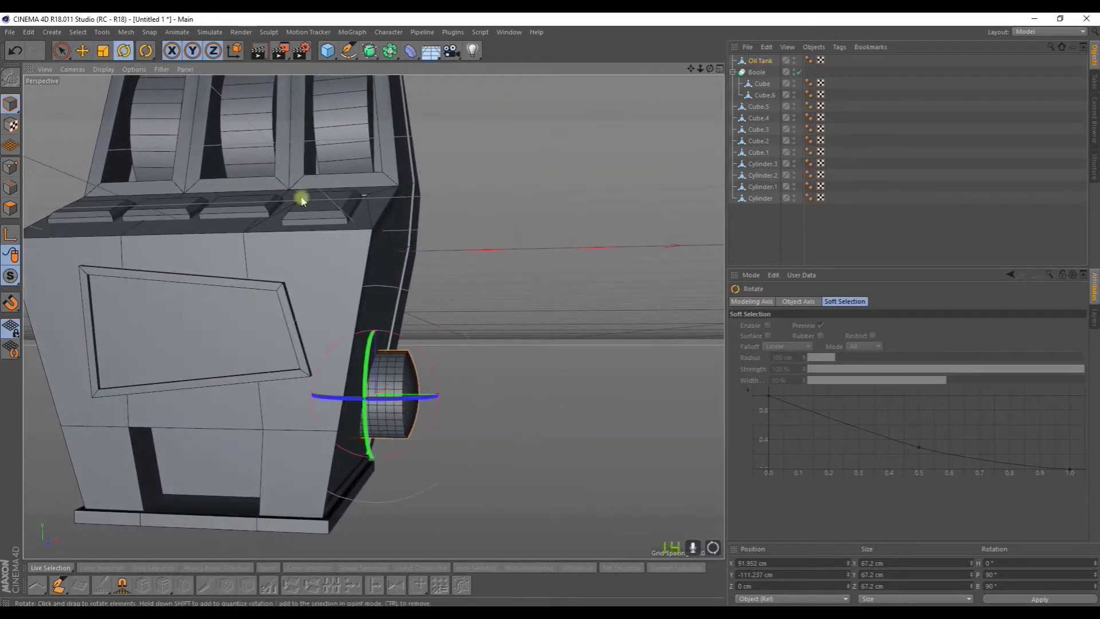
{"action": "left_click_drag", "start_coordinate": [401, 323], "coordinate": [415, 343]}
{"action": "left_click_drag", "start_coordinate": [424, 347], "coordinate": [275, 318], "text": "alt"}
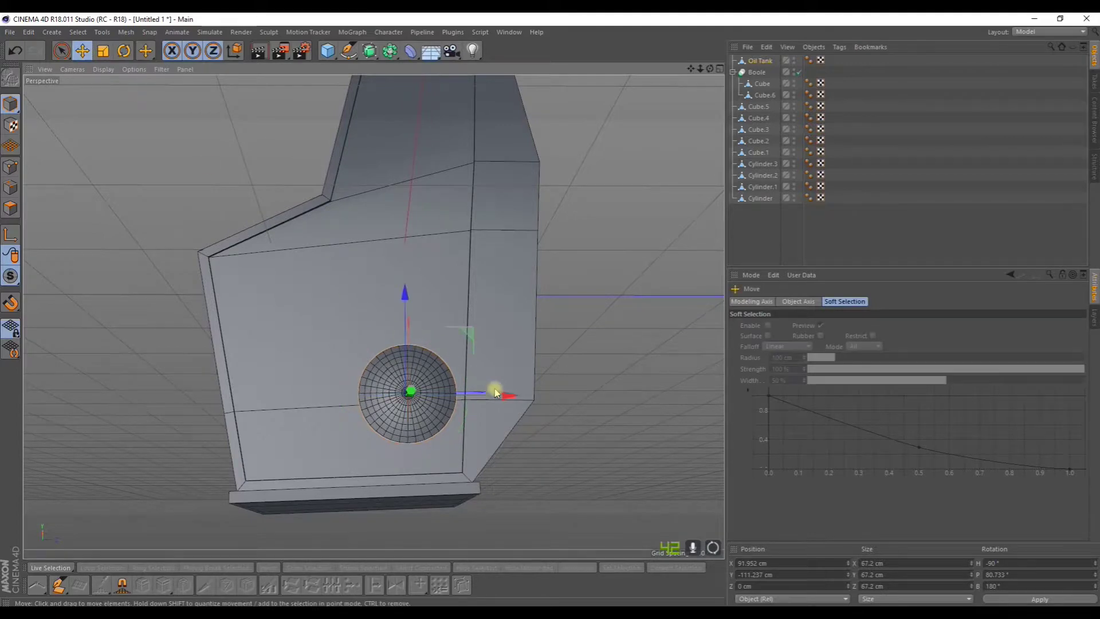
- Shift the oil tank along the cabinet's side to Z about -7.5 cm and adjust its tilt to P about 78.2°
{"action": "left_click_drag", "start_coordinate": [495, 393], "coordinate": [559, 406]}
{"action": "left_click", "coordinate": [125, 52]}
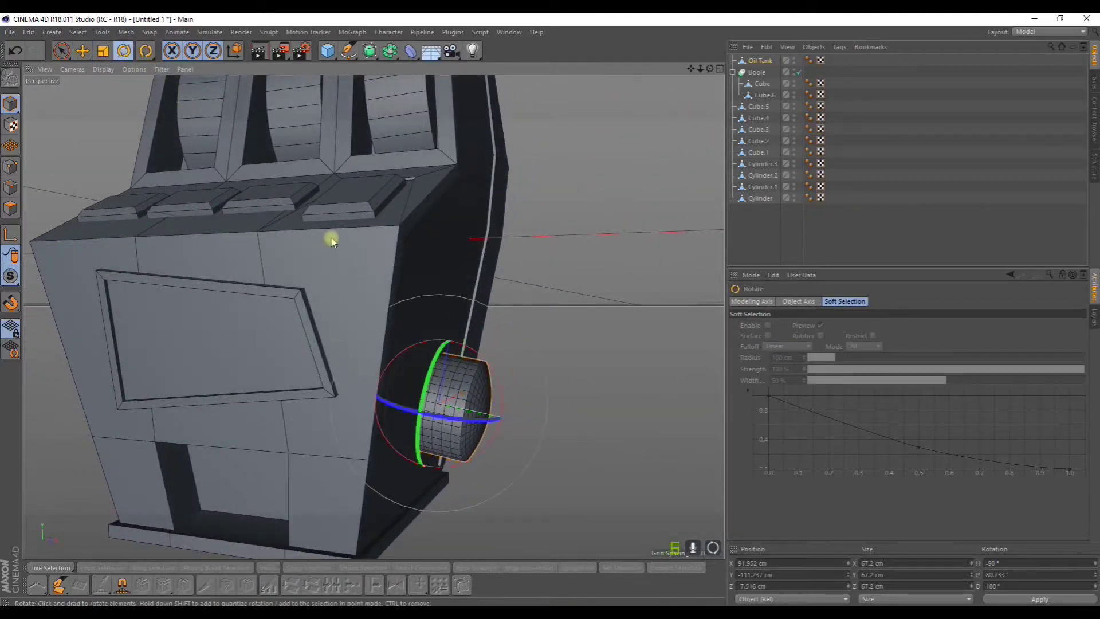
{"action": "scroll", "coordinate": [411, 304], "scroll_direction": "up", "scroll_amount": 3}
{"action": "scroll", "coordinate": [461, 427], "scroll_direction": "up", "scroll_amount": 5}
{"action": "left_click_drag", "start_coordinate": [472, 386], "coordinate": [394, 326]}
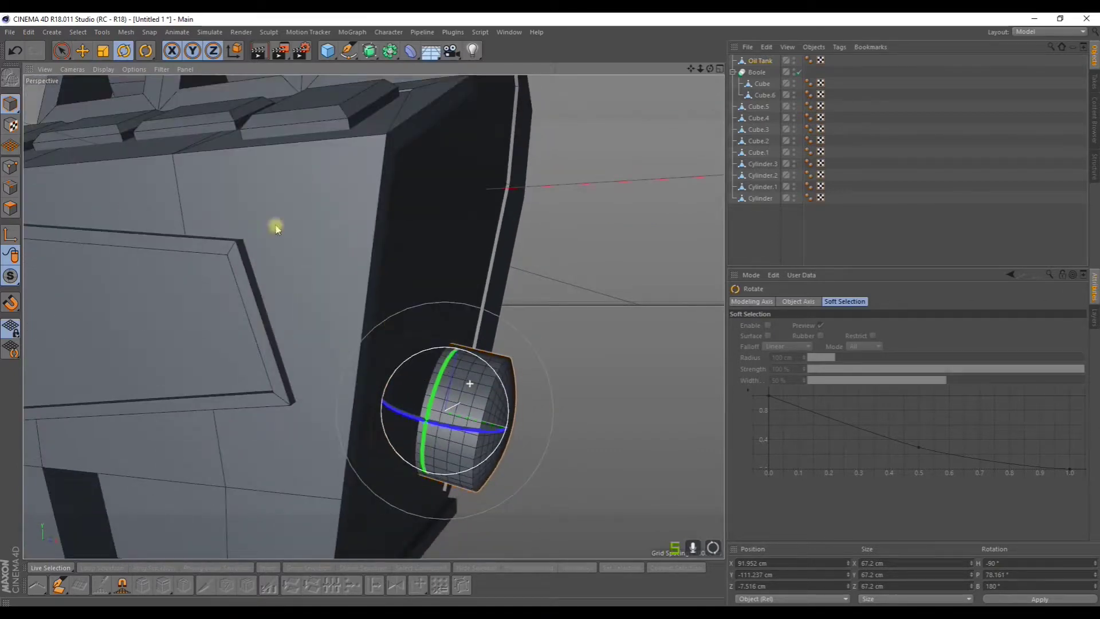
- Select the polygon loop of the oil tank nearest the cabinet and extrude it outward by 6 cm as a flange
{"action": "left_click", "coordinate": [83, 35]}
{"action": "left_click", "coordinate": [80, 95]}
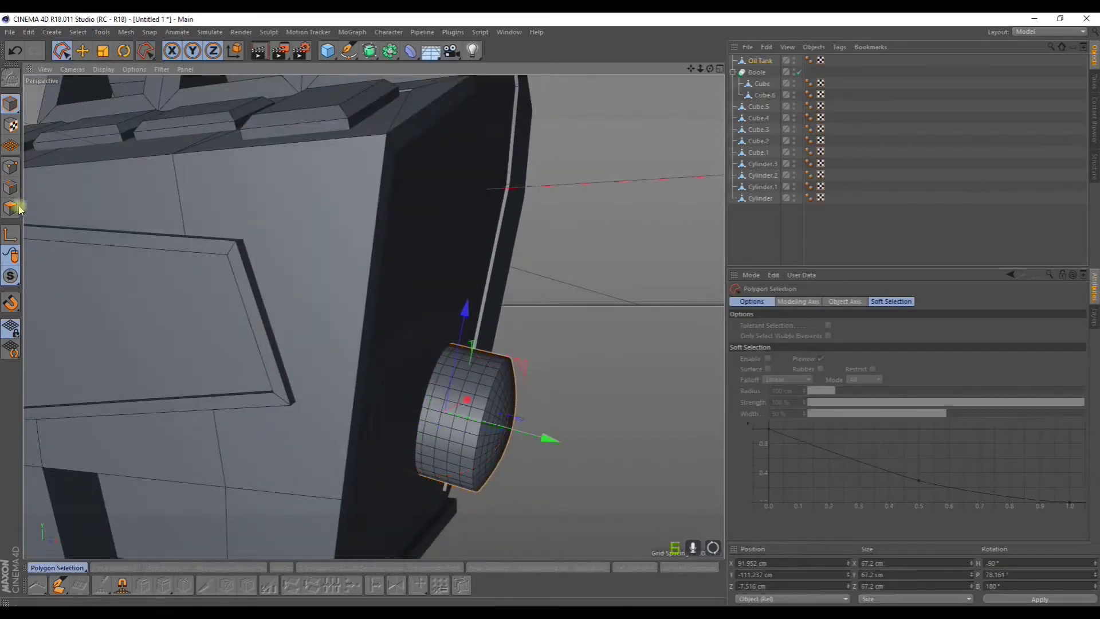
{"action": "key", "text": "Return"}
{"action": "left_click", "coordinate": [75, 32]}
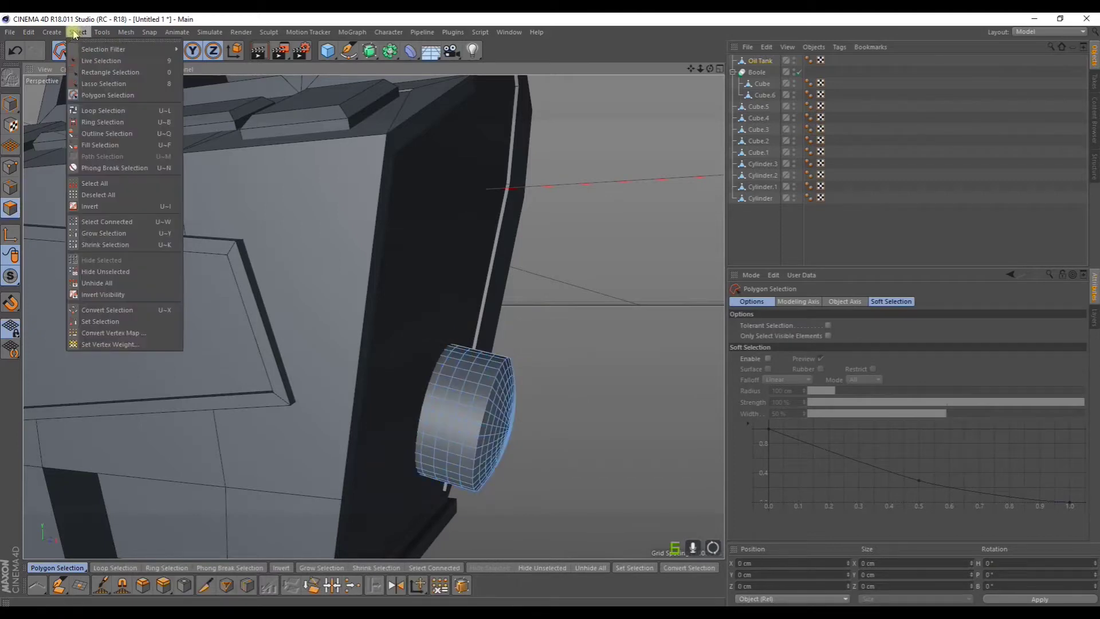
{"action": "left_click", "coordinate": [104, 111]}
{"action": "scroll", "coordinate": [386, 312], "scroll_direction": "up", "scroll_amount": 2}
{"action": "left_click", "coordinate": [464, 374]}
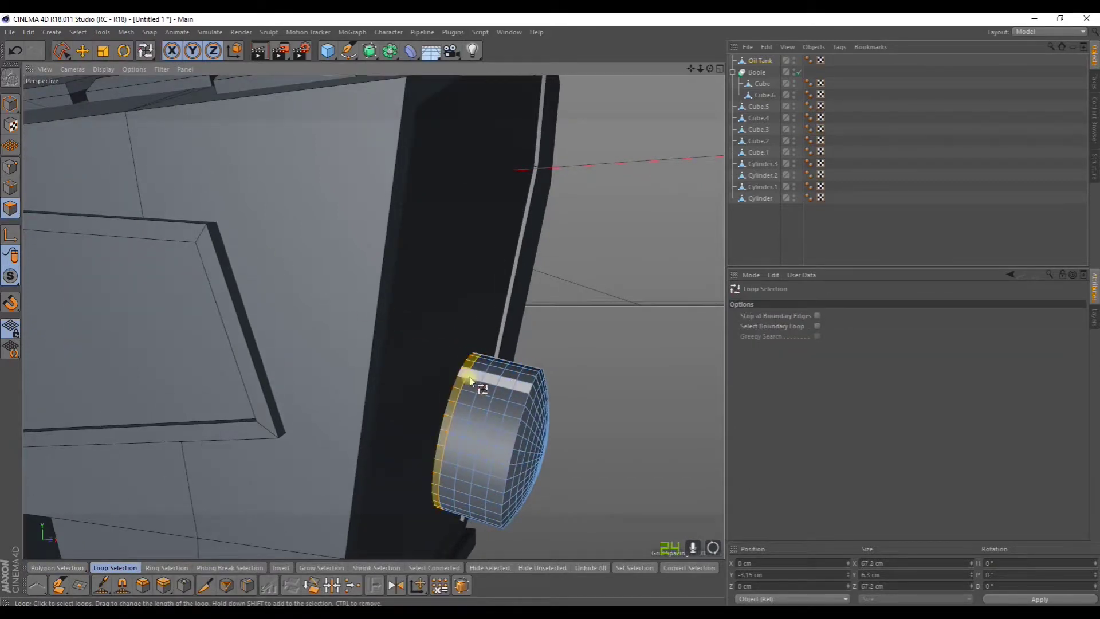
{"action": "left_click", "coordinate": [167, 588]}
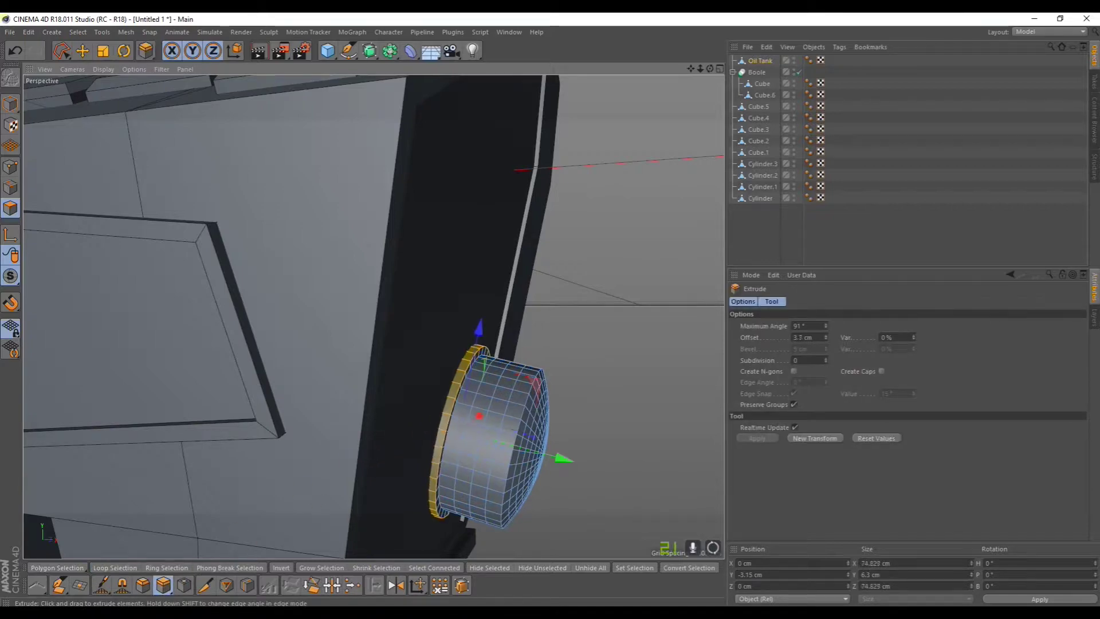
{"action": "left_click_drag", "start_coordinate": [555, 436], "coordinate": [445, 388], "text": "alt"}
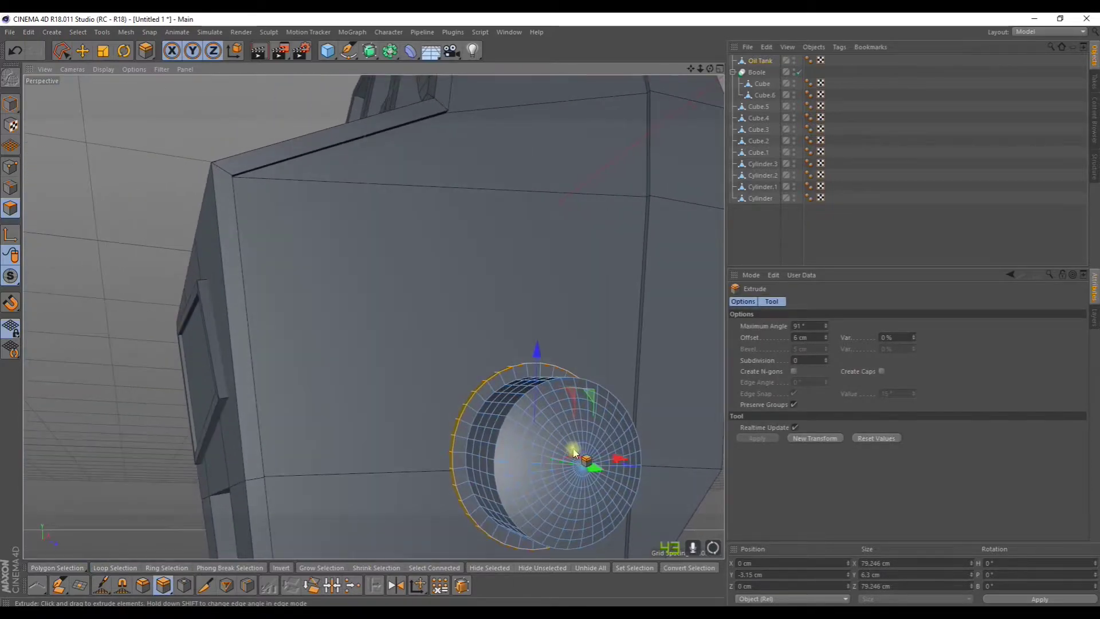
{"action": "left_click_drag", "start_coordinate": [70, 51], "coordinate": [80, 58]}
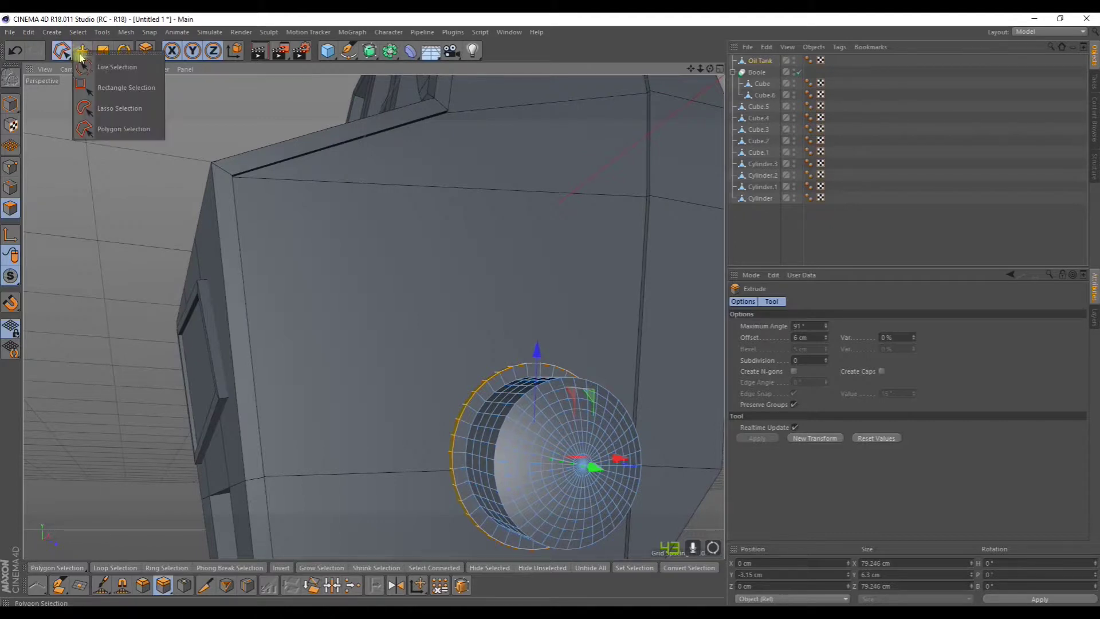
{"action": "left_click", "coordinate": [105, 74]}
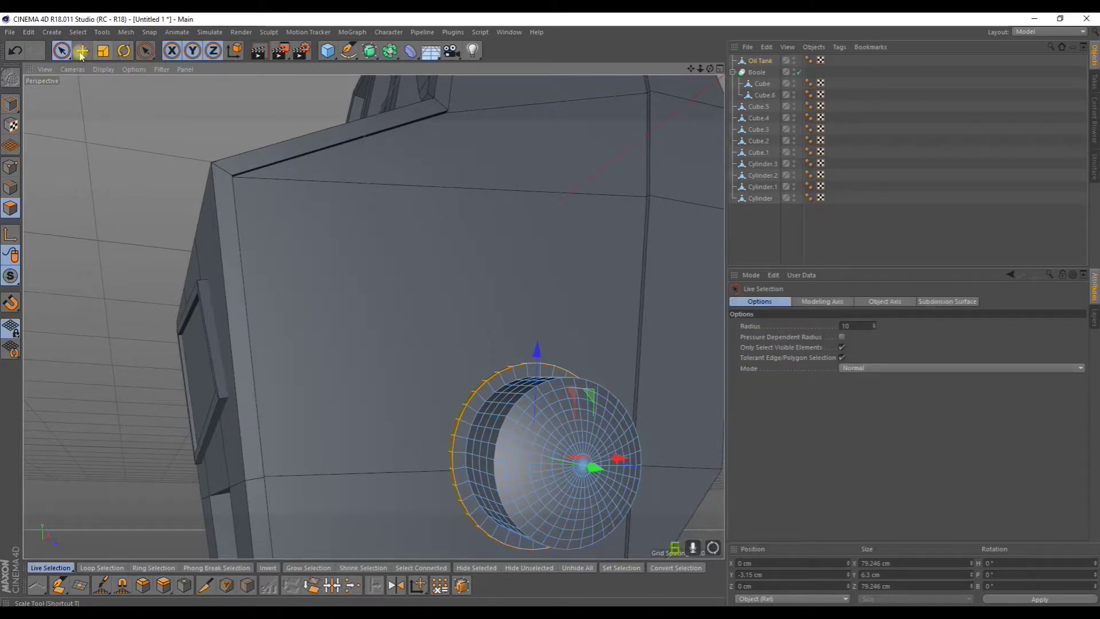
{"action": "mouse_move", "coordinate": [62, 55]}
{"action": "left_mouse_down"}
{"action": "mouse_move", "coordinate": [79, 63]}
{"action": "mouse_move", "coordinate": [61, 50]}
{"action": "left_mouse_up"}
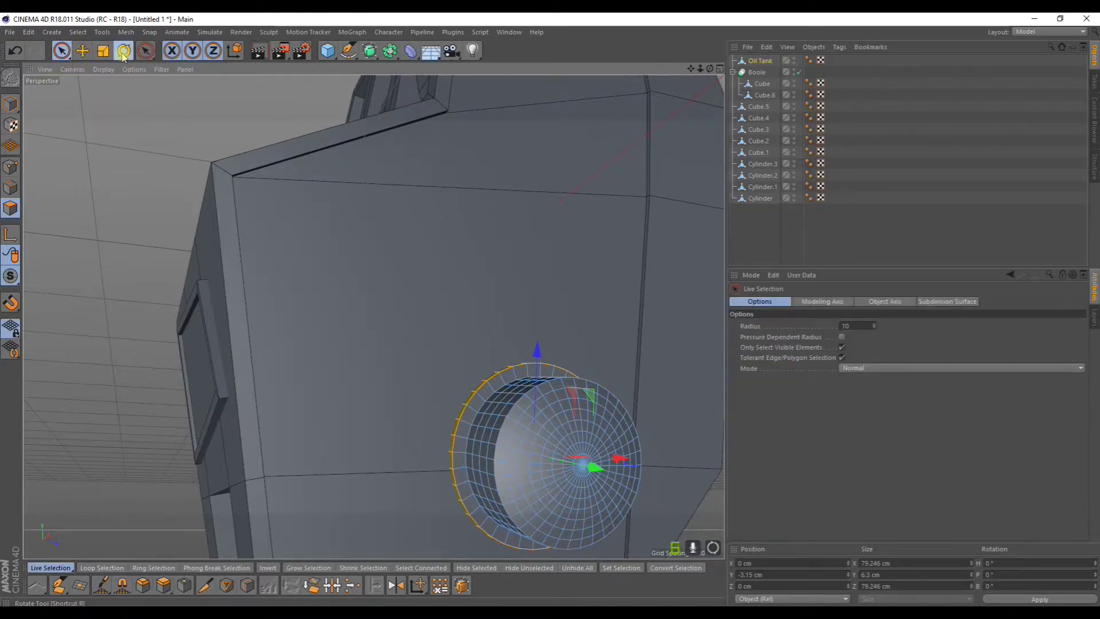
{"action": "left_click", "coordinate": [123, 53]}
{"action": "left_click", "coordinate": [145, 53]}
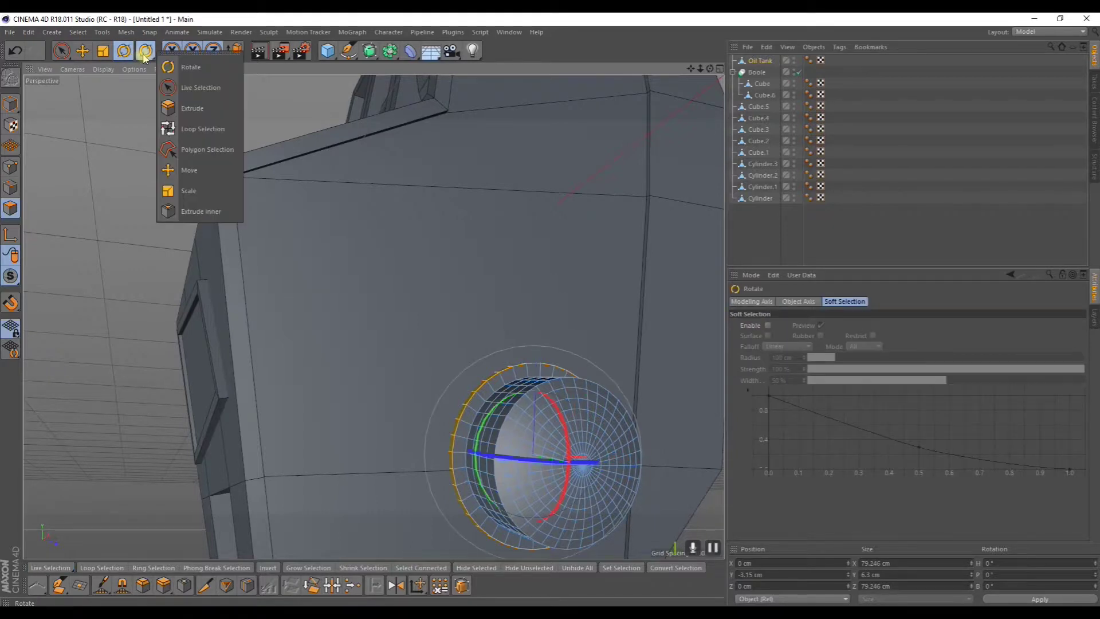
{"action": "left_click", "coordinate": [61, 51]}
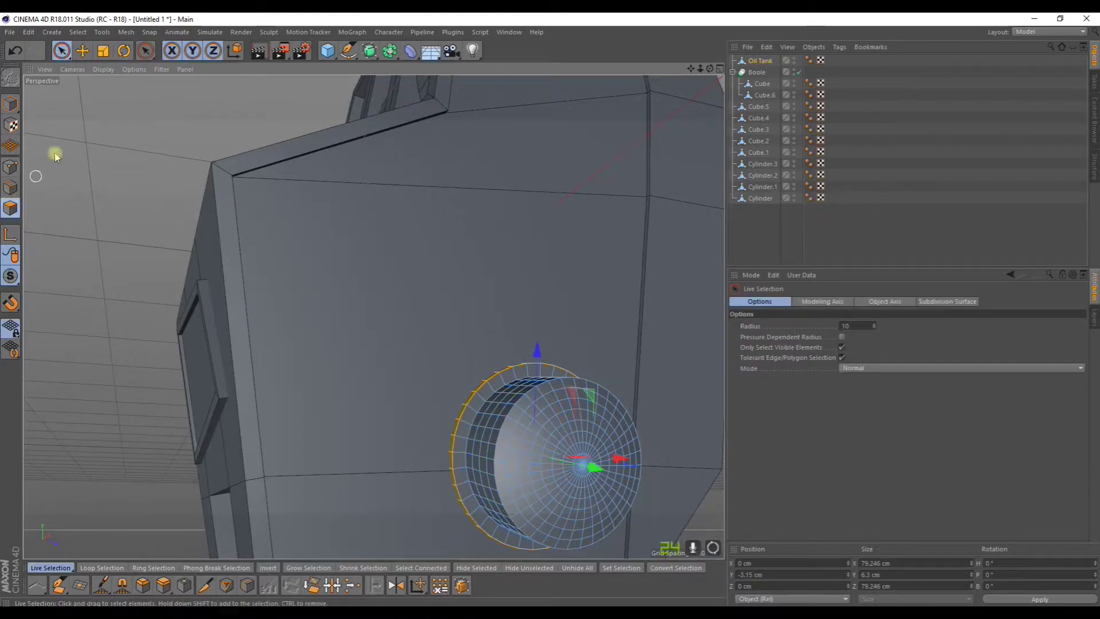
- Select only the central polygon rings of the oil tank's domed end and extrude them with an offset of -1.5 cm
{"action": "scroll", "coordinate": [559, 442], "scroll_direction": "up", "scroll_amount": 2}
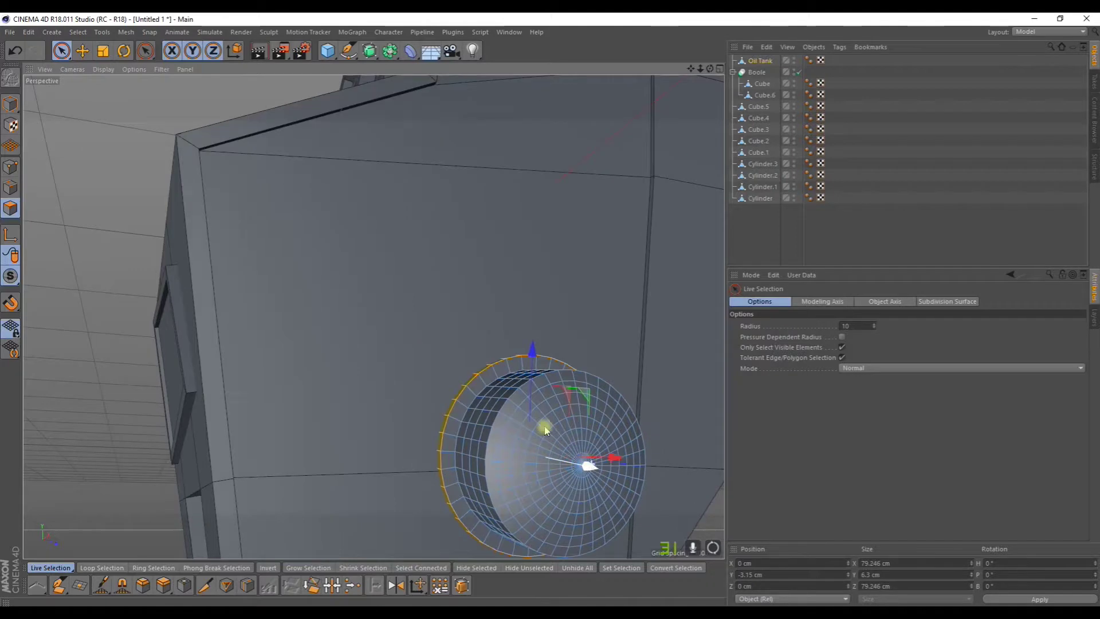
{"action": "left_click", "coordinate": [78, 32]}
{"action": "scroll", "coordinate": [577, 431], "scroll_direction": "up", "scroll_amount": 1}
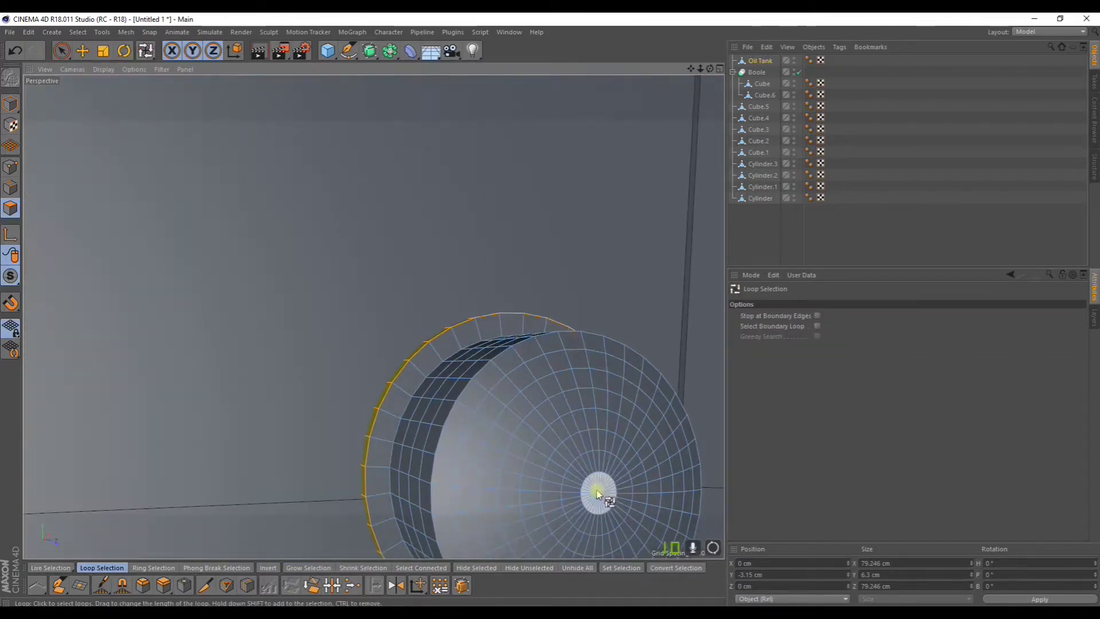
{"action": "left_click", "coordinate": [590, 490]}
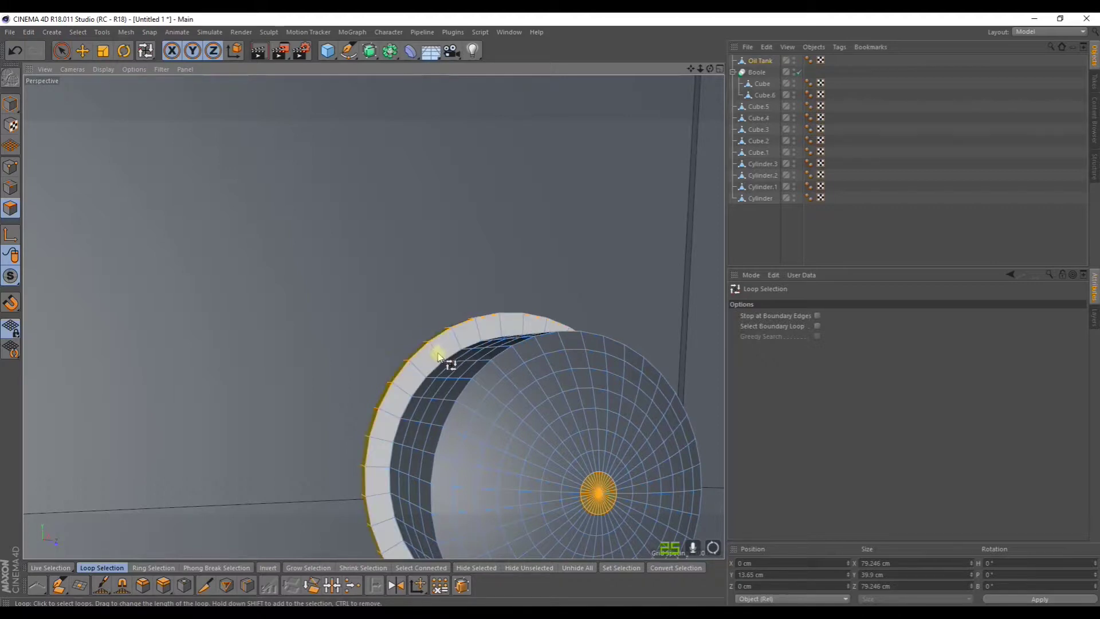
{"action": "left_click", "coordinate": [424, 344], "text": "ctrl"}
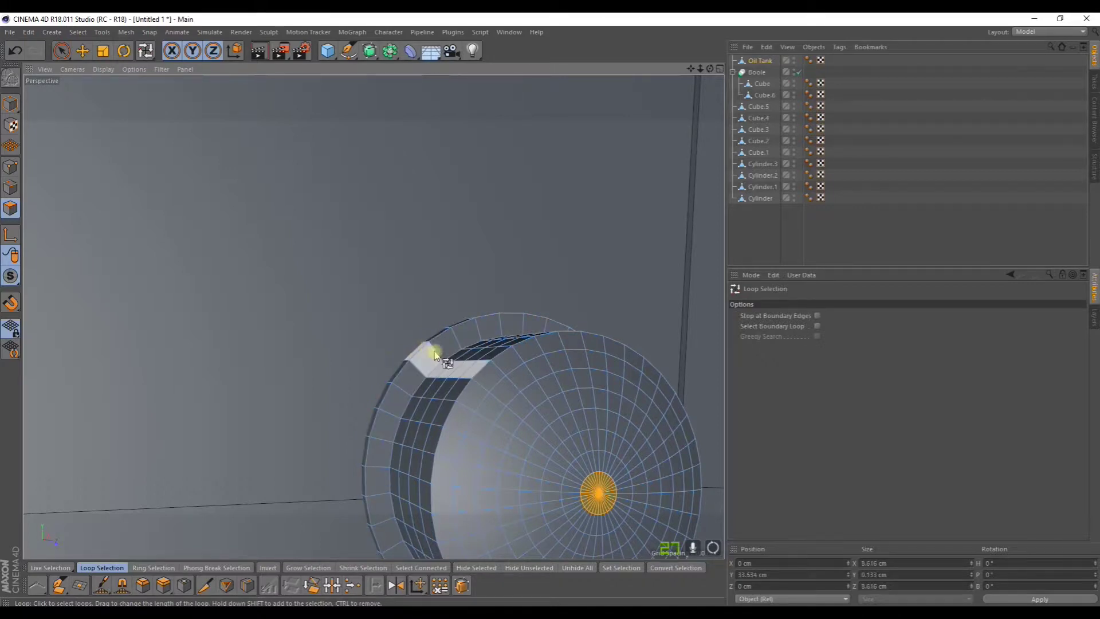
{"action": "left_click", "coordinate": [576, 471], "text": "shift"}
{"action": "left_click", "coordinate": [564, 460], "text": "shift"}
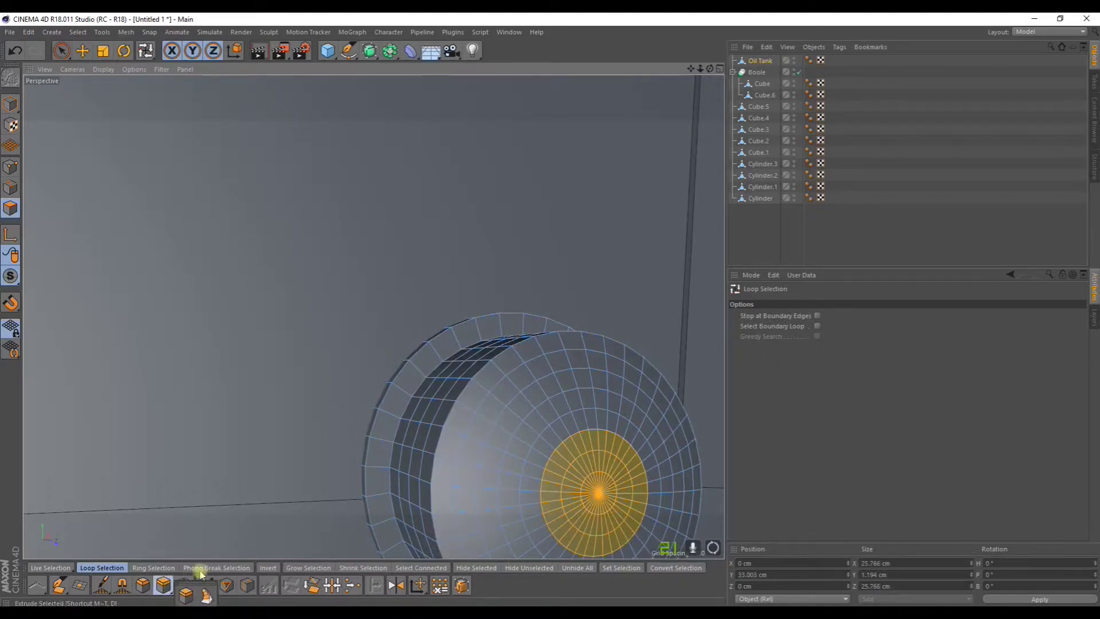
{"action": "left_click", "coordinate": [189, 598]}
{"action": "left_click_drag", "start_coordinate": [315, 479], "coordinate": [437, 457], "text": "alt"}
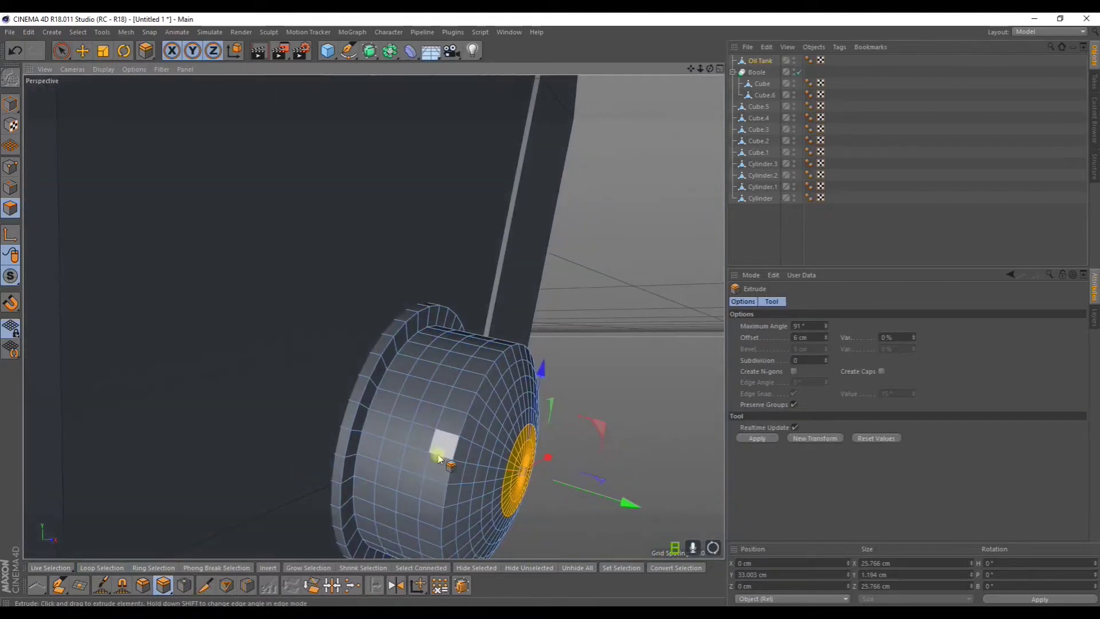
{"action": "scroll", "coordinate": [442, 438], "scroll_direction": "down", "scroll_amount": 8}
{"action": "mouse_move", "coordinate": [521, 382]}
{"action": "left_mouse_down", "text": "alt"}
{"action": "mouse_move", "coordinate": [542, 380]}
{"action": "mouse_move", "coordinate": [507, 381]}
{"action": "left_mouse_up", "text": "alt"}
- Scale the oil tank down to about 57 × 48 × 57 cm and return to editing it as a whole object
{"action": "left_click", "coordinate": [61, 51]}
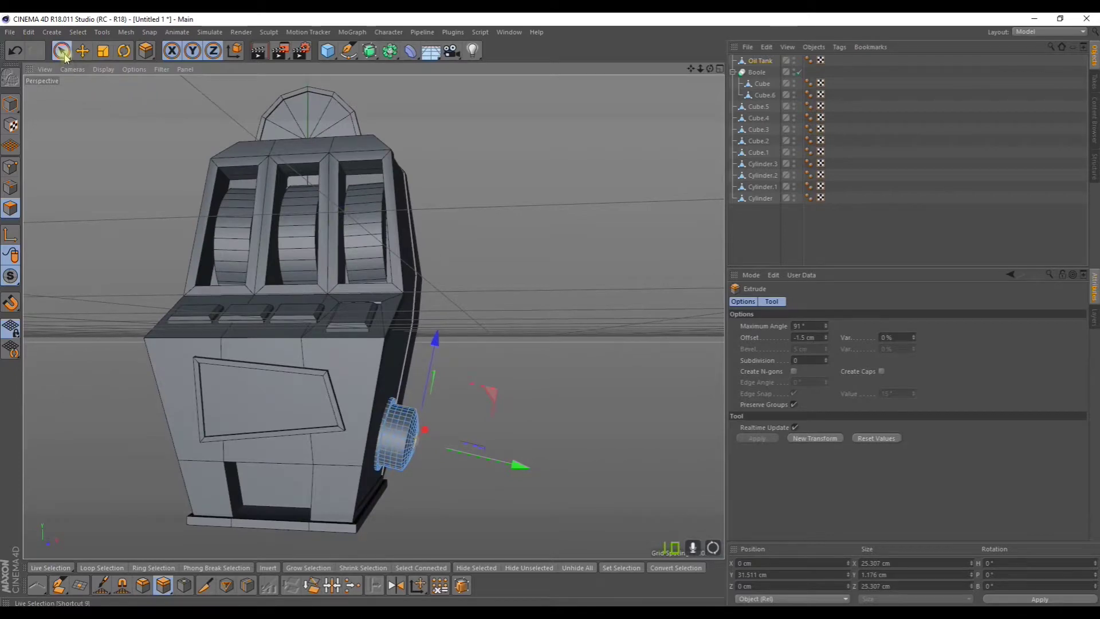
{"action": "left_click", "coordinate": [103, 51]}
{"action": "left_click_drag", "start_coordinate": [475, 223], "coordinate": [441, 211], "text": "alt"}
{"action": "left_click", "coordinate": [760, 61]}
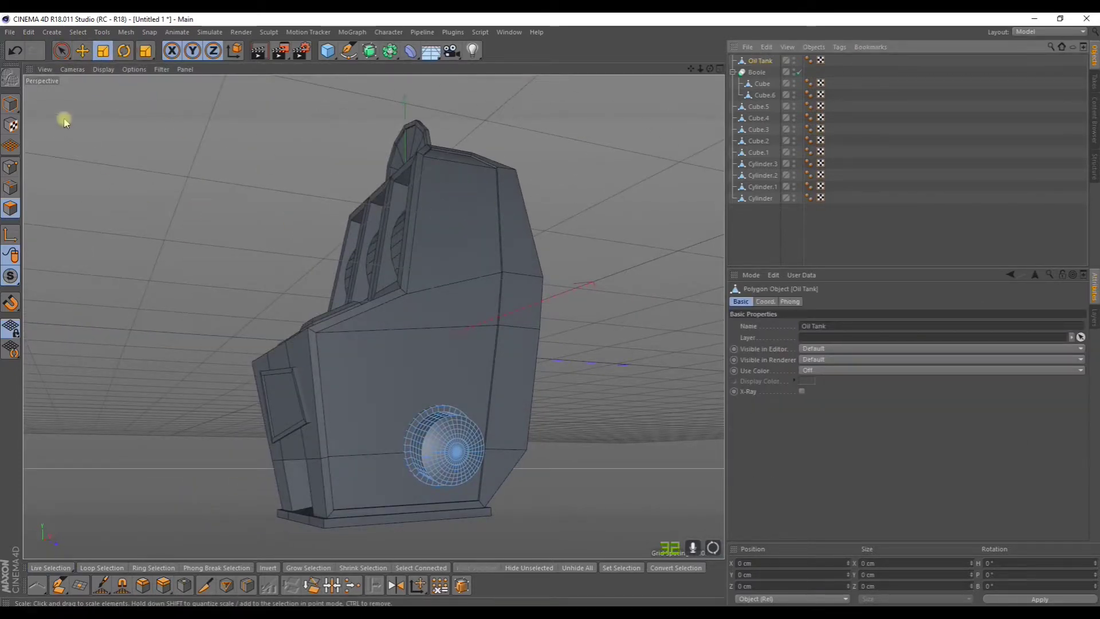
{"action": "left_click", "coordinate": [11, 104]}
{"action": "left_click_drag", "start_coordinate": [27, 208], "coordinate": [178, 237], "text": "alt"}
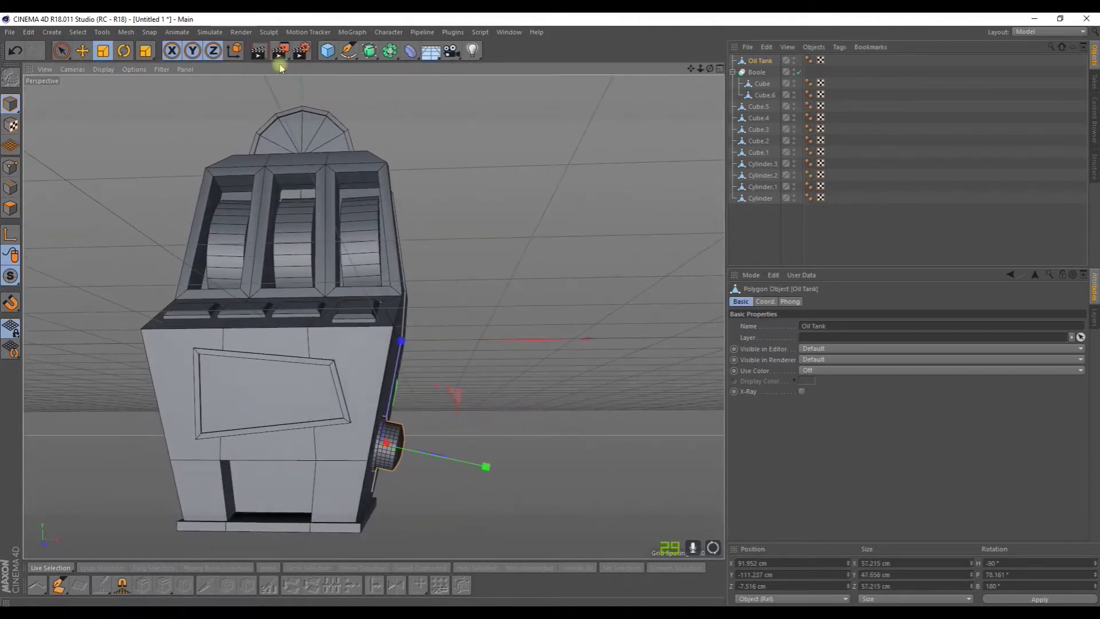
- Add a 200 cm high cylinder, thin it to a radius of about 5.6 cm and move it to X about 194 cm
{"action": "left_click_drag", "start_coordinate": [327, 50], "coordinate": [555, 69]}
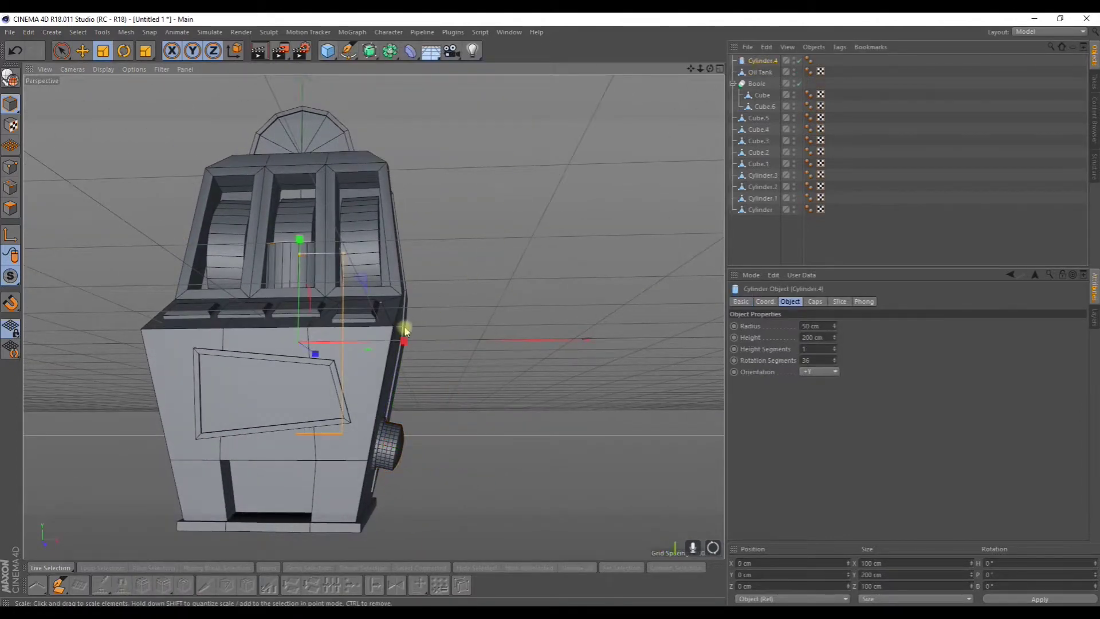
{"action": "key", "text": "e"}
{"action": "left_click_drag", "start_coordinate": [401, 340], "coordinate": [505, 225]}
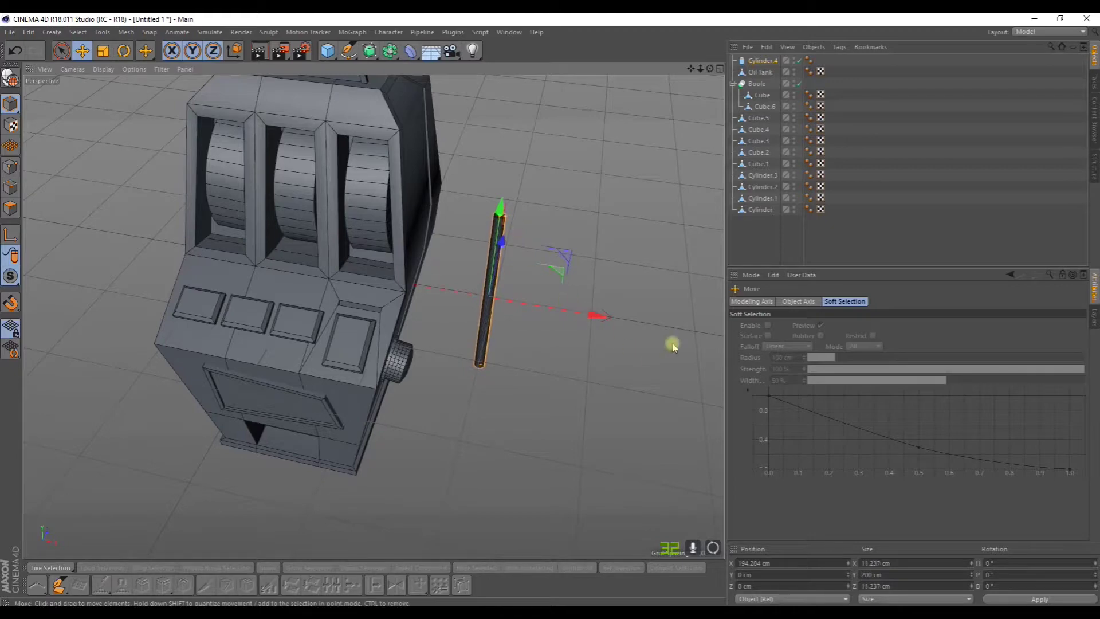
- Reduce the thin cylinder's rotation segments to 26
{"action": "left_click", "coordinate": [754, 61]}
{"action": "left_click", "coordinate": [834, 363]}
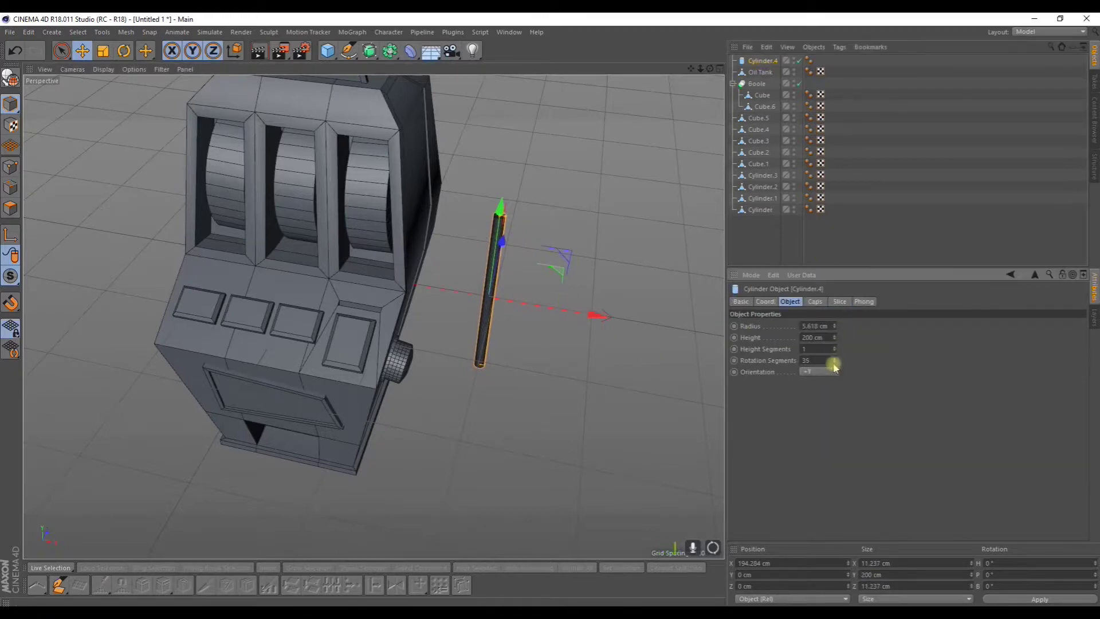
{"action": "left_click", "coordinate": [834, 367]}
{"action": "scroll", "coordinate": [528, 202], "scroll_direction": "up", "scroll_amount": 8}
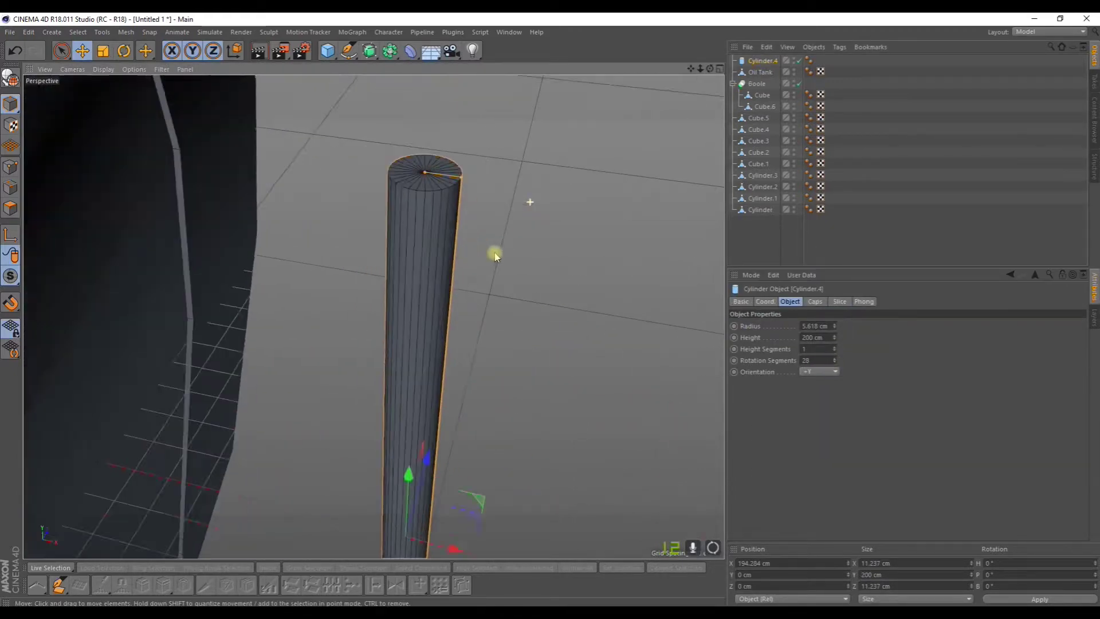
{"action": "double_click", "coordinate": [835, 367]}
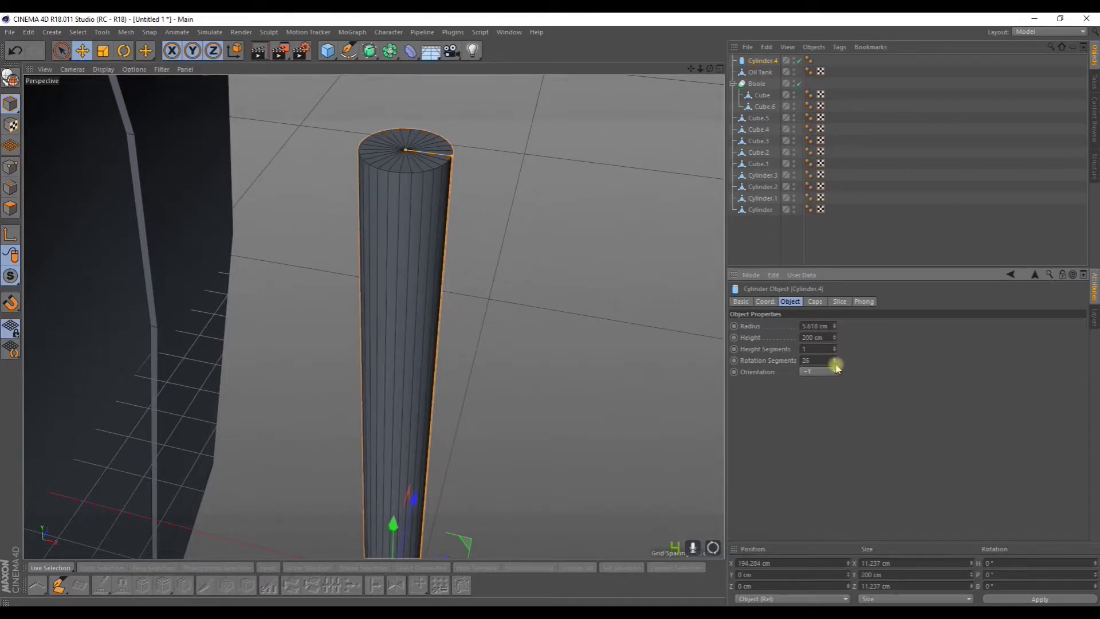
- Tilt the thin cylinder to B about 8.7° and bring it against the cabinet's side above the oil tank
{"action": "scroll", "coordinate": [587, 349], "scroll_direction": "down", "scroll_amount": 8}
{"action": "middle_click_drag", "start_coordinate": [580, 360], "coordinate": [539, 276], "text": "alt"}
{"action": "left_click_drag", "start_coordinate": [582, 377], "coordinate": [380, 303], "text": "alt"}
{"action": "left_click", "coordinate": [131, 58]}
{"action": "left_click_drag", "start_coordinate": [484, 346], "coordinate": [497, 350]}
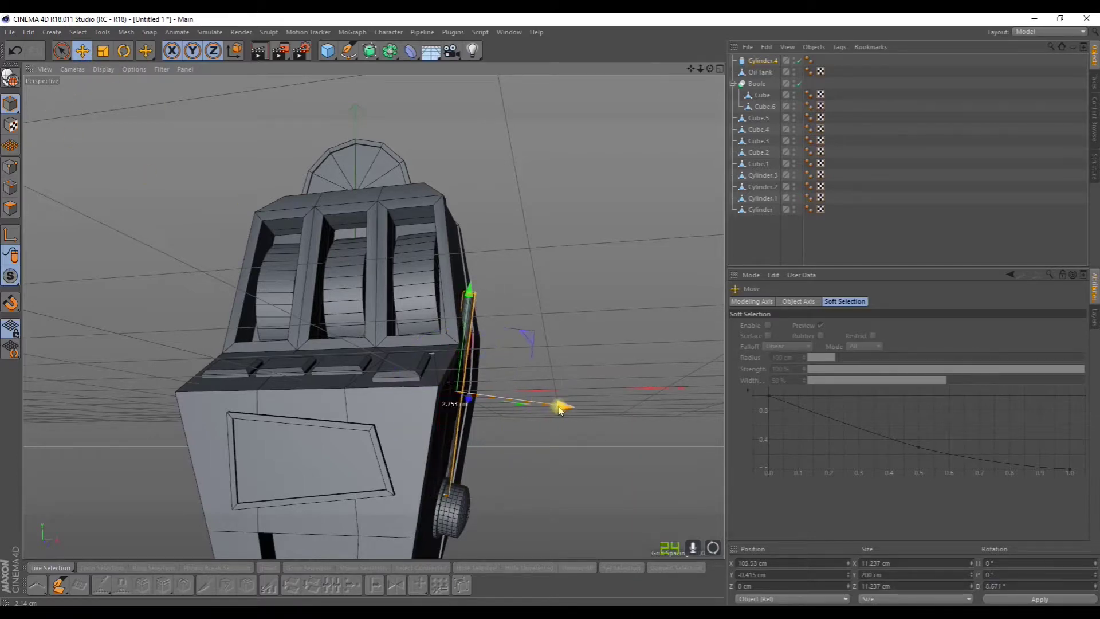
- Thin the rod to about 7.2 cm across and seat it on the oil tank at X about 119 cm, Z about -7.5 cm
{"action": "left_click_drag", "start_coordinate": [569, 430], "coordinate": [381, 506], "text": "alt"}
{"action": "left_click_drag", "start_coordinate": [430, 416], "coordinate": [459, 362], "text": "alt"}
{"action": "left_click_drag", "start_coordinate": [470, 298], "coordinate": [606, 313]}
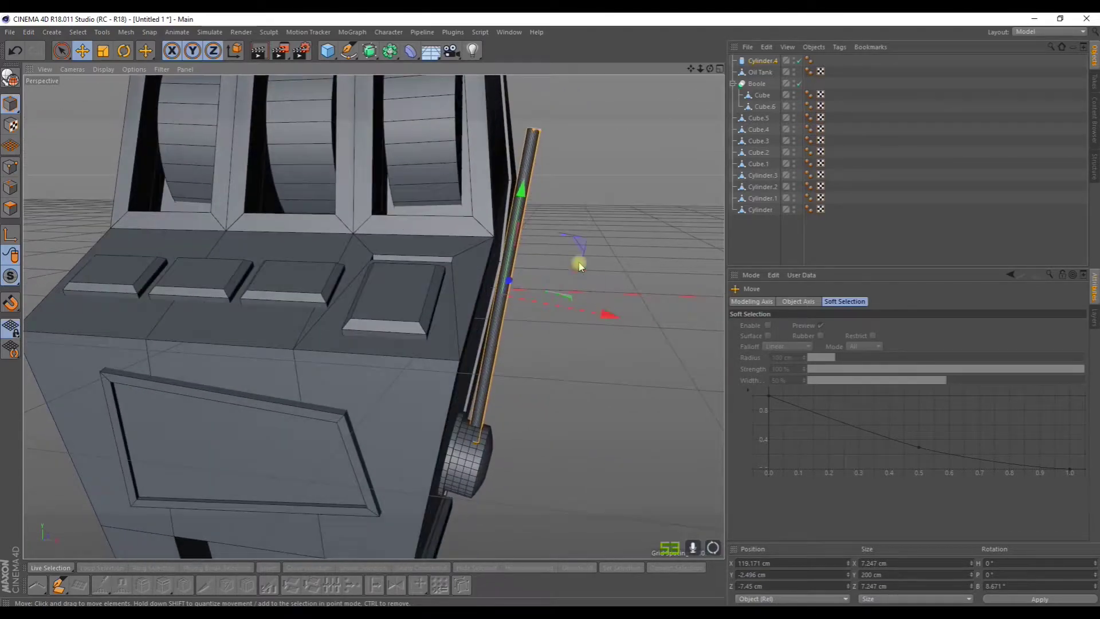
- Add a sphere with 37 segments and a 23 cm radius, raised and moved out beside the cabinet
{"action": "left_click_drag", "start_coordinate": [328, 50], "coordinate": [559, 89]}
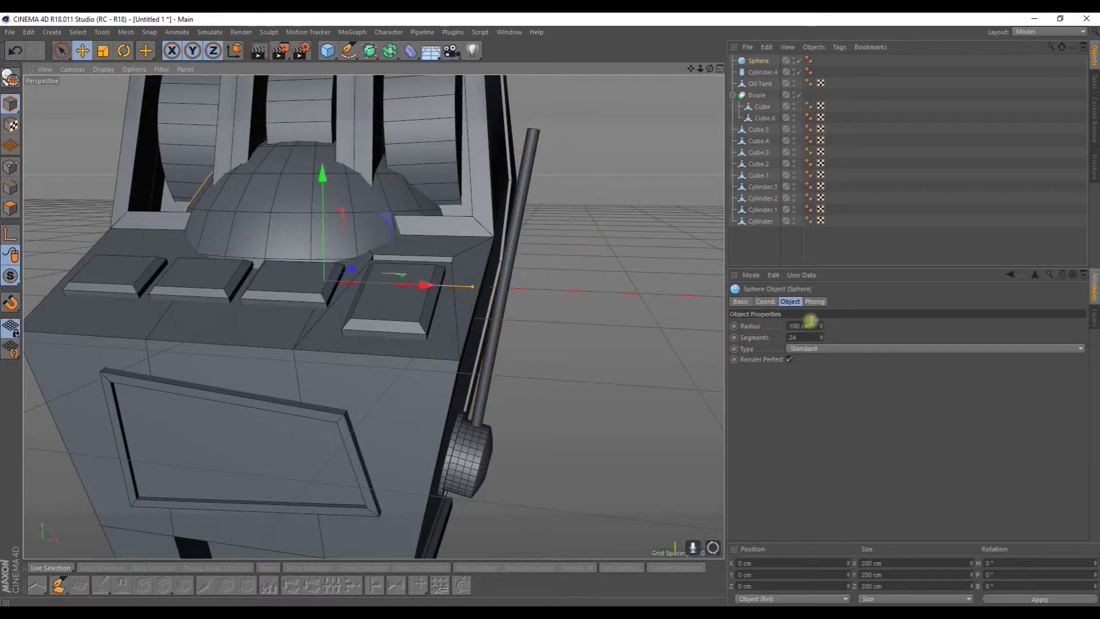
{"action": "mouse_move", "coordinate": [821, 338]}
{"action": "left_mouse_down"}
{"action": "mouse_move", "coordinate": [823, 327]}
{"action": "mouse_move", "coordinate": [822, 355]}
{"action": "left_mouse_up"}
{"action": "left_click_drag", "start_coordinate": [426, 285], "coordinate": [660, 291]}
{"action": "left_click_drag", "start_coordinate": [560, 184], "coordinate": [560, 55]}
{"action": "left_click_drag", "start_coordinate": [561, 106], "coordinate": [563, 87]}
{"action": "left_click_drag", "start_coordinate": [822, 326], "coordinate": [822, 320]}
- Move the sphere onto the rod's upper end at X about 137 cm and Y about 107 cm
{"action": "middle_click_drag", "start_coordinate": [615, 293], "coordinate": [591, 416], "text": "alt"}
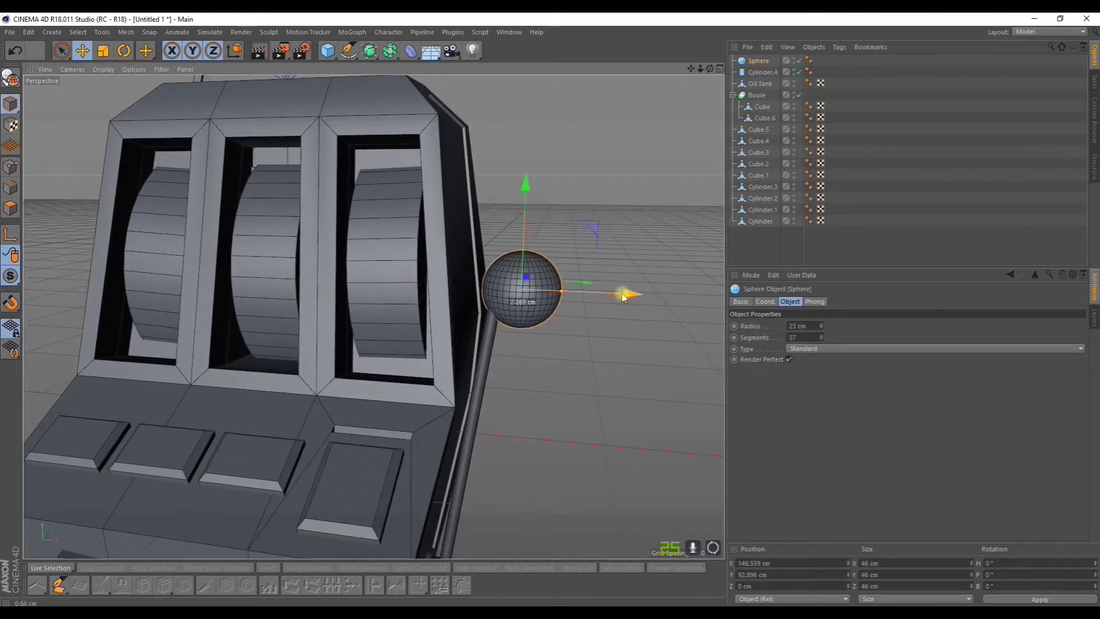
{"action": "left_click_drag", "start_coordinate": [627, 295], "coordinate": [608, 295]}
{"action": "mouse_move", "coordinate": [508, 180]}
{"action": "left_mouse_down"}
{"action": "mouse_move", "coordinate": [514, 151]}
{"action": "mouse_move", "coordinate": [505, 169]}
{"action": "left_mouse_up"}
- Center the sphere on the rod at X about 134 cm and Z about -7.8 cm, and reduce its radius to 14 cm
{"action": "left_click_drag", "start_coordinate": [525, 299], "coordinate": [336, 210], "text": "alt"}
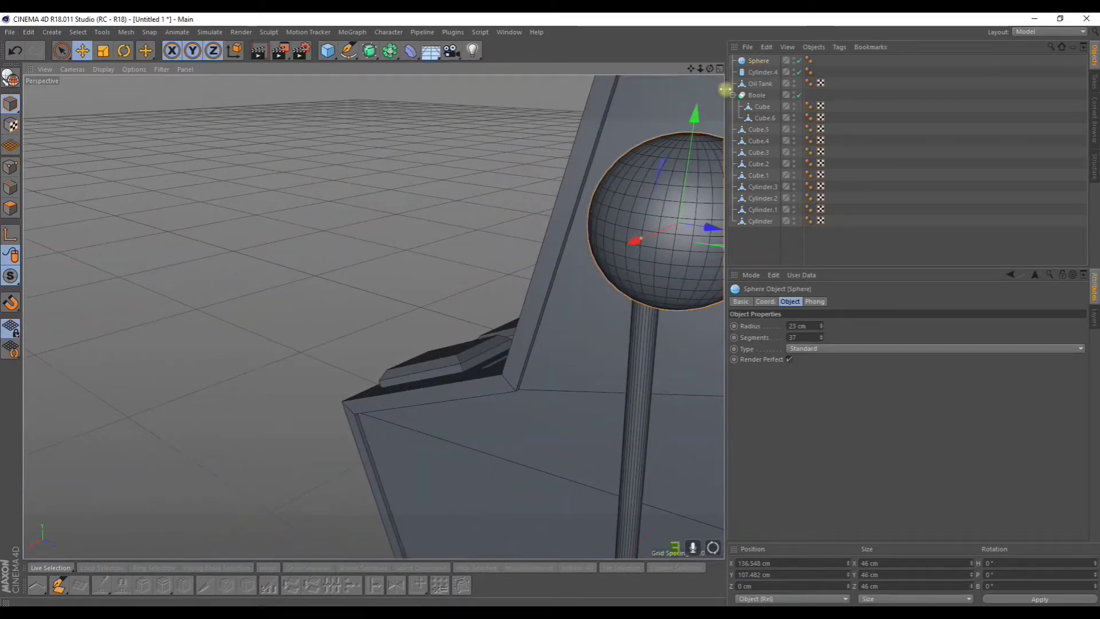
{"action": "left_click", "coordinate": [720, 69]}
{"action": "scroll", "coordinate": [600, 202], "scroll_direction": "up", "scroll_amount": 5}
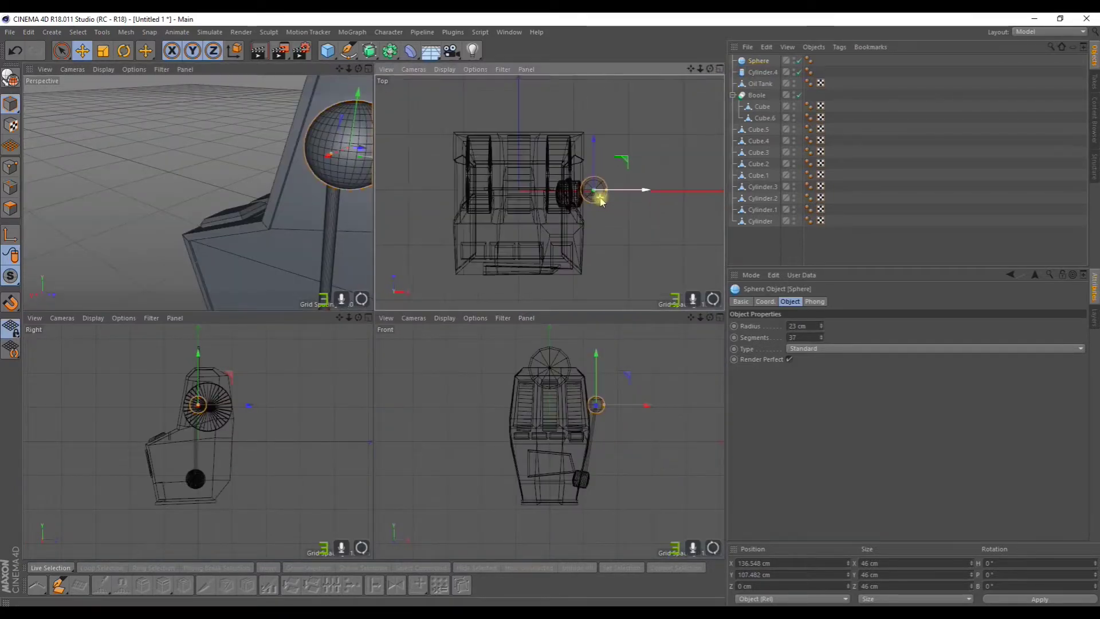
{"action": "scroll", "coordinate": [600, 201], "scroll_direction": "up", "scroll_amount": 3}
{"action": "left_click_drag", "start_coordinate": [566, 116], "coordinate": [561, 131]}
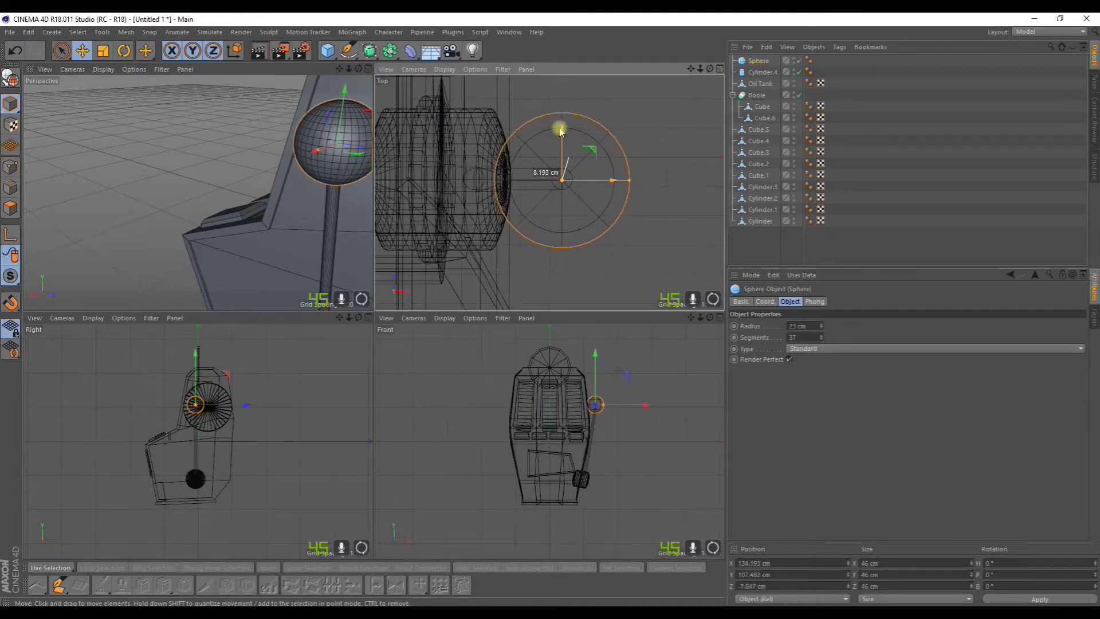
{"action": "left_click_drag", "start_coordinate": [822, 328], "coordinate": [822, 344]}
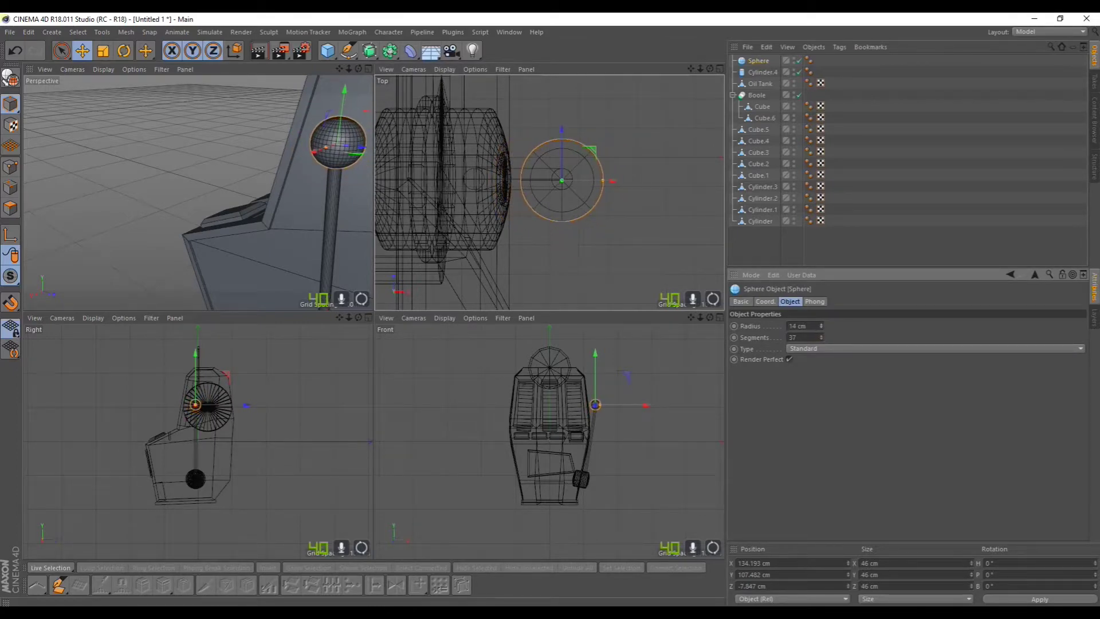
{"action": "left_click_drag", "start_coordinate": [251, 232], "coordinate": [387, 232], "text": "alt"}
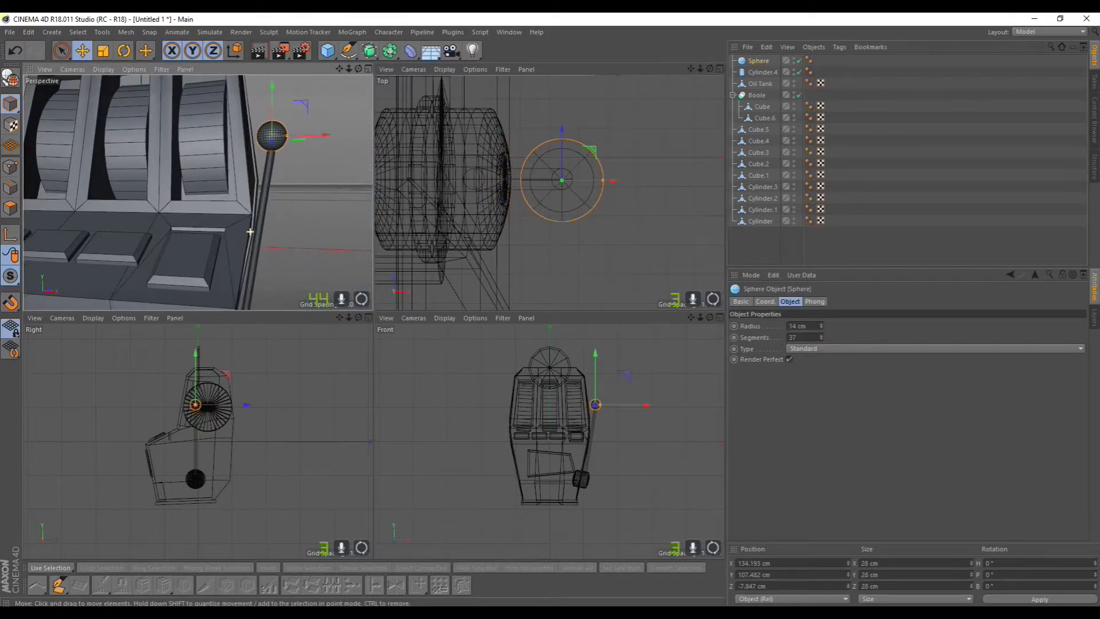
- Bank the sphere about 8.2° to match the rod's tilt and center it on the rod's tip at X about 135.8 cm
{"action": "scroll", "coordinate": [577, 410], "scroll_direction": "up", "scroll_amount": 6}
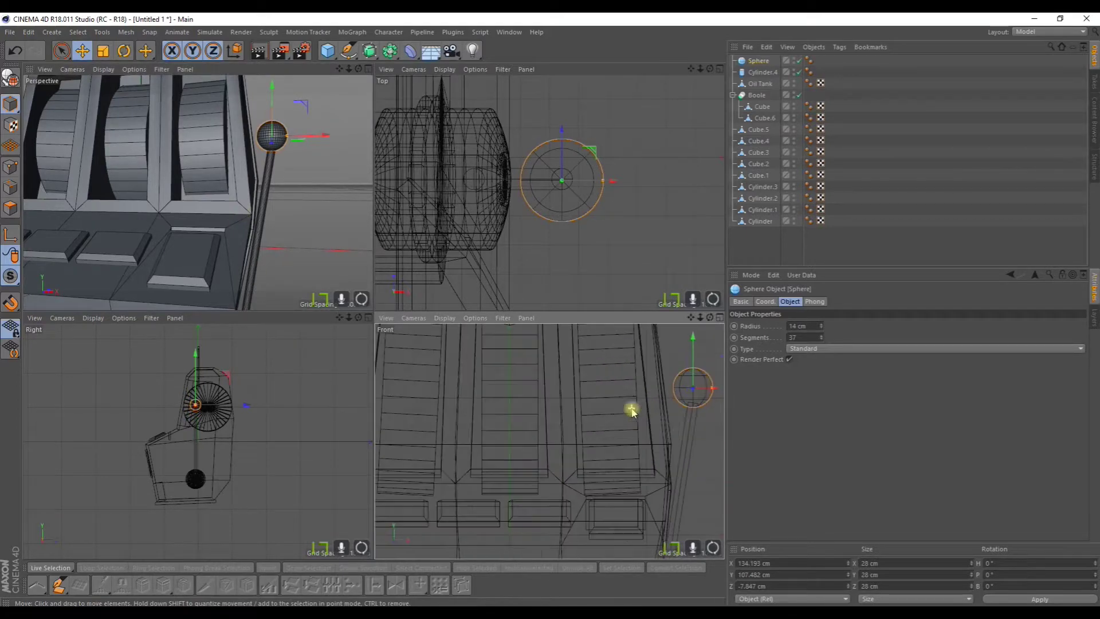
{"action": "scroll", "coordinate": [615, 429], "scroll_direction": "up", "scroll_amount": 3}
{"action": "scroll", "coordinate": [601, 401], "scroll_direction": "up", "scroll_amount": 2}
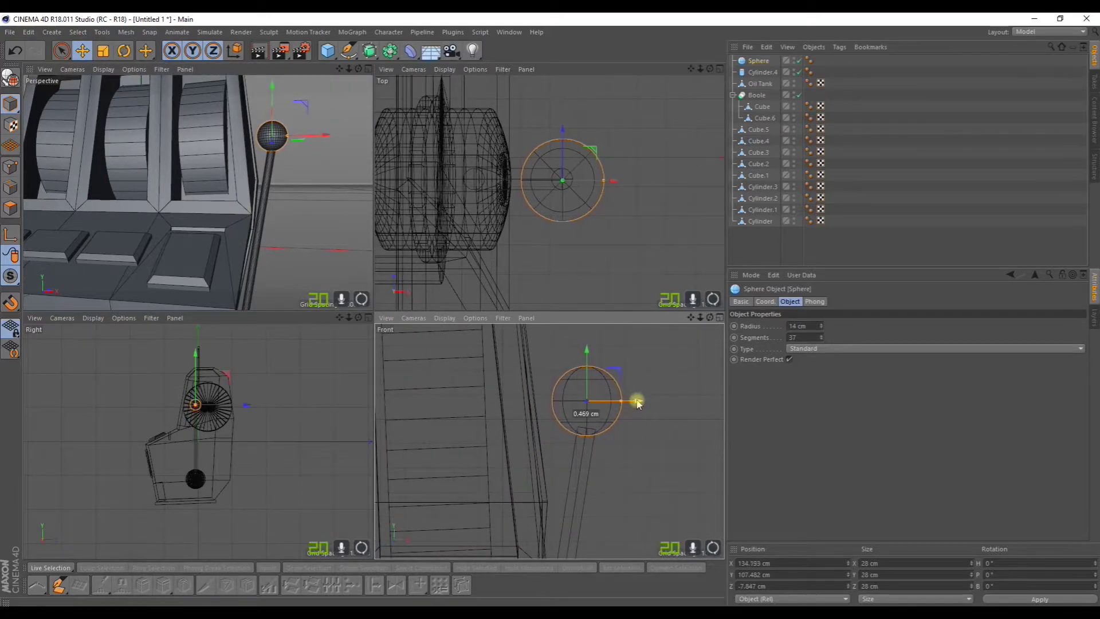
{"action": "left_click", "coordinate": [124, 51]}
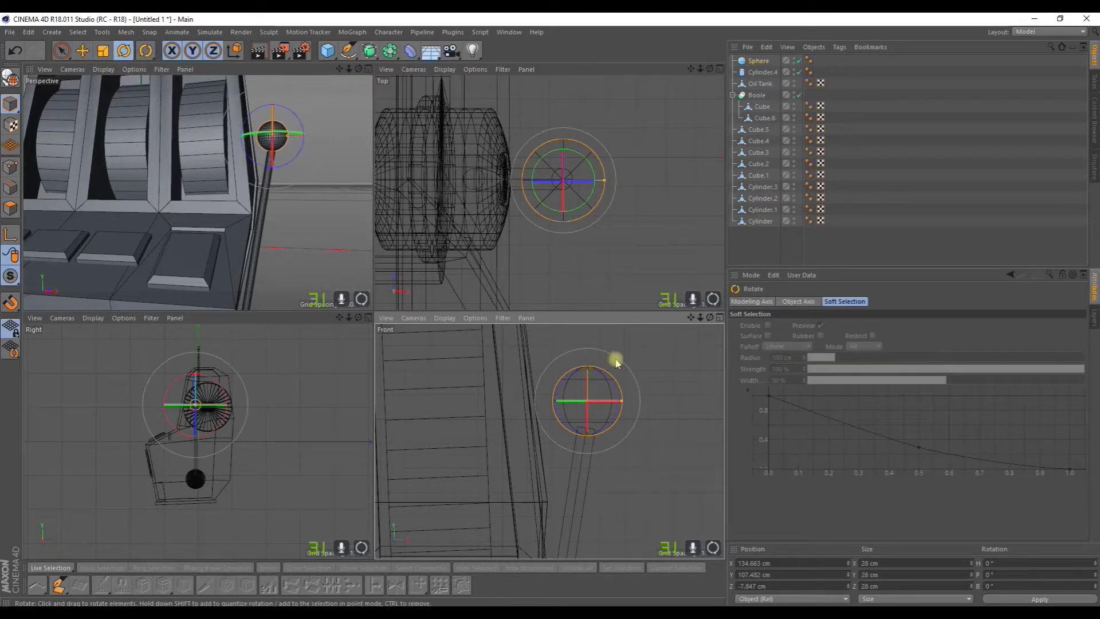
{"action": "left_click_drag", "start_coordinate": [621, 360], "coordinate": [627, 366]}
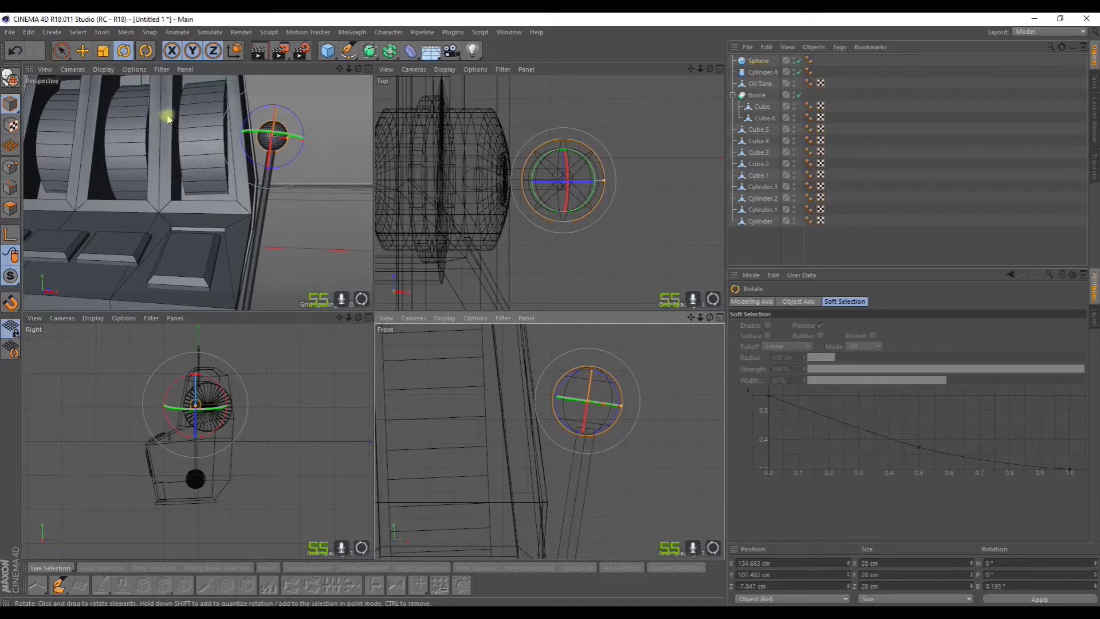
{"action": "key", "text": "t"}
{"action": "left_click_drag", "start_coordinate": [639, 412], "coordinate": [645, 413]}
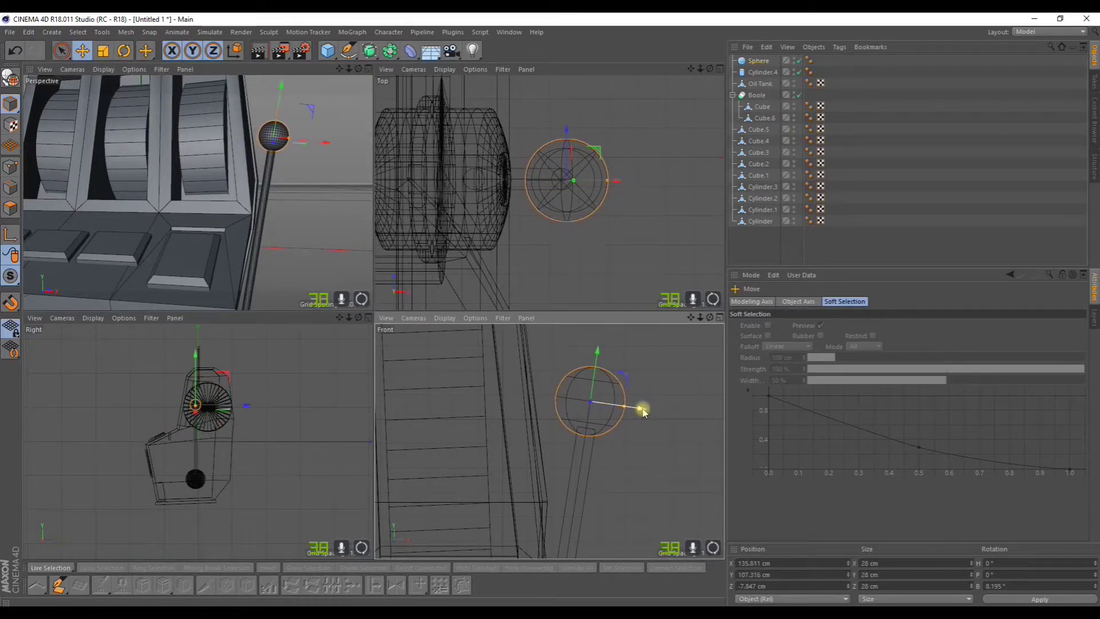
- Examine the lever's ball, rod and hub from several angles in a maximized perspective view
{"action": "left_click_drag", "start_coordinate": [290, 214], "coordinate": [331, 124], "text": "alt"}
{"action": "left_click", "coordinate": [368, 68]}
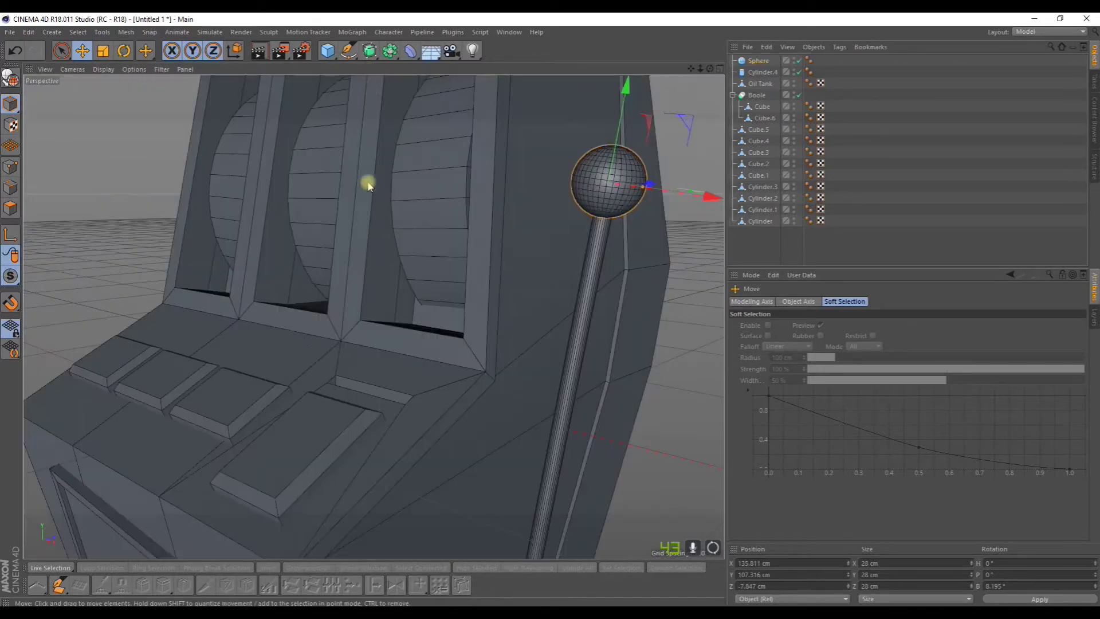
{"action": "scroll", "coordinate": [370, 181], "scroll_direction": "down", "scroll_amount": 10}
{"action": "left_click_drag", "start_coordinate": [528, 307], "coordinate": [572, 294], "text": "alt"}
{"action": "scroll", "coordinate": [447, 189], "scroll_direction": "up", "scroll_amount": 8}
{"action": "left_click_drag", "start_coordinate": [439, 184], "coordinate": [432, 209], "text": "alt"}
{"action": "scroll", "coordinate": [444, 284], "scroll_direction": "down", "scroll_amount": 4}
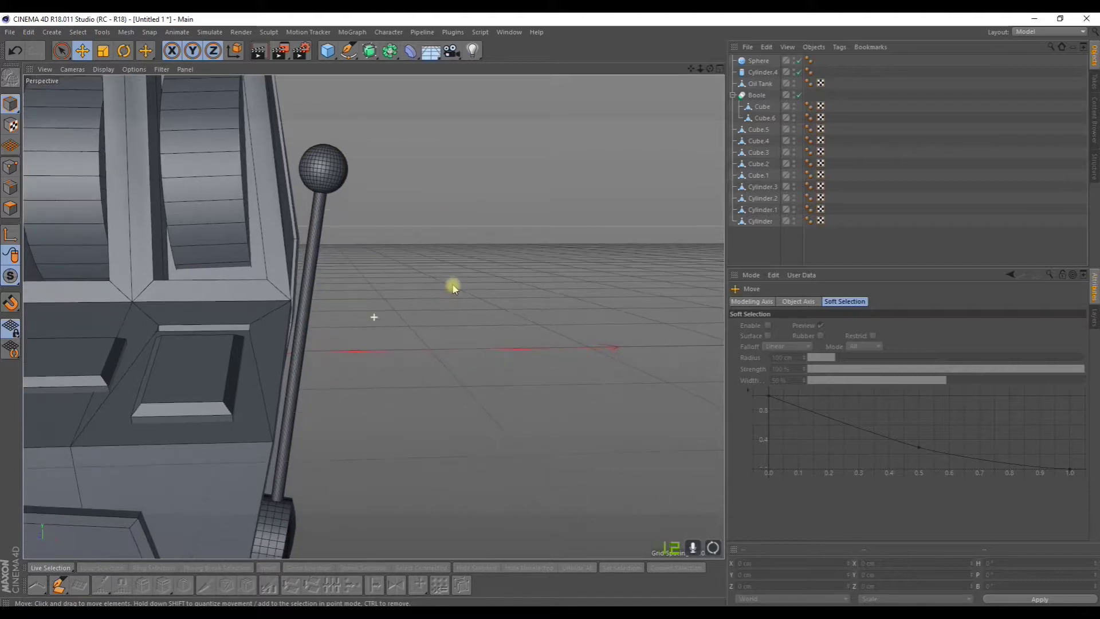
{"action": "scroll", "coordinate": [447, 297], "scroll_direction": "down", "scroll_amount": 2}
{"action": "left_click_drag", "start_coordinate": [447, 295], "coordinate": [393, 302], "text": "alt"}
{"action": "left_click", "coordinate": [379, 299]}
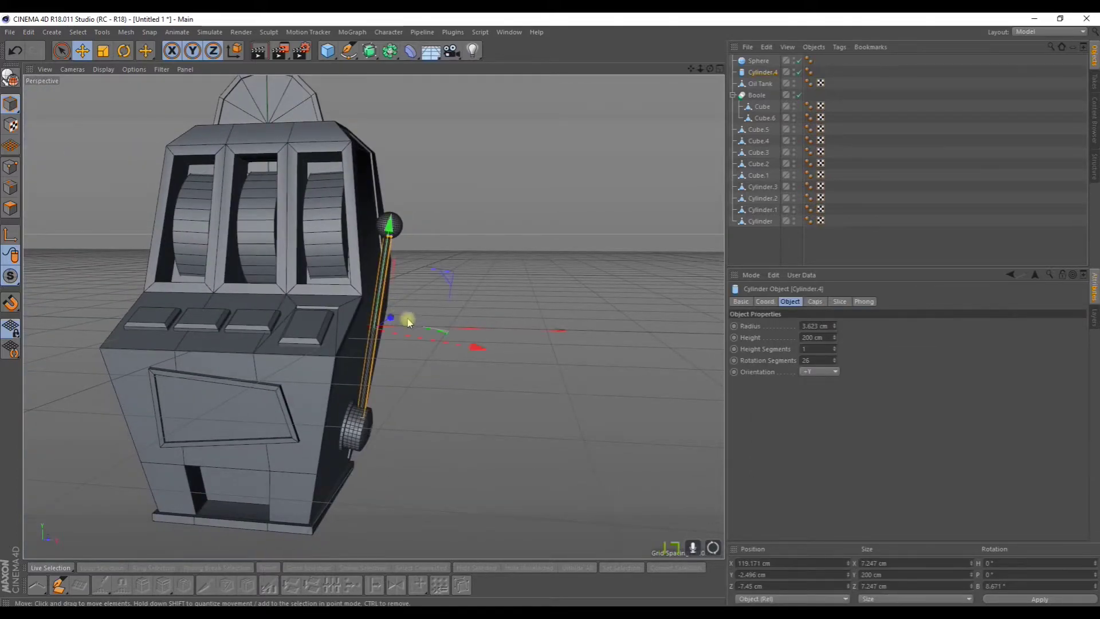
{"action": "left_click_drag", "start_coordinate": [389, 246], "coordinate": [468, 276], "text": "alt"}
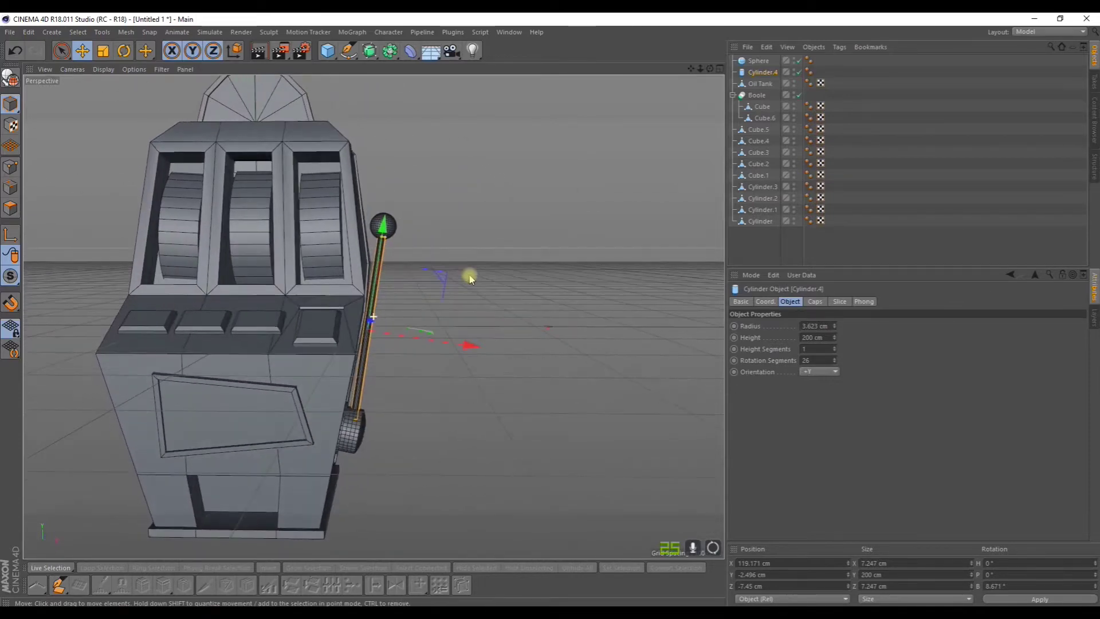
- Lengthen the oil tank hub to about 50.9 cm and seat it against the cabinet side at X about 93 cm
{"action": "left_click", "coordinate": [364, 431]}
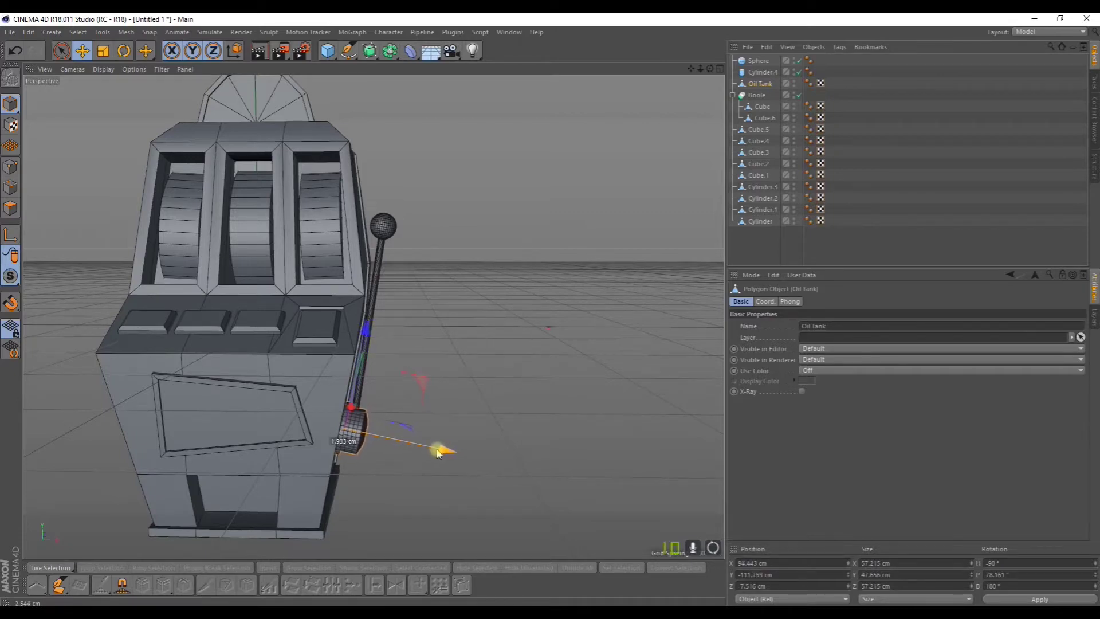
{"action": "left_click", "coordinate": [103, 51]}
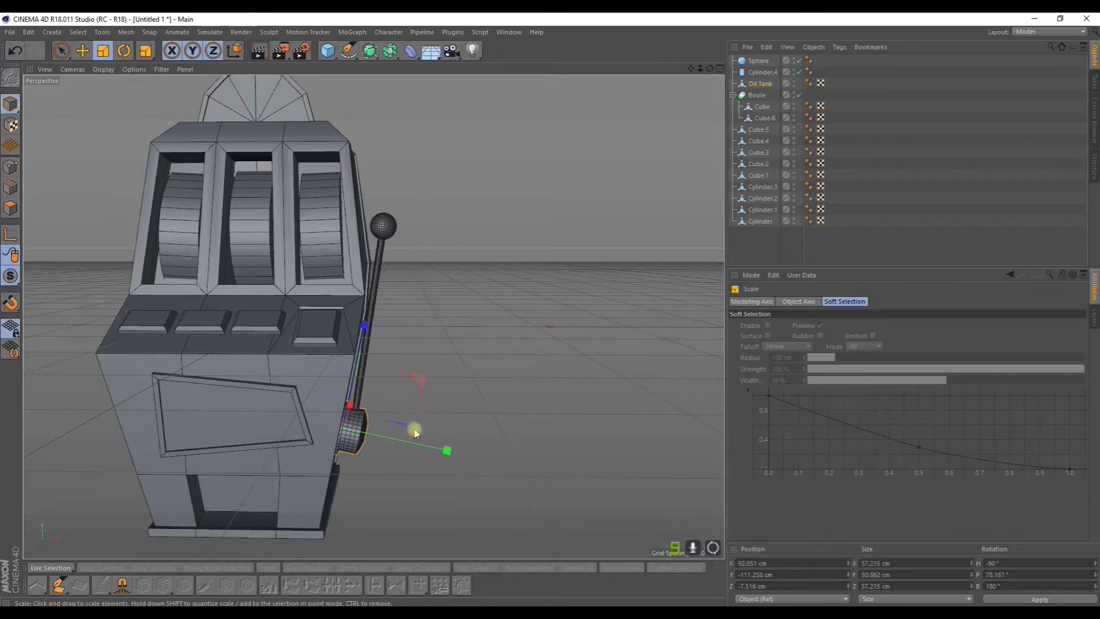
{"action": "key", "text": "e"}
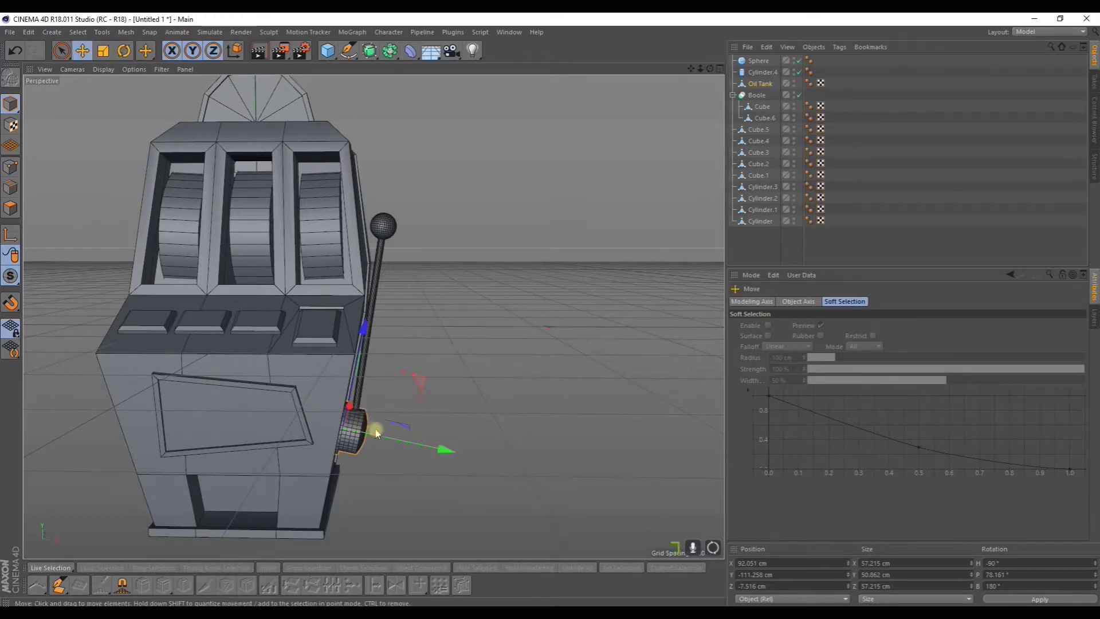
{"action": "scroll", "coordinate": [393, 463], "scroll_direction": "up", "scroll_amount": 6}
{"action": "left_click_drag", "start_coordinate": [361, 393], "coordinate": [366, 396]}
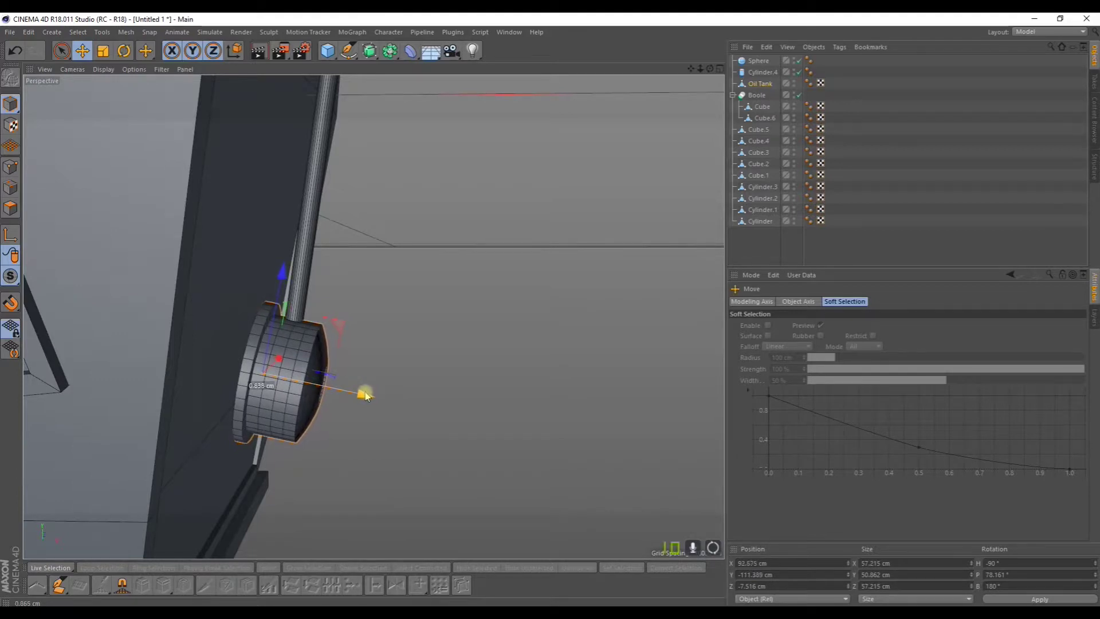
- Move the rod and sphere together outward from the cabinet, to X about 123.5 cm and 140.2 cm
{"action": "left_click", "coordinate": [303, 279]}
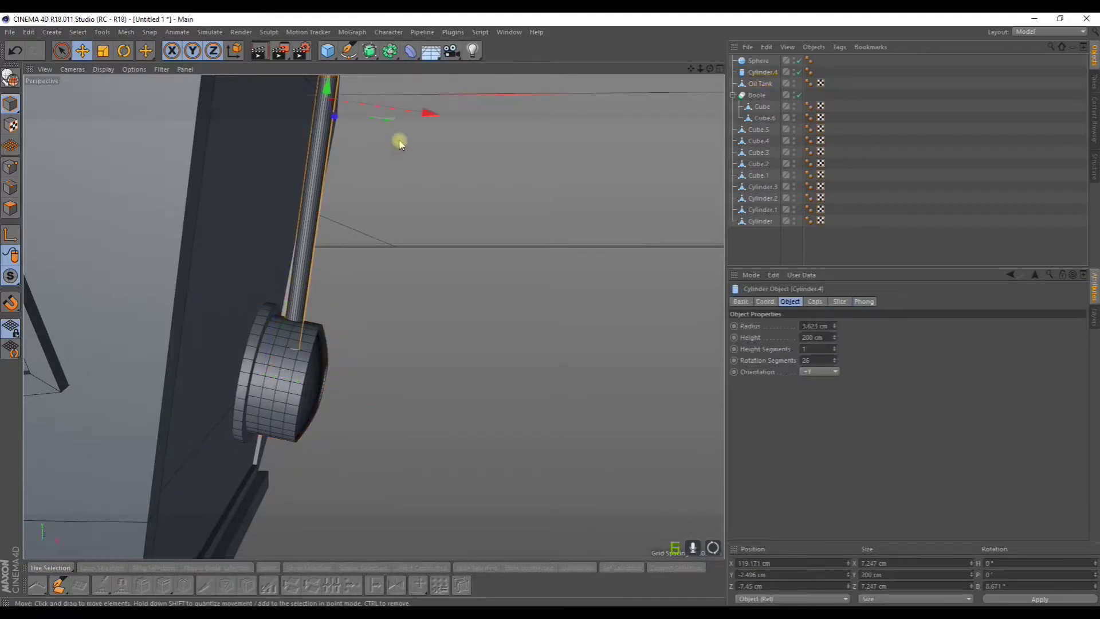
{"action": "middle_click_drag", "start_coordinate": [486, 174], "coordinate": [505, 590], "text": "alt"}
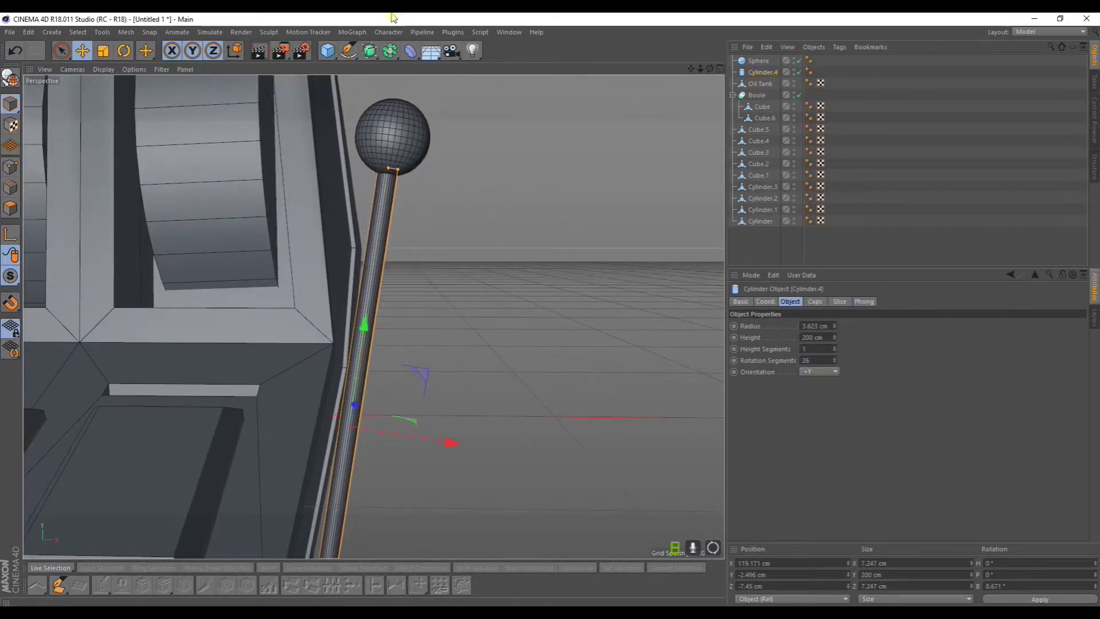
{"action": "left_click", "coordinate": [394, 136], "text": "shift"}
{"action": "left_click_drag", "start_coordinate": [474, 292], "coordinate": [487, 289]}
- Scale the lever's sphere uniformly to about 36.8 cm across
{"action": "left_click", "coordinate": [427, 140]}
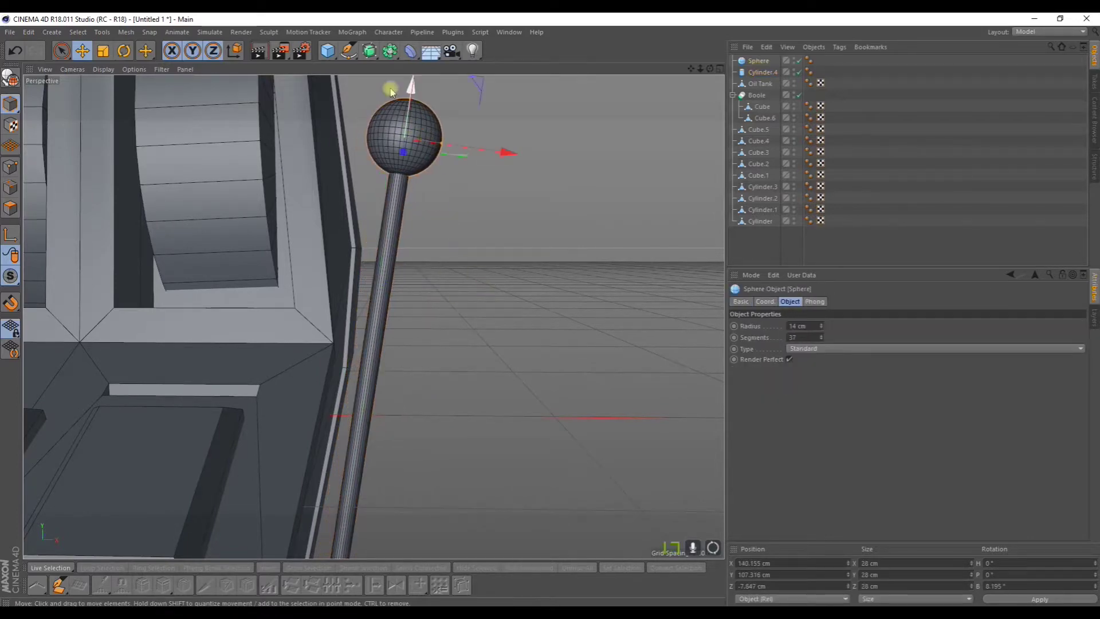
{"action": "left_click", "coordinate": [104, 51]}
{"action": "left_click_drag", "start_coordinate": [510, 270], "coordinate": [624, 205]}
{"action": "scroll", "coordinate": [541, 266], "scroll_direction": "down", "scroll_amount": 2}
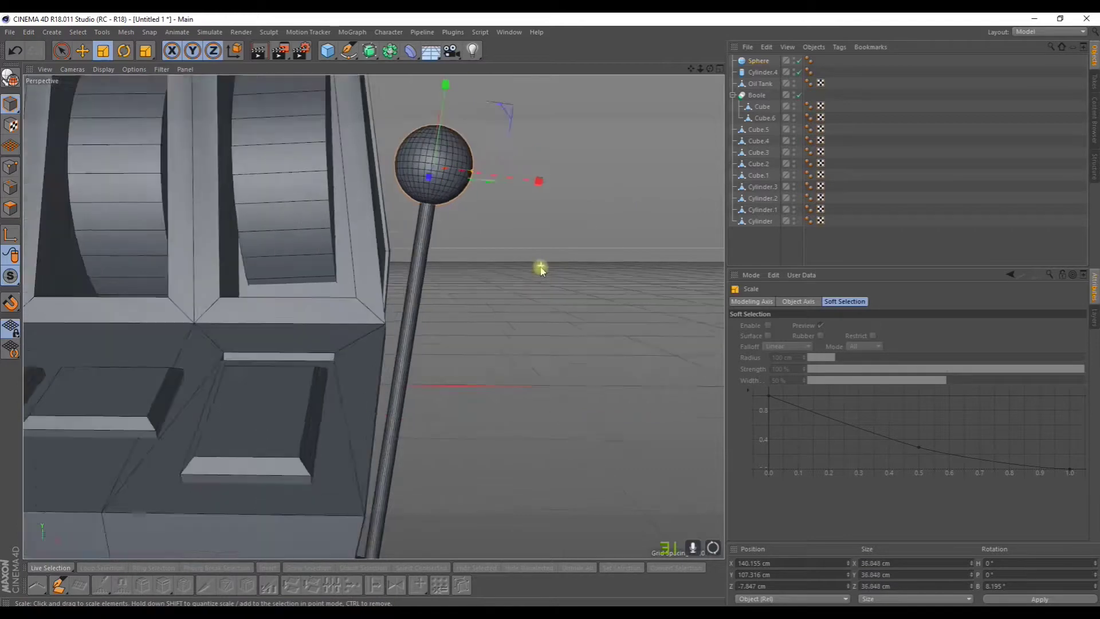
{"action": "scroll", "coordinate": [541, 267], "scroll_direction": "down", "scroll_amount": 6}
{"action": "left_click_drag", "start_coordinate": [579, 330], "coordinate": [526, 361], "text": "alt"}
{"action": "scroll", "coordinate": [542, 345], "scroll_direction": "down", "scroll_amount": 2}
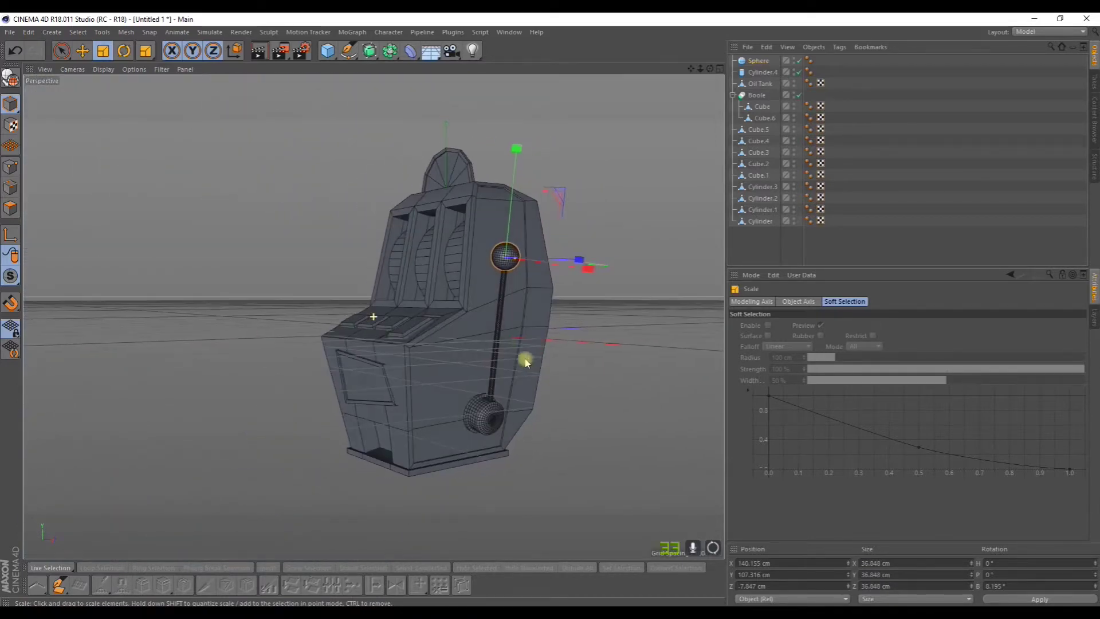
- Thicken the lever rod to a radius of about 4.15 cm
{"action": "left_click", "coordinate": [499, 333]}
{"action": "scroll", "coordinate": [516, 241], "scroll_direction": "up", "scroll_amount": 8}
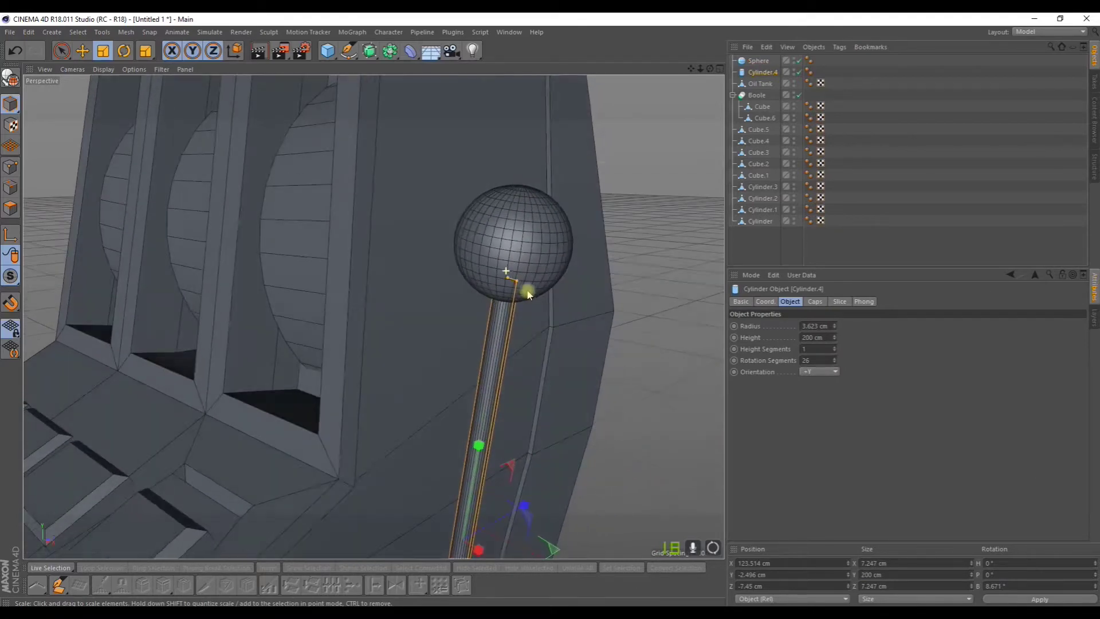
{"action": "scroll", "coordinate": [561, 345], "scroll_direction": "down", "scroll_amount": 8}
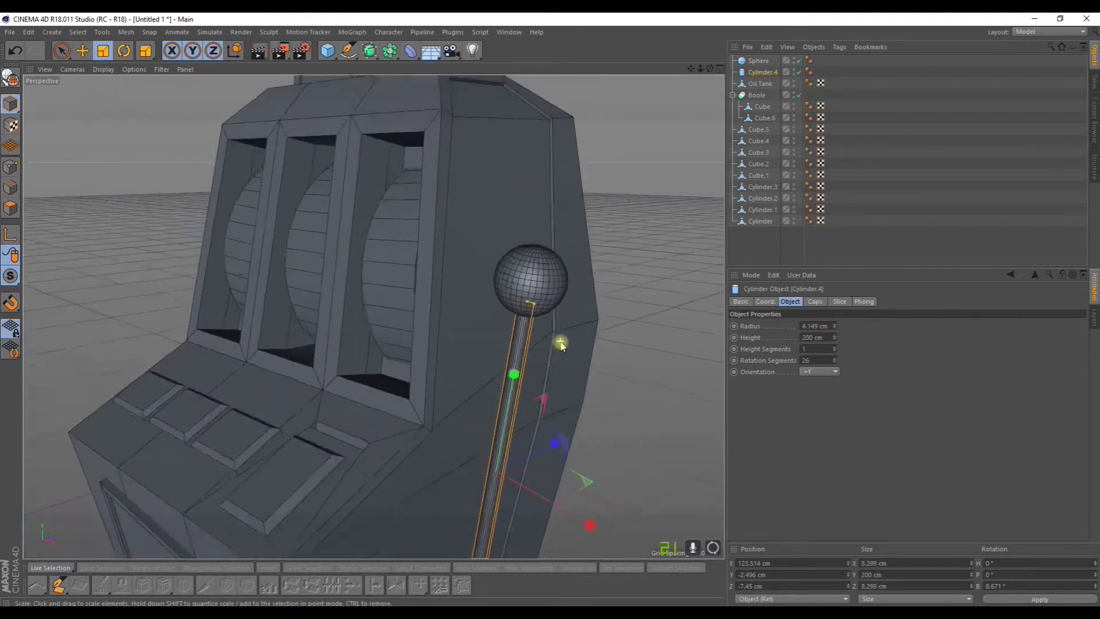
{"action": "left_click_drag", "start_coordinate": [614, 329], "coordinate": [520, 304], "text": "alt"}
{"action": "left_click", "coordinate": [621, 320]}
- Add a cylinder flattened to a disc about 59 cm across and 1.6 cm thick, in front of the machine at Z about -333 cm
{"action": "left_click_drag", "start_coordinate": [328, 50], "coordinate": [552, 67]}
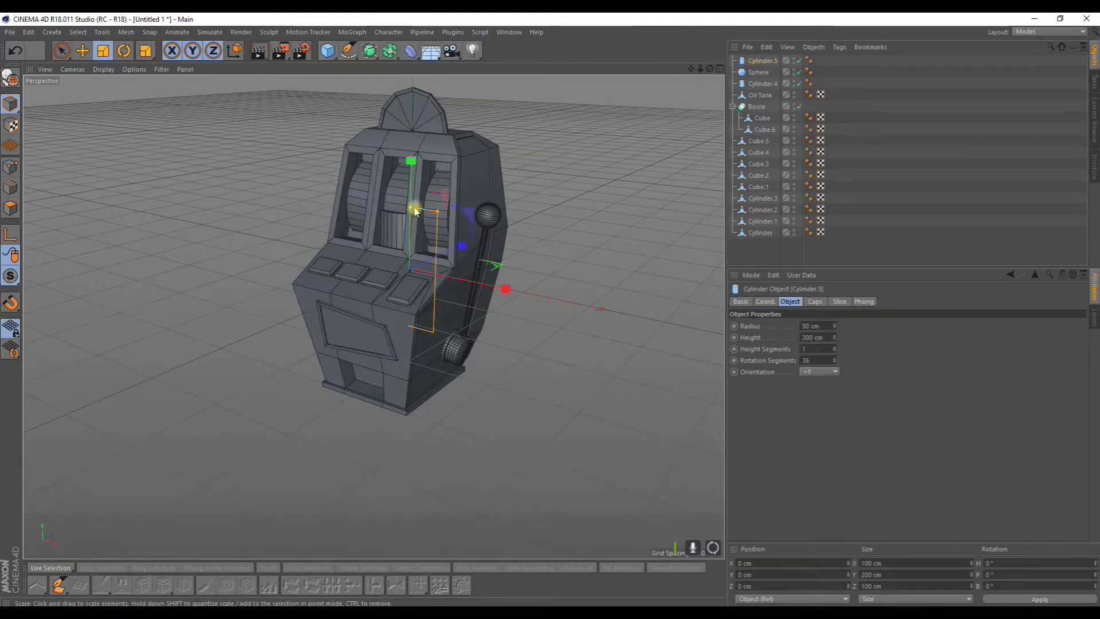
{"action": "left_click_drag", "start_coordinate": [429, 213], "coordinate": [228, 118]}
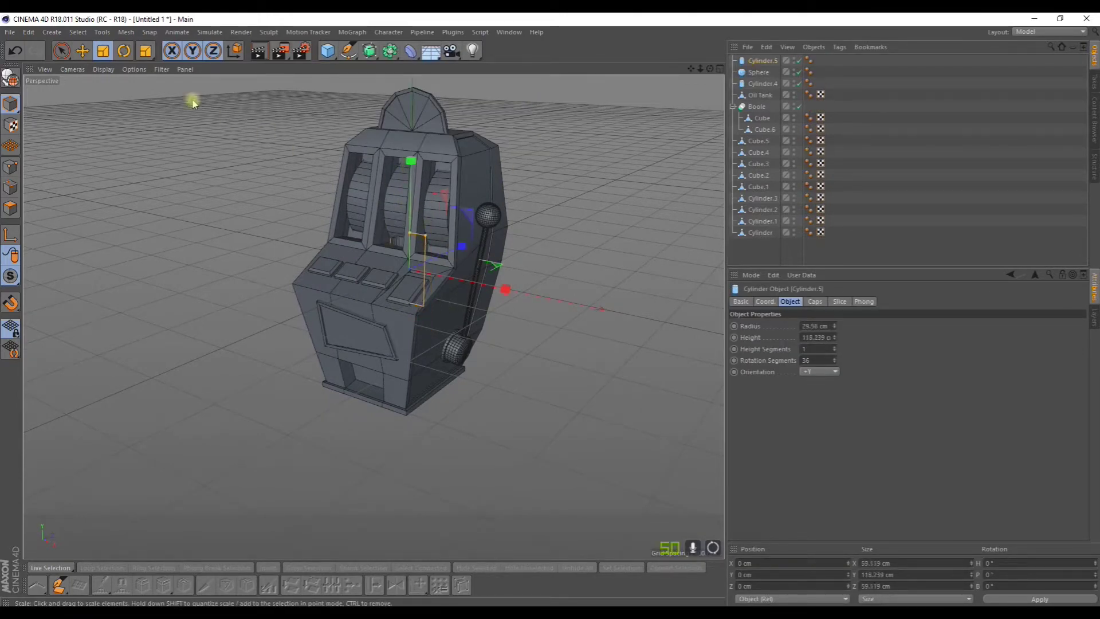
{"action": "left_click", "coordinate": [86, 55]}
{"action": "left_click_drag", "start_coordinate": [459, 244], "coordinate": [268, 327]}
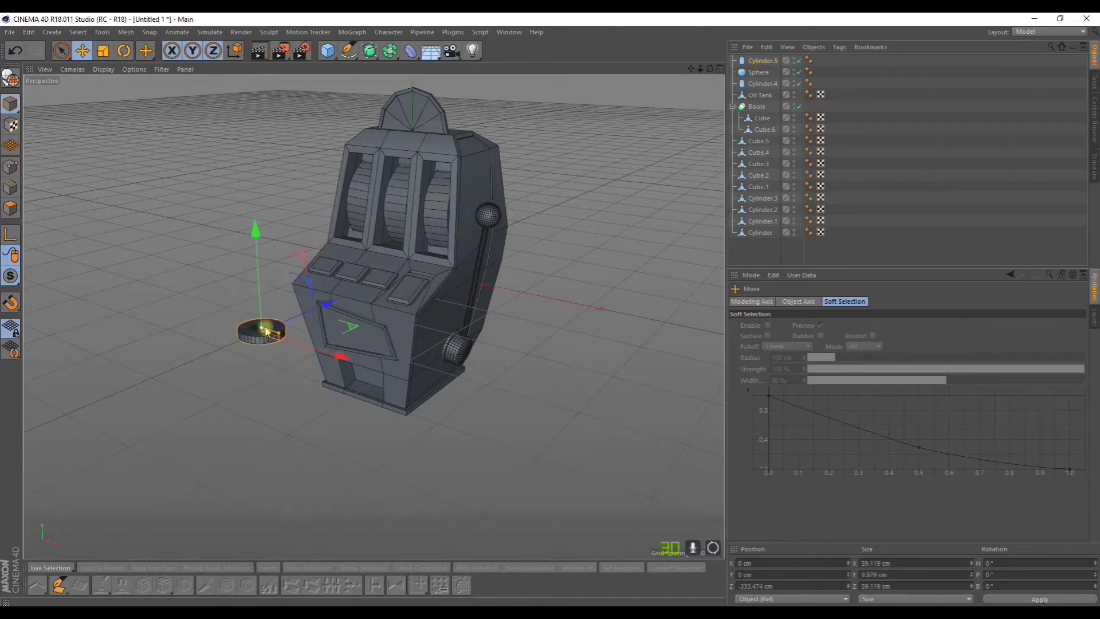
{"action": "scroll", "coordinate": [265, 331], "scroll_direction": "up", "scroll_amount": 10}
{"action": "left_click_drag", "start_coordinate": [326, 159], "coordinate": [334, 201]}
{"action": "scroll", "coordinate": [326, 213], "scroll_direction": "down", "scroll_amount": 5}
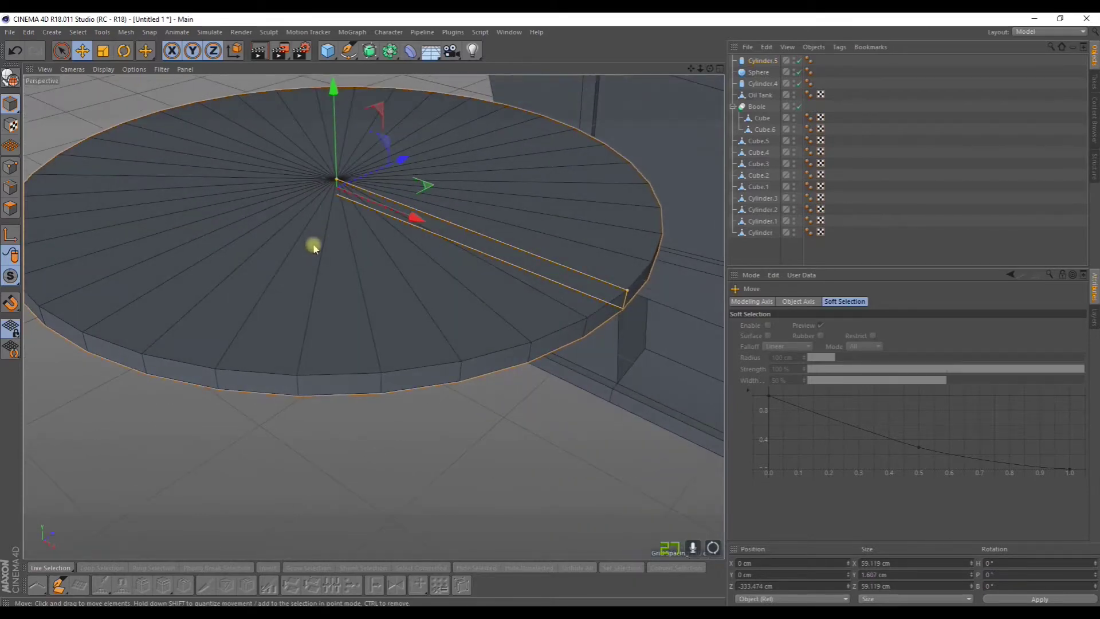
- Make the disc editable, select the polygons of both flat faces and inset them 3 cm with Extrude Inner
{"action": "left_click", "coordinate": [10, 80]}
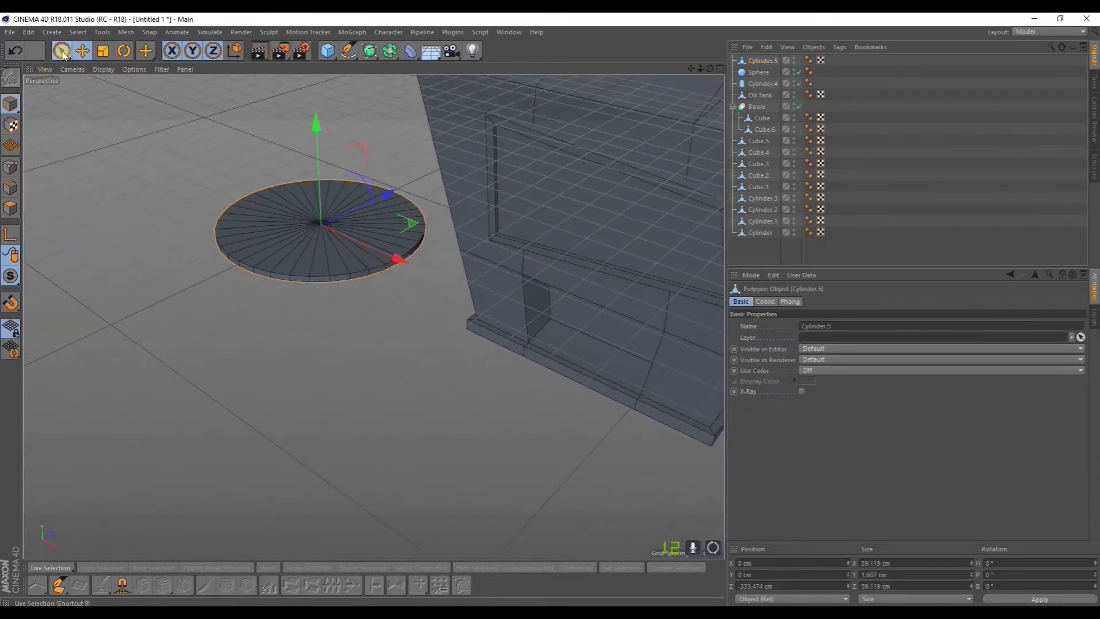
{"action": "left_click", "coordinate": [12, 210]}
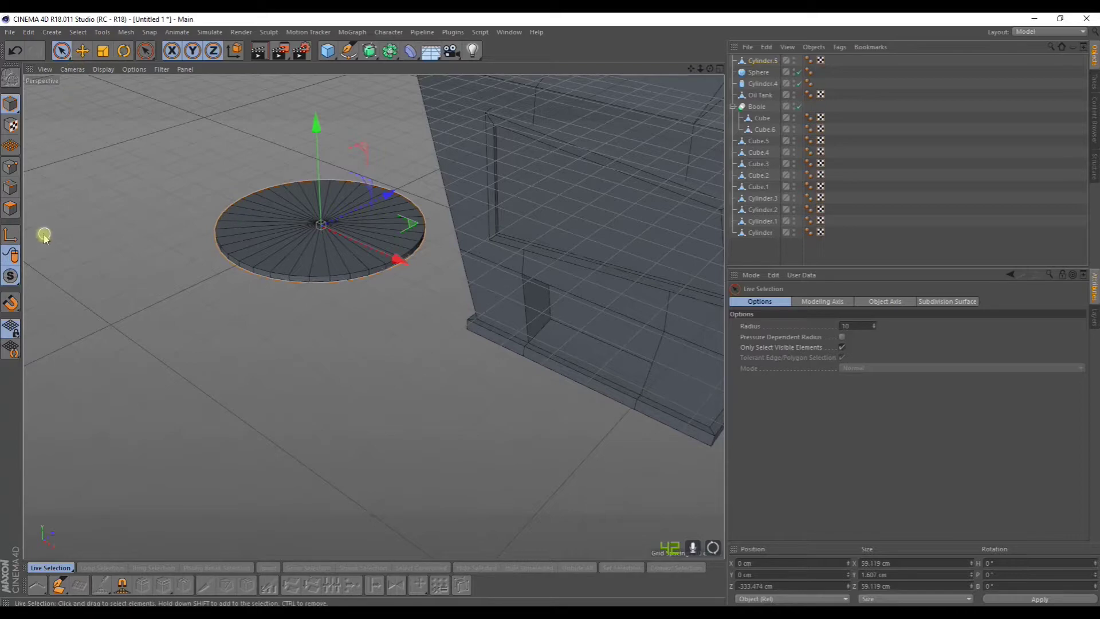
{"action": "mouse_move", "coordinate": [241, 217]}
{"action": "left_mouse_down"}
{"action": "mouse_move", "coordinate": [295, 208]}
{"action": "mouse_move", "coordinate": [334, 241]}
{"action": "mouse_move", "coordinate": [304, 214]}
{"action": "mouse_move", "coordinate": [334, 187]}
{"action": "mouse_move", "coordinate": [343, 123]}
{"action": "left_mouse_up"}
{"action": "mouse_move", "coordinate": [289, 300]}
{"action": "left_mouse_down", "text": "shift"}
{"action": "mouse_move", "coordinate": [301, 299]}
{"action": "mouse_move", "coordinate": [285, 373]}
{"action": "mouse_move", "coordinate": [261, 294]}
{"action": "left_mouse_up", "text": "shift"}
{"action": "left_click_drag", "start_coordinate": [332, 228], "coordinate": [344, 316], "text": "alt"}
{"action": "right_click", "coordinate": [294, 132]}
{"action": "left_click", "coordinate": [320, 371]}
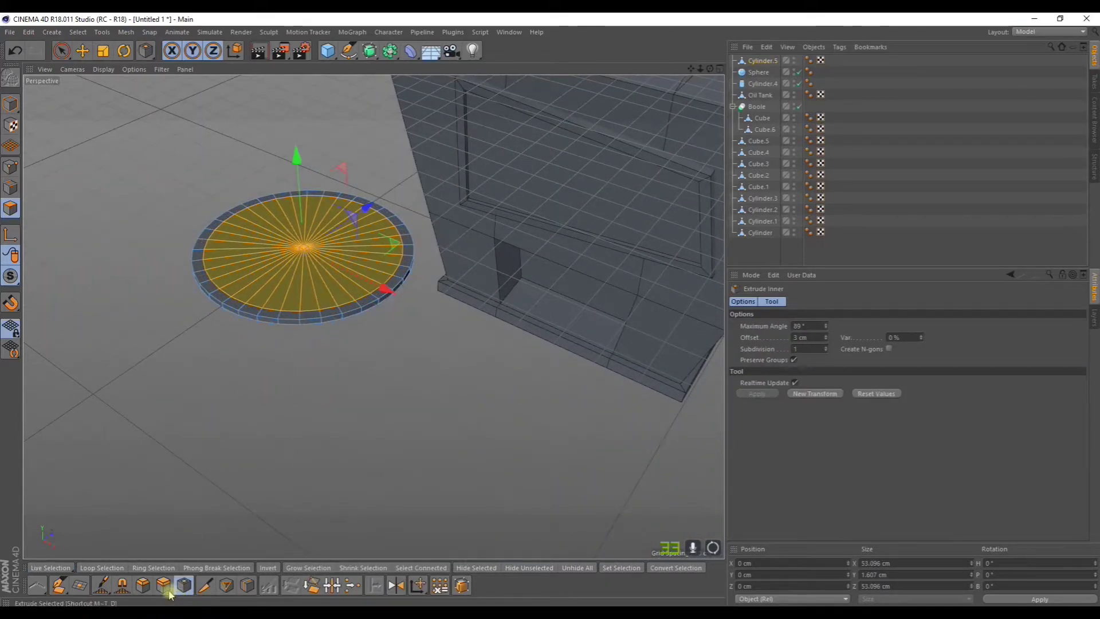
- Extrude the inset faces of the disc by -0.47 cm to form a raised coin rim, and clear the polygon selection
{"action": "left_click", "coordinate": [186, 597]}
{"action": "scroll", "coordinate": [280, 287], "scroll_direction": "up", "scroll_amount": 5}
{"action": "mouse_move", "coordinate": [281, 288]}
{"action": "left_mouse_down"}
{"action": "mouse_move", "coordinate": [250, 288]}
{"action": "mouse_move", "coordinate": [278, 281]}
{"action": "left_mouse_up"}
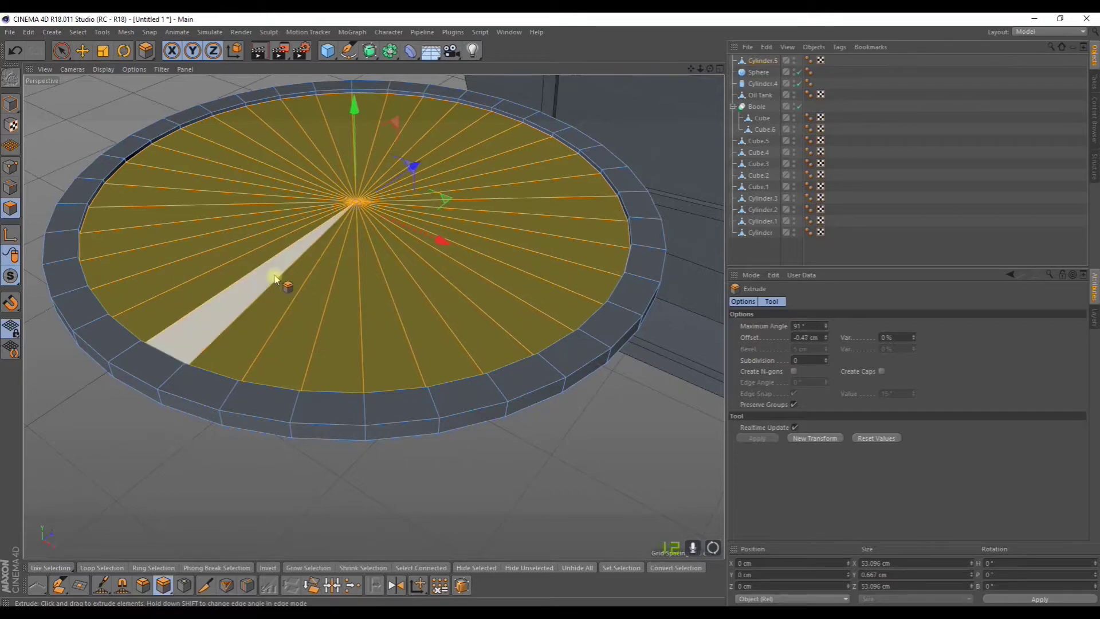
{"action": "scroll", "coordinate": [283, 280], "scroll_direction": "down", "scroll_amount": 6}
{"action": "scroll", "coordinate": [264, 229], "scroll_direction": "up", "scroll_amount": 1}
{"action": "left_click", "coordinate": [67, 52]}
{"action": "left_click", "coordinate": [106, 123]}
{"action": "left_click_drag", "start_coordinate": [105, 123], "coordinate": [306, 259], "text": "alt"}
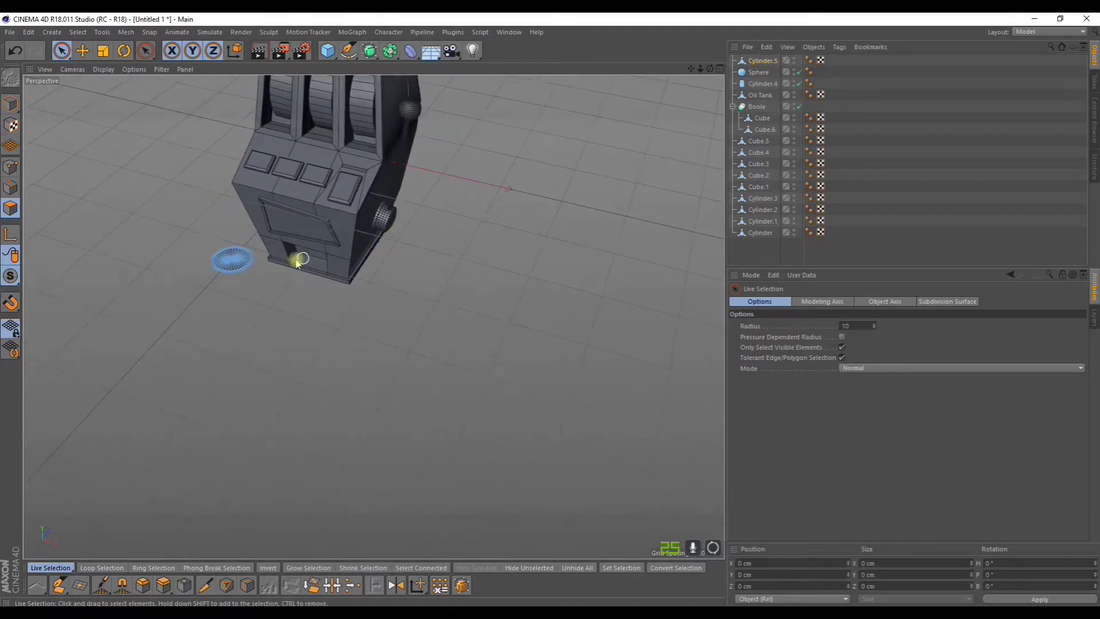
{"action": "left_click_drag", "start_coordinate": [180, 246], "coordinate": [159, 184], "text": "alt"}
- Move the whole coin toward the cabinet to Z about -153 cm and scale it to about 27.4 cm across
{"action": "left_click", "coordinate": [83, 51]}
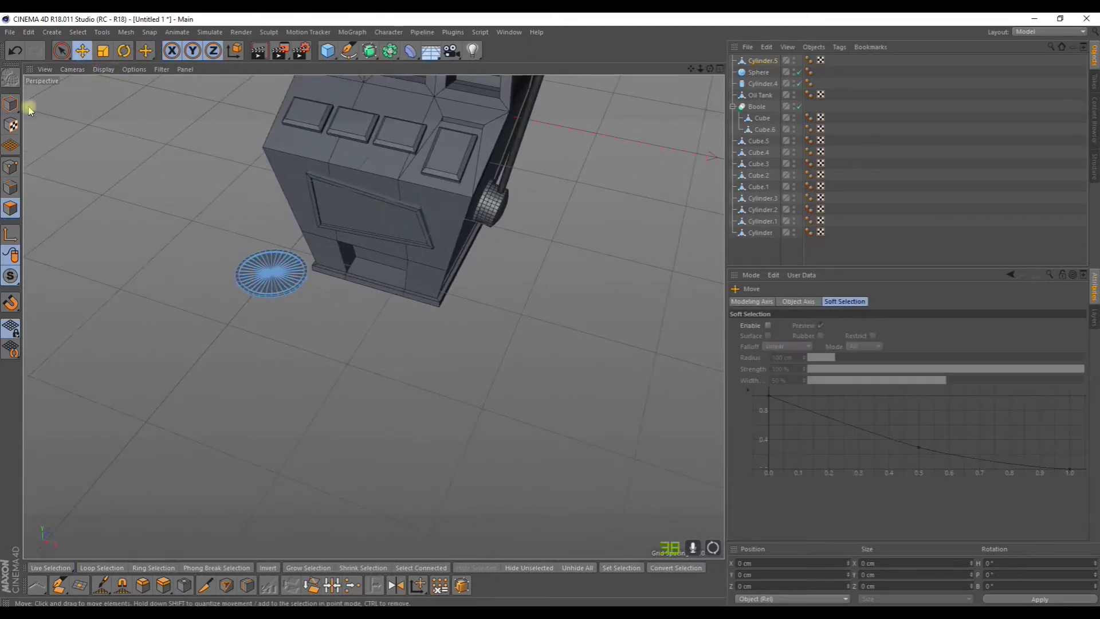
{"action": "left_click", "coordinate": [11, 104]}
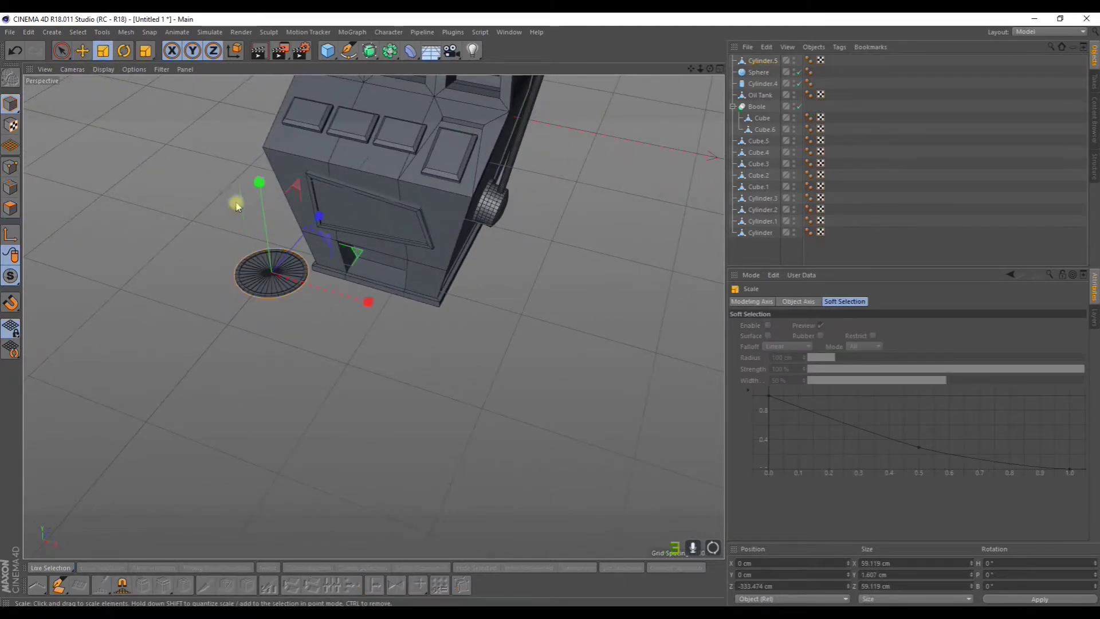
{"action": "key", "text": "r"}
{"action": "key", "text": "t"}
{"action": "left_click_drag", "start_coordinate": [322, 222], "coordinate": [408, 132]}
{"action": "left_click_drag", "start_coordinate": [129, 170], "coordinate": [40, 177]}
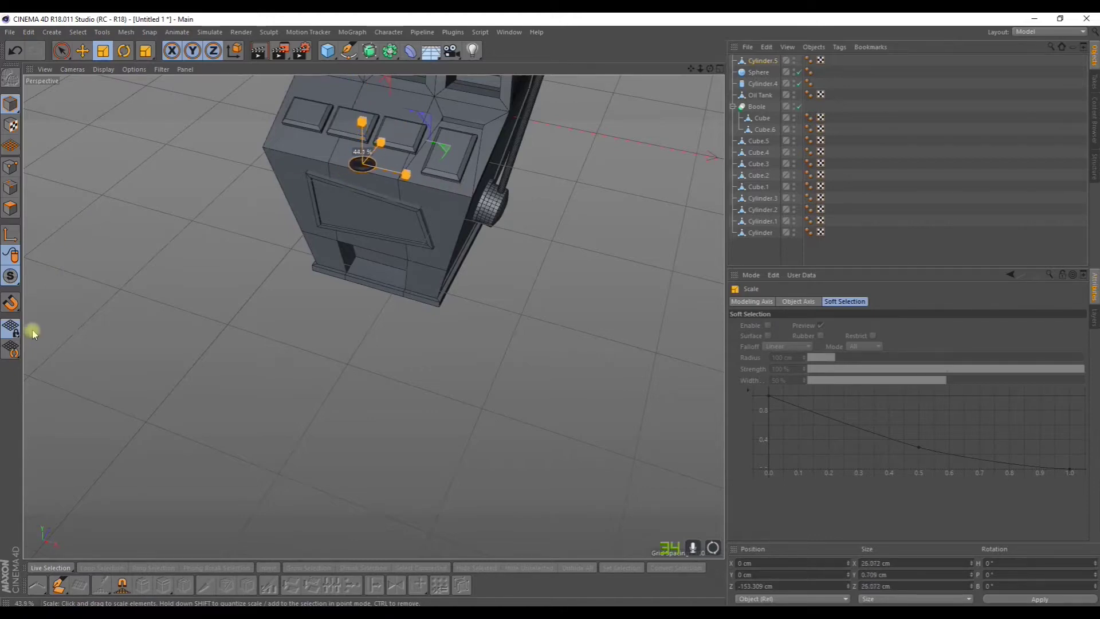
- Lower the coin in front of the payout opening at the cabinet's base, to Y about -178 cm
{"action": "scroll", "coordinate": [195, 338], "scroll_direction": "down", "scroll_amount": 3}
{"action": "left_click_drag", "start_coordinate": [194, 304], "coordinate": [203, 252], "text": "alt"}
{"action": "left_click", "coordinate": [83, 51]}
{"action": "left_click_drag", "start_coordinate": [296, 182], "coordinate": [296, 210]}
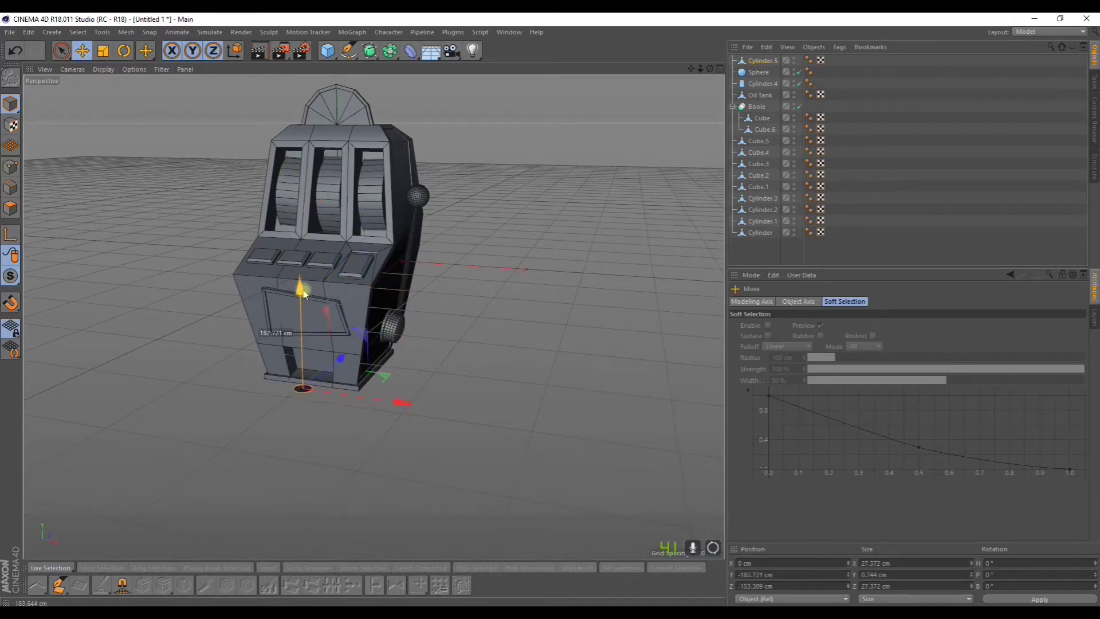
{"action": "left_click_drag", "start_coordinate": [303, 293], "coordinate": [303, 286]}
{"action": "scroll", "coordinate": [299, 386], "scroll_direction": "up", "scroll_amount": 3}
{"action": "left_click_drag", "start_coordinate": [299, 385], "coordinate": [285, 403], "text": "alt"}
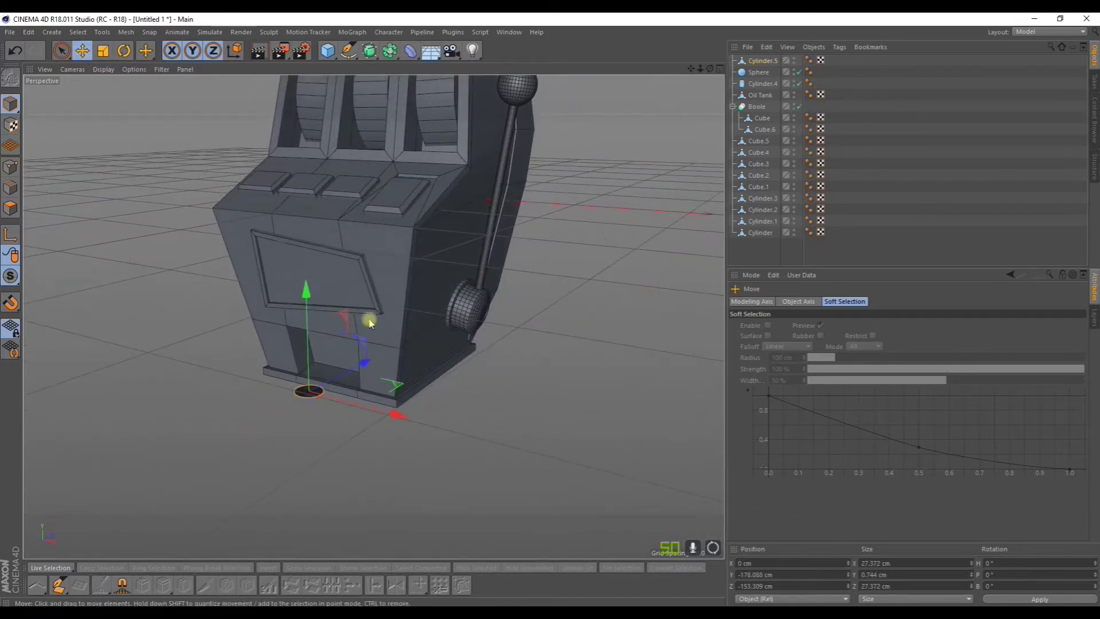
{"action": "scroll", "coordinate": [369, 321], "scroll_direction": "down", "scroll_amount": 3}
{"action": "middle_click_drag", "start_coordinate": [388, 260], "coordinate": [420, 341], "text": "alt"}
{"action": "left_click_drag", "start_coordinate": [423, 317], "coordinate": [432, 321], "text": "alt"}
{"action": "middle_click_drag", "start_coordinate": [446, 309], "coordinate": [390, 297], "text": "alt"}
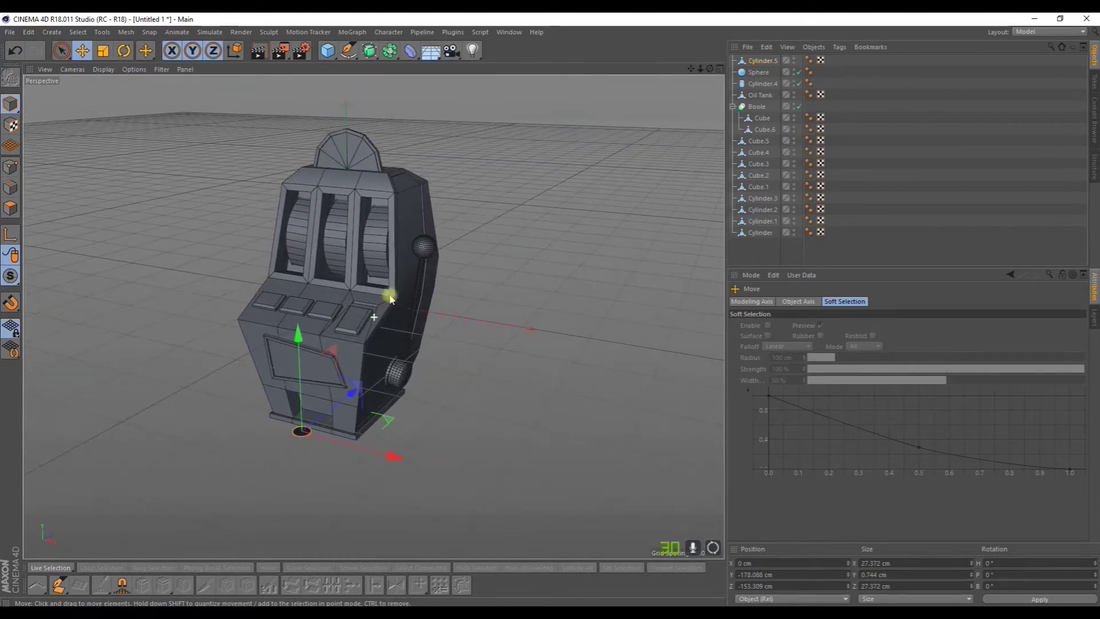
- Select the three upper polygons on the back of the cabinet and move them 1.8 cm backward to Z about 98 cm
{"action": "left_click", "coordinate": [485, 345]}
{"action": "left_click_drag", "start_coordinate": [464, 341], "coordinate": [190, 155], "text": "alt"}
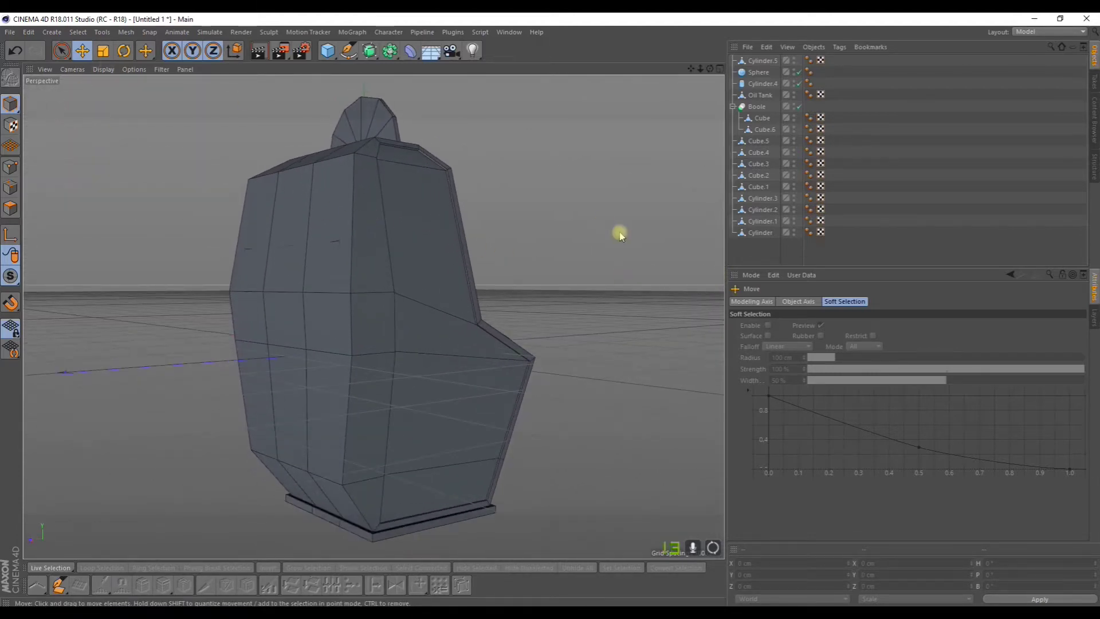
{"action": "left_click", "coordinate": [761, 85]}
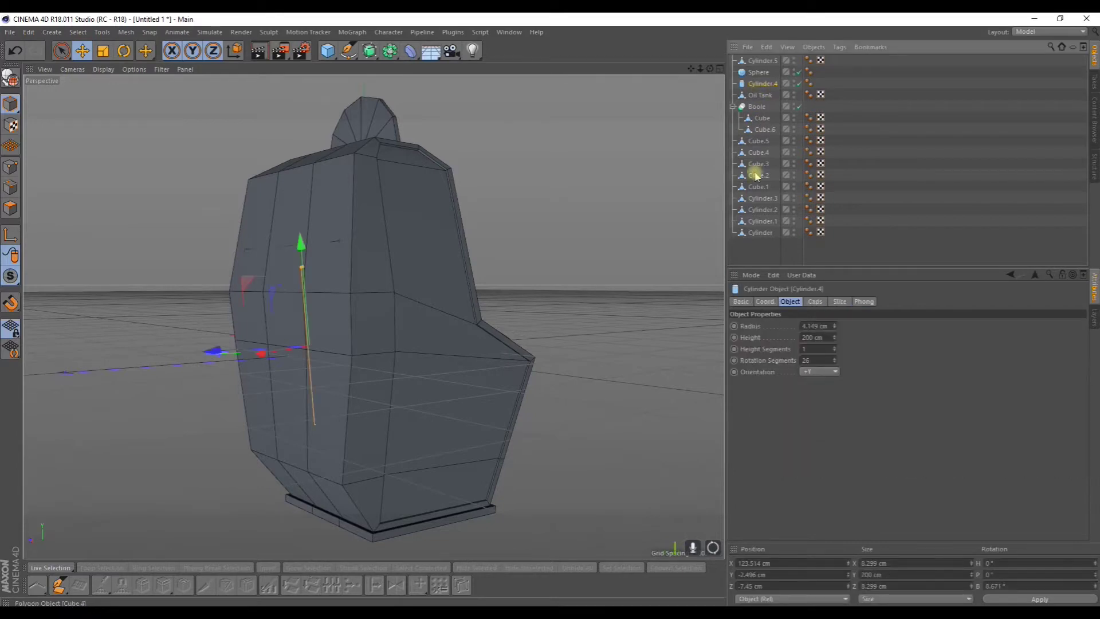
{"action": "left_click", "coordinate": [763, 131]}
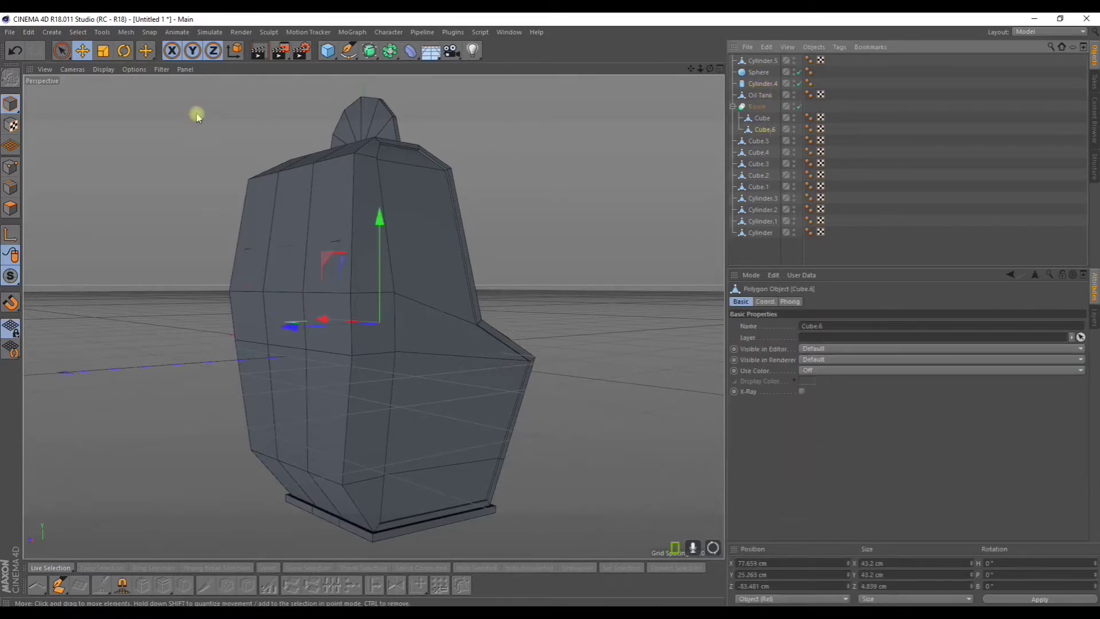
{"action": "left_click", "coordinate": [9, 210]}
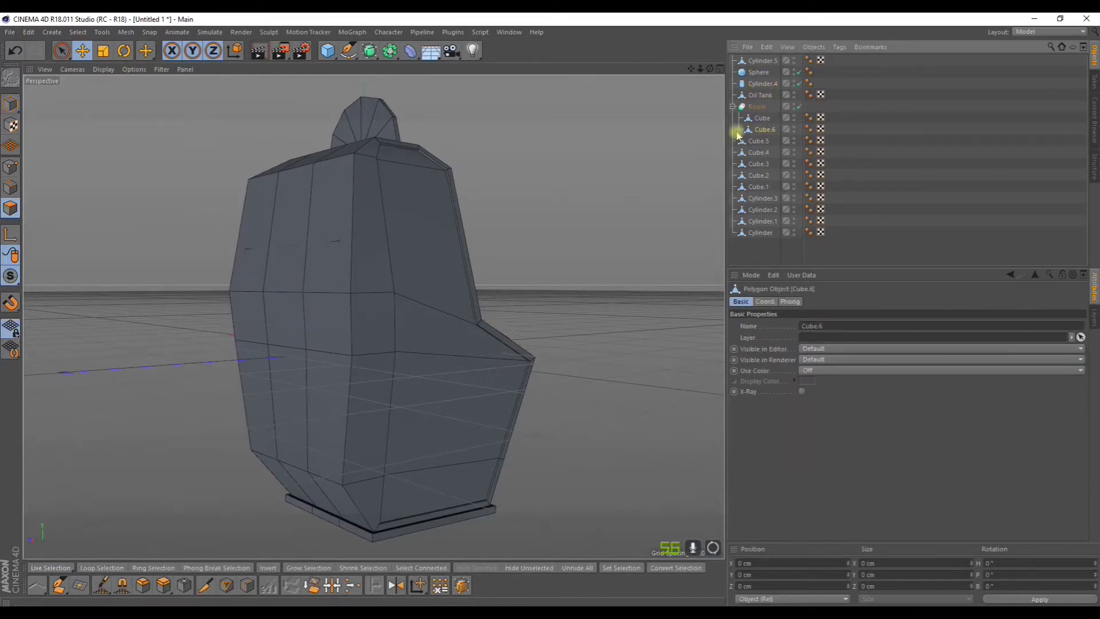
{"action": "left_click", "coordinate": [750, 119]}
{"action": "left_click", "coordinate": [258, 208]}
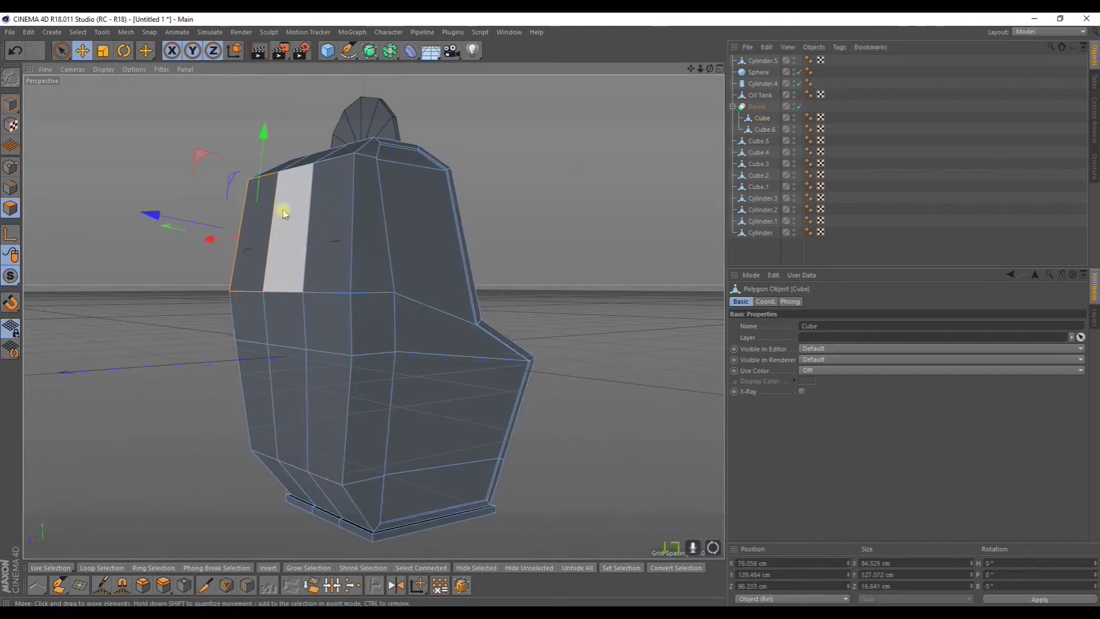
{"action": "left_click", "coordinate": [298, 215], "text": "shift"}
{"action": "left_click", "coordinate": [314, 218], "text": "shift"}
{"action": "left_click_drag", "start_coordinate": [189, 227], "coordinate": [188, 229]}
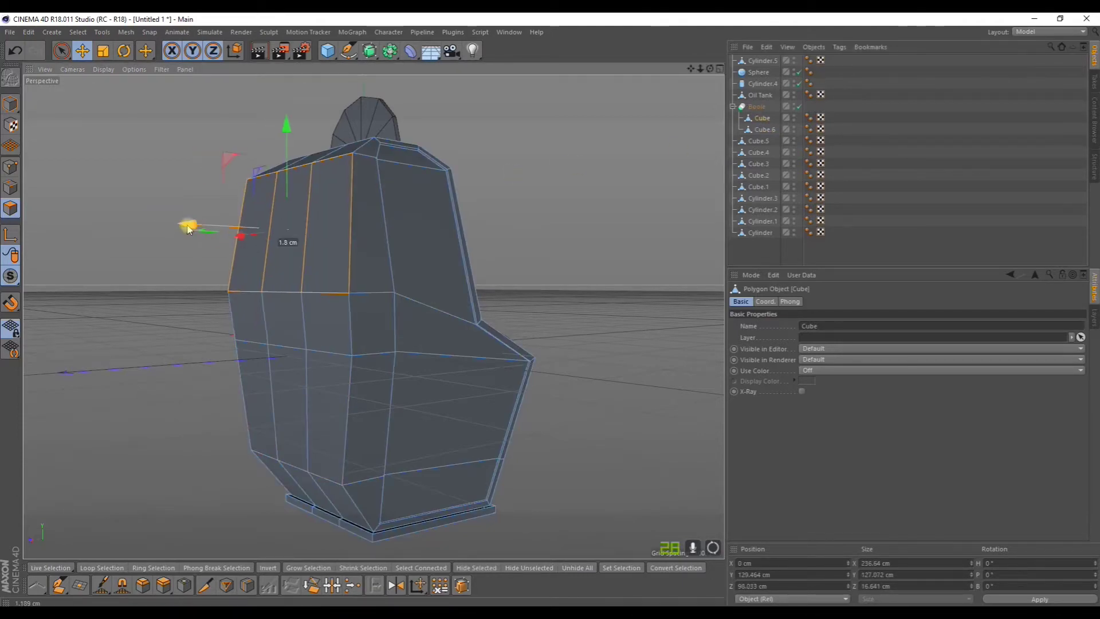
- Select the four narrow strip polygons running down the rear edge of the cabinet's side without the lever
{"action": "left_click_drag", "start_coordinate": [282, 277], "coordinate": [204, 254], "text": "alt"}
{"action": "right_click_drag", "start_coordinate": [234, 248], "coordinate": [256, 251], "text": "alt"}
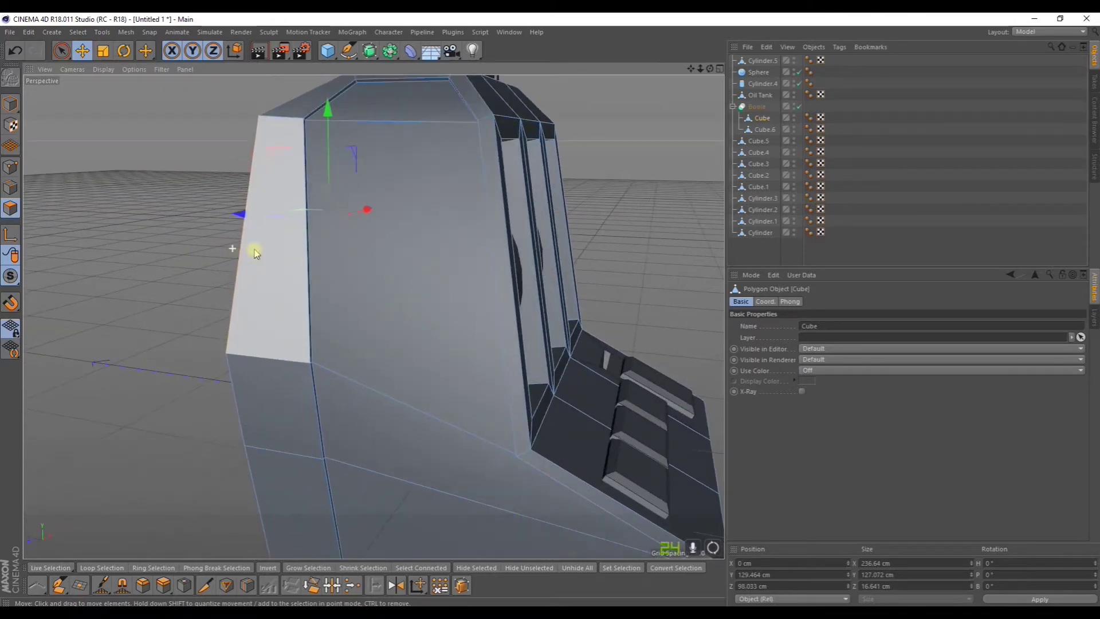
{"action": "left_click_drag", "start_coordinate": [272, 261], "coordinate": [263, 275], "text": "alt"}
{"action": "left_click", "coordinate": [306, 291]}
{"action": "left_click", "coordinate": [313, 399], "text": "shift"}
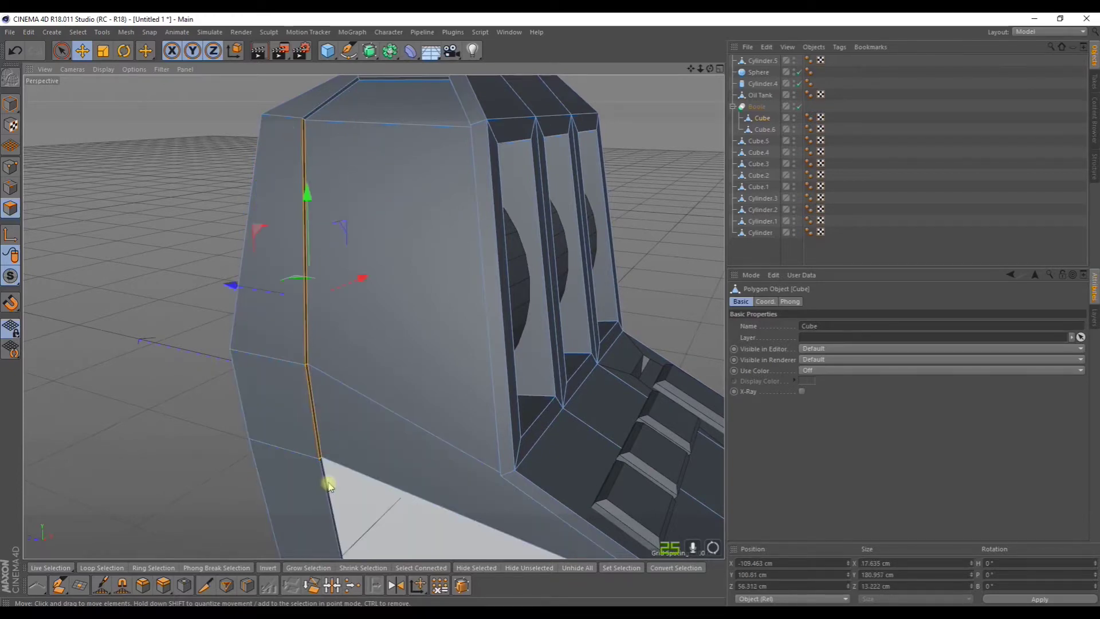
{"action": "left_click", "coordinate": [328, 486], "text": "shift"}
{"action": "scroll", "coordinate": [353, 440], "scroll_direction": "down", "scroll_amount": 3}
{"action": "middle_click_drag", "start_coordinate": [380, 406], "coordinate": [400, 304], "text": "alt"}
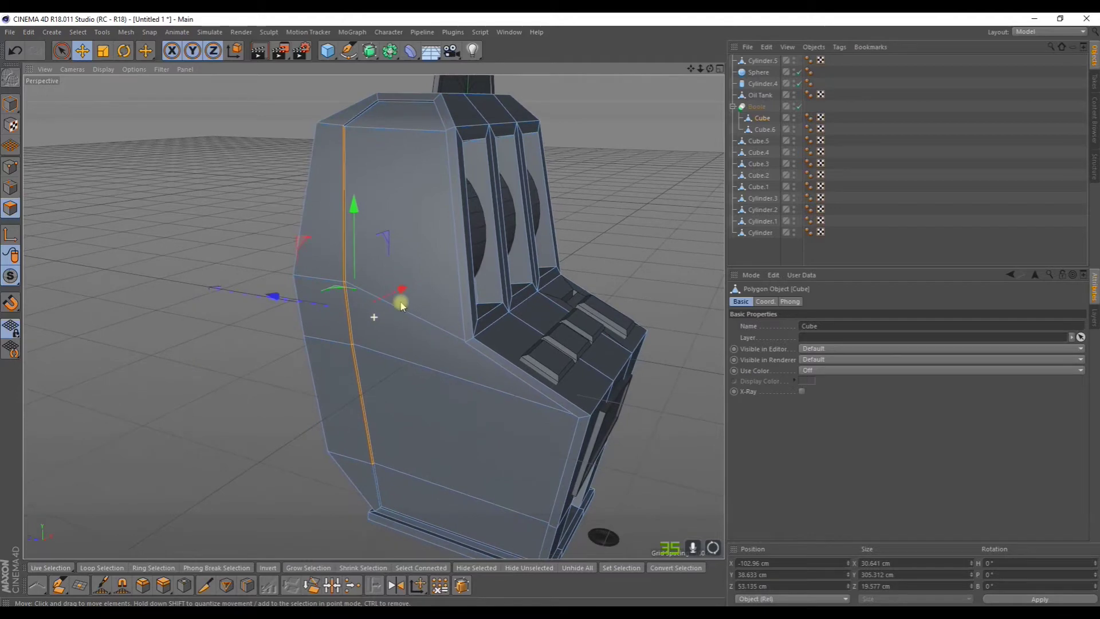
{"action": "left_click", "coordinate": [375, 484], "text": "shift"}
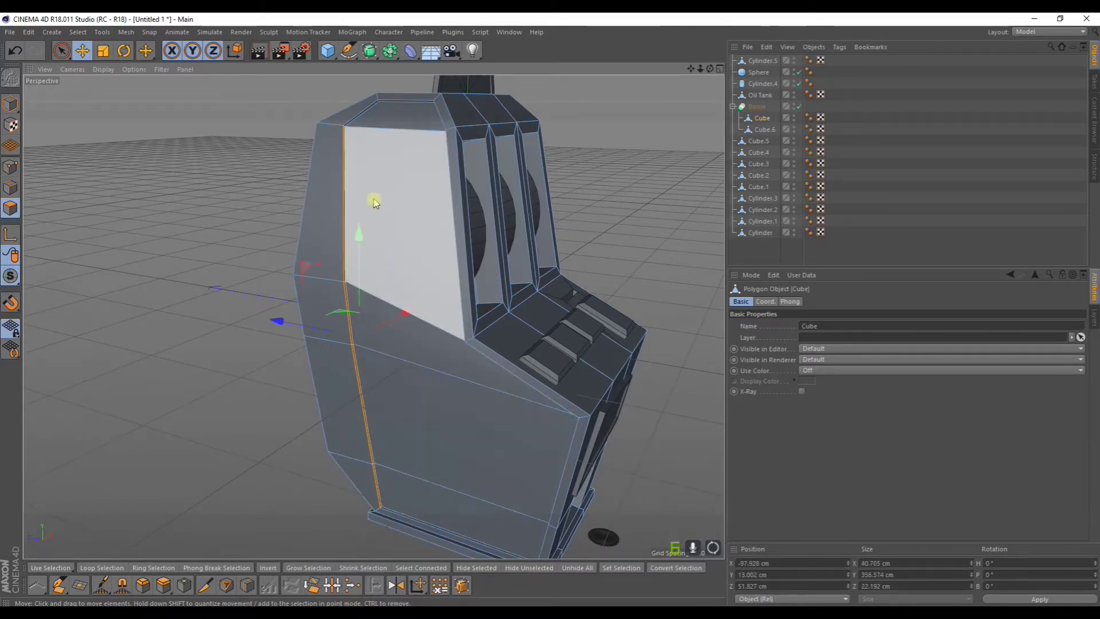
- Add the matching strip polygons on the lever side to the selection and move both strips backward to Z about 54 cm
{"action": "left_click_drag", "start_coordinate": [409, 182], "coordinate": [478, 211], "text": "alt"}
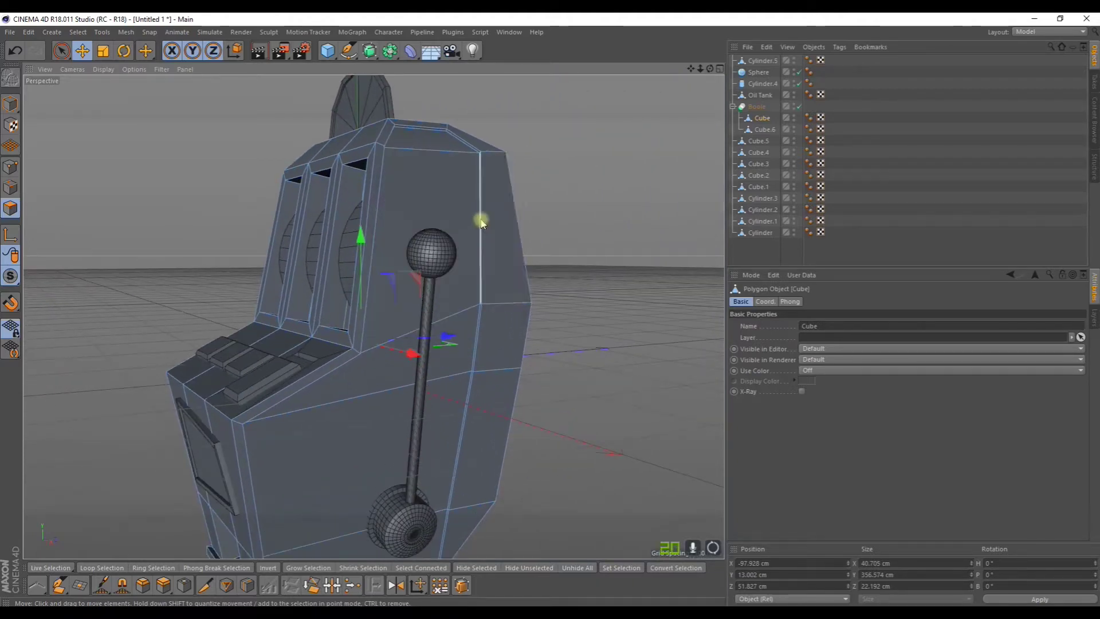
{"action": "left_click", "coordinate": [481, 219], "text": "shift"}
{"action": "left_click", "coordinate": [477, 332], "text": "shift"}
{"action": "left_click", "coordinate": [465, 423], "text": "shift"}
{"action": "middle_click_drag", "start_coordinate": [472, 457], "coordinate": [461, 377], "text": "alt"}
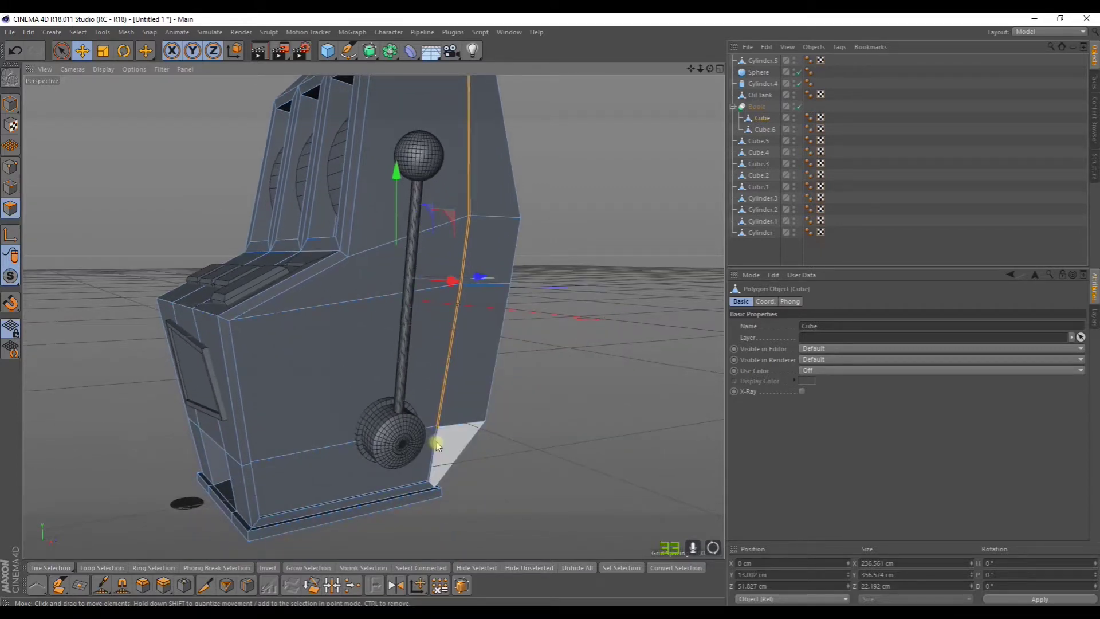
{"action": "left_click", "coordinate": [439, 443], "text": "ctrl"}
{"action": "left_click_drag", "start_coordinate": [304, 417], "coordinate": [332, 389], "text": "alt"}
{"action": "left_click_drag", "start_coordinate": [555, 332], "coordinate": [558, 336]}
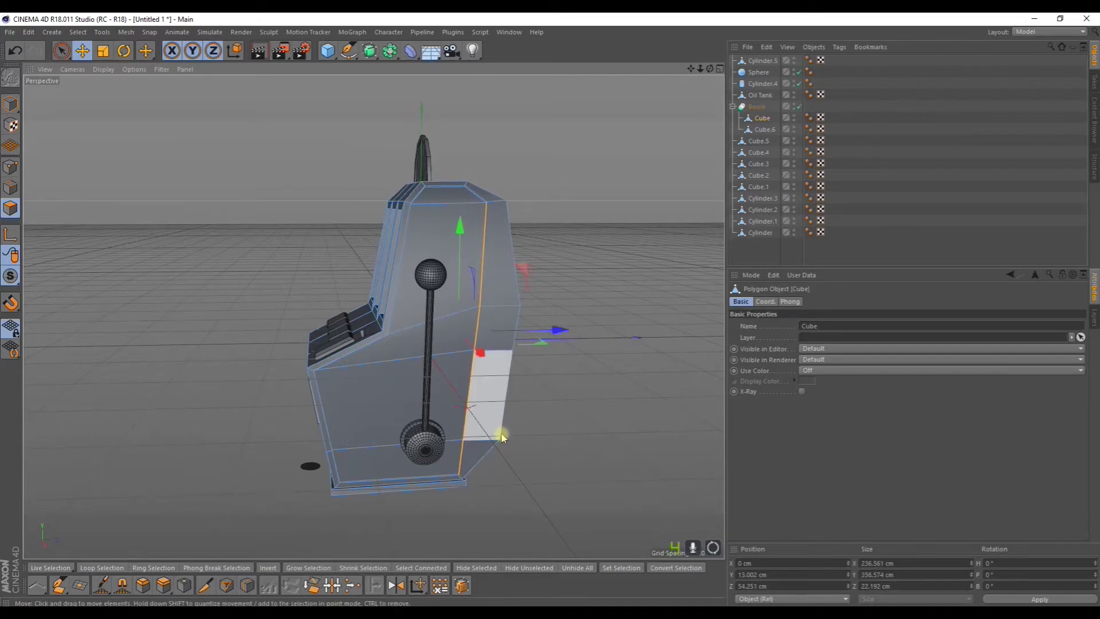
- Remove the lowest polygon of each side strip, just above the base, from the selection
{"action": "left_click_drag", "start_coordinate": [500, 434], "coordinate": [518, 418], "text": "alt"}
{"action": "scroll", "coordinate": [463, 469], "scroll_direction": "up", "scroll_amount": 4}
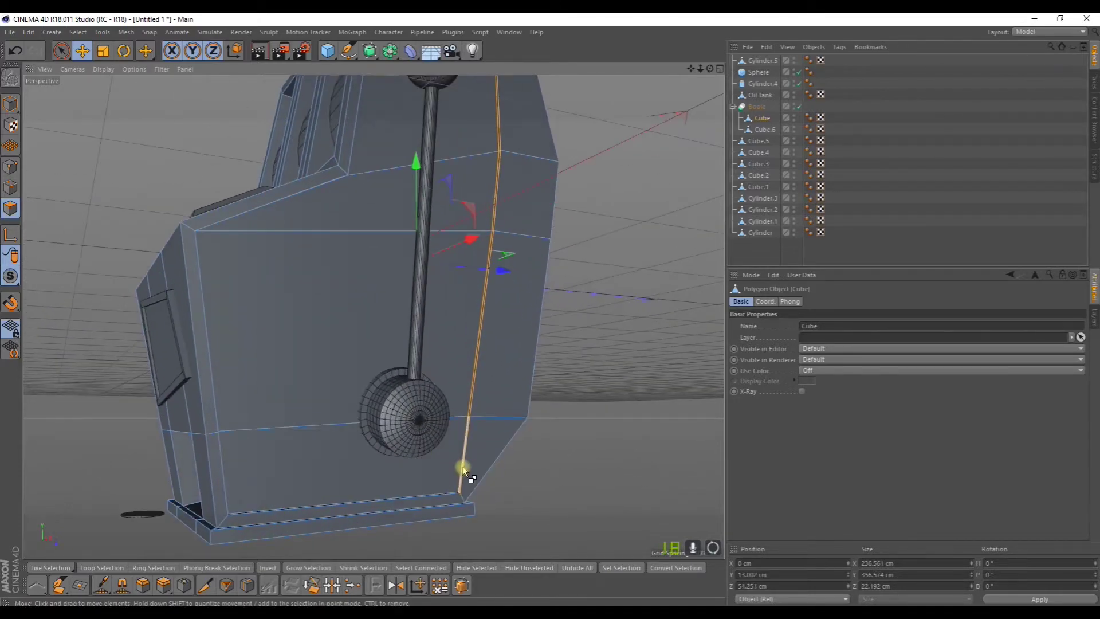
{"action": "scroll", "coordinate": [460, 467], "scroll_direction": "down", "scroll_amount": 5}
{"action": "left_click_drag", "start_coordinate": [315, 462], "coordinate": [95, 486], "text": "alt"}
{"action": "left_click", "coordinate": [77, 480], "text": "ctrl"}
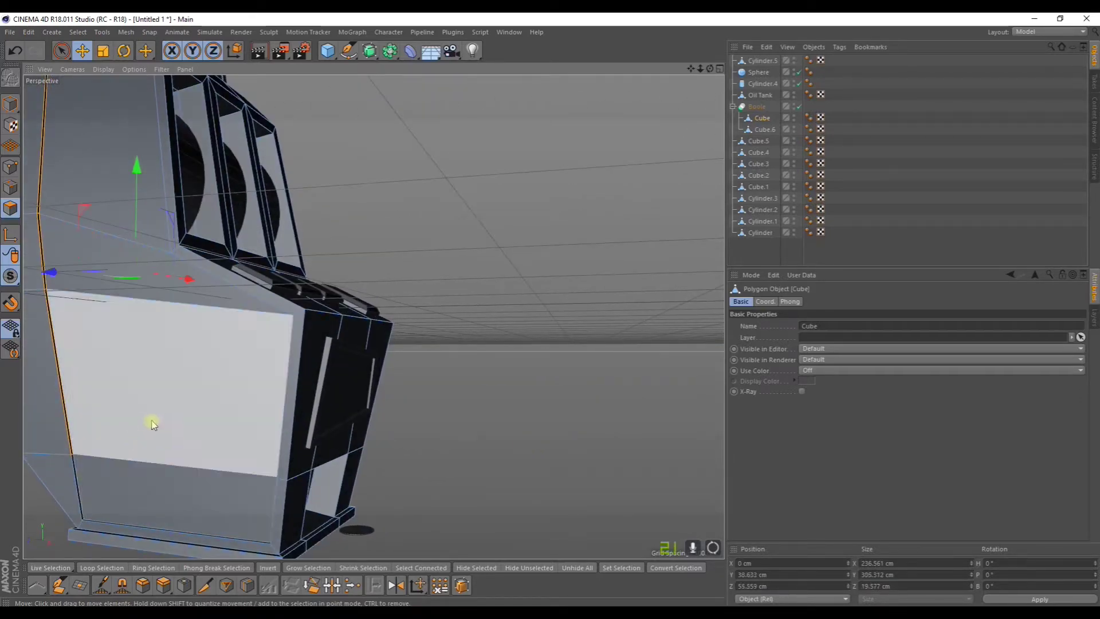
- Try moving the selected side strips backward to Z about 72 cm, and undo the move
{"action": "middle_click_drag", "start_coordinate": [153, 422], "coordinate": [255, 425], "text": "alt"}
{"action": "left_click_drag", "start_coordinate": [132, 278], "coordinate": [118, 281]}
{"action": "middle_click_drag", "start_coordinate": [188, 282], "coordinate": [234, 382], "text": "alt"}
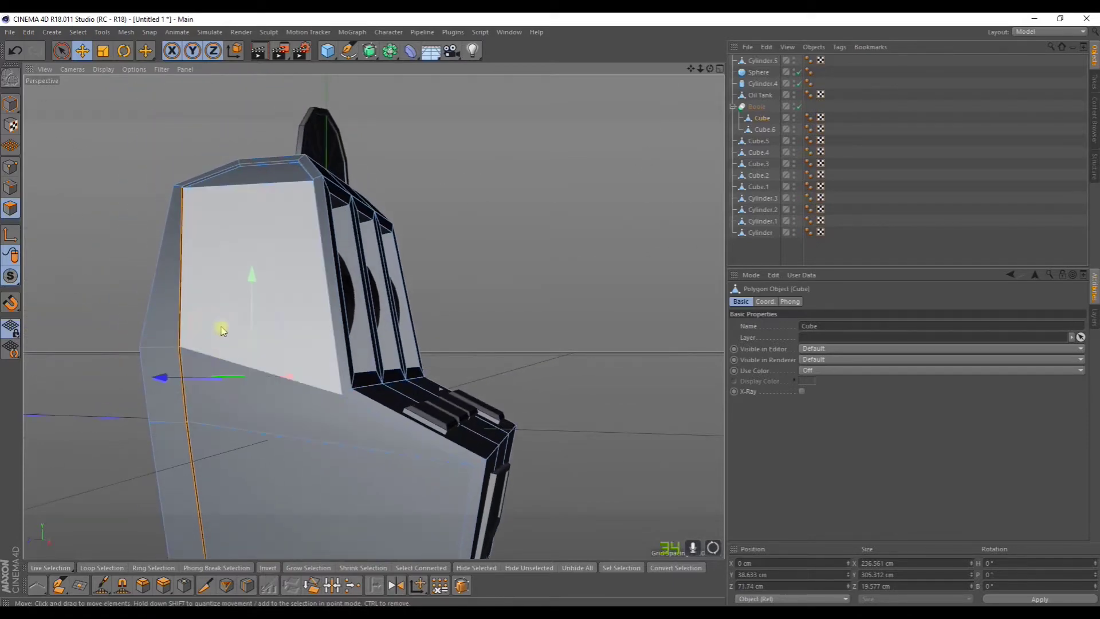
{"action": "key", "text": "ctrl+z"}
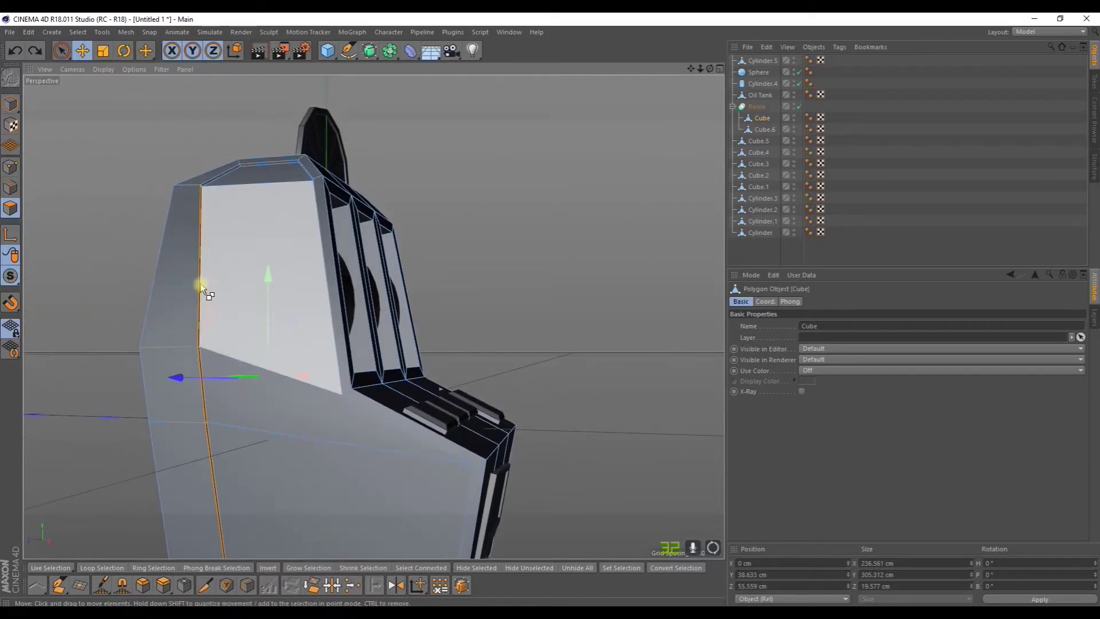
- Move only the lower pair of selected polygons in each side strip backward, close to the cabinet's rear edge
{"action": "left_click_drag", "start_coordinate": [204, 288], "coordinate": [163, 269], "text": "alt"}
{"action": "left_click_drag", "start_coordinate": [597, 238], "coordinate": [540, 427]}
{"action": "left_click_drag", "start_coordinate": [540, 427], "coordinate": [467, 361], "text": "alt"}
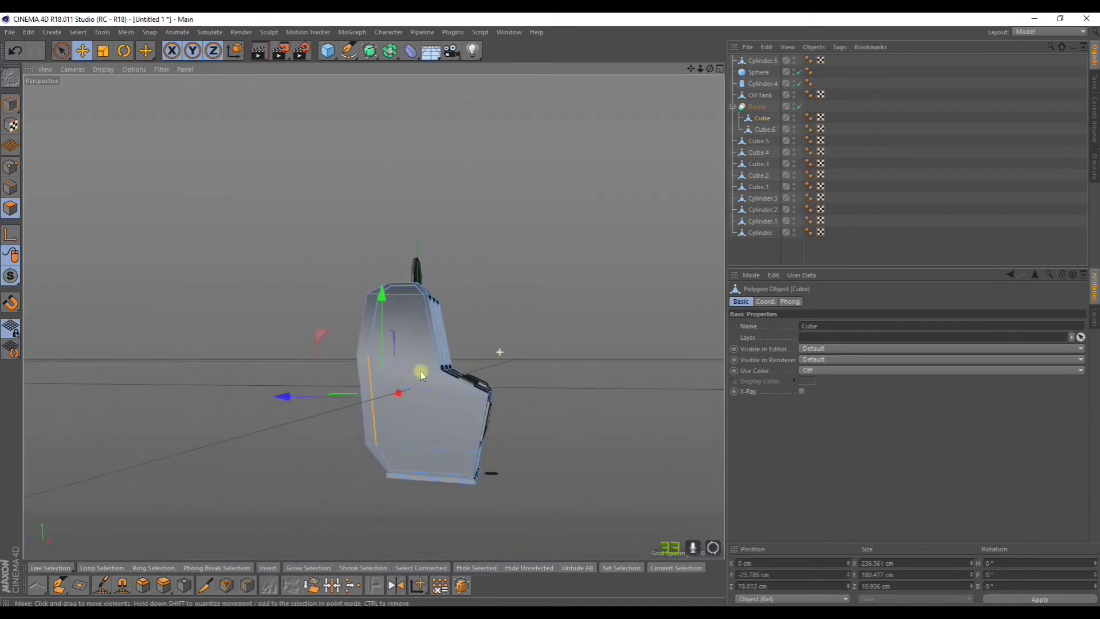
{"action": "scroll", "coordinate": [391, 367], "scroll_direction": "up", "scroll_amount": 3}
{"action": "left_click_drag", "start_coordinate": [284, 408], "coordinate": [278, 411]}
{"action": "left_click_drag", "start_coordinate": [279, 412], "coordinate": [381, 396], "text": "alt"}
{"action": "scroll", "coordinate": [376, 307], "scroll_direction": "up", "scroll_amount": 2}
{"action": "left_click_drag", "start_coordinate": [351, 259], "coordinate": [252, 225], "text": "alt"}
{"action": "left_click_drag", "start_coordinate": [354, 263], "coordinate": [580, 246], "text": "alt"}
- Select the upper strip polygon on both cabinet sides, move them backward to Z about 84 cm, and clear the selection
{"action": "left_click", "coordinate": [605, 246]}
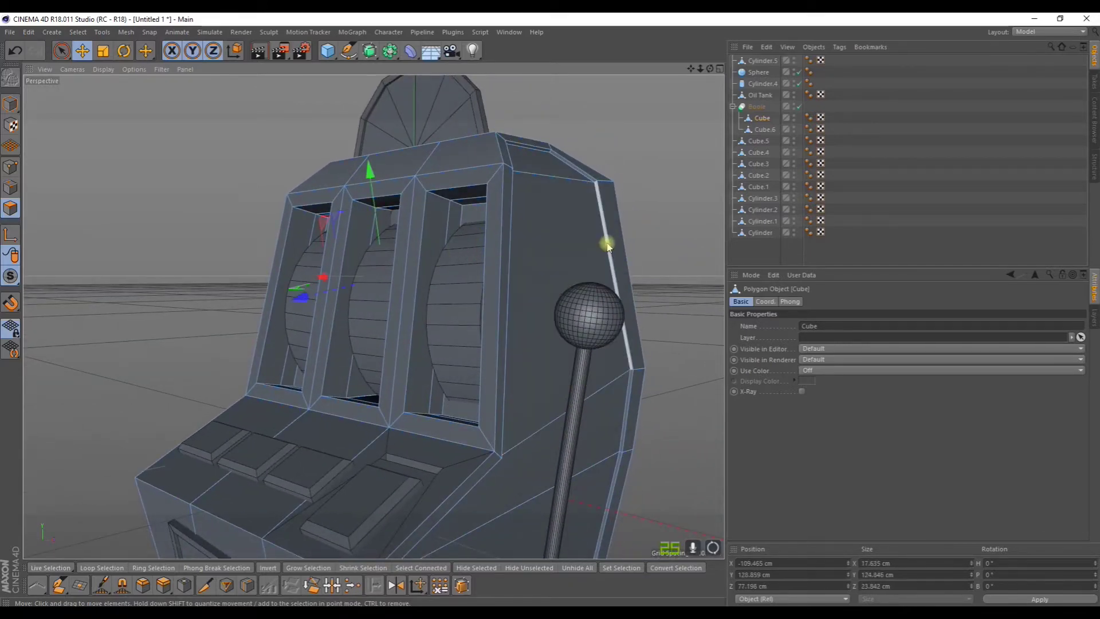
{"action": "left_click", "coordinate": [609, 250], "text": "shift"}
{"action": "left_click_drag", "start_coordinate": [572, 270], "coordinate": [581, 248], "text": "alt"}
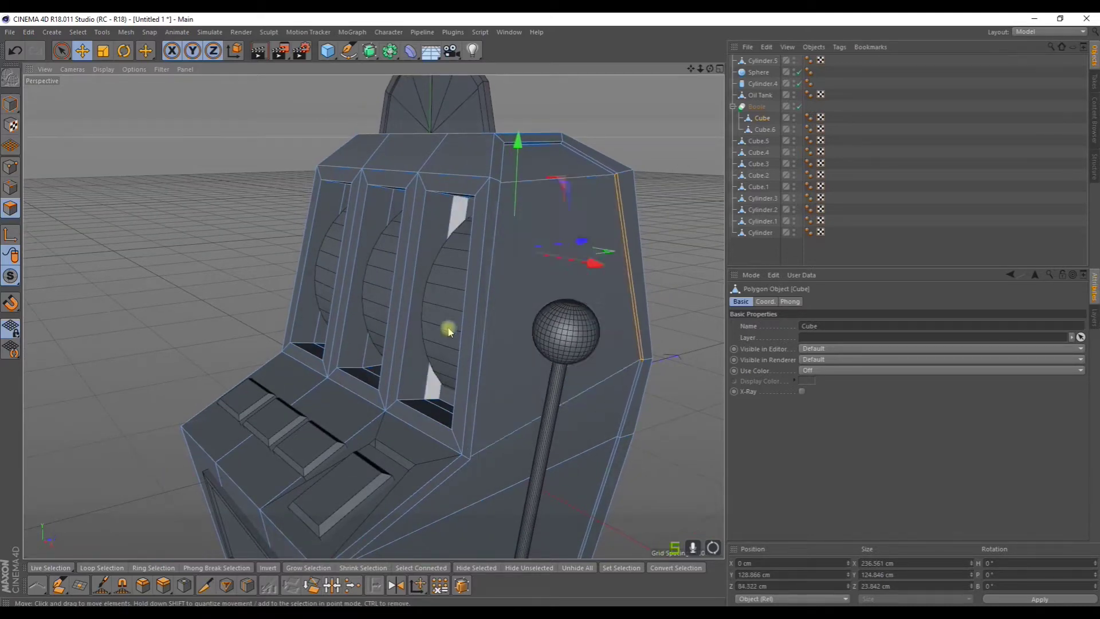
{"action": "scroll", "coordinate": [450, 327], "scroll_direction": "down", "scroll_amount": 3}
{"action": "left_click_drag", "start_coordinate": [393, 351], "coordinate": [457, 322], "text": "alt"}
{"action": "scroll", "coordinate": [435, 347], "scroll_direction": "down", "scroll_amount": 3}
{"action": "scroll", "coordinate": [435, 346], "scroll_direction": "down", "scroll_amount": 1}
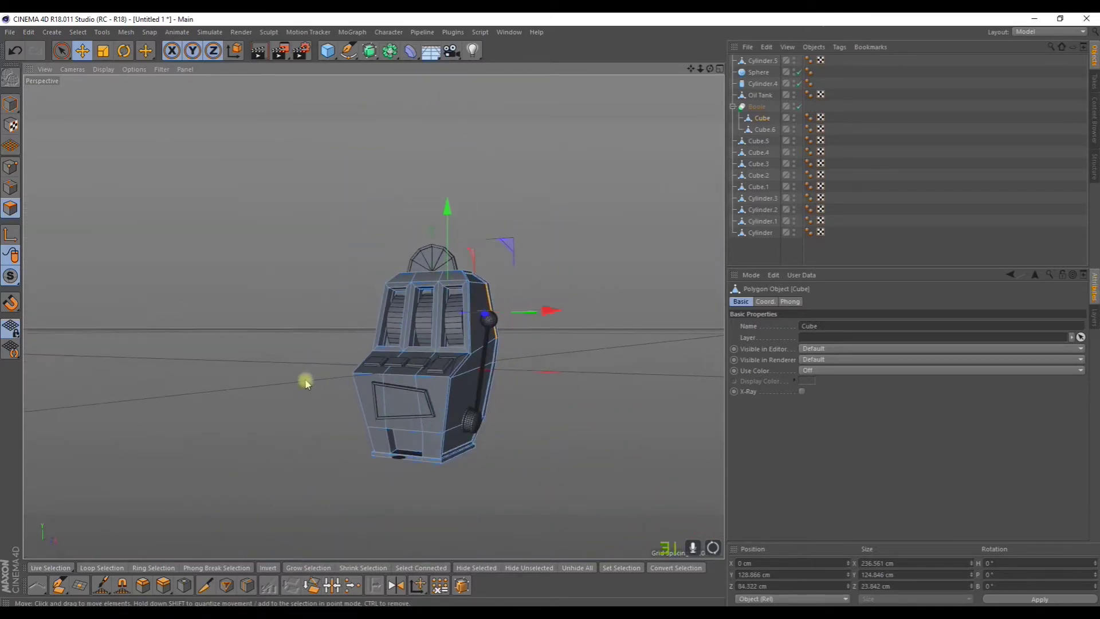
{"action": "left_click", "coordinate": [303, 379]}
{"action": "left_click_drag", "start_coordinate": [303, 379], "coordinate": [300, 386], "text": "alt"}
{"action": "scroll", "coordinate": [361, 408], "scroll_direction": "up", "scroll_amount": 4}
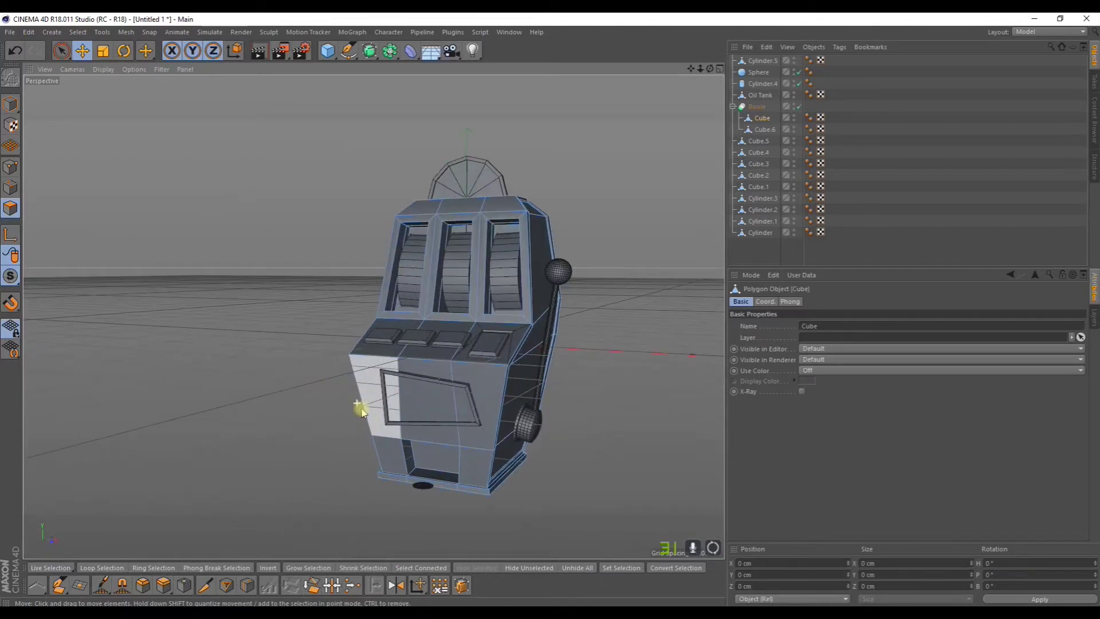
- Select the framed panel on the cabinet's lower front as a whole object and move it to Y -58.169 cm, Z -146.357 cm
{"action": "left_click", "coordinate": [761, 143]}
{"action": "left_click", "coordinate": [751, 127]}
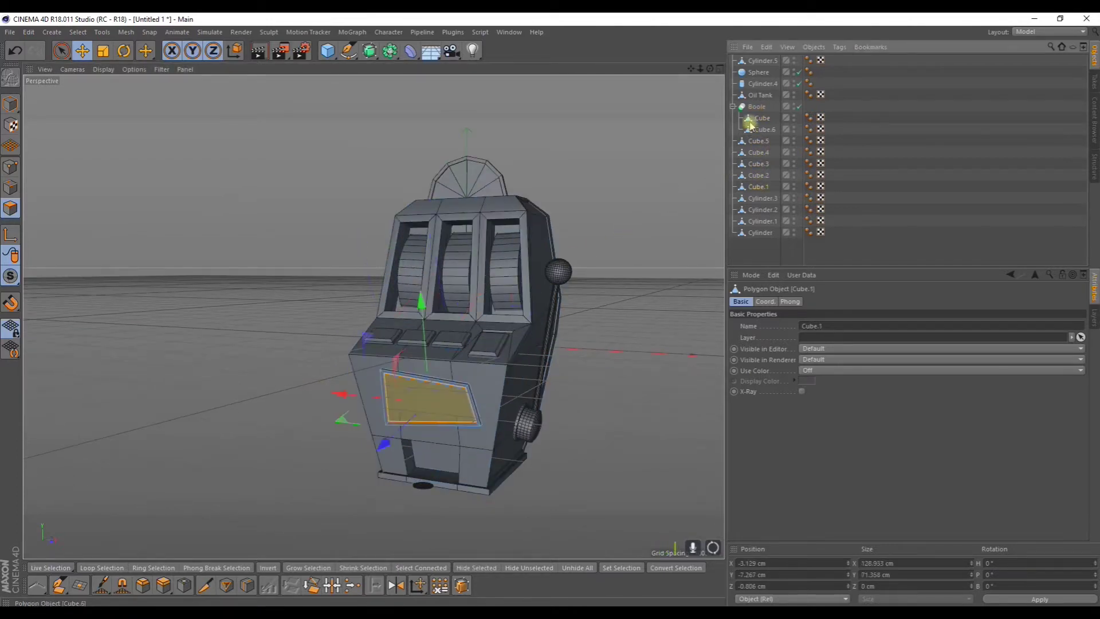
{"action": "left_click", "coordinate": [762, 94]}
{"action": "left_click", "coordinate": [761, 175]}
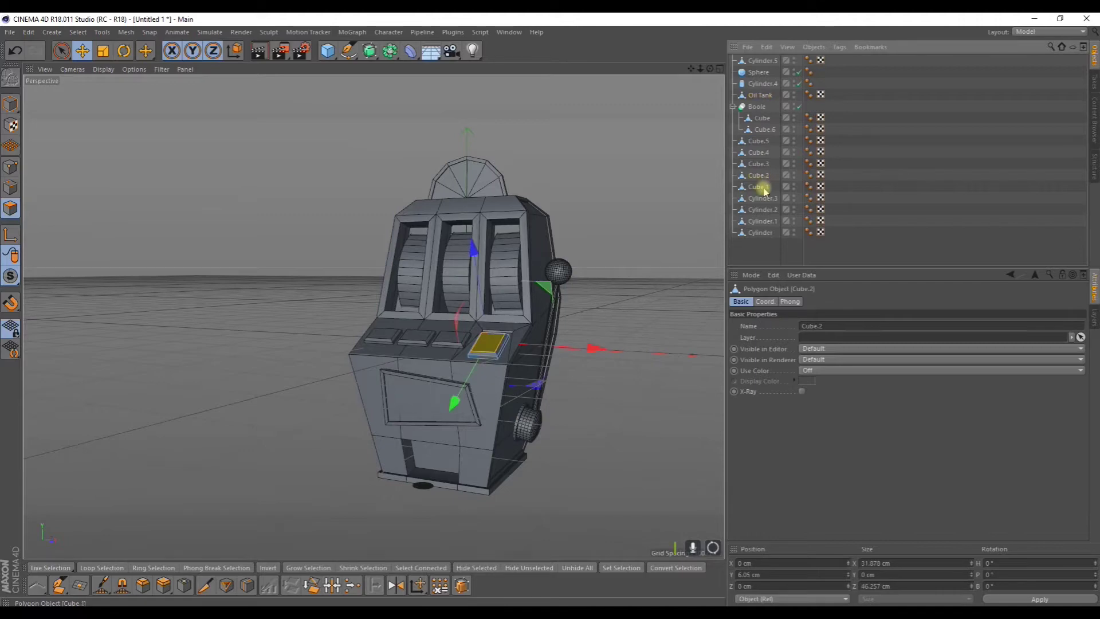
{"action": "left_click", "coordinate": [761, 187]}
{"action": "left_click", "coordinate": [10, 104]}
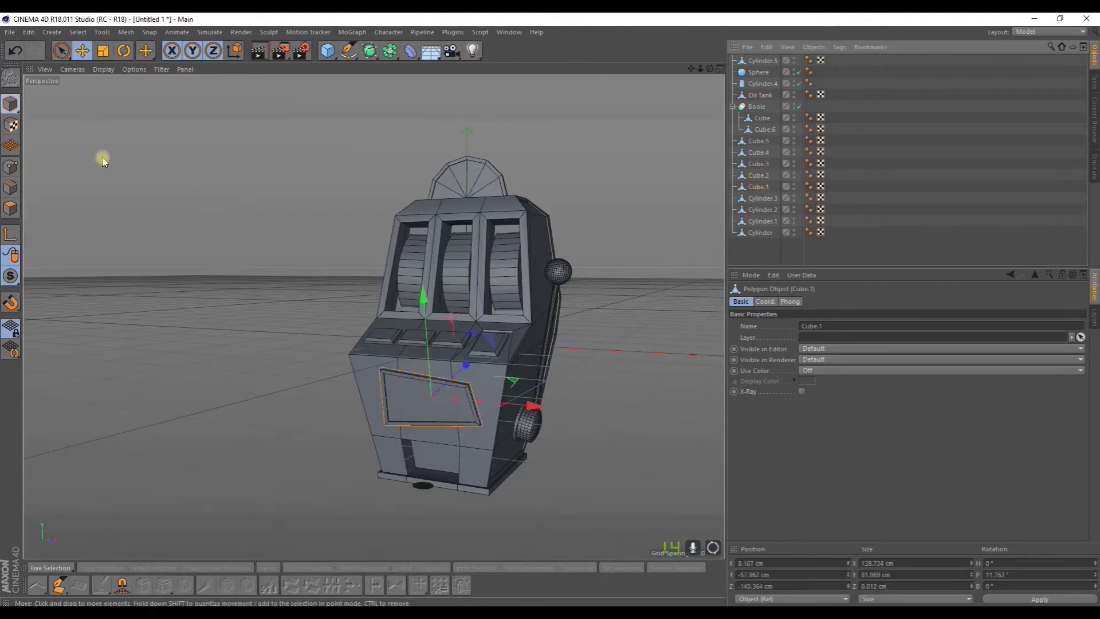
{"action": "scroll", "coordinate": [459, 404], "scroll_direction": "up", "scroll_amount": 5}
{"action": "left_click_drag", "start_coordinate": [431, 361], "coordinate": [302, 369]}
{"action": "left_click_drag", "start_coordinate": [541, 373], "coordinate": [469, 384]}
{"action": "right_click_drag", "start_coordinate": [469, 383], "coordinate": [439, 397], "text": "alt"}
{"action": "left_click_drag", "start_coordinate": [437, 383], "coordinate": [484, 377], "text": "alt"}
{"action": "middle_click_drag", "start_coordinate": [469, 282], "coordinate": [502, 353], "text": "alt"}
- Add a Star spline and move it in front of the slot machine to Z about -285 cm
{"action": "left_click", "coordinate": [352, 51]}
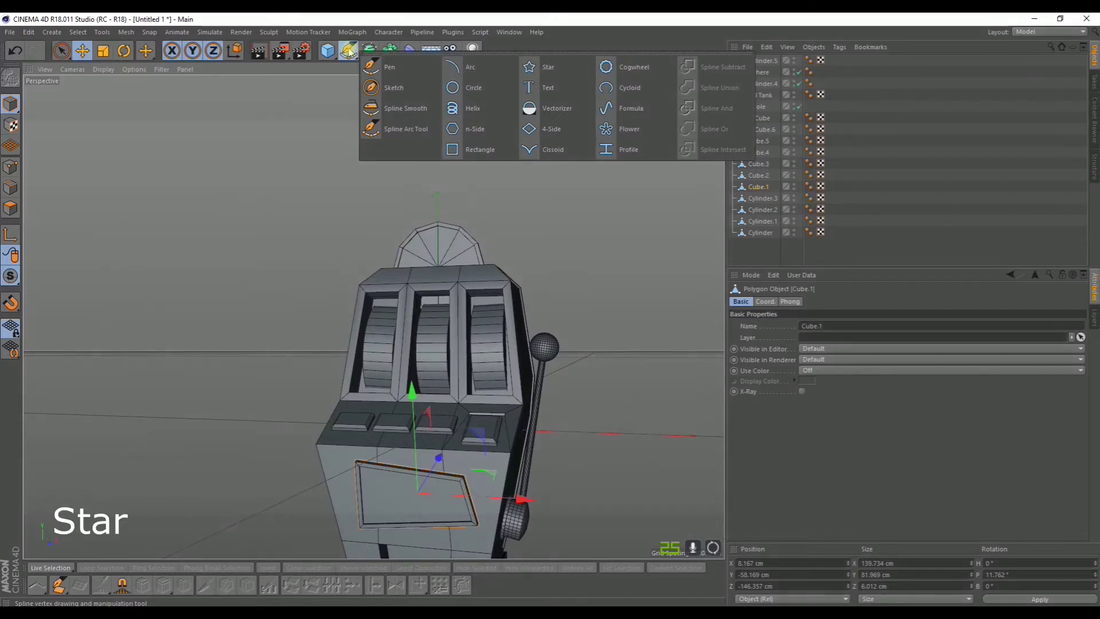
{"action": "left_click", "coordinate": [542, 67]}
{"action": "left_click_drag", "start_coordinate": [514, 322], "coordinate": [463, 352], "text": "alt"}
{"action": "left_click_drag", "start_coordinate": [535, 339], "coordinate": [419, 393]}
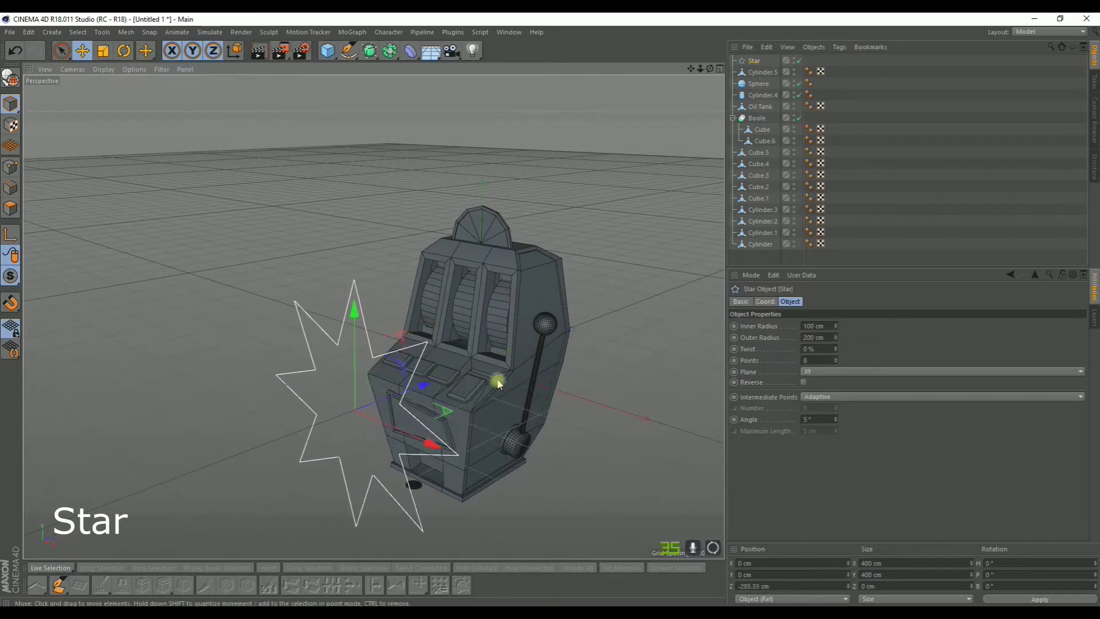
- Set the star's number of points to 5
{"action": "left_click_drag", "start_coordinate": [836, 365], "coordinate": [836, 364]}
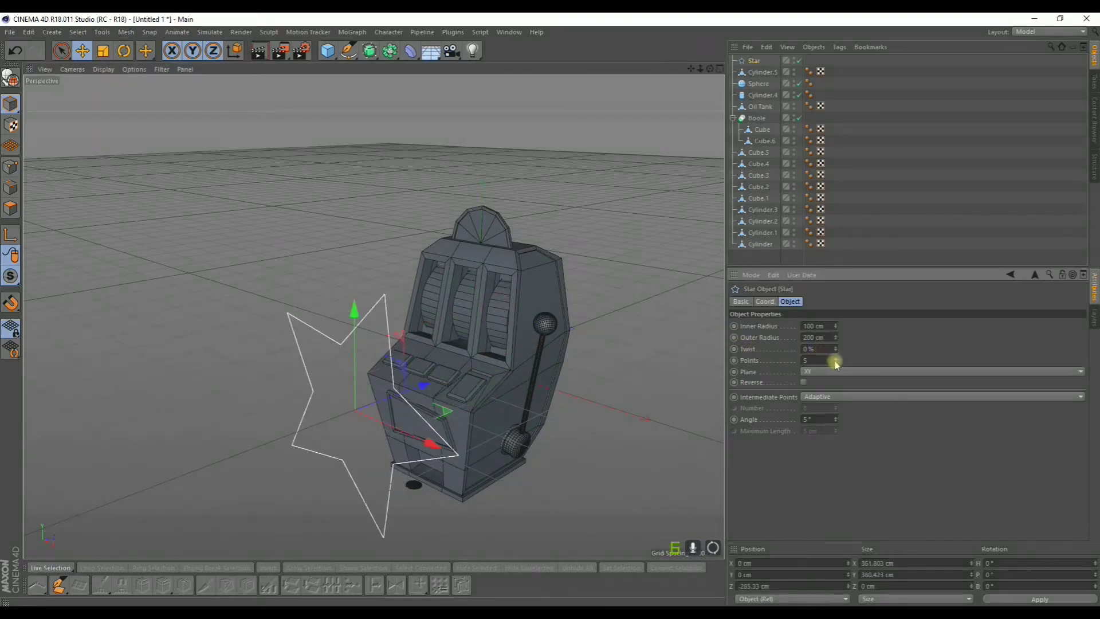
{"action": "left_click", "coordinate": [836, 363]}
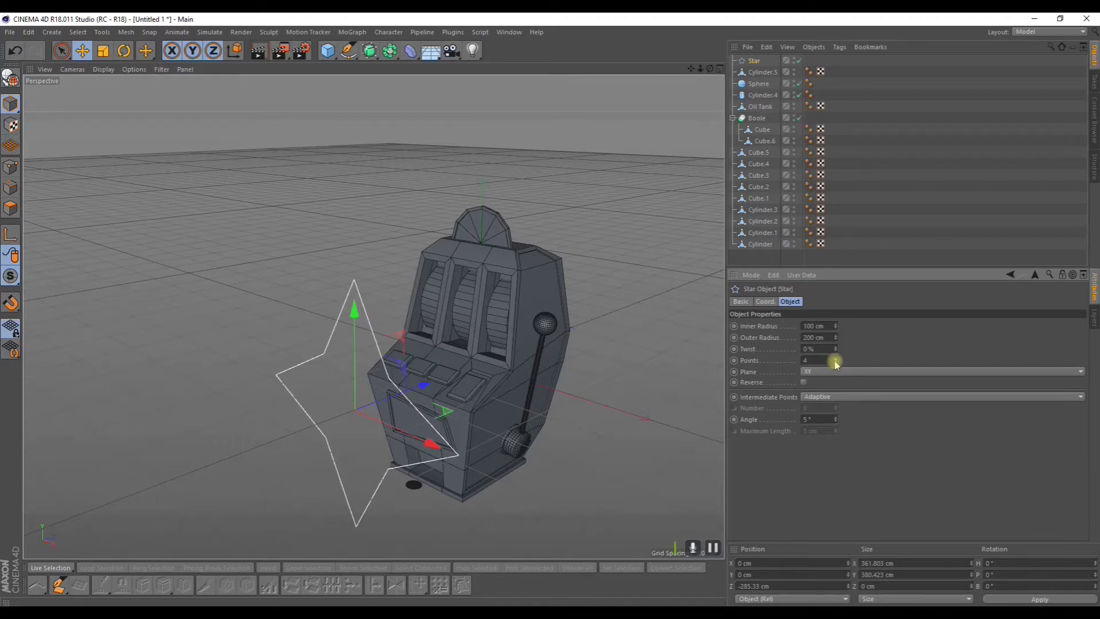
{"action": "left_click", "coordinate": [836, 358]}
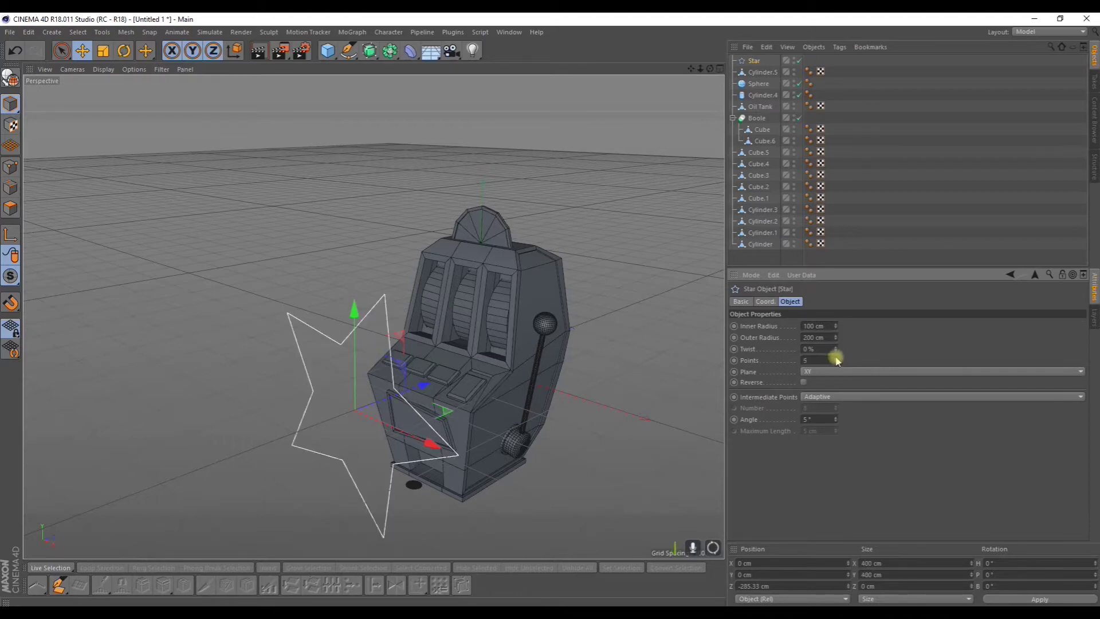
{"action": "left_click_drag", "start_coordinate": [567, 349], "coordinate": [519, 346], "text": "alt"}
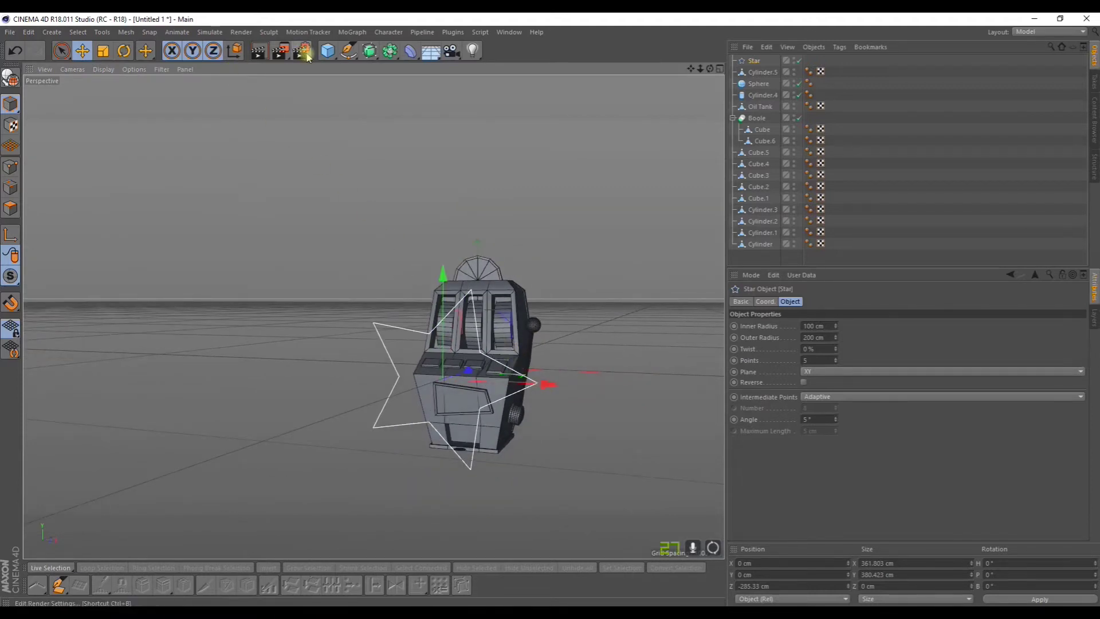
- Place the star inside an Extrude generator and scale the extruded star down to about 57.9 cm wide and 3.2 cm thick
{"action": "left_click_drag", "start_coordinate": [370, 54], "coordinate": [503, 69]}
{"action": "left_click_drag", "start_coordinate": [746, 73], "coordinate": [758, 61]}
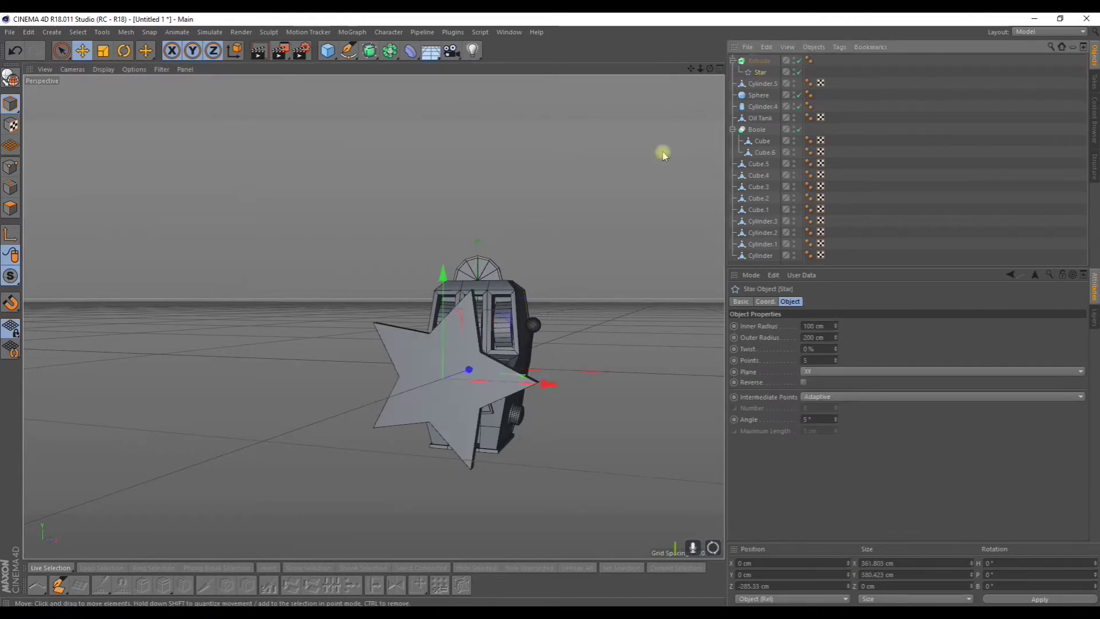
{"action": "left_click", "coordinate": [128, 53]}
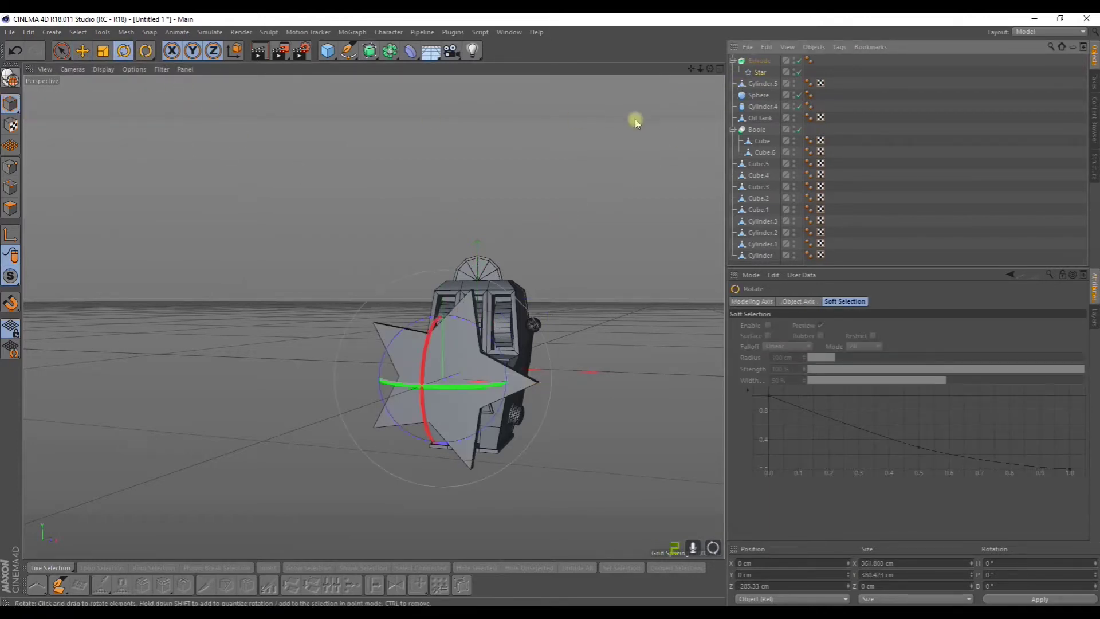
{"action": "left_click", "coordinate": [758, 61]}
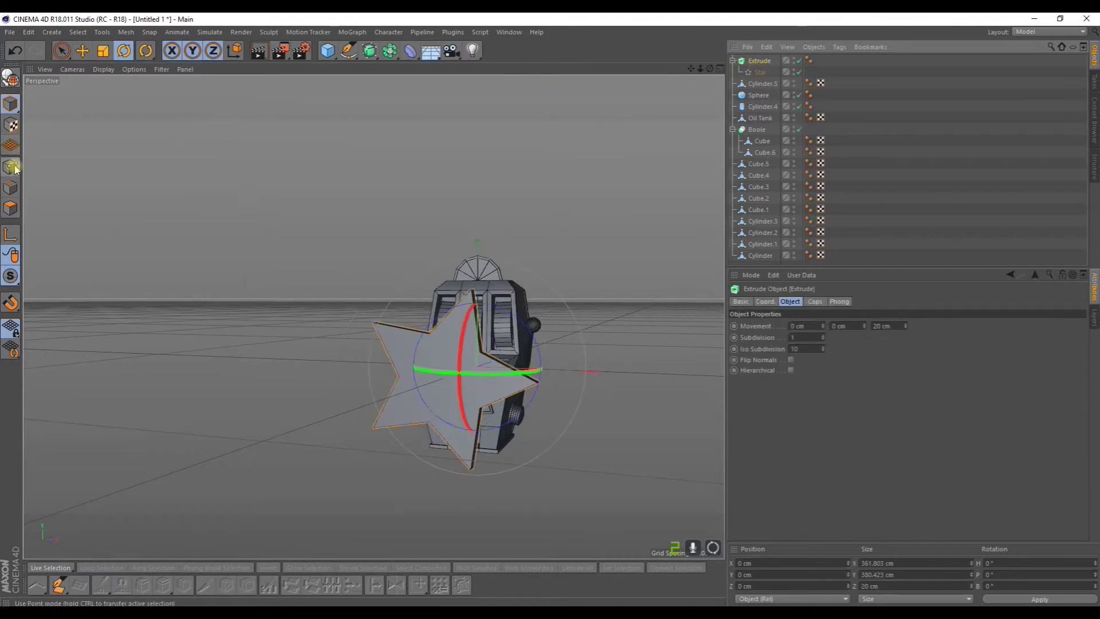
{"action": "left_click", "coordinate": [103, 50]}
{"action": "left_click_drag", "start_coordinate": [321, 264], "coordinate": [156, 407]}
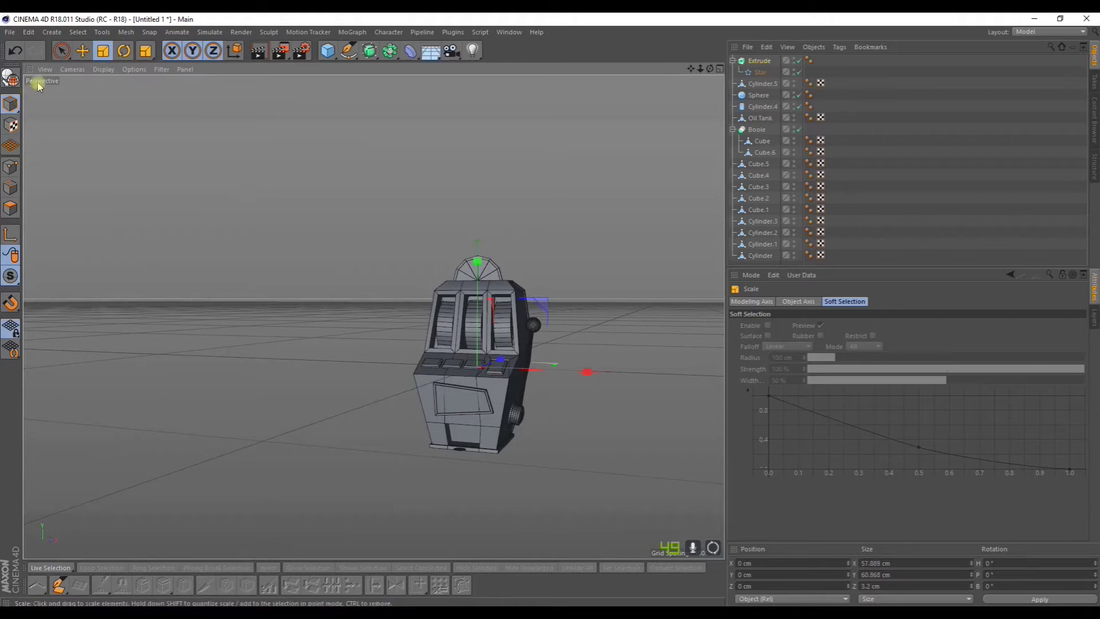
- Move the extruded star up in front of the half-round sign to Y 241.955 cm, Z 42.023 cm
{"action": "left_click", "coordinate": [82, 52]}
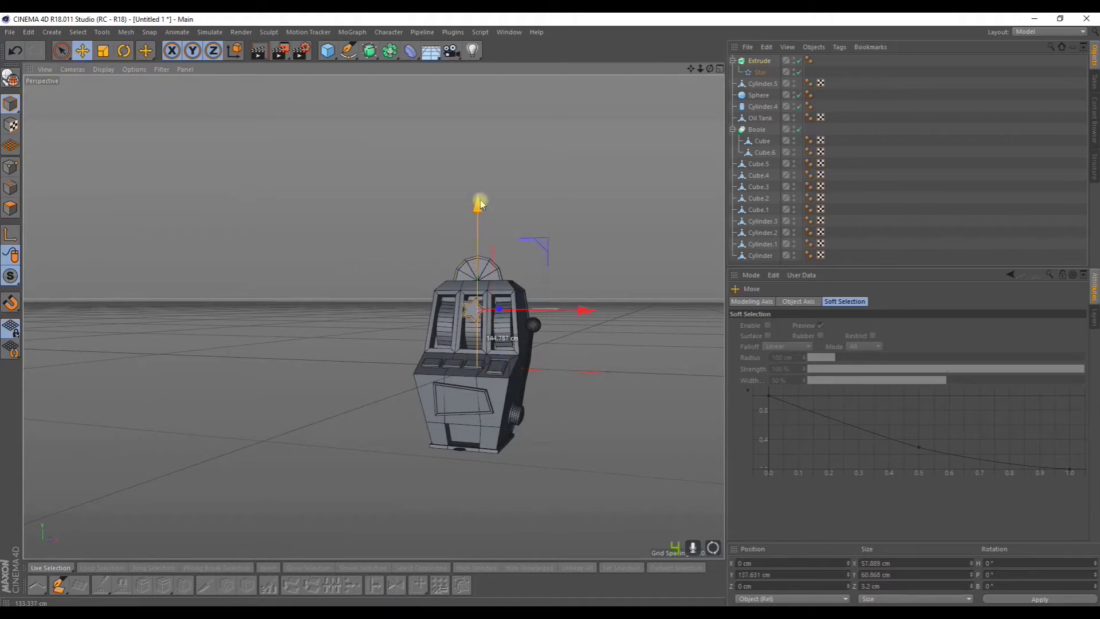
{"action": "left_click_drag", "start_coordinate": [481, 165], "coordinate": [480, 163]}
{"action": "right_click_drag", "start_coordinate": [466, 217], "coordinate": [504, 286], "text": "alt"}
{"action": "left_click_drag", "start_coordinate": [454, 361], "coordinate": [573, 399], "text": "alt"}
{"action": "left_click_drag", "start_coordinate": [322, 310], "coordinate": [293, 297]}
{"action": "scroll", "coordinate": [399, 343], "scroll_direction": "up", "scroll_amount": 5}
{"action": "left_click_drag", "start_coordinate": [410, 336], "coordinate": [310, 292], "text": "alt"}
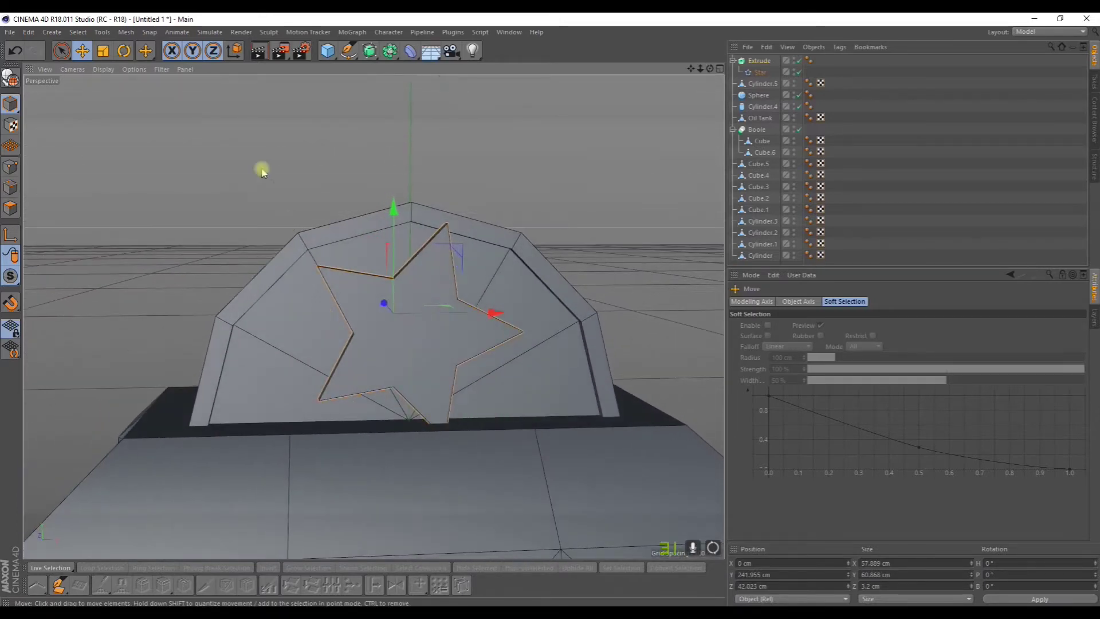
- Rotate the star to a bank angle of about -18.3° so that one point faces straight up
{"action": "left_click", "coordinate": [122, 51]}
{"action": "left_click_drag", "start_coordinate": [369, 250], "coordinate": [352, 264]}
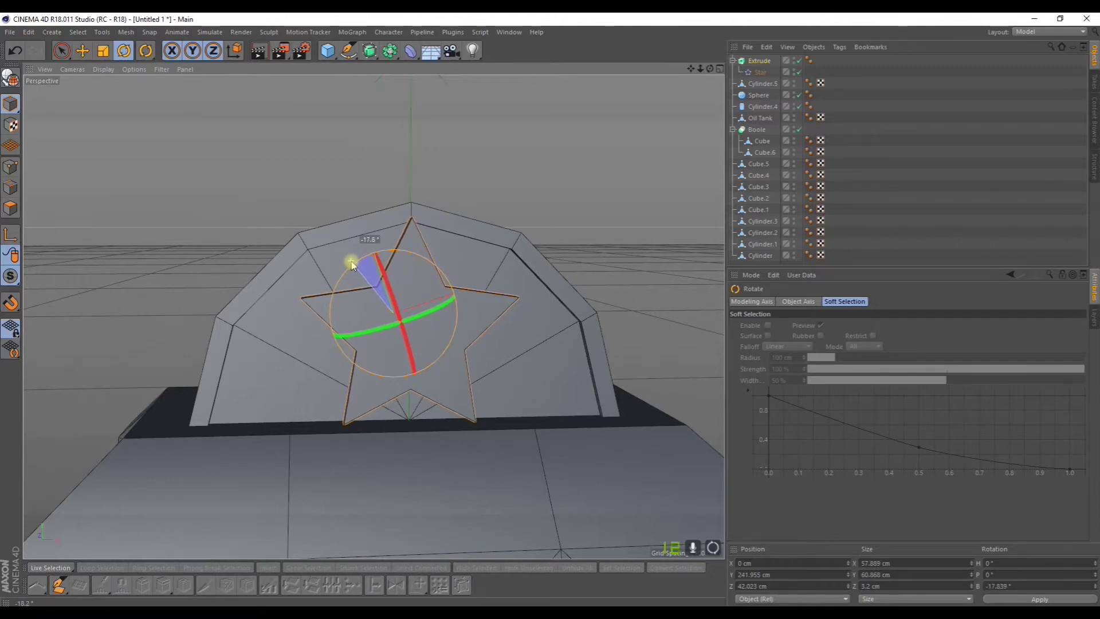
{"action": "left_click_drag", "start_coordinate": [350, 262], "coordinate": [112, 215]}
- Scale the star down to about 44.5 cm wide and move it forward to Z 34.057 cm on the sign face
{"action": "left_click", "coordinate": [102, 50]}
{"action": "left_click", "coordinate": [83, 50]}
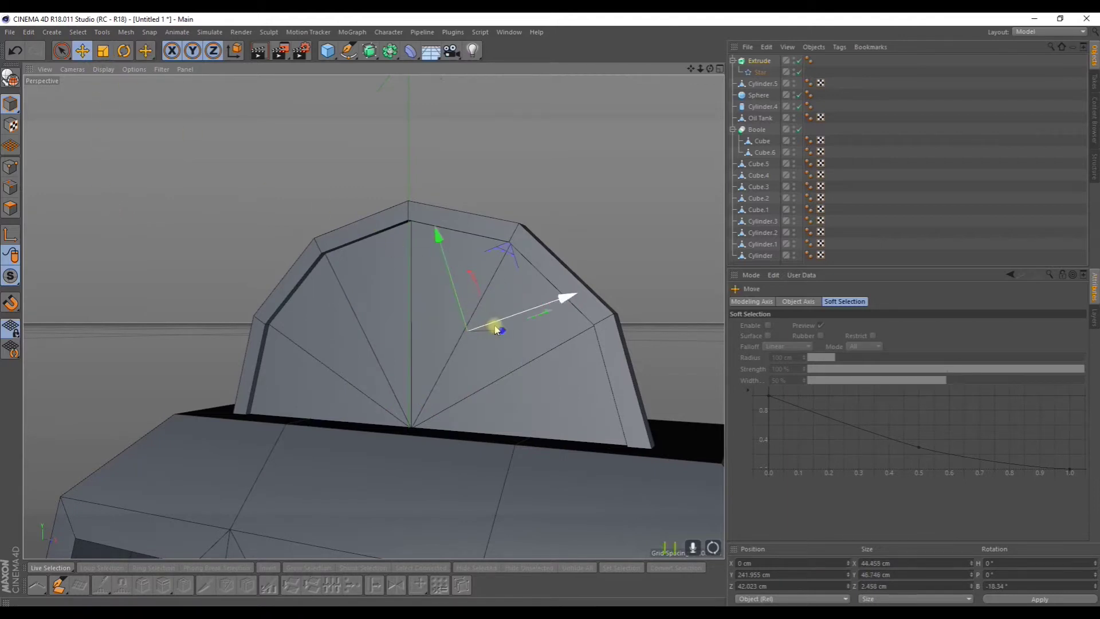
{"action": "left_click_drag", "start_coordinate": [497, 334], "coordinate": [517, 320]}
{"action": "scroll", "coordinate": [504, 323], "scroll_direction": "down", "scroll_amount": 3}
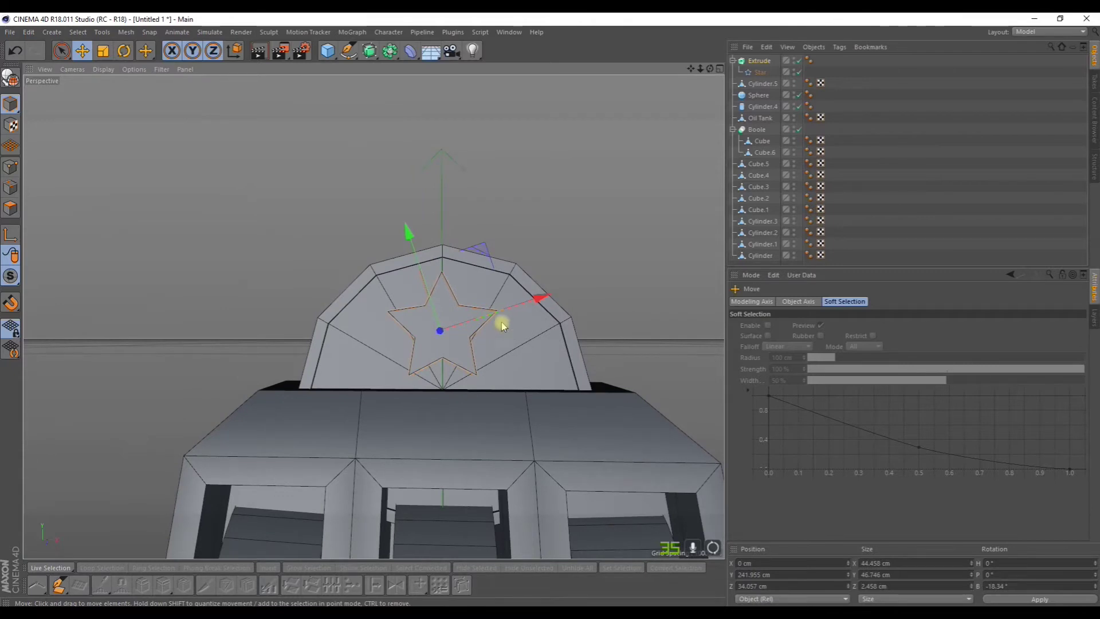
- Duplicate the star, move the copy to X -33.429 cm, Y 230.874 cm, and scale it to about 29.7 cm wide
{"action": "key", "text": "ctrl+c"}
{"action": "key", "text": "ctrl+v"}
{"action": "left_click_drag", "start_coordinate": [536, 304], "coordinate": [469, 327]}
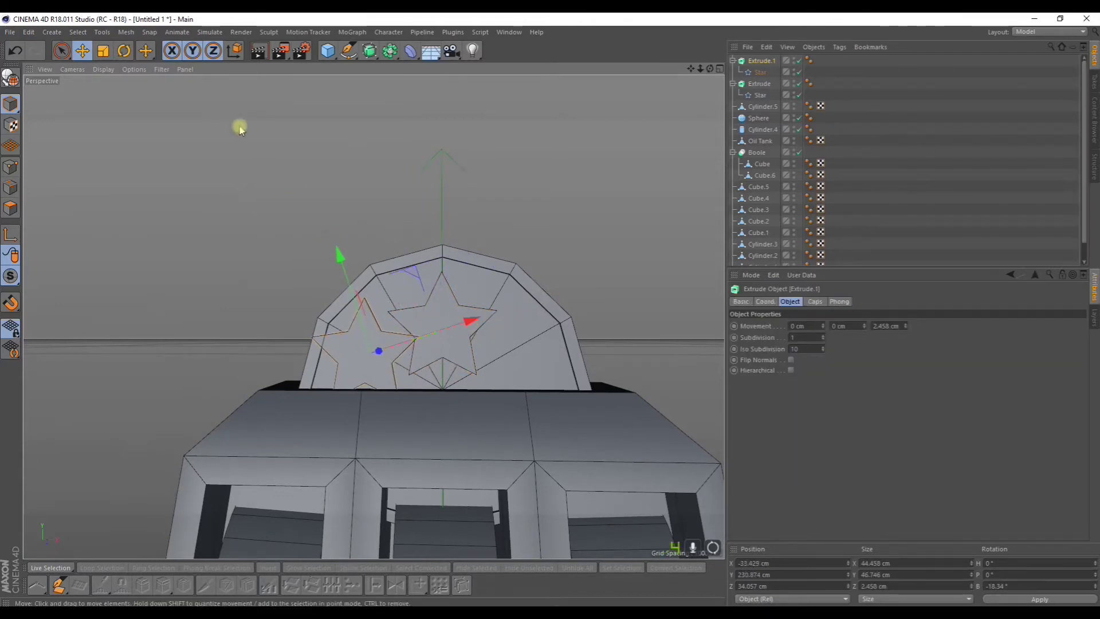
{"action": "left_click", "coordinate": [103, 51]}
{"action": "left_click_drag", "start_coordinate": [174, 128], "coordinate": [76, 221]}
- Move the small star in depth to Z 22.595 cm so that it sits against the sign face
{"action": "left_click", "coordinate": [82, 49]}
{"action": "left_click_drag", "start_coordinate": [441, 212], "coordinate": [400, 243], "text": "alt"}
{"action": "left_click_drag", "start_coordinate": [468, 304], "coordinate": [452, 310]}
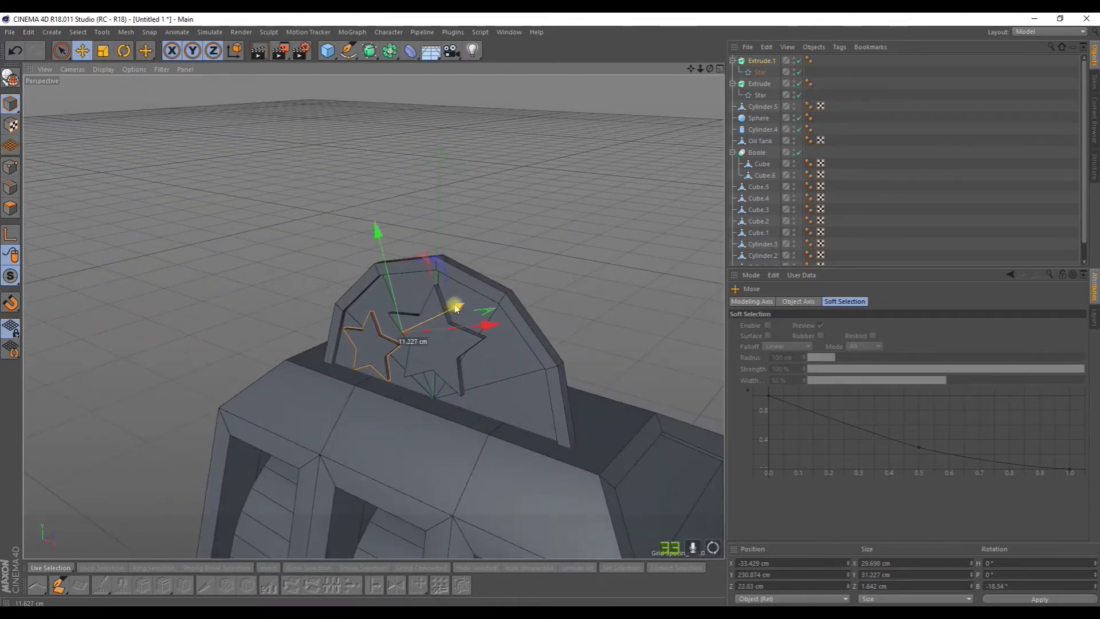
{"action": "left_click_drag", "start_coordinate": [455, 306], "coordinate": [455, 305]}
{"action": "left_click_drag", "start_coordinate": [456, 305], "coordinate": [508, 294], "text": "alt"}
- Duplicate the small star and place the copy on the sign's opposite side at X 32.866 cm, Y 231.263 cm
{"action": "key", "text": "ctrl+c"}
{"action": "key", "text": "ctrl+v"}
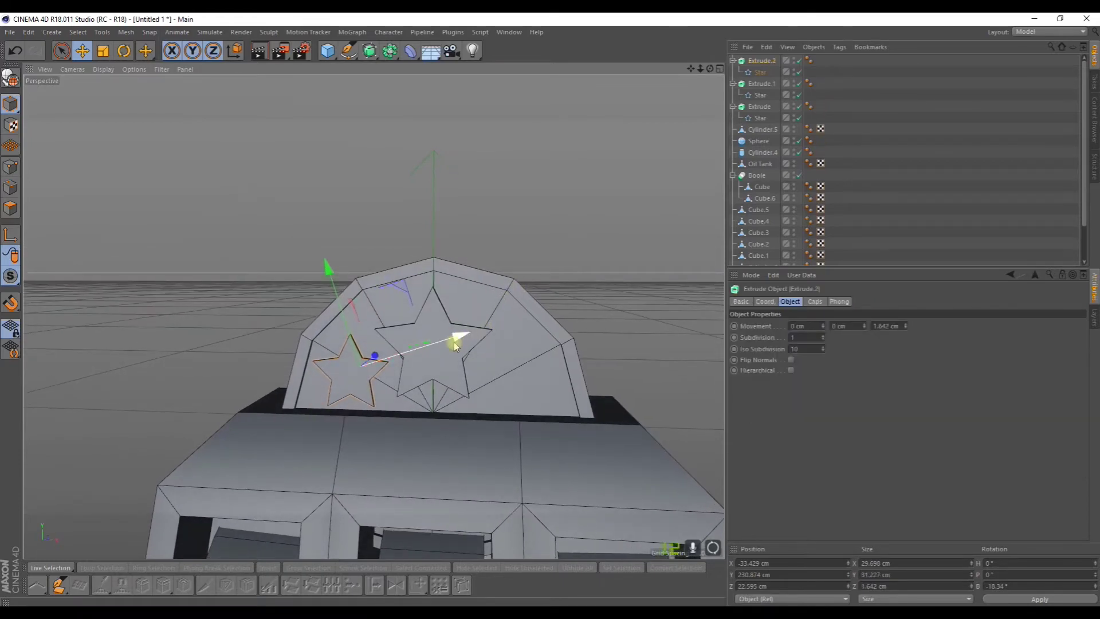
{"action": "left_click_drag", "start_coordinate": [457, 338], "coordinate": [553, 307]}
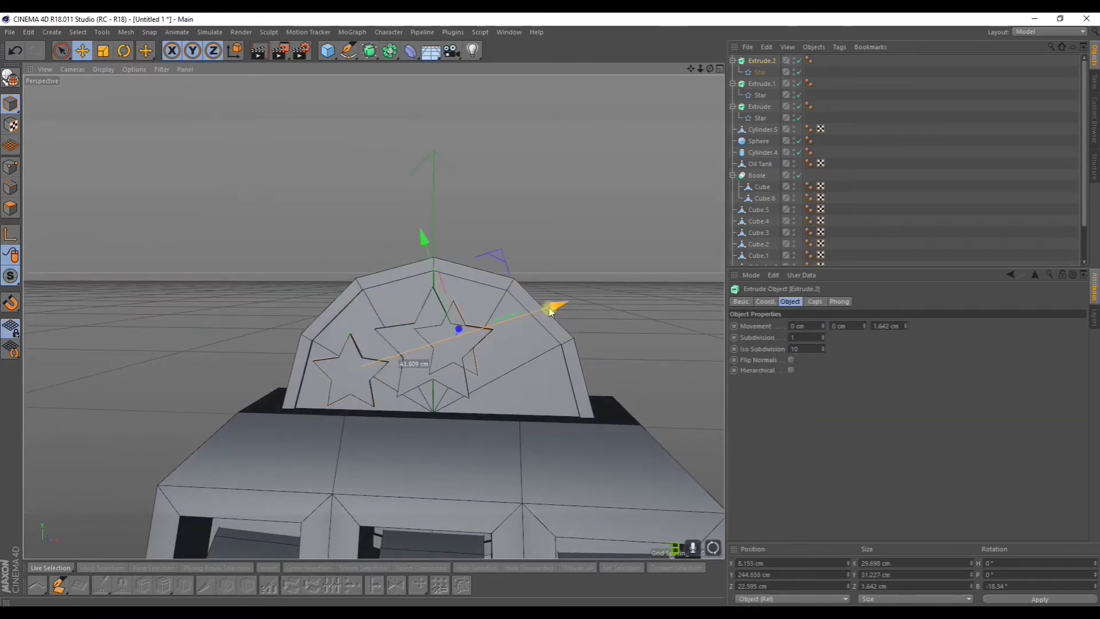
{"action": "left_click_drag", "start_coordinate": [424, 239], "coordinate": [449, 276]}
{"action": "left_click_drag", "start_coordinate": [569, 342], "coordinate": [605, 330]}
{"action": "left_click_drag", "start_coordinate": [475, 265], "coordinate": [478, 273]}
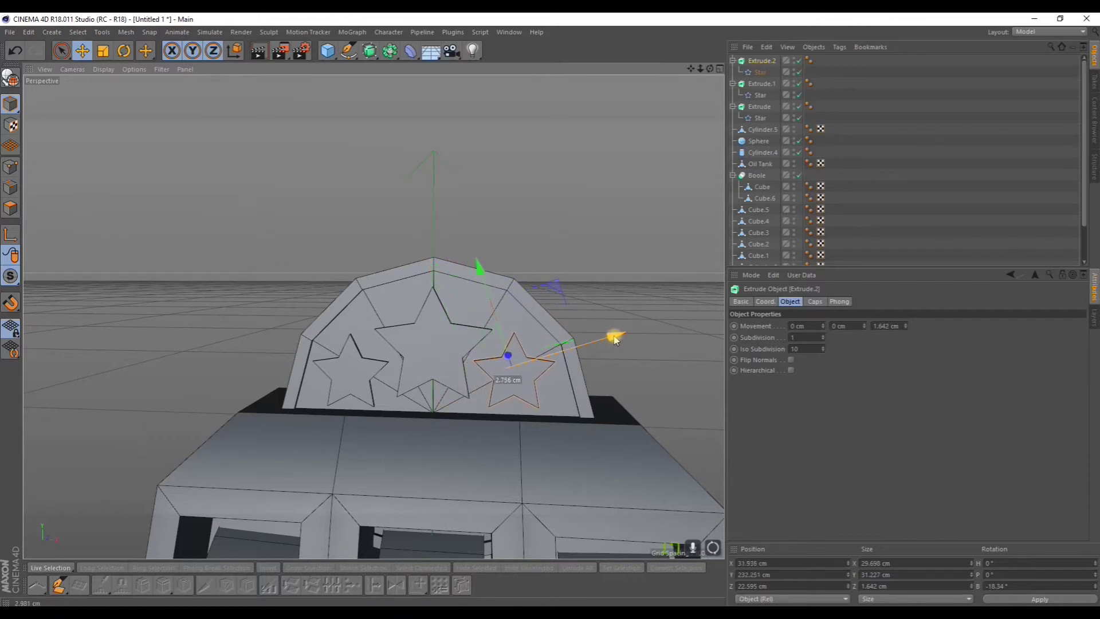
{"action": "left_click_drag", "start_coordinate": [614, 339], "coordinate": [614, 339]}
{"action": "left_click_drag", "start_coordinate": [474, 270], "coordinate": [485, 271]}
{"action": "left_click_drag", "start_coordinate": [602, 332], "coordinate": [613, 341]}
- Examine the three stars on the sign and the whole slot machine from several angles
{"action": "left_click_drag", "start_coordinate": [560, 295], "coordinate": [450, 298], "text": "alt"}
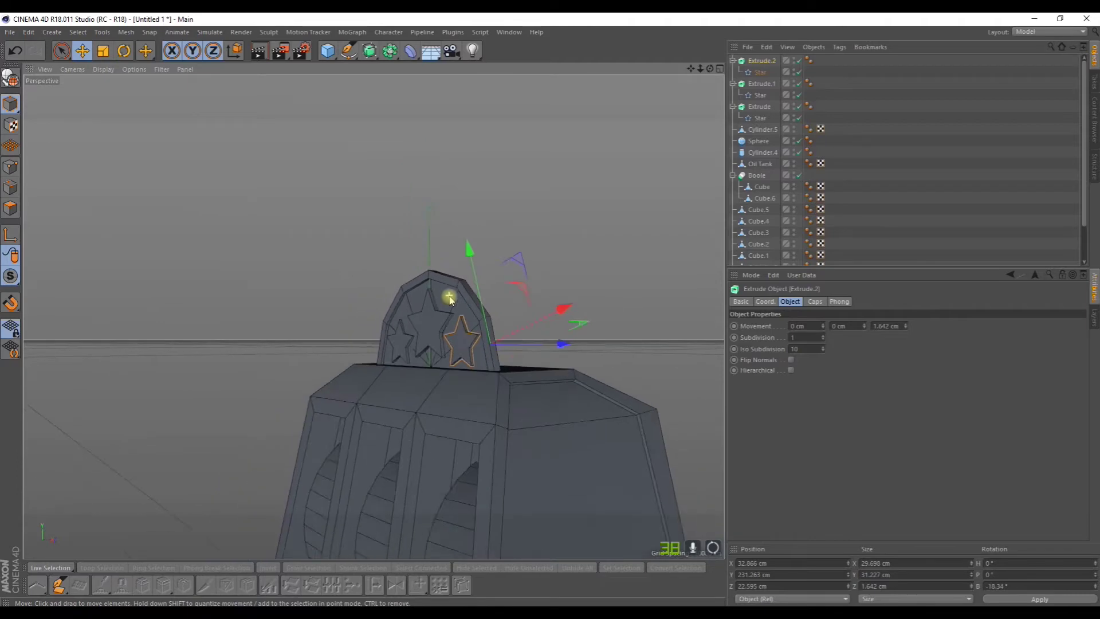
{"action": "scroll", "coordinate": [449, 298], "scroll_direction": "down", "scroll_amount": 6}
{"action": "left_click_drag", "start_coordinate": [416, 345], "coordinate": [459, 378], "text": "alt"}
{"action": "left_click_drag", "start_coordinate": [374, 317], "coordinate": [455, 331], "text": "alt"}
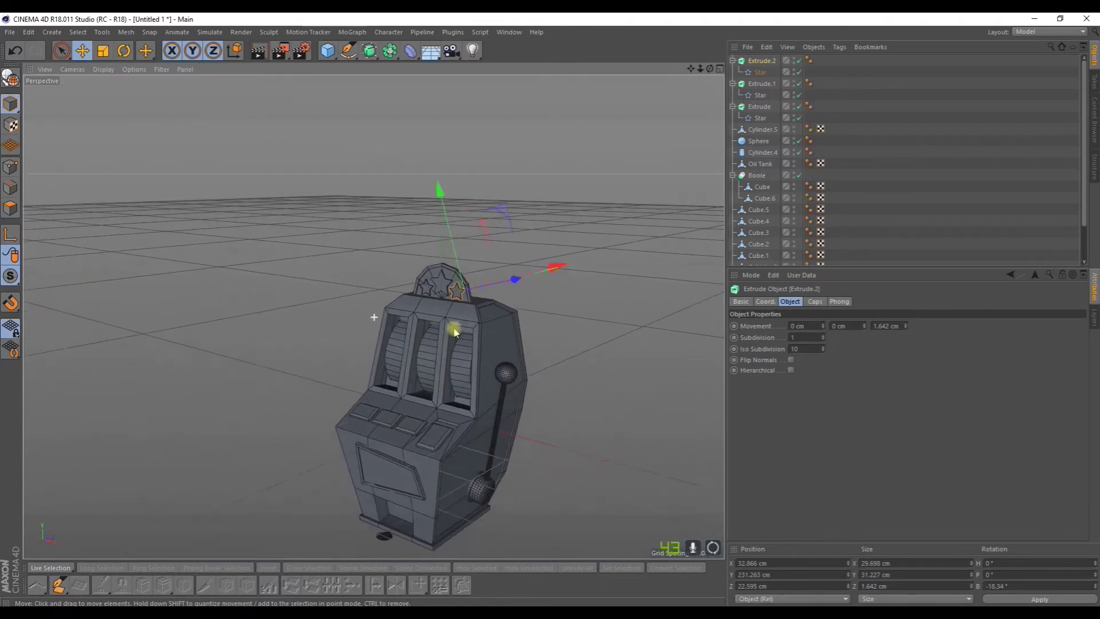
{"action": "scroll", "coordinate": [449, 282], "scroll_direction": "up", "scroll_amount": 6}
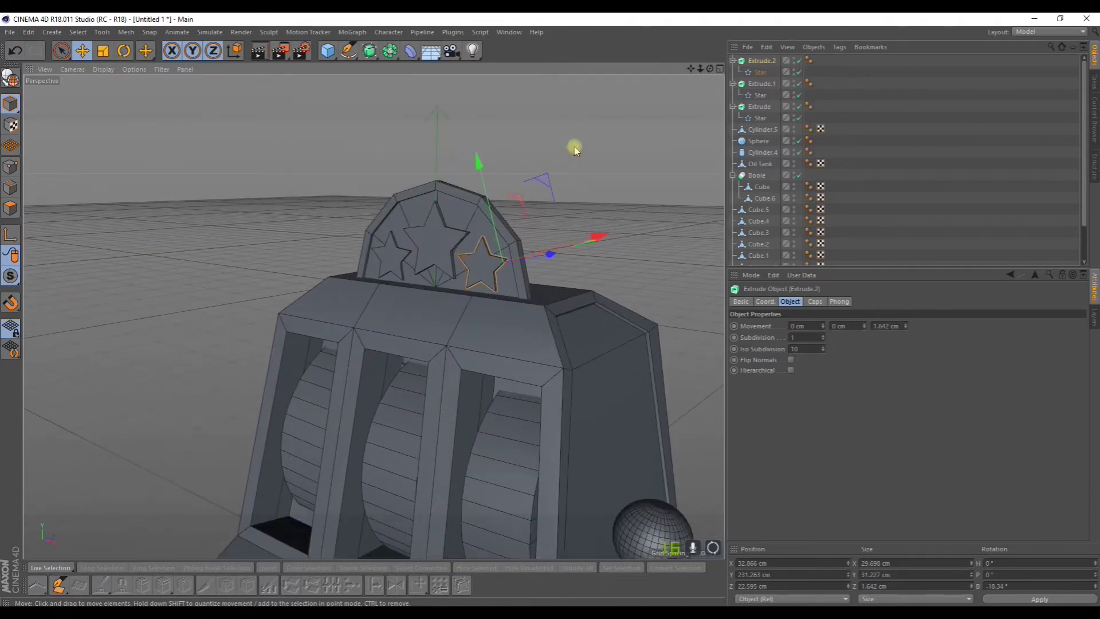
{"action": "left_click", "coordinate": [545, 255]}
{"action": "scroll", "coordinate": [518, 336], "scroll_direction": "down", "scroll_amount": 4}
{"action": "left_click_drag", "start_coordinate": [518, 337], "coordinate": [473, 194], "text": "alt"}
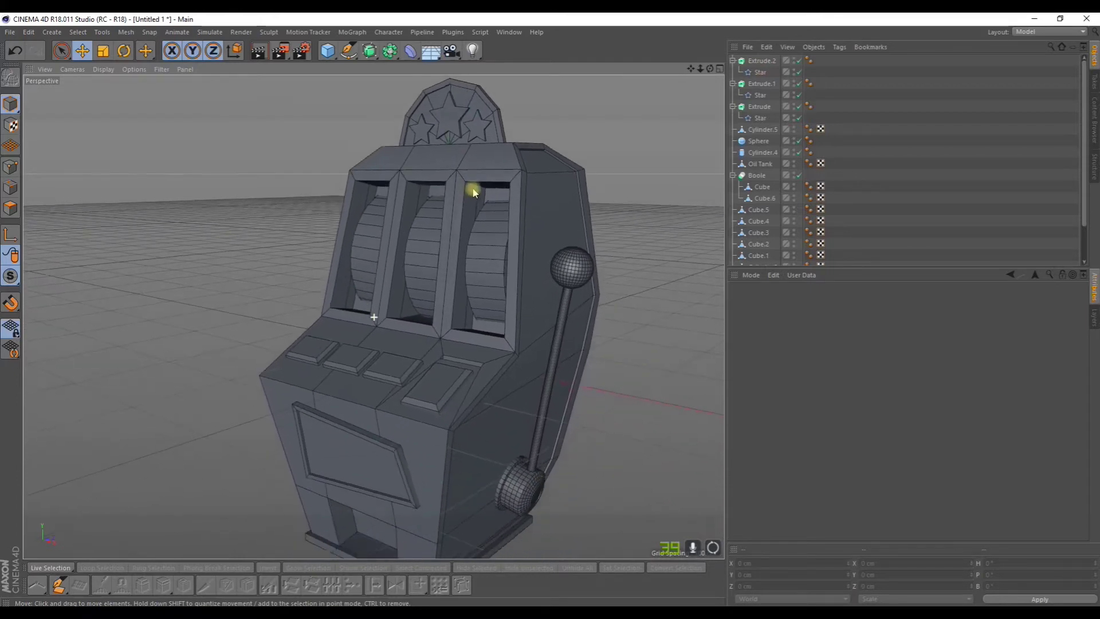
{"action": "scroll", "coordinate": [471, 211], "scroll_direction": "down", "scroll_amount": 4}
{"action": "left_click_drag", "start_coordinate": [441, 316], "coordinate": [453, 212], "text": "alt"}
{"action": "left_click_drag", "start_coordinate": [426, 277], "coordinate": [406, 316], "text": "alt"}
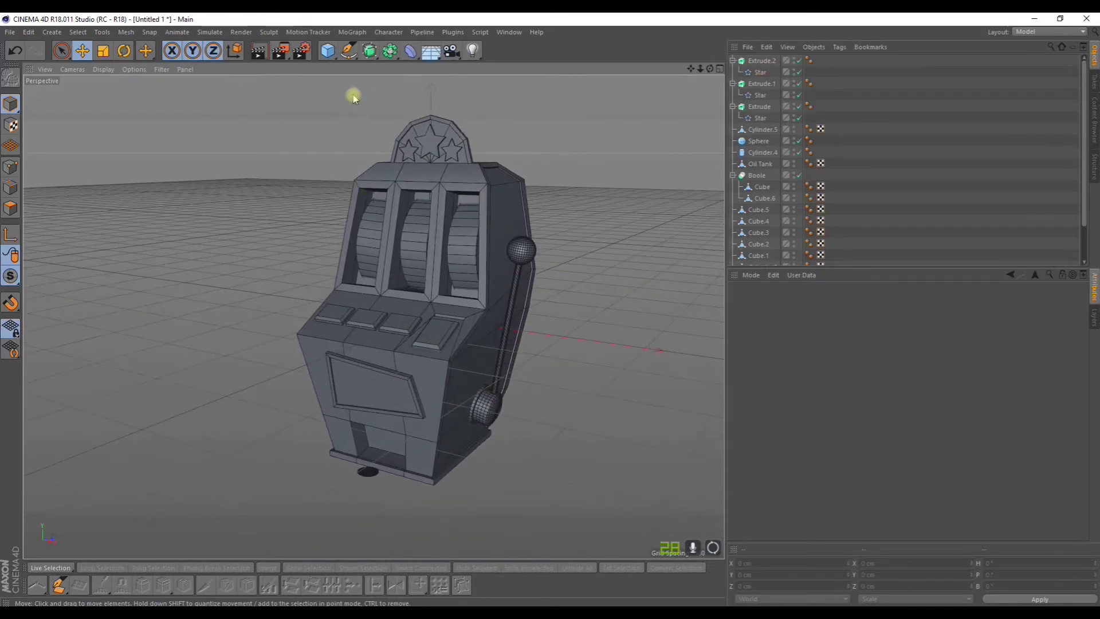
- Add a Text spline reading LUKY and move it in front of the machine to Z -333.15 cm
{"action": "left_click", "coordinate": [328, 52]}
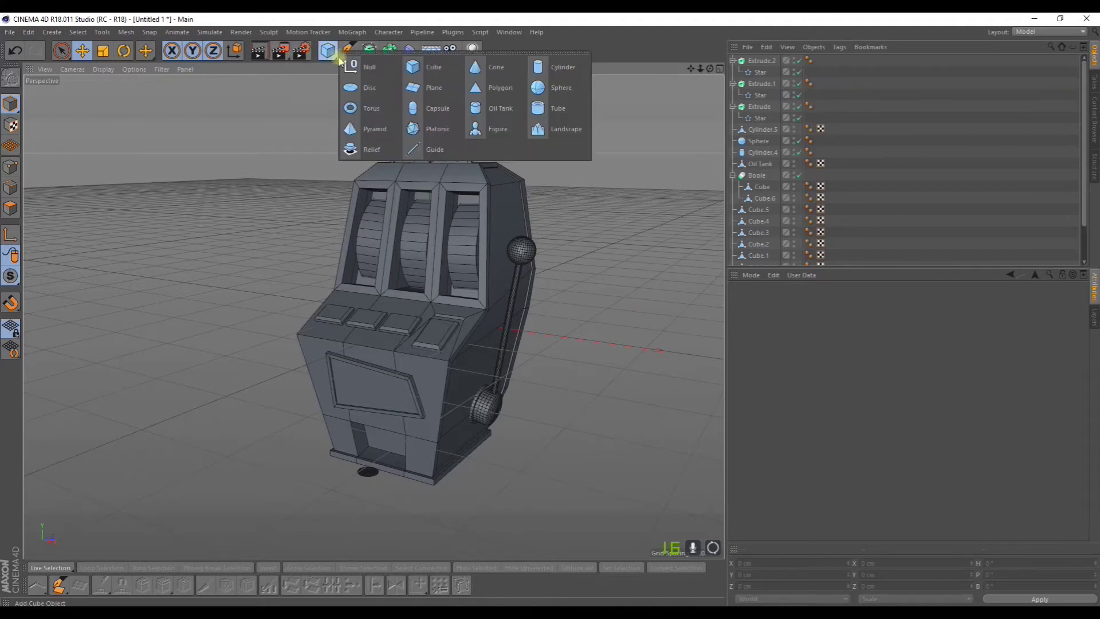
{"action": "left_click", "coordinate": [372, 50]}
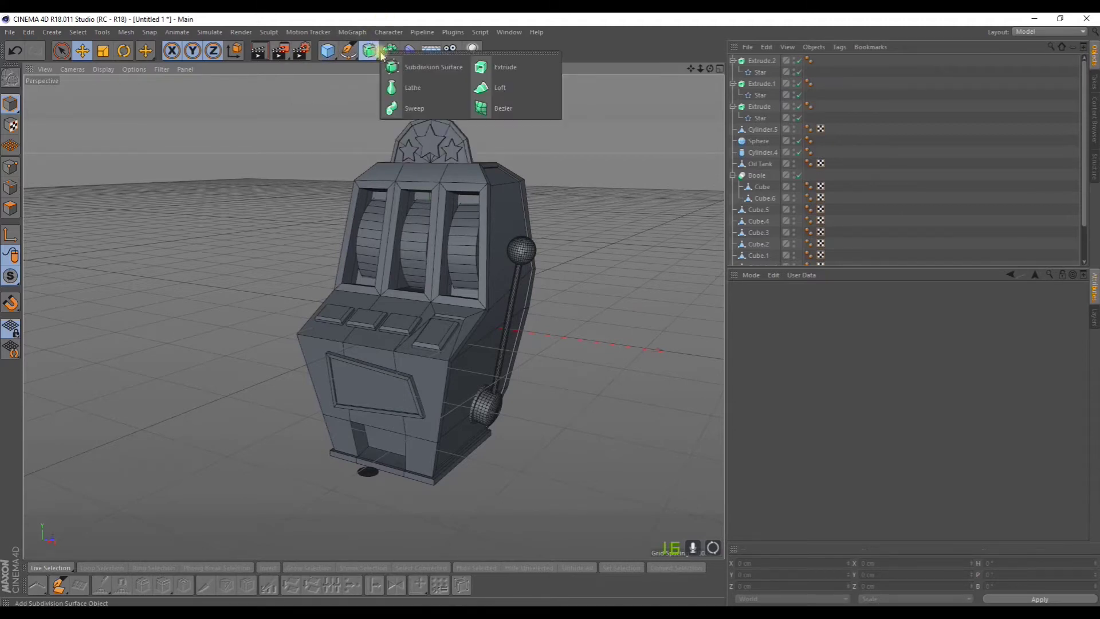
{"action": "left_click", "coordinate": [329, 53]}
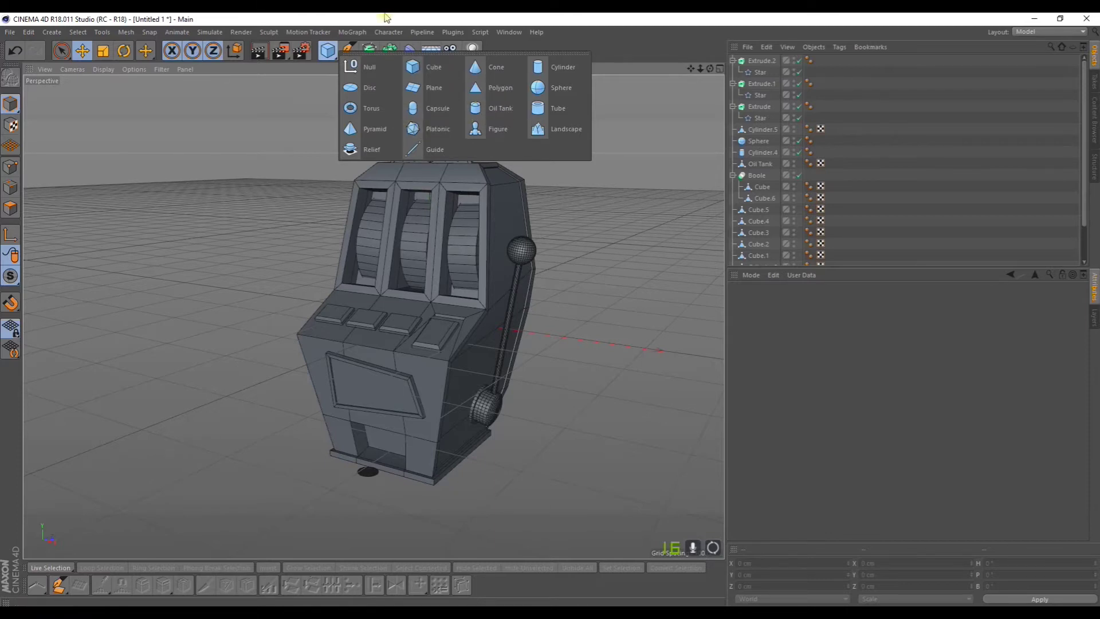
{"action": "left_click", "coordinate": [372, 46]}
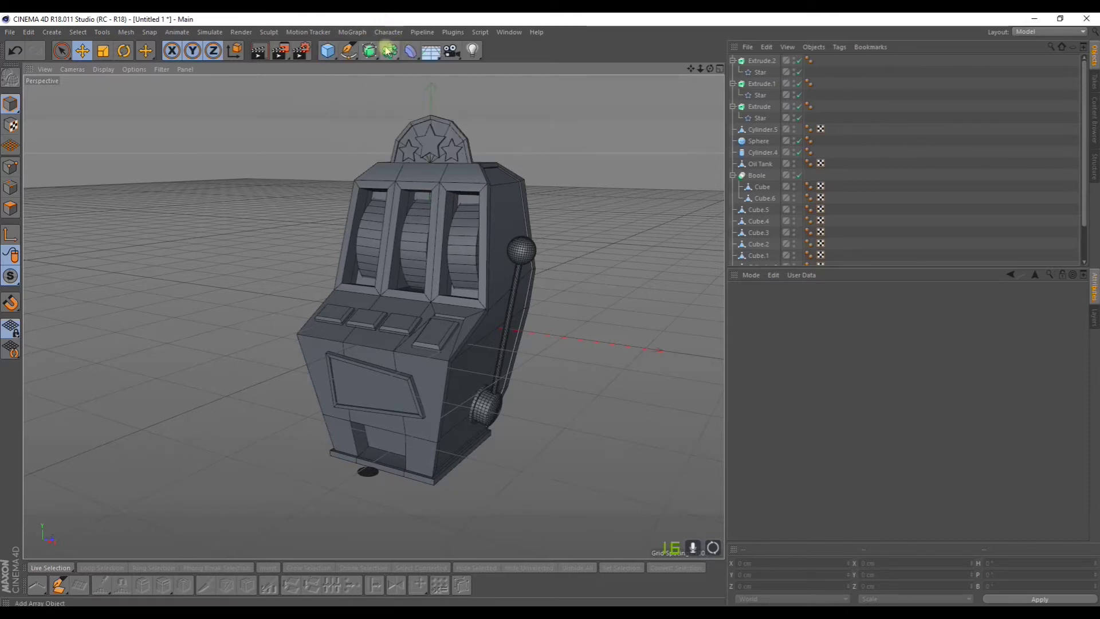
{"action": "left_click", "coordinate": [349, 50]}
{"action": "left_click", "coordinate": [539, 80]}
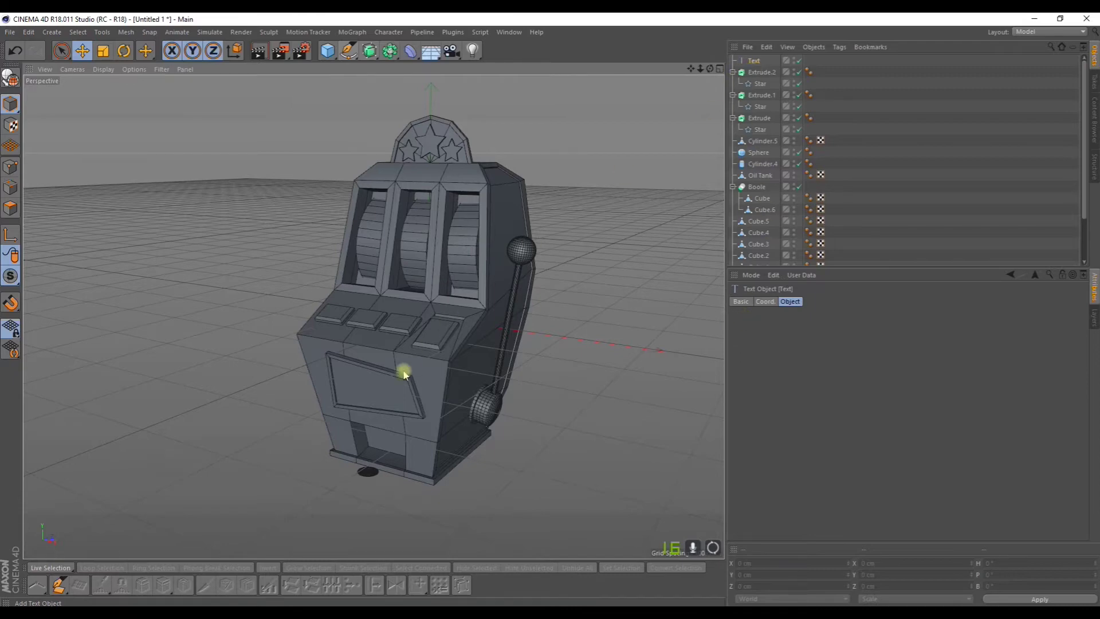
{"action": "scroll", "coordinate": [717, 165], "scroll_direction": "down", "scroll_amount": 1}
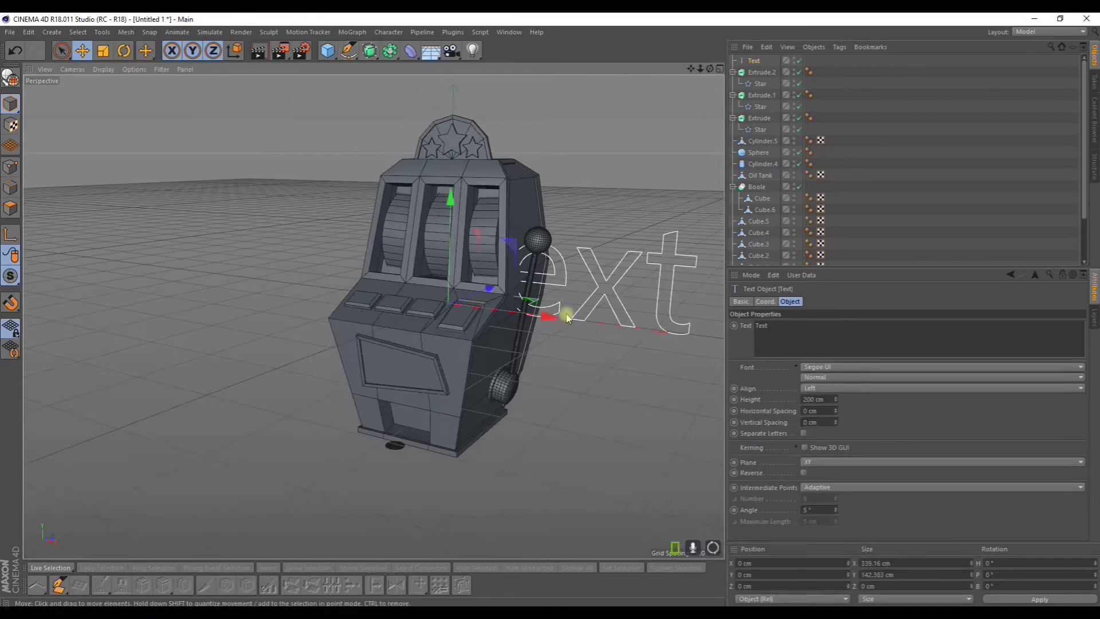
{"action": "scroll", "coordinate": [567, 315], "scroll_direction": "down", "scroll_amount": 3}
{"action": "left_click_drag", "start_coordinate": [775, 328], "coordinate": [742, 330]}
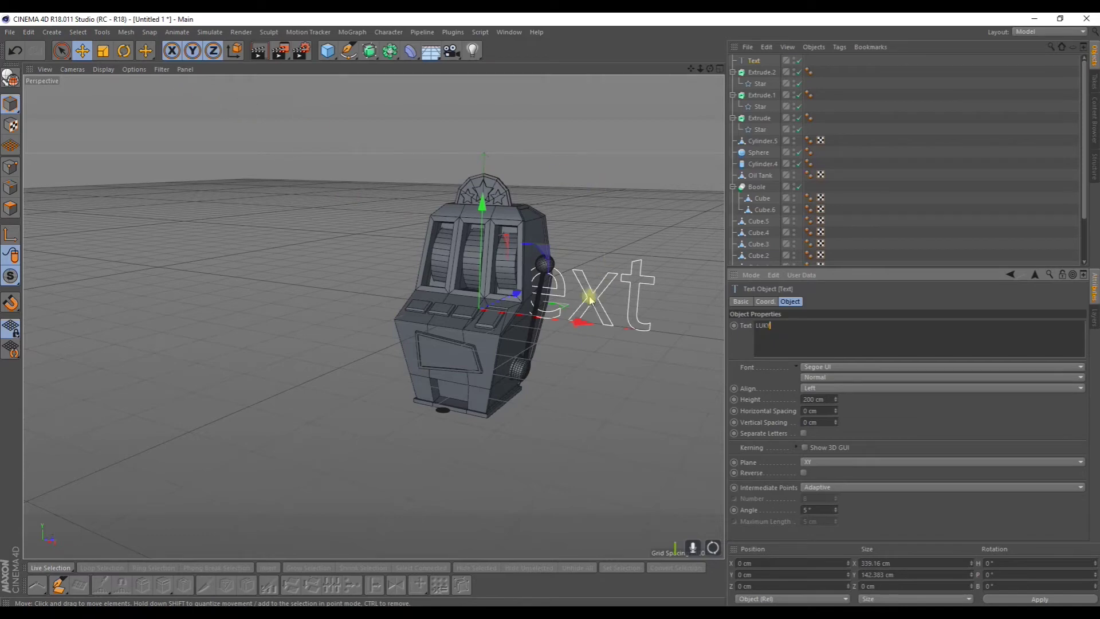
{"action": "left_click_drag", "start_coordinate": [535, 296], "coordinate": [474, 326]}
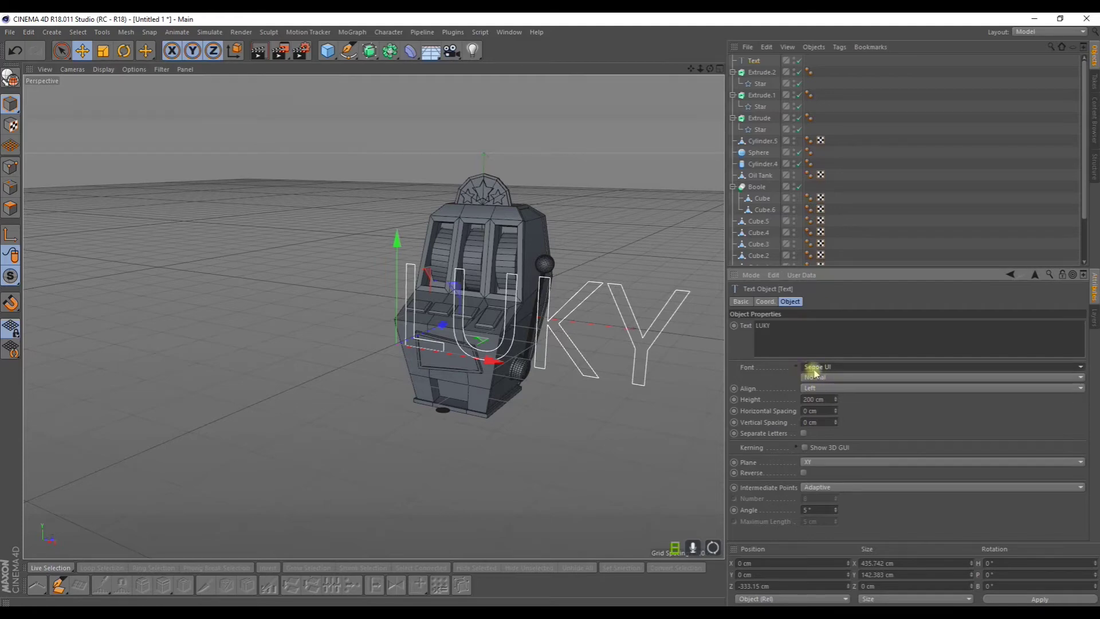
- Change the font of the LUKY text to Vineta BT
{"action": "left_click", "coordinate": [835, 369]}
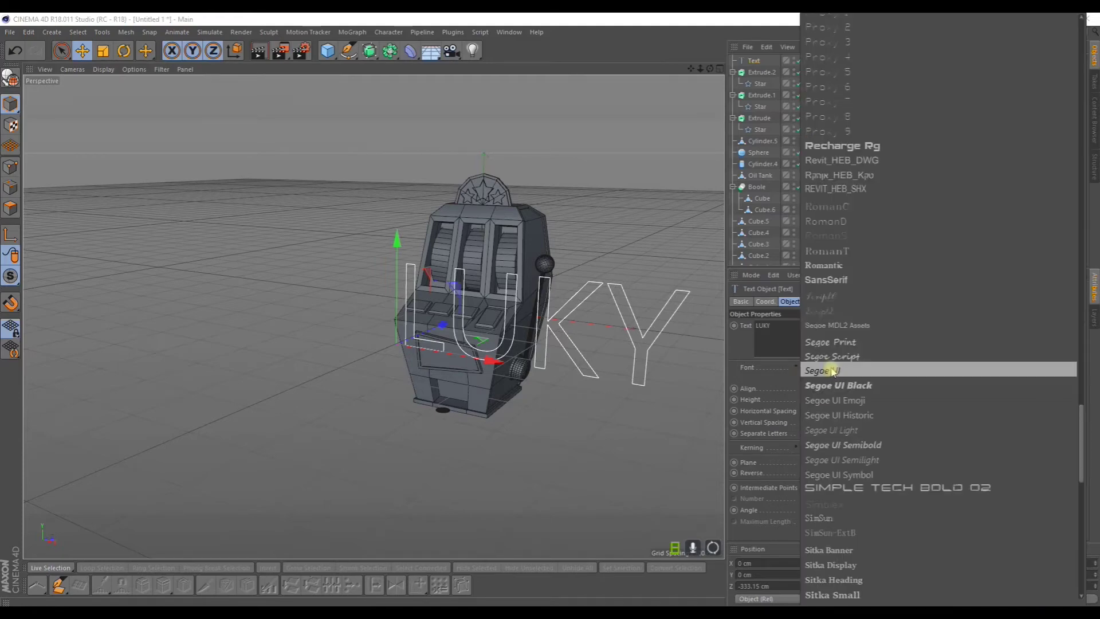
{"action": "scroll", "coordinate": [860, 433], "scroll_direction": "down", "scroll_amount": 10}
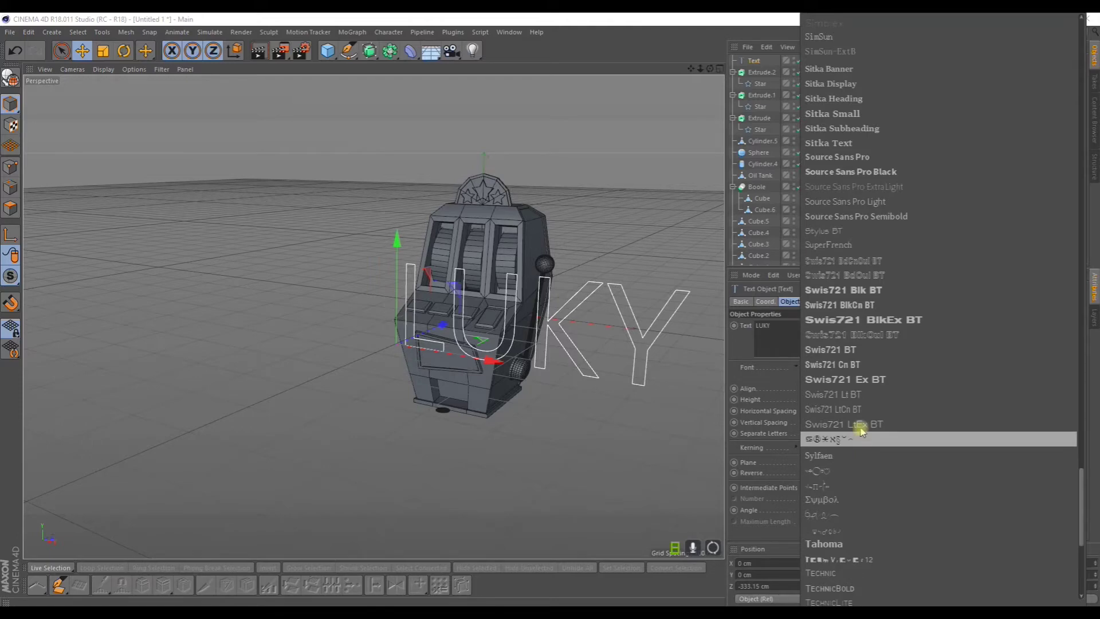
{"action": "scroll", "coordinate": [862, 431], "scroll_direction": "down", "scroll_amount": 6}
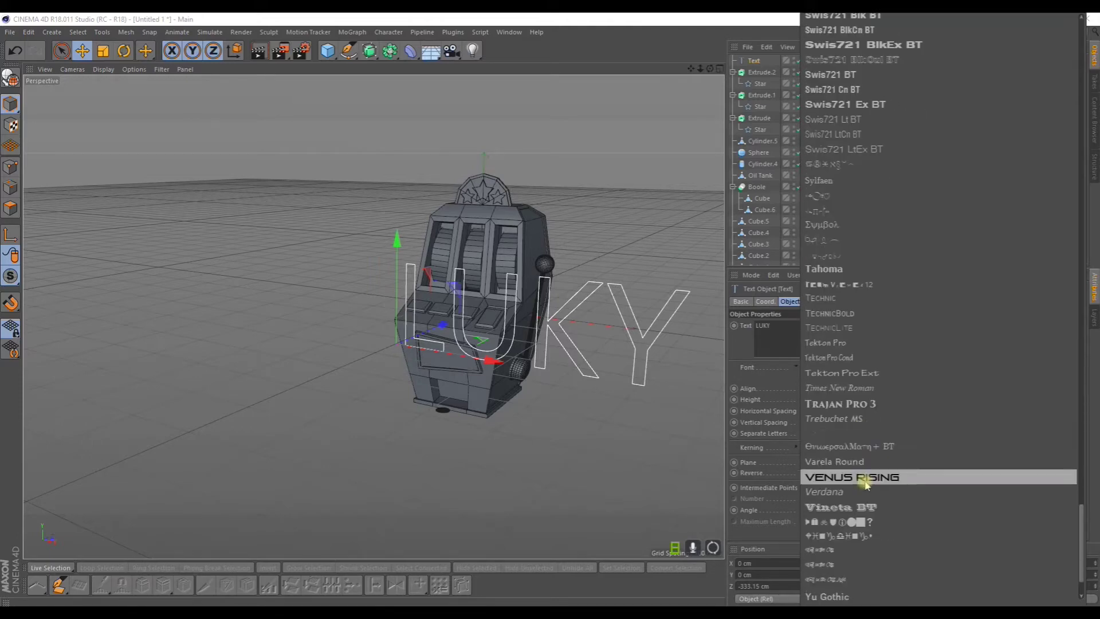
{"action": "scroll", "coordinate": [862, 484], "scroll_direction": "down", "scroll_amount": 2}
{"action": "left_click", "coordinate": [855, 437]}
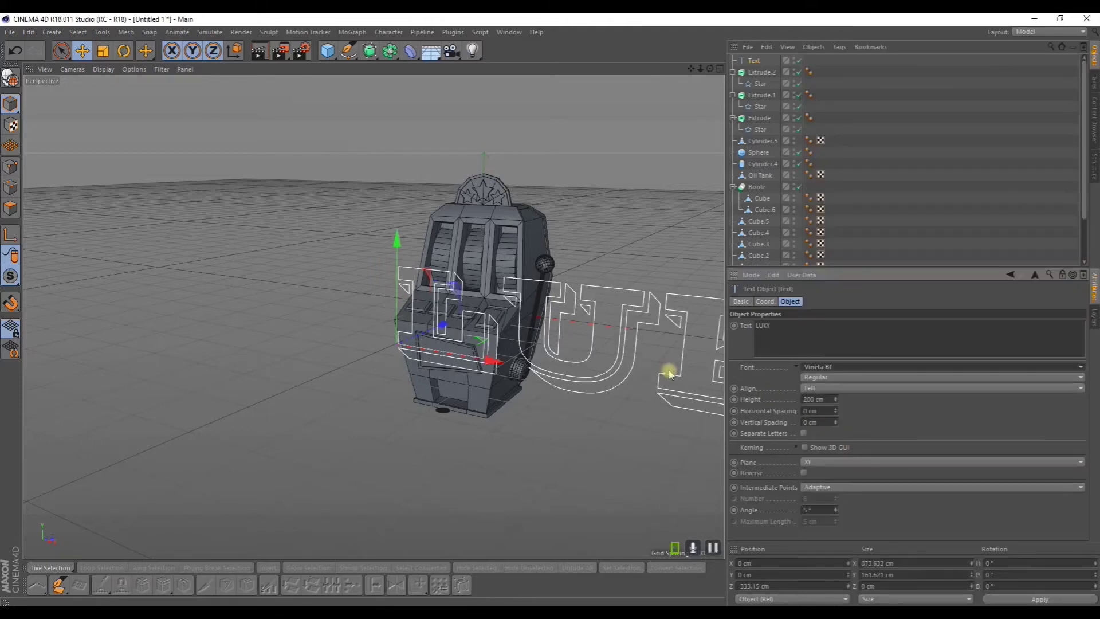
- Add an Extrude generator and place the LUKY text spline inside it
{"action": "scroll", "coordinate": [519, 373], "scroll_direction": "down", "scroll_amount": 2}
{"action": "middle_click_drag", "start_coordinate": [573, 335], "coordinate": [391, 355]}
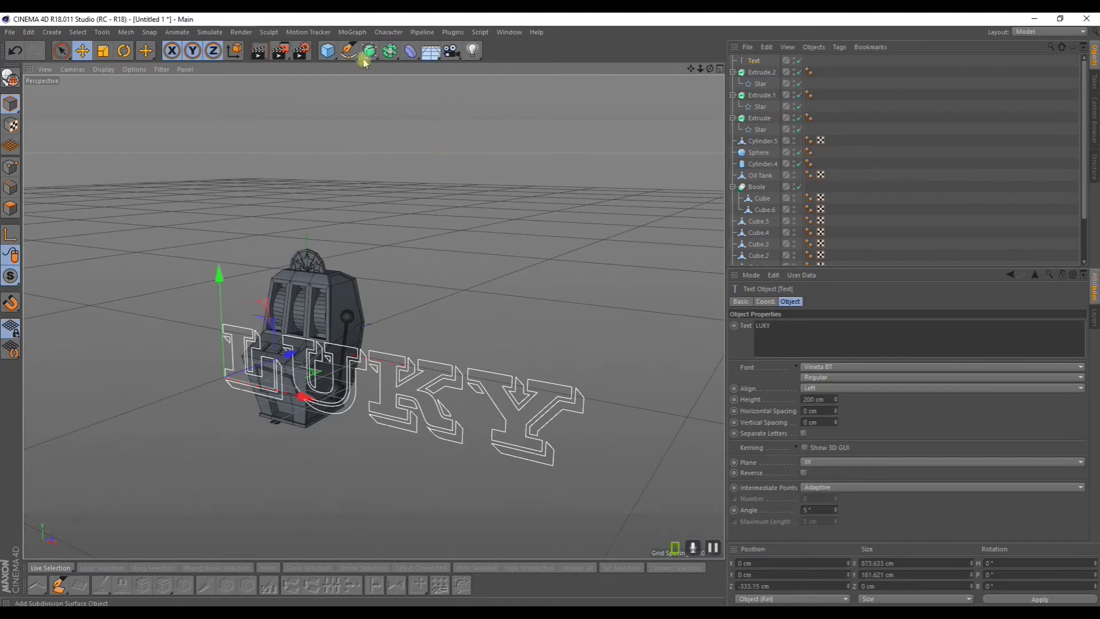
{"action": "left_click_drag", "start_coordinate": [370, 55], "coordinate": [539, 68], "text": "alt"}
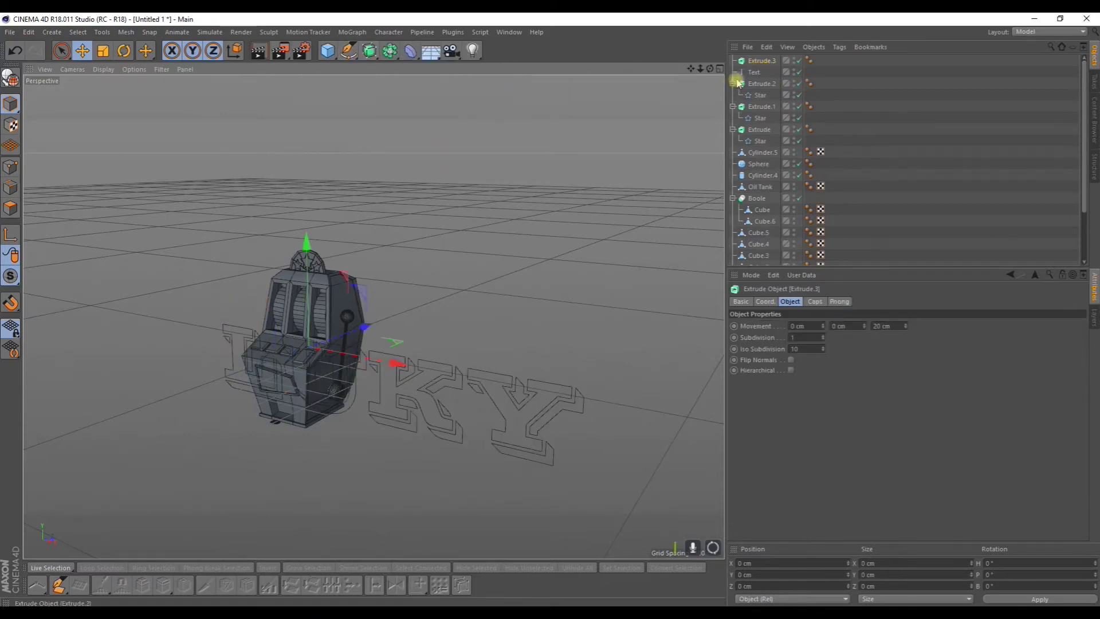
{"action": "left_click", "coordinate": [758, 69]}
{"action": "left_click_drag", "start_coordinate": [656, 147], "coordinate": [428, 368], "text": "alt"}
{"action": "right_click_drag", "start_coordinate": [428, 365], "coordinate": [361, 345], "text": "alt"}
{"action": "middle_click_drag", "start_coordinate": [325, 346], "coordinate": [475, 340], "text": "alt"}
- Scale the LUKY text down to about 251.6 cm wide
{"action": "left_click", "coordinate": [103, 53]}
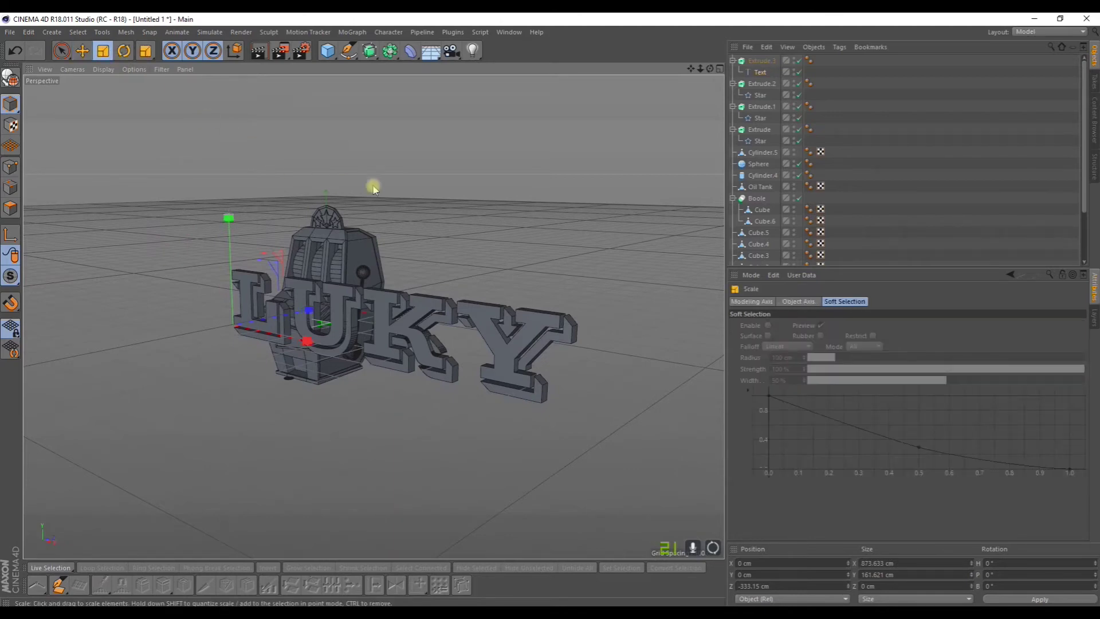
{"action": "left_click_drag", "start_coordinate": [487, 191], "coordinate": [197, 320]}
{"action": "scroll", "coordinate": [266, 339], "scroll_direction": "up", "scroll_amount": 6}
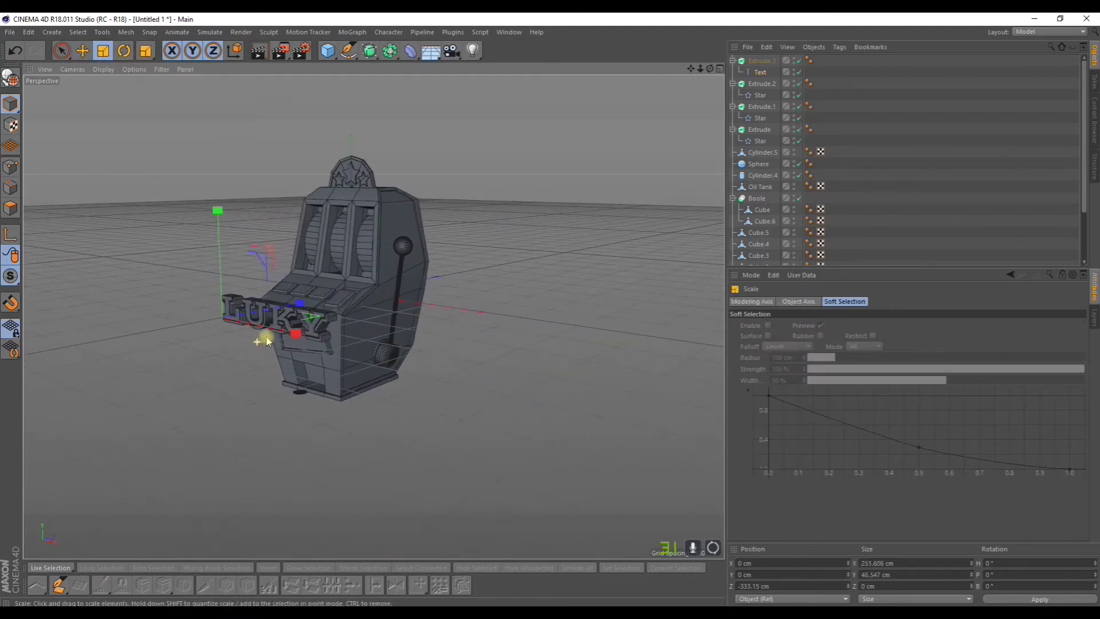
- Move the LUKY text back toward the cabinet and down to its lower front, below the framed panel
{"action": "left_click", "coordinate": [82, 54]}
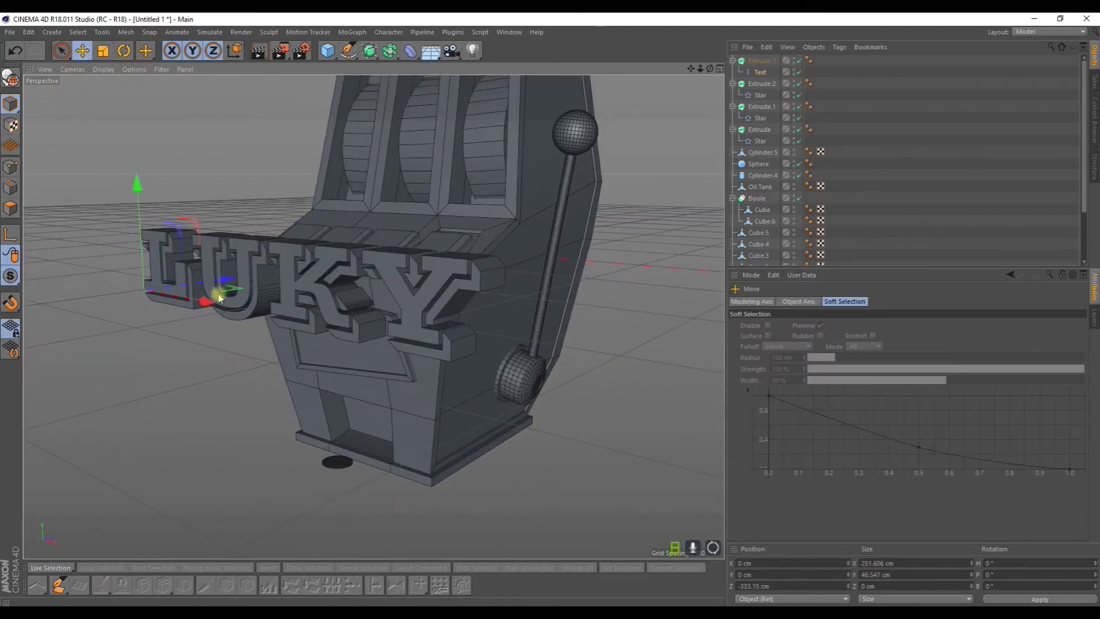
{"action": "left_click_drag", "start_coordinate": [226, 287], "coordinate": [447, 270]}
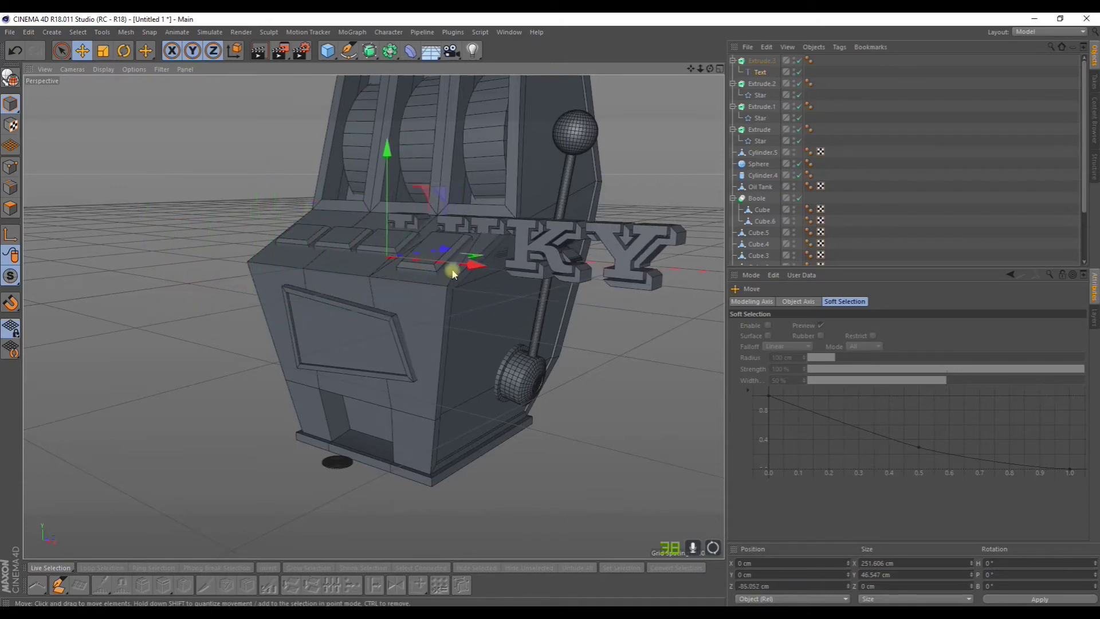
{"action": "left_click_drag", "start_coordinate": [397, 217], "coordinate": [419, 298]}
{"action": "left_click_drag", "start_coordinate": [443, 337], "coordinate": [381, 356]}
- Scale the LUKY text down to about 96.9 cm wide and set its extrusion depth to 5 cm
{"action": "left_click_drag", "start_coordinate": [132, 95], "coordinate": [55, 225]}
{"action": "left_click_drag", "start_coordinate": [138, 187], "coordinate": [261, 233], "text": "alt"}
{"action": "left_click", "coordinate": [759, 62]}
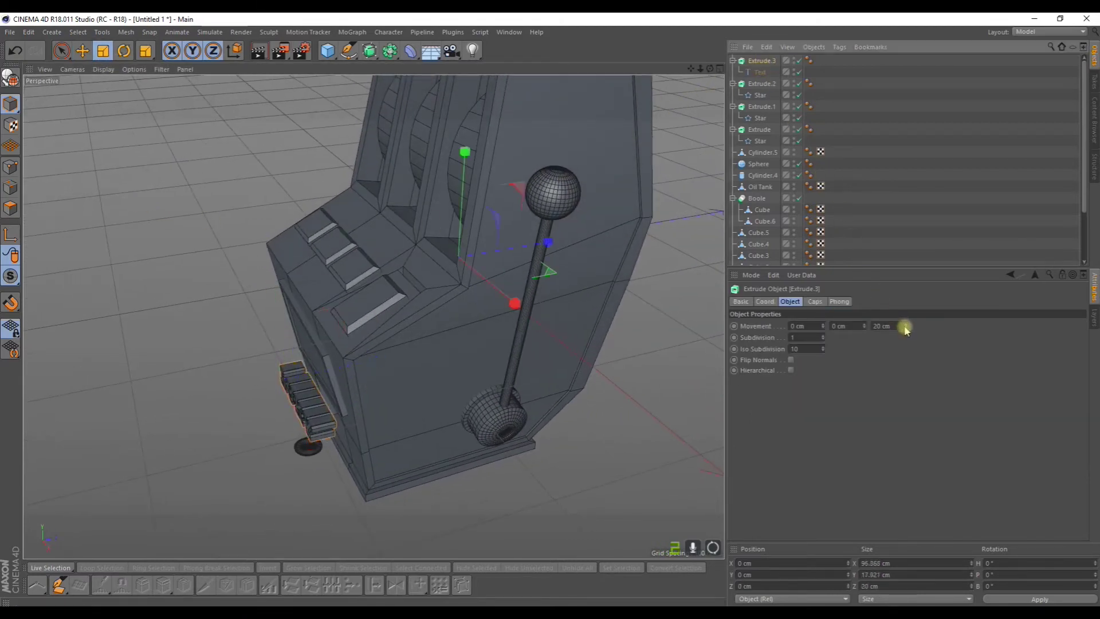
{"action": "left_click_drag", "start_coordinate": [905, 328], "coordinate": [904, 338]}
- Enable axis editing for the LUKY Extrude and move its axis down and forward toward the lettering
{"action": "left_click_drag", "start_coordinate": [565, 312], "coordinate": [127, 143], "text": "alt"}
{"action": "key", "text": "e"}
{"action": "left_click_drag", "start_coordinate": [482, 280], "coordinate": [435, 268], "text": "alt"}
{"action": "left_click_drag", "start_coordinate": [234, 259], "coordinate": [447, 183], "text": "alt"}
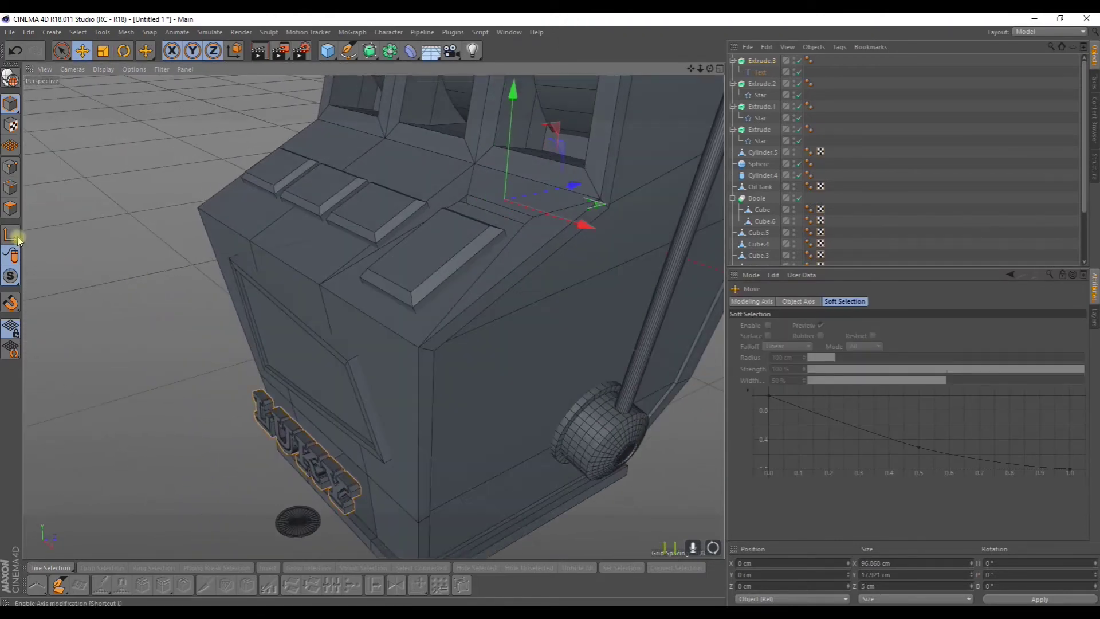
{"action": "left_click_drag", "start_coordinate": [572, 181], "coordinate": [387, 269]}
{"action": "left_click_drag", "start_coordinate": [292, 148], "coordinate": [464, 334]}
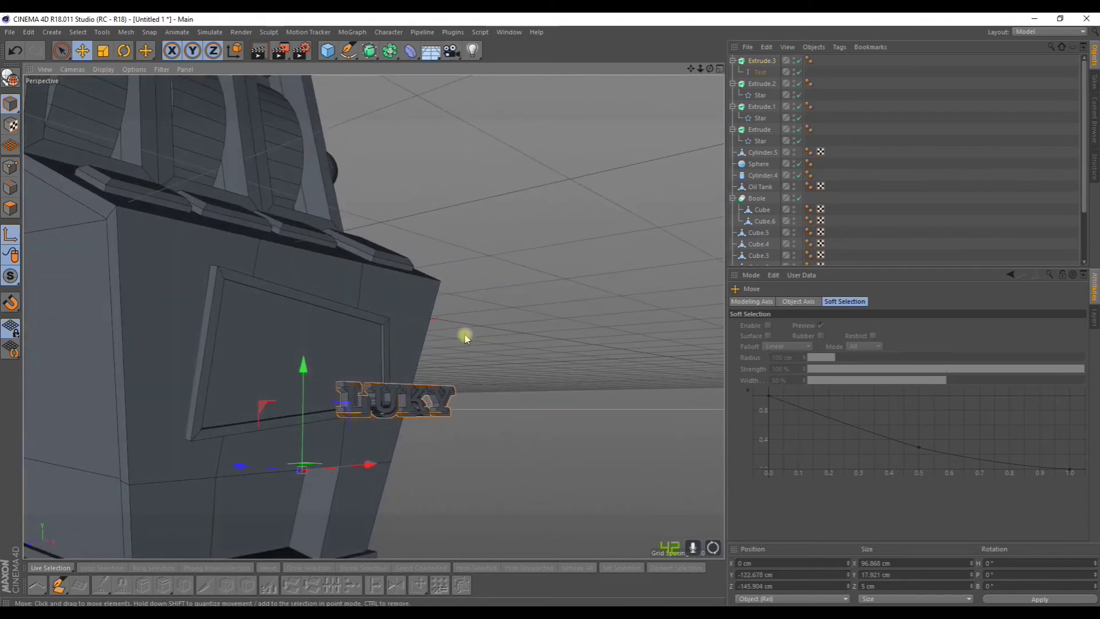
- Center the LUKY Extrude's axis on its letters at about X 47, Y -87.2, Z -171.7 cm, and finish axis editing
{"action": "left_click_drag", "start_coordinate": [302, 364], "coordinate": [304, 281]}
{"action": "left_click_drag", "start_coordinate": [240, 376], "coordinate": [132, 436]}
{"action": "left_click_drag", "start_coordinate": [418, 348], "coordinate": [466, 344]}
{"action": "left_click_drag", "start_coordinate": [390, 407], "coordinate": [413, 476]}
{"action": "left_click_drag", "start_coordinate": [344, 420], "coordinate": [535, 388], "text": "alt"}
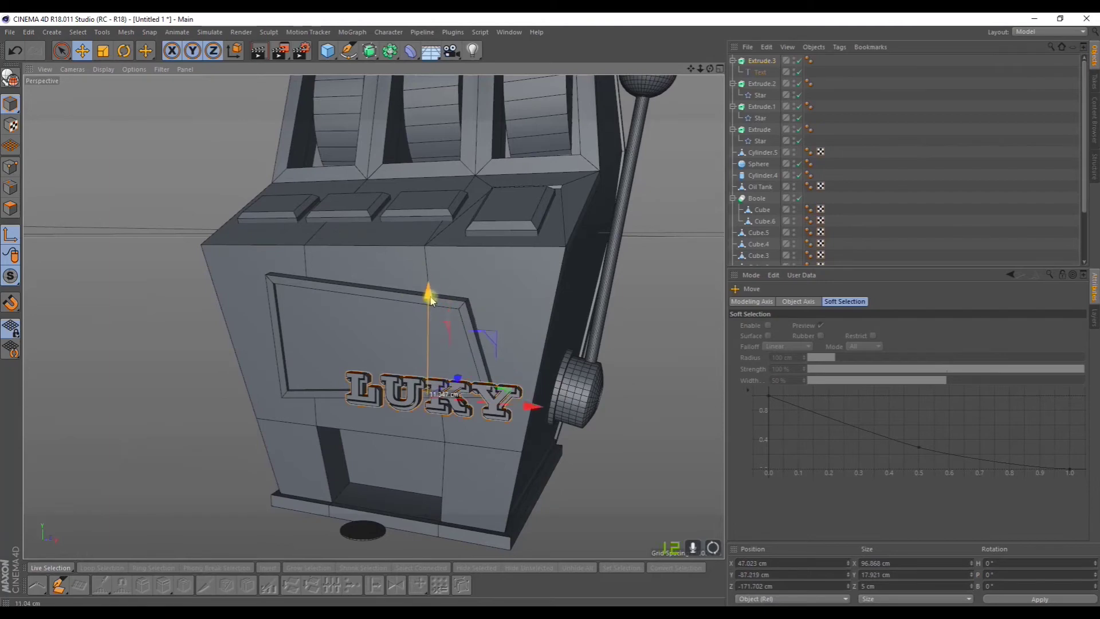
{"action": "left_click_drag", "start_coordinate": [150, 258], "coordinate": [300, 321], "text": "alt"}
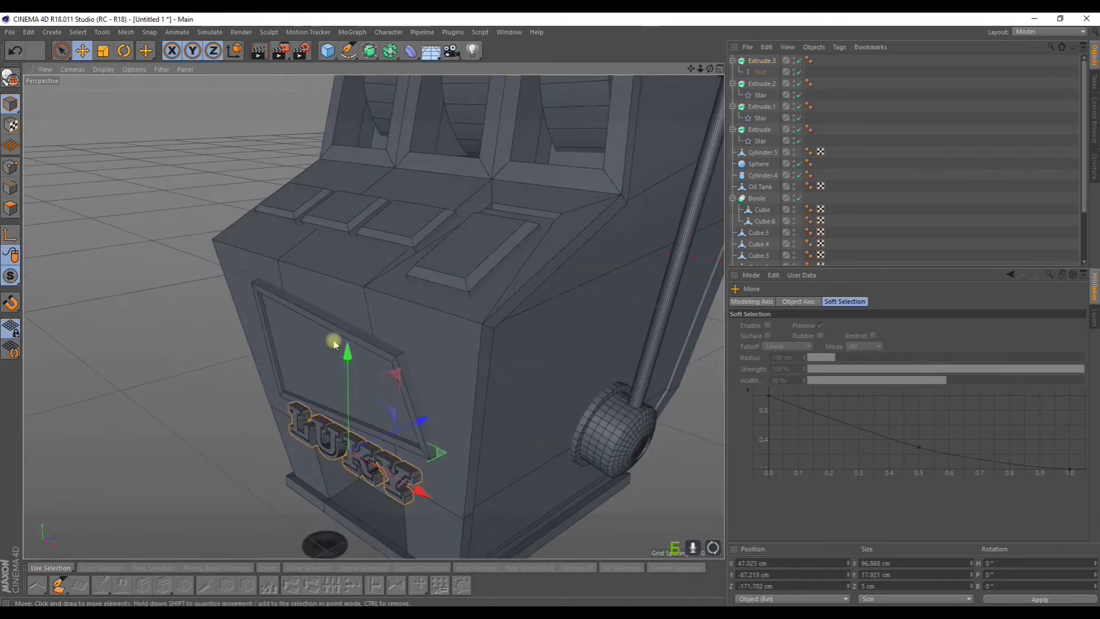
- Move the LUKY lettering back, sideways and up into the framed panel on the cabinet's lower front
{"action": "left_click_drag", "start_coordinate": [420, 405], "coordinate": [531, 375]}
{"action": "left_click_drag", "start_coordinate": [465, 470], "coordinate": [338, 465]}
{"action": "left_click_drag", "start_coordinate": [253, 373], "coordinate": [262, 330]}
{"action": "left_click_drag", "start_coordinate": [285, 388], "coordinate": [584, 372], "text": "alt"}
- Tilt the LUKY lettering to a pitch of about 12° to follow the slanted front panel
{"action": "key", "text": "r"}
{"action": "left_click_drag", "start_coordinate": [341, 412], "coordinate": [192, 357]}
{"action": "left_click_drag", "start_coordinate": [208, 310], "coordinate": [153, 354], "text": "alt"}
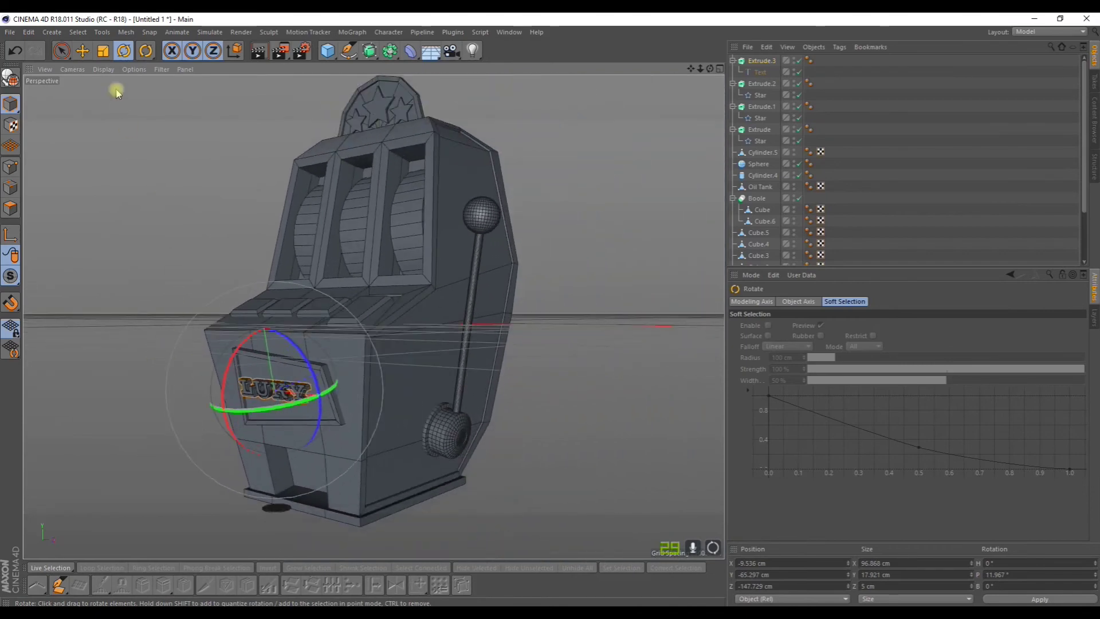
- Move the LUKY lettering to the framed panel's upper part and bank it about 5.5°
{"action": "left_click", "coordinate": [82, 50]}
{"action": "scroll", "coordinate": [250, 433], "scroll_direction": "up", "scroll_amount": 6}
{"action": "left_click_drag", "start_coordinate": [346, 338], "coordinate": [385, 373]}
{"action": "left_click_drag", "start_coordinate": [292, 261], "coordinate": [287, 238]}
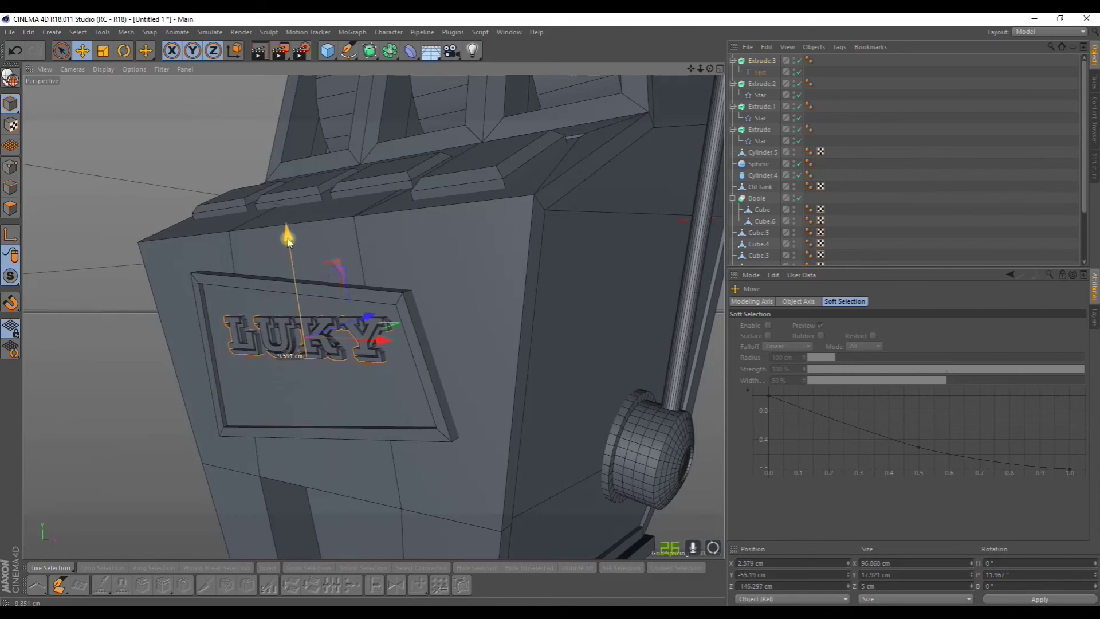
{"action": "left_click_drag", "start_coordinate": [342, 319], "coordinate": [342, 317]}
- Scale the LUKY lettering up to about 107.2 cm wide and shift it sideways to about X -1.5 cm
{"action": "left_click", "coordinate": [102, 51]}
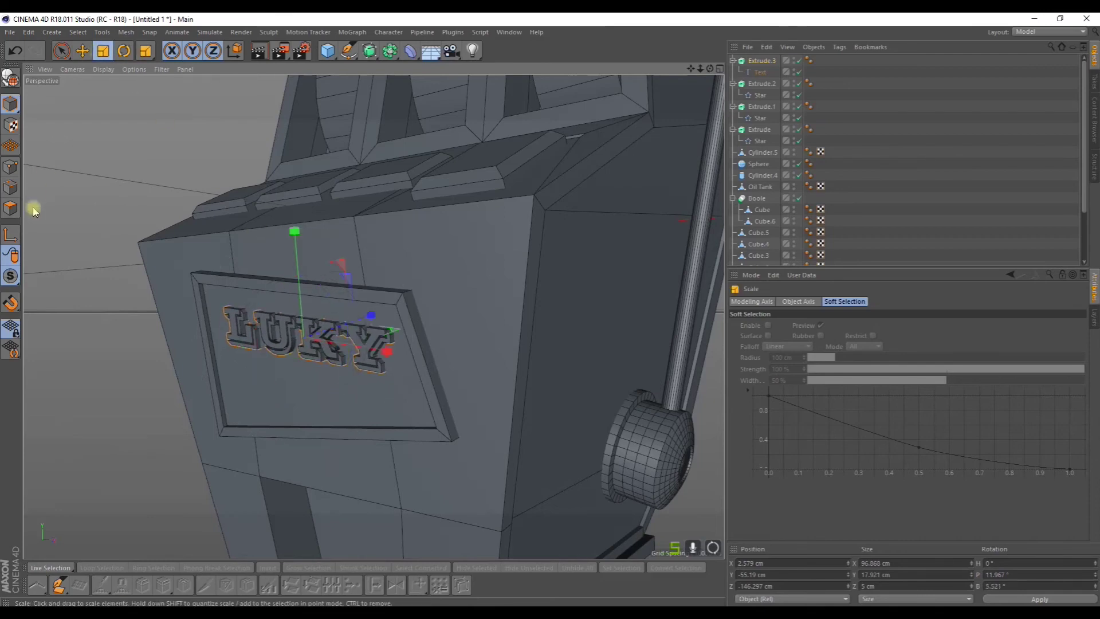
{"action": "left_click_drag", "start_coordinate": [32, 208], "coordinate": [72, 190]}
{"action": "left_click_drag", "start_coordinate": [45, 248], "coordinate": [67, 165], "text": "alt"}
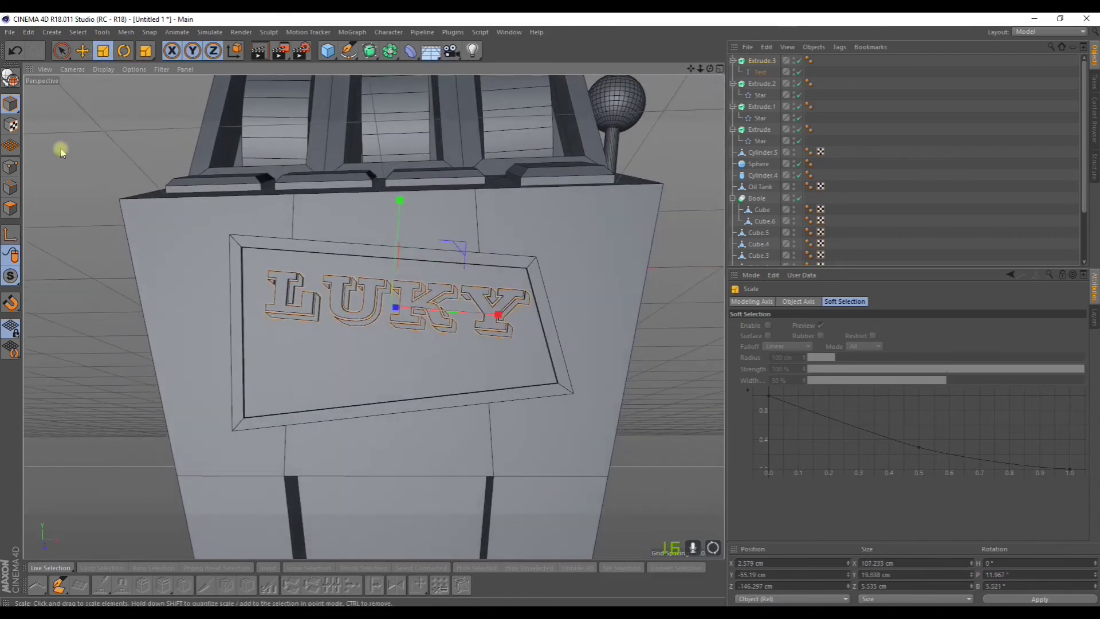
{"action": "left_click", "coordinate": [81, 52]}
{"action": "left_click_drag", "start_coordinate": [491, 312], "coordinate": [485, 312]}
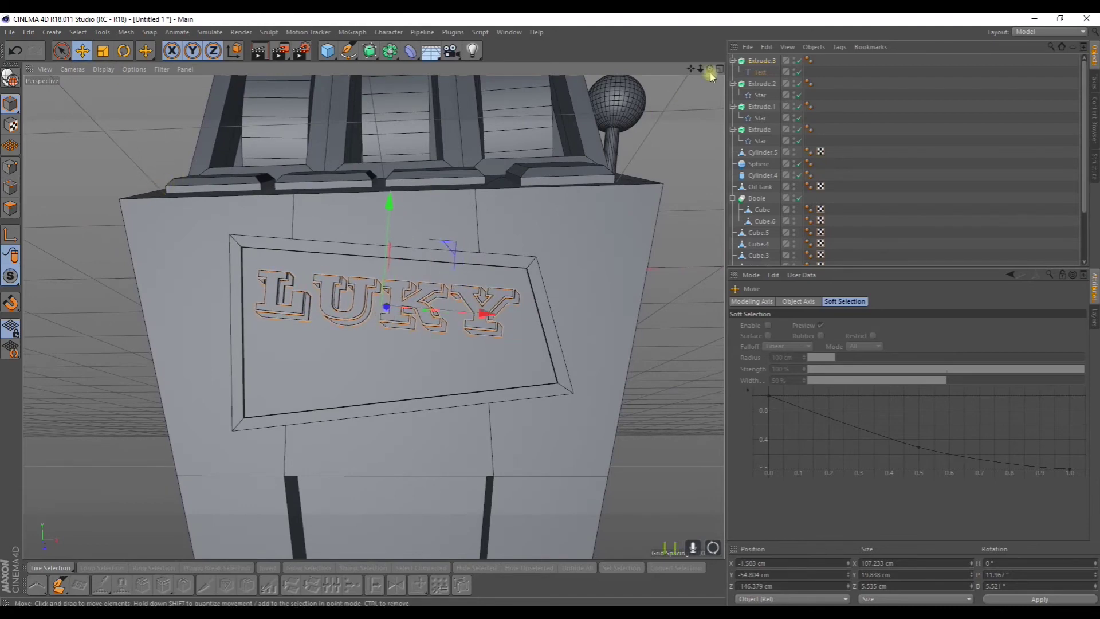
- Duplicate the LUKY Extrude directly below the original and change the copy's text to GOLD
{"action": "left_click", "coordinate": [759, 61]}
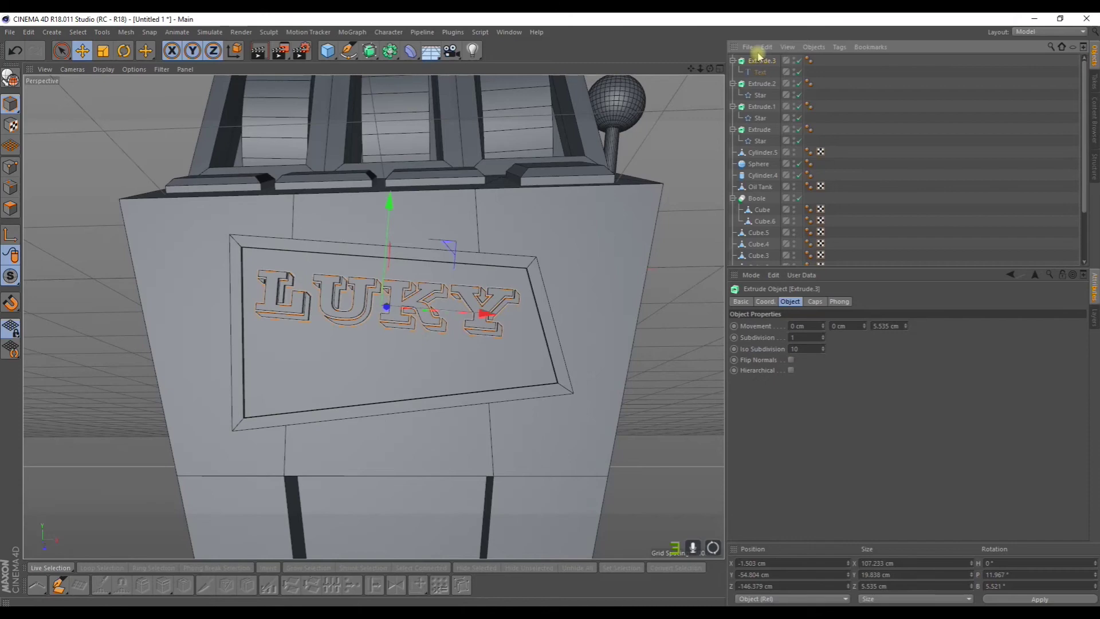
{"action": "left_click_drag", "start_coordinate": [387, 203], "coordinate": [384, 267], "text": "ctrl"}
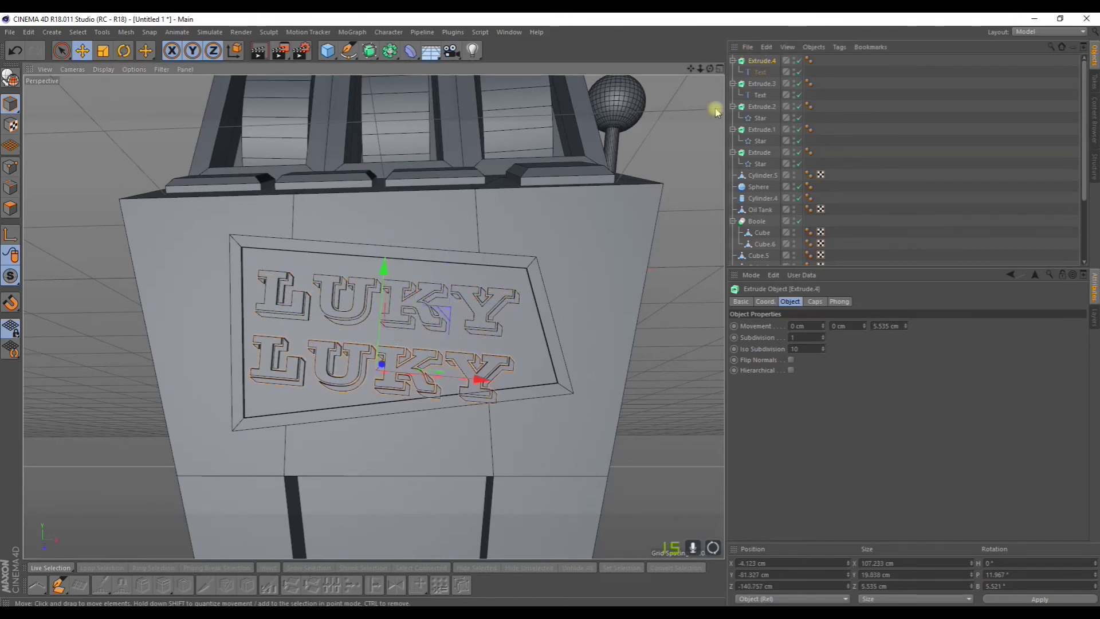
{"action": "left_click", "coordinate": [760, 72]}
{"action": "left_click_drag", "start_coordinate": [784, 331], "coordinate": [721, 326]}
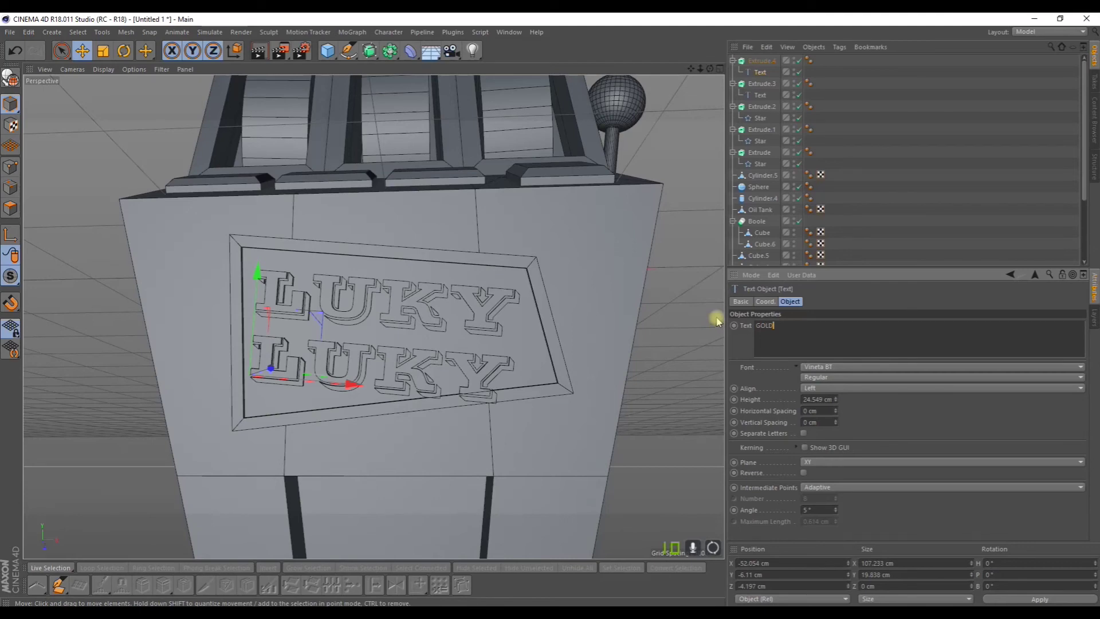
- Try Verdana on the GOLD text, and settle on the Venus Rising font
{"action": "left_click", "coordinate": [828, 370]}
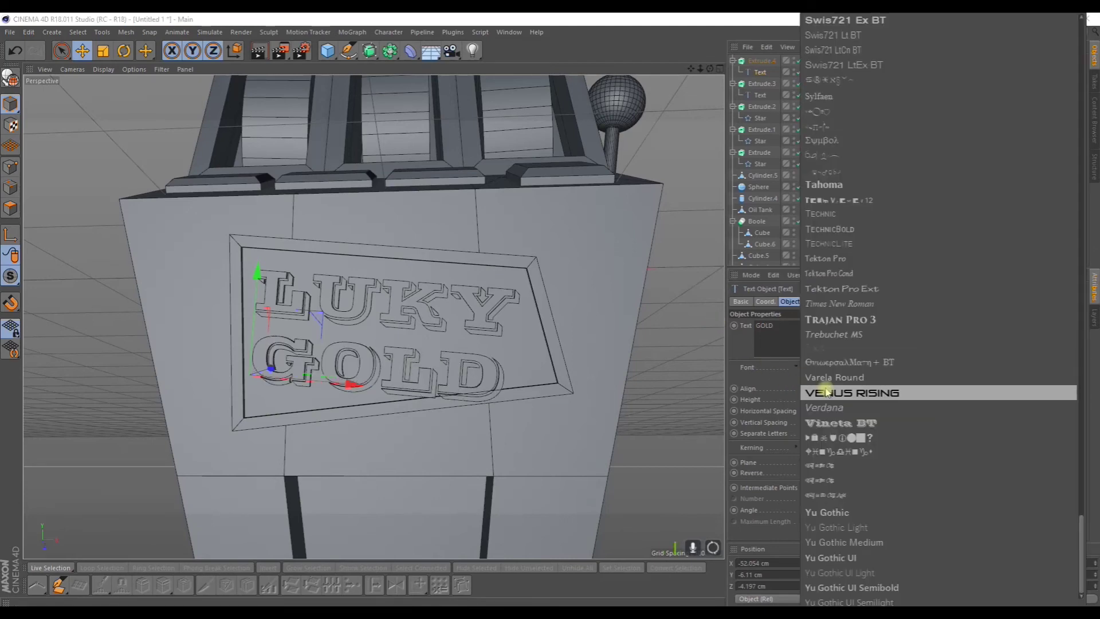
{"action": "left_click", "coordinate": [826, 408]}
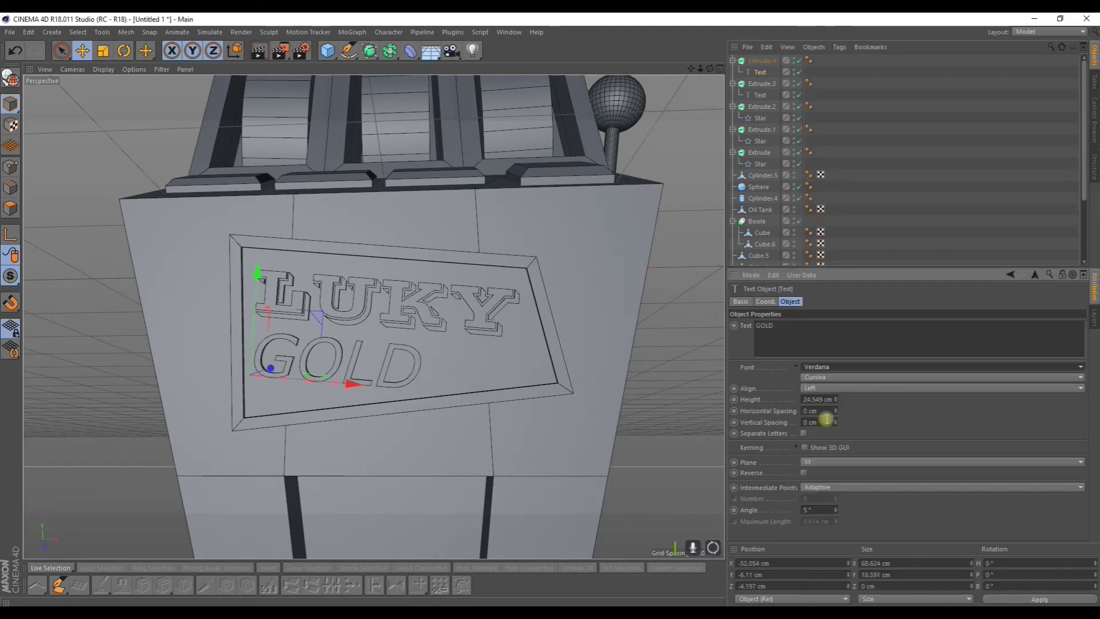
{"action": "left_click", "coordinate": [813, 372]}
{"action": "left_click", "coordinate": [831, 394]}
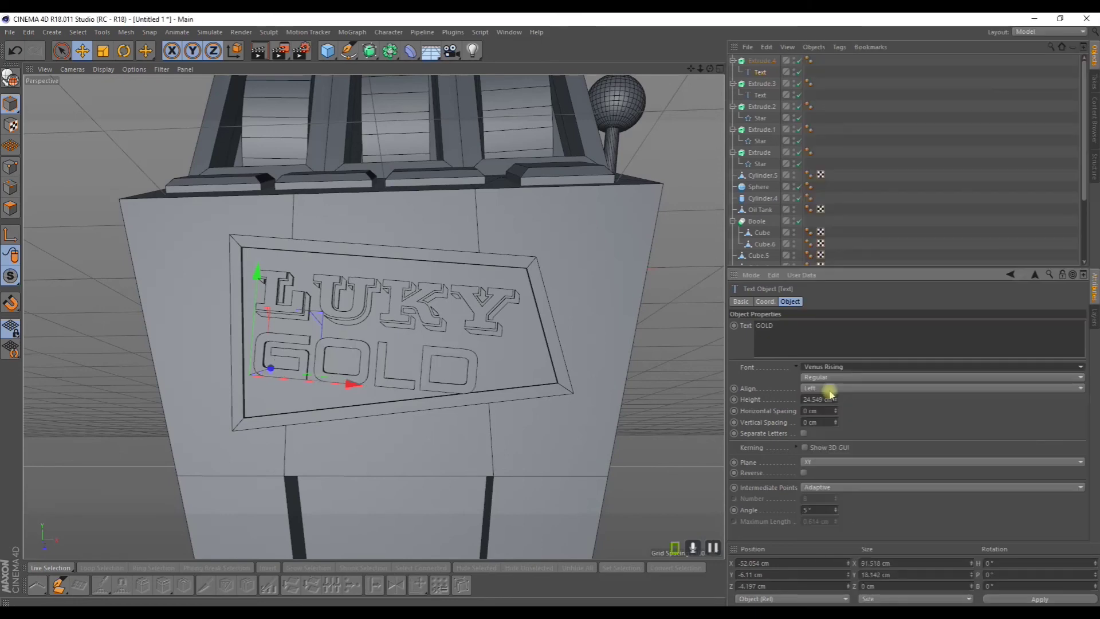
- Rotate the GOLD text to a bank of about -2.5° beneath LUKY and deselect it
{"action": "left_click", "coordinate": [81, 51]}
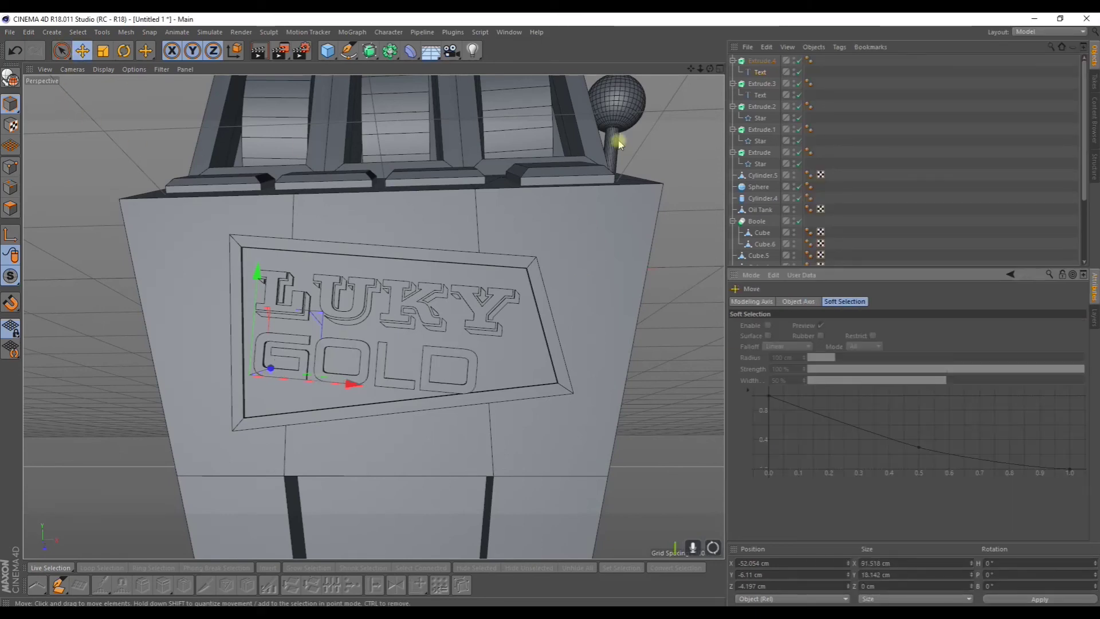
{"action": "left_click_drag", "start_coordinate": [268, 156], "coordinate": [242, 163]}
{"action": "left_click", "coordinate": [125, 52]}
{"action": "left_click_drag", "start_coordinate": [300, 339], "coordinate": [269, 351]}
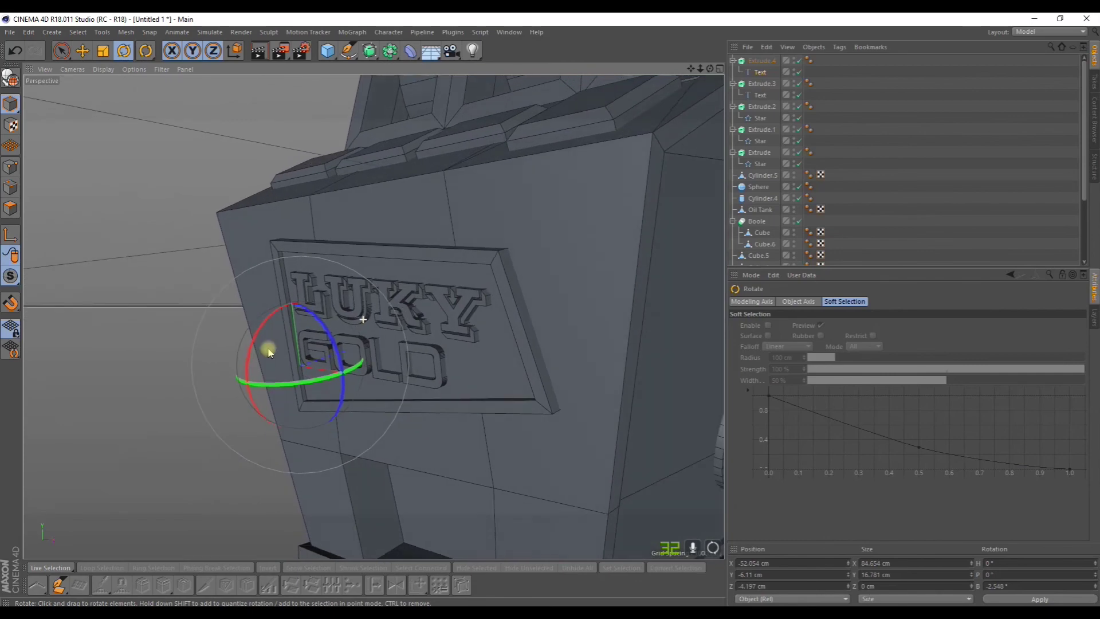
{"action": "left_click", "coordinate": [140, 312]}
{"action": "left_click_drag", "start_coordinate": [140, 312], "coordinate": [240, 334], "text": "alt"}
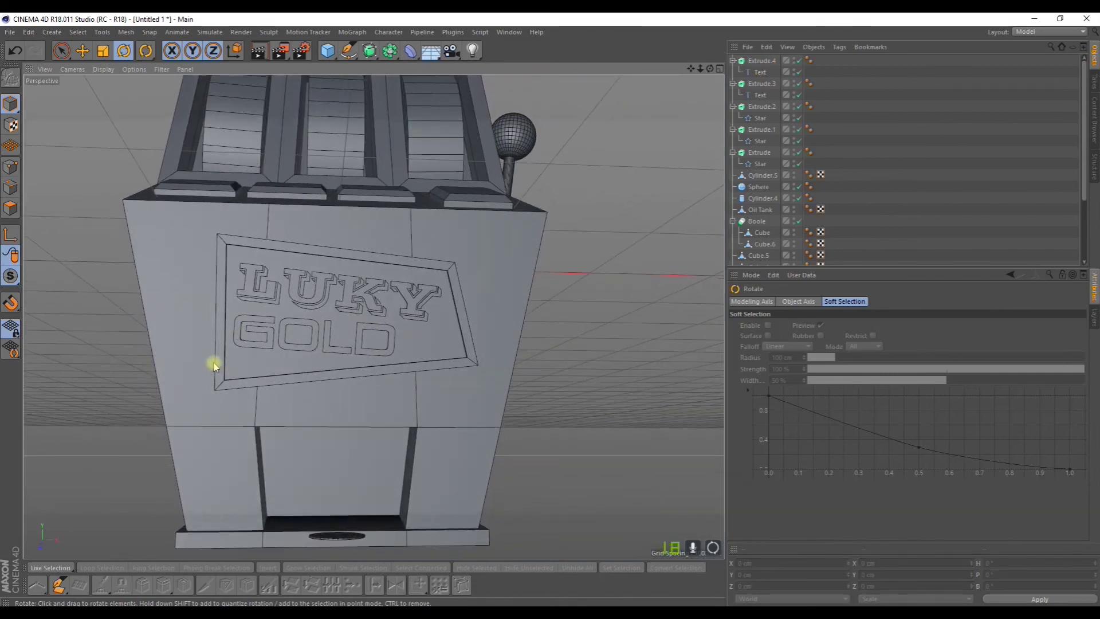
- Select the panel frame object Cube.1 for point editing and let Live Selection include hidden points
{"action": "scroll", "coordinate": [780, 241], "scroll_direction": "down", "scroll_amount": 3}
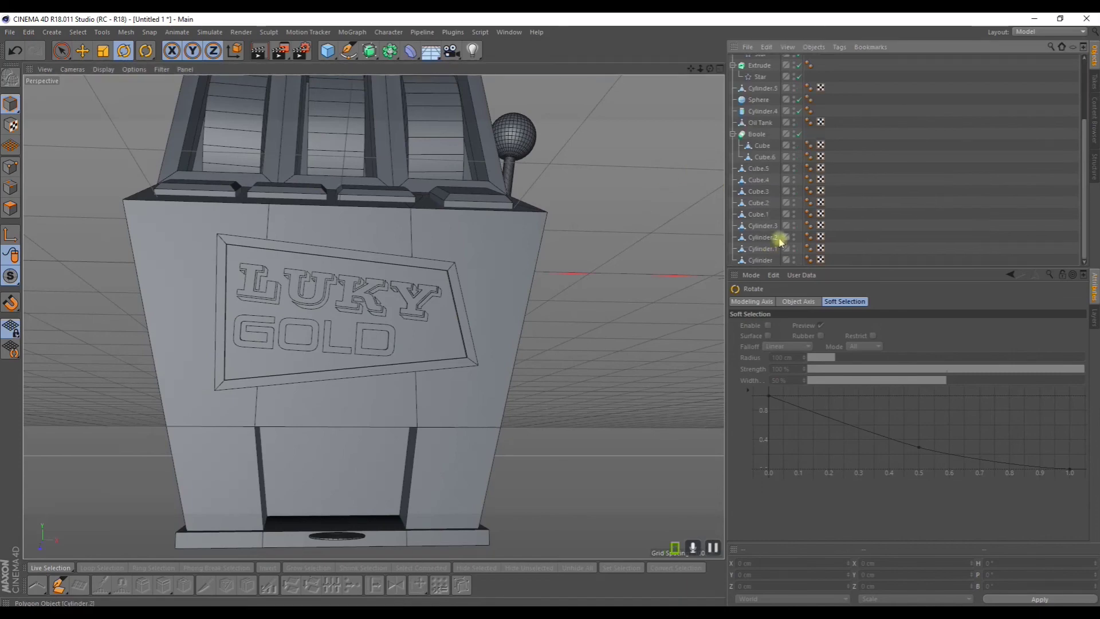
{"action": "left_click", "coordinate": [756, 203]}
{"action": "left_click", "coordinate": [759, 214]}
{"action": "left_click", "coordinate": [761, 225]}
{"action": "left_click", "coordinate": [757, 215]}
{"action": "left_click", "coordinate": [10, 167]}
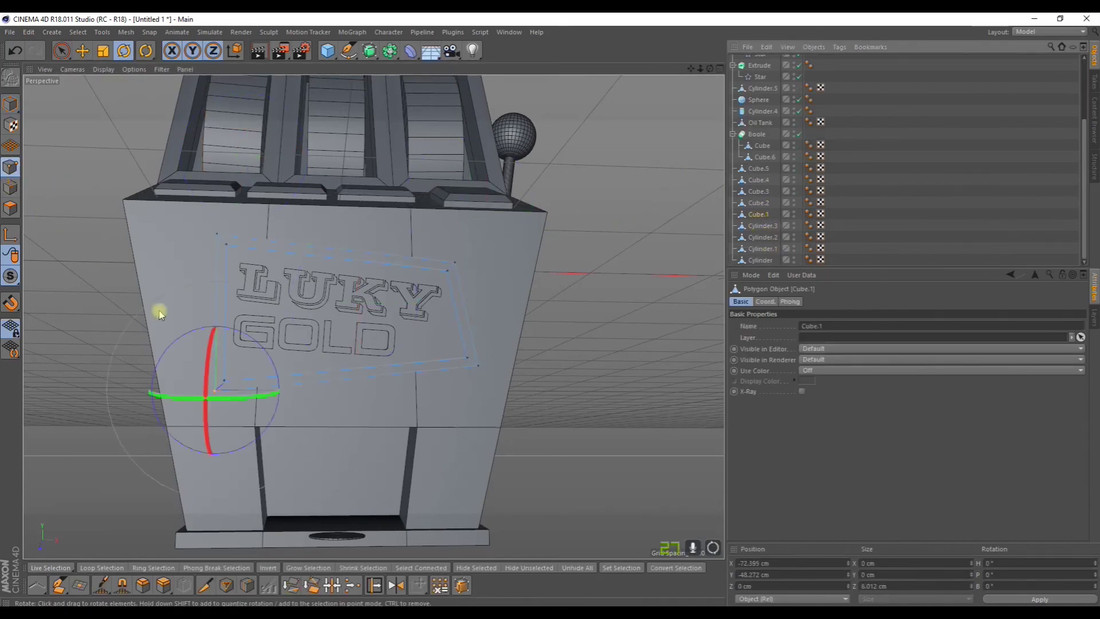
{"action": "left_click", "coordinate": [61, 51]}
{"action": "left_click", "coordinate": [219, 388]}
{"action": "left_click", "coordinate": [842, 348]}
- Select the frame's lower-left corner points and move them up and slightly outward
{"action": "left_click_drag", "start_coordinate": [193, 414], "coordinate": [226, 377]}
{"action": "left_click", "coordinate": [224, 381]}
{"action": "left_click_drag", "start_coordinate": [222, 289], "coordinate": [224, 276]}
{"action": "left_click_drag", "start_coordinate": [320, 369], "coordinate": [323, 363]}
{"action": "left_click_drag", "start_coordinate": [220, 268], "coordinate": [220, 258]}
{"action": "left_click_drag", "start_coordinate": [325, 361], "coordinate": [316, 361]}
- Lower the frame's lower-right corner points to about Y -39.7 cm and deselect them
{"action": "left_click", "coordinate": [484, 372]}
{"action": "left_click_drag", "start_coordinate": [474, 271], "coordinate": [475, 284]}
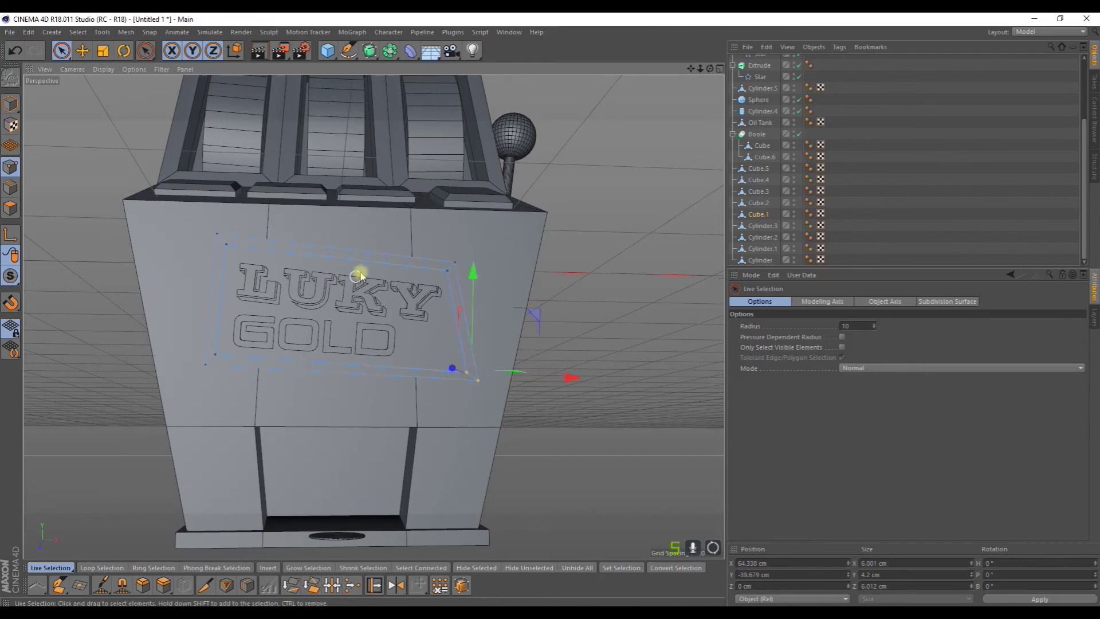
{"action": "left_click", "coordinate": [629, 287]}
{"action": "scroll", "coordinate": [606, 275], "scroll_direction": "down", "scroll_amount": 3}
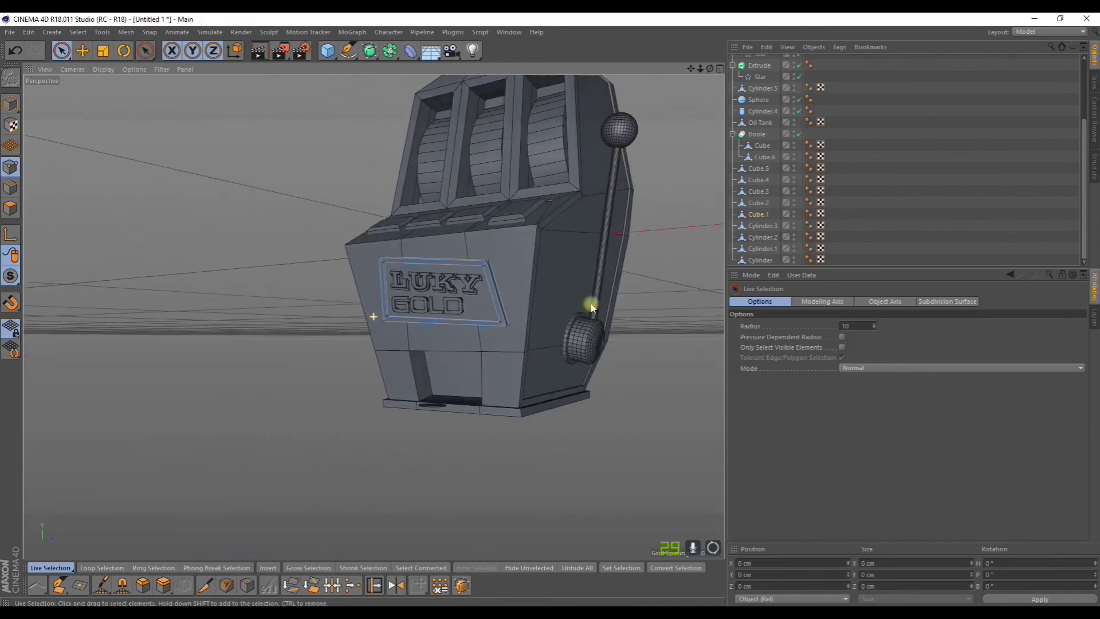